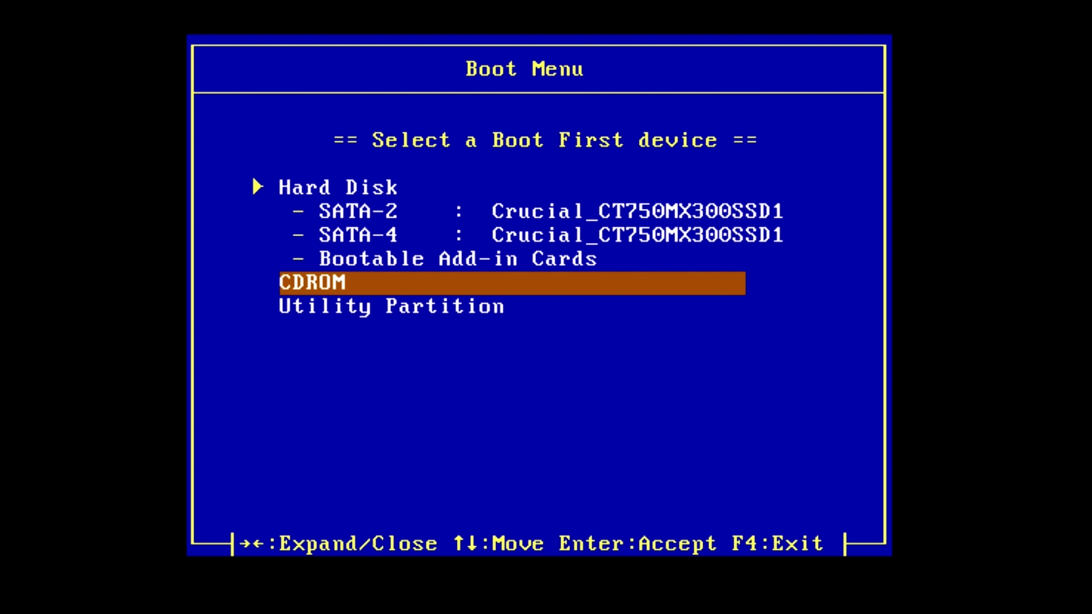
Step: Boot the computer from the CDROM and choose to set up Windows XP
key(Return)
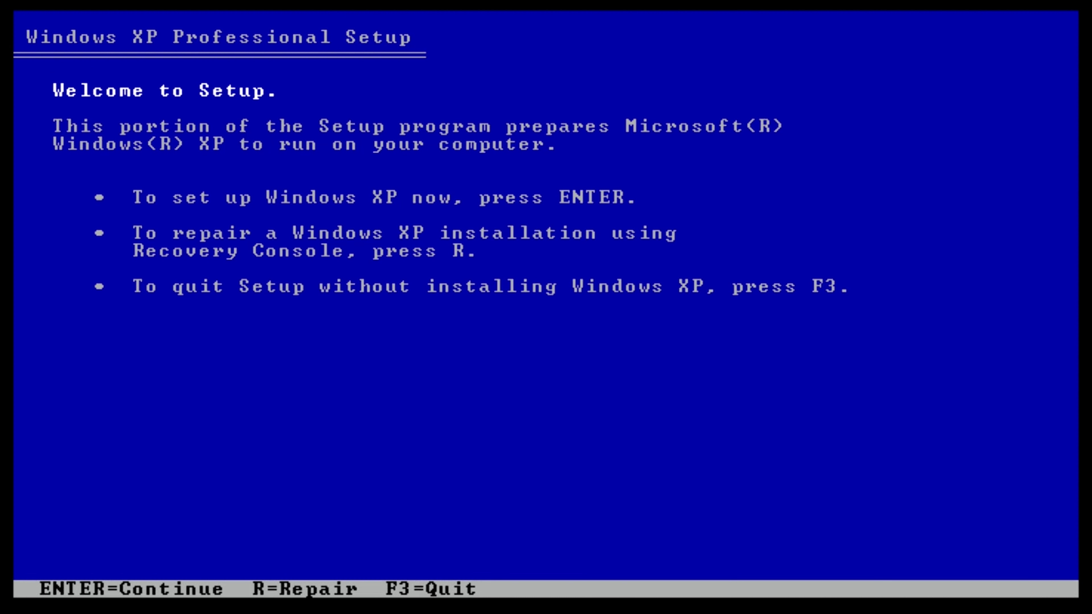
key(Return)
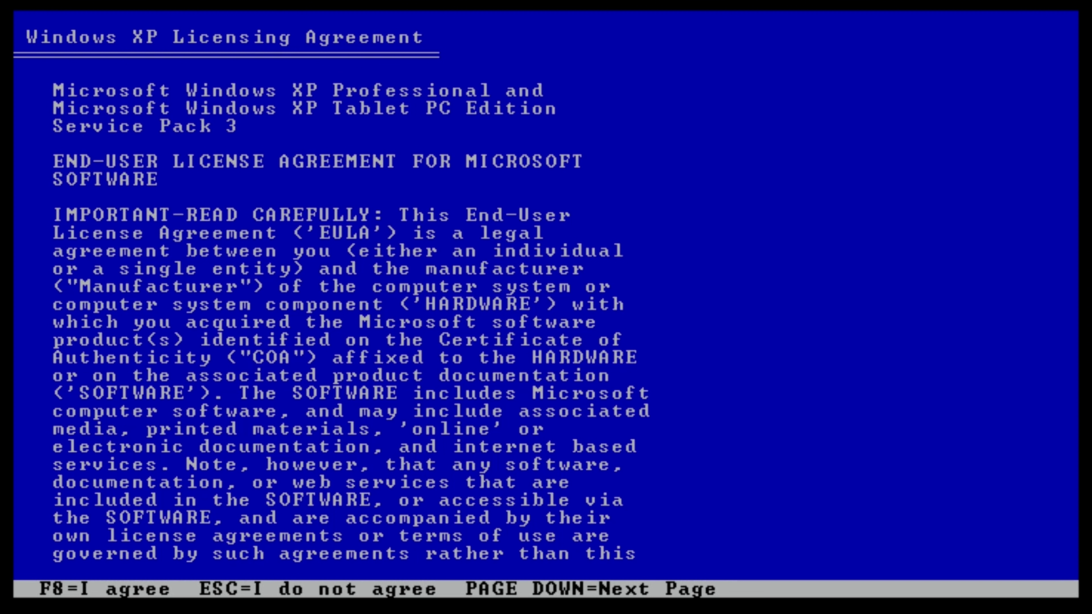
Step: Read through the Windows XP licensing agreement to its last page and agree to it
key(Page_Down)
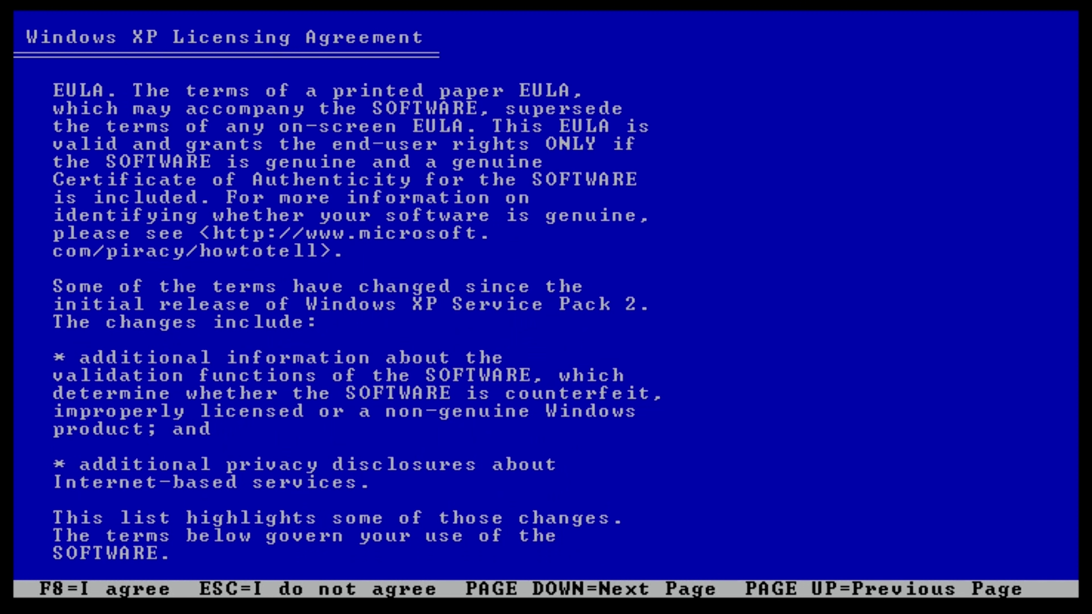
key(Page_Down)
key(Page_Down)
key(Page_Down)
key(Page_Down)
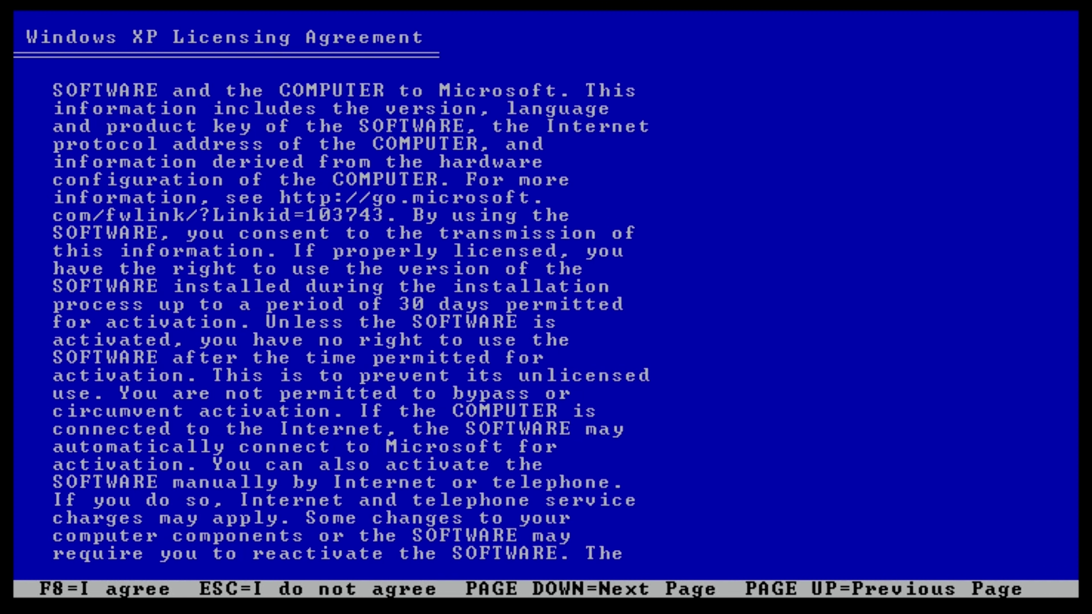
key(Page_Down)
key(Page_Down)
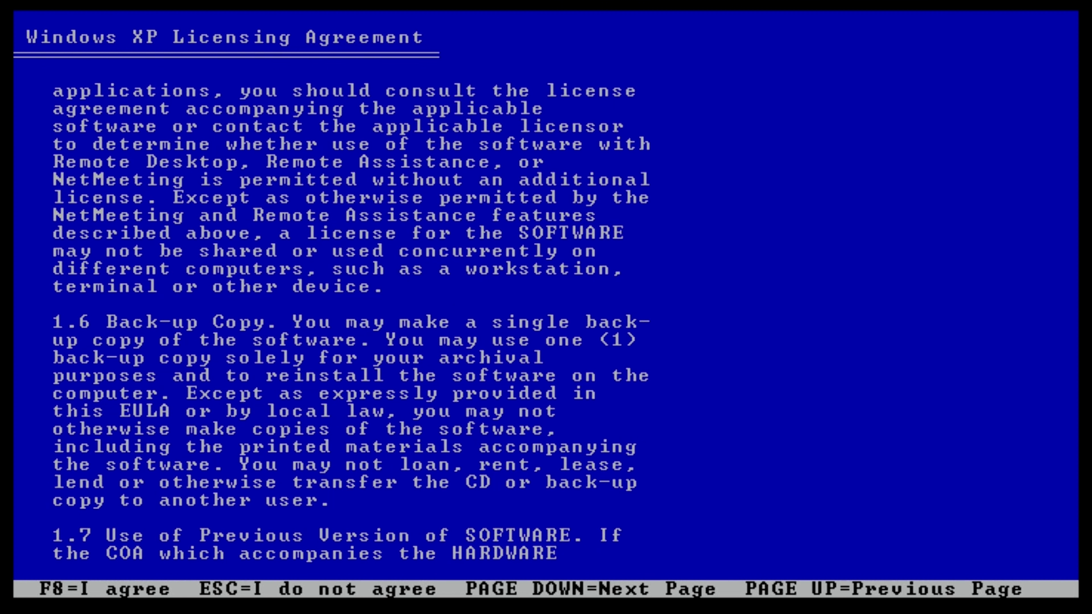
key(Page_Down)
key(Page_Down)
key(Page_Down)
key(Page_Down)
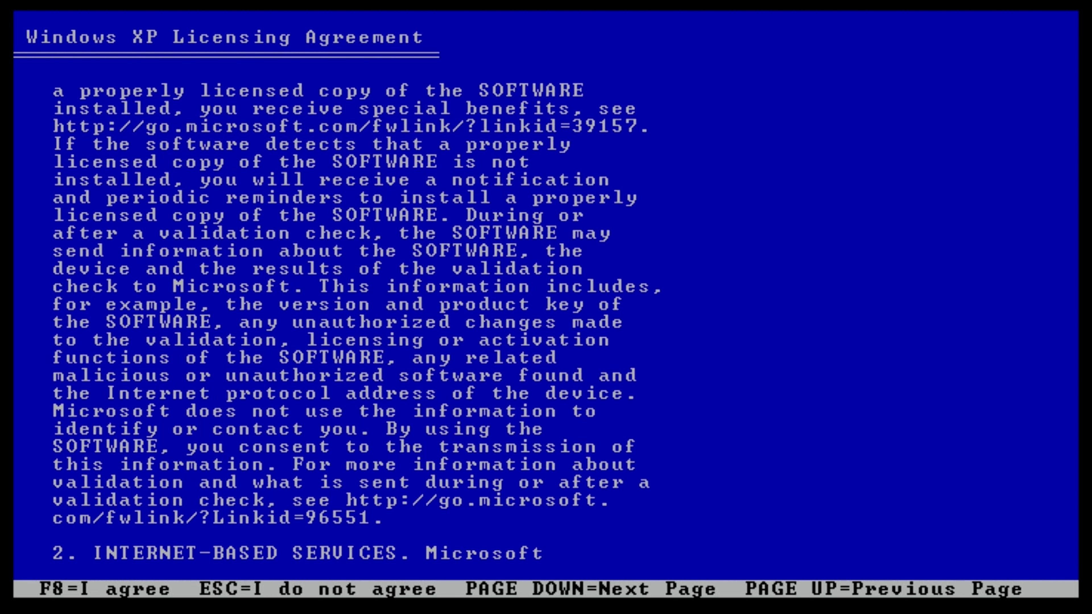
key(Page_Down)
key(Page_Down)
key(Page_Down)
key(Page_Down)
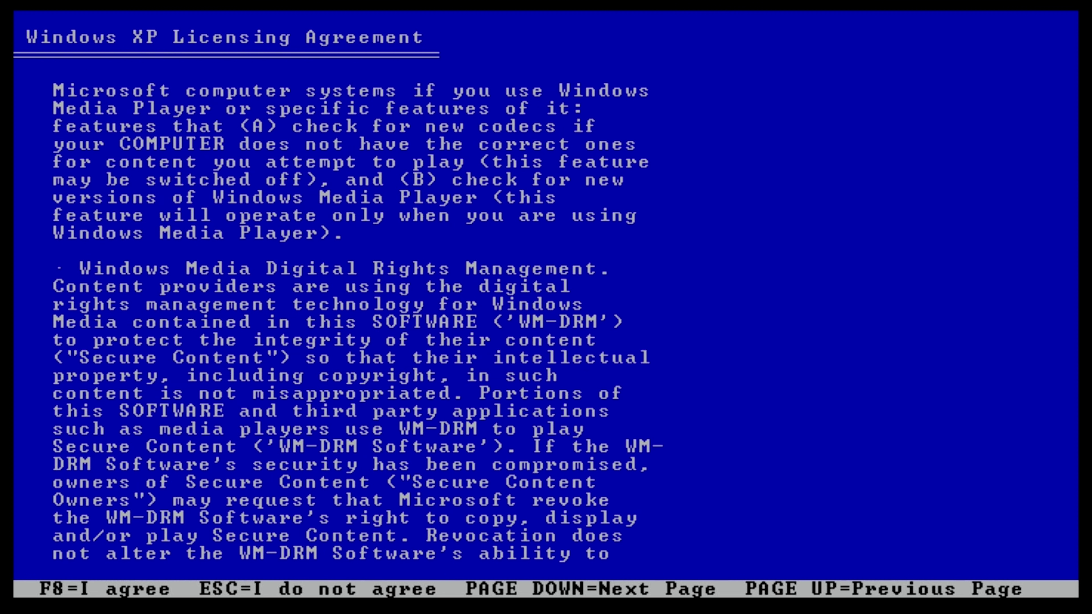
key(Page_Down)
key(Page_Down)
key(Page_Down)
key(Page_Down)
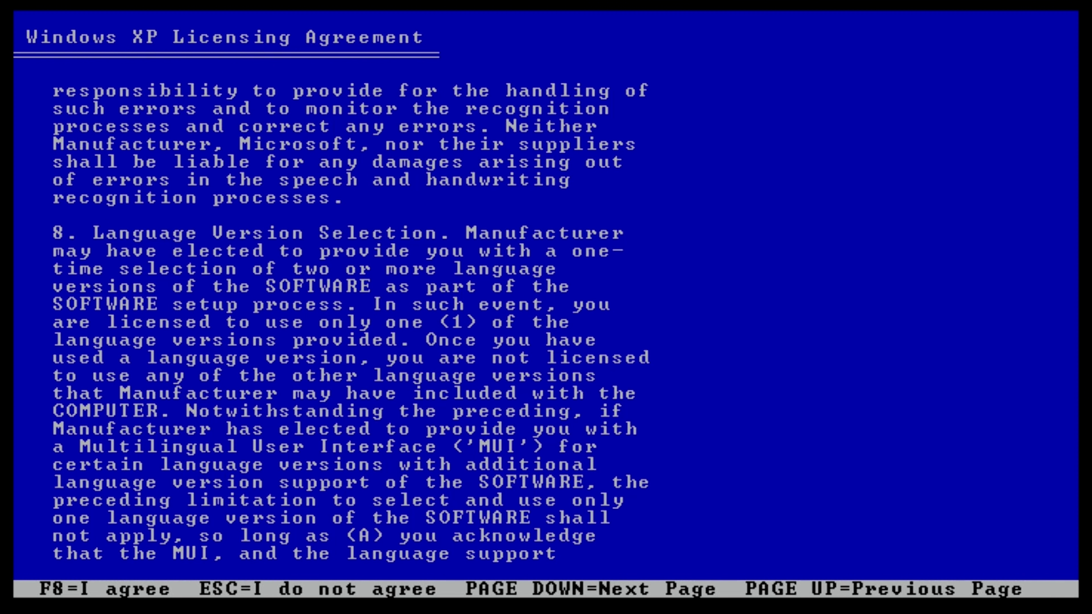
key(Page_Down)
key(Page_Down)
key(Page_Down)
key(Page_Down)
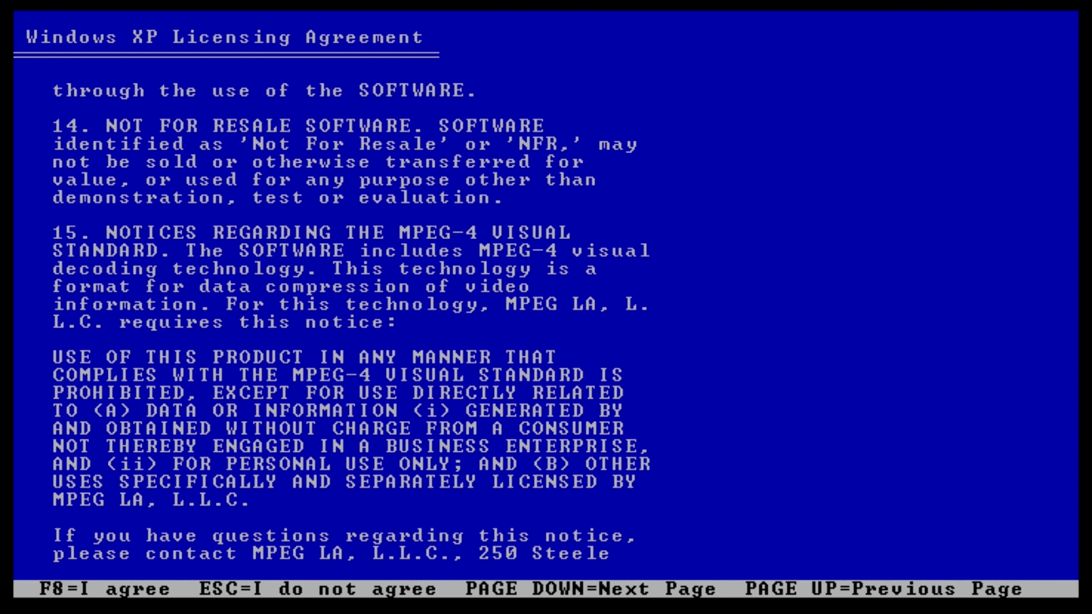
key(Page_Down)
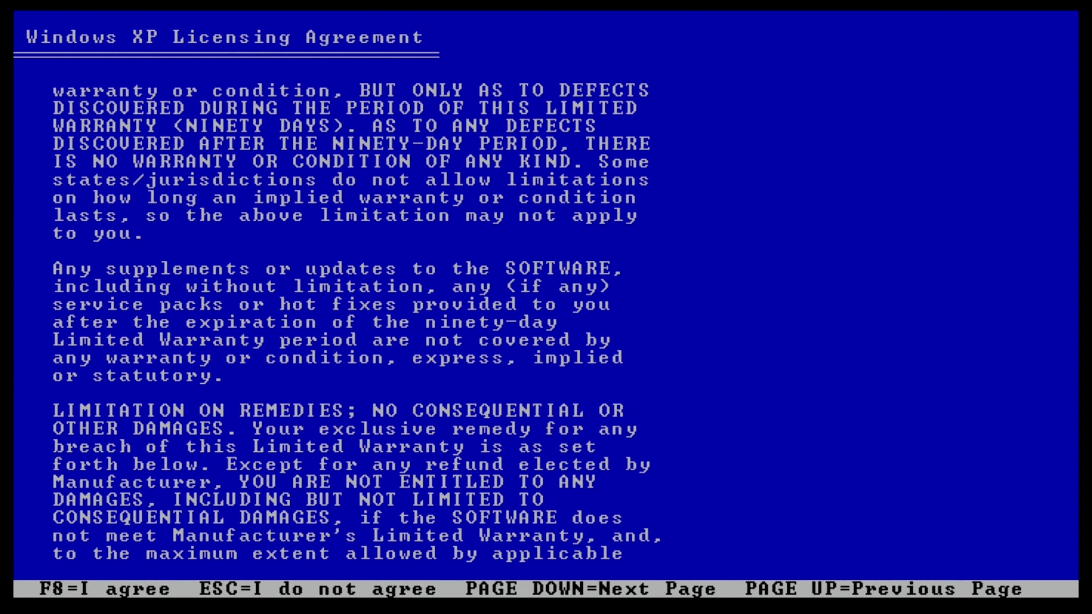
key(Page_Down)
key(Page_Down)
key(Page_Down)
key(Page_Down)
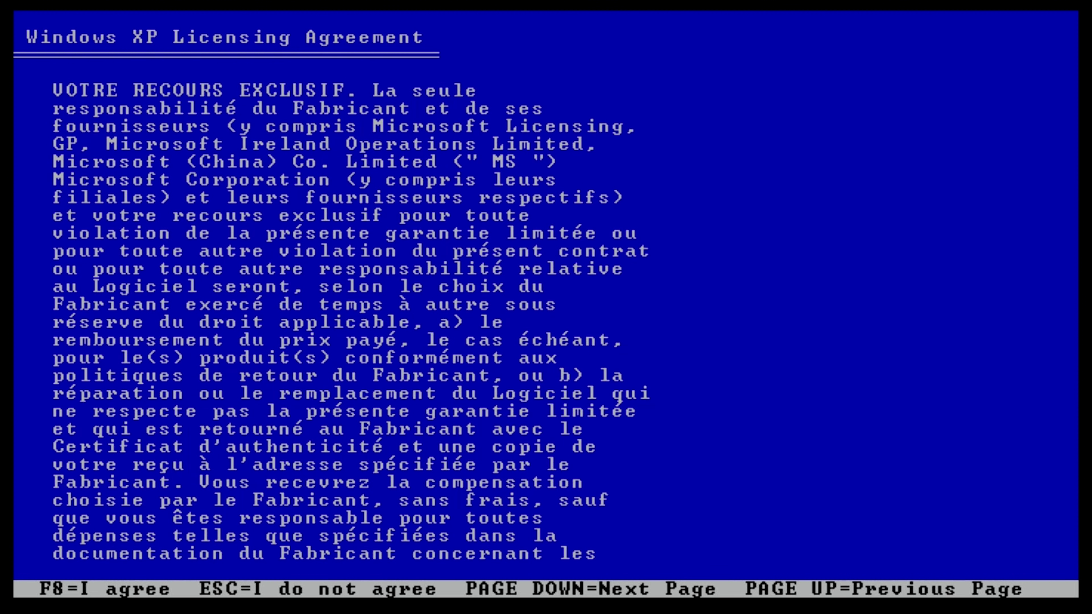
key(Page_Down)
key(Page_Down)
key(Page_Down)
key(Page_Down)
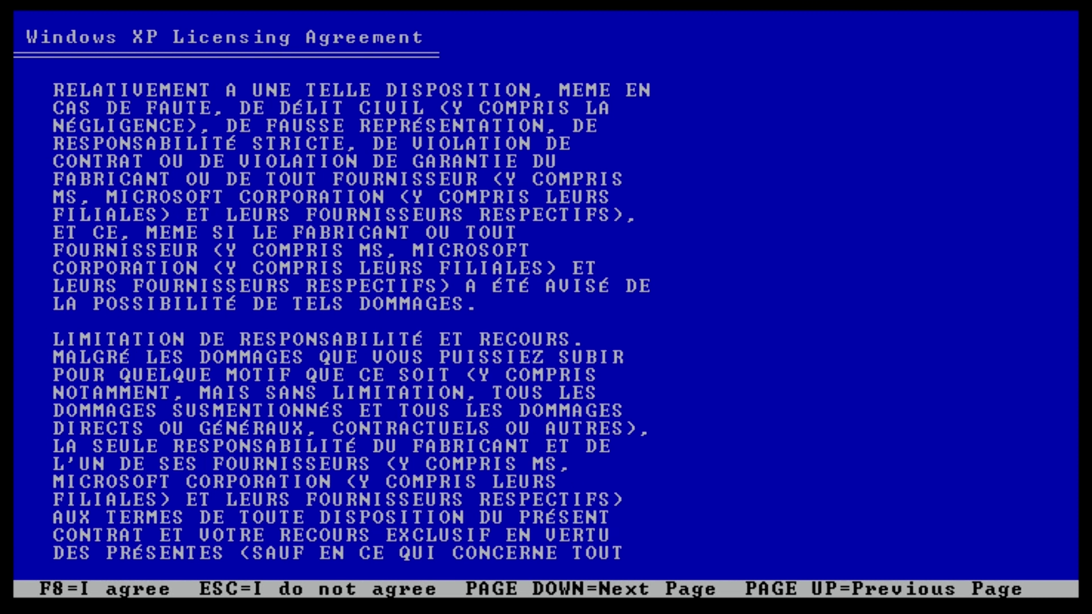
key(Page_Down)
key(Page_Down)
key(Page_Down)
key(Page_Down)
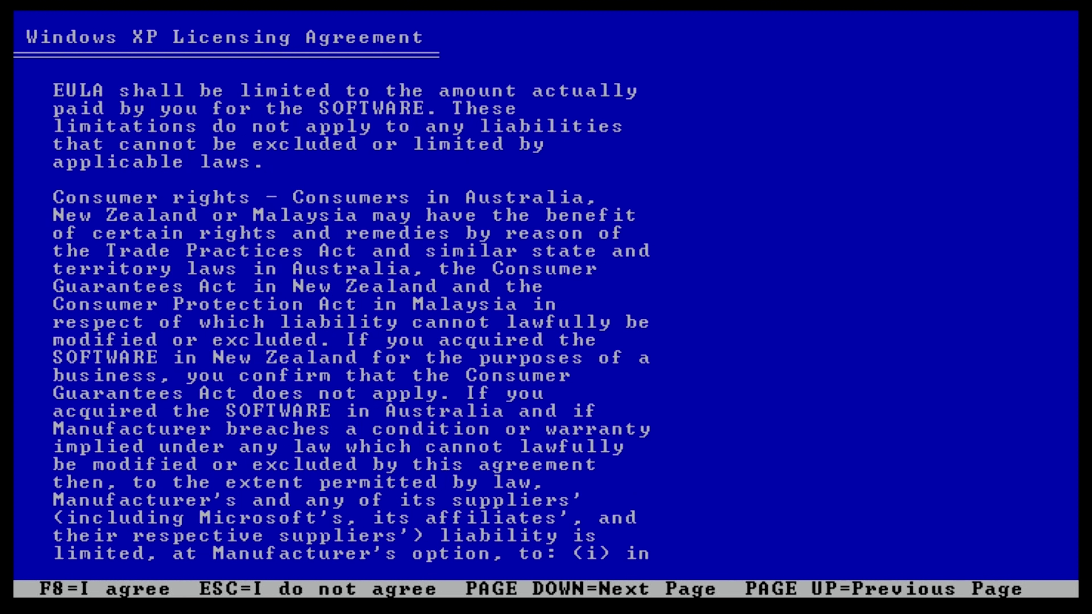
key(Page_Down)
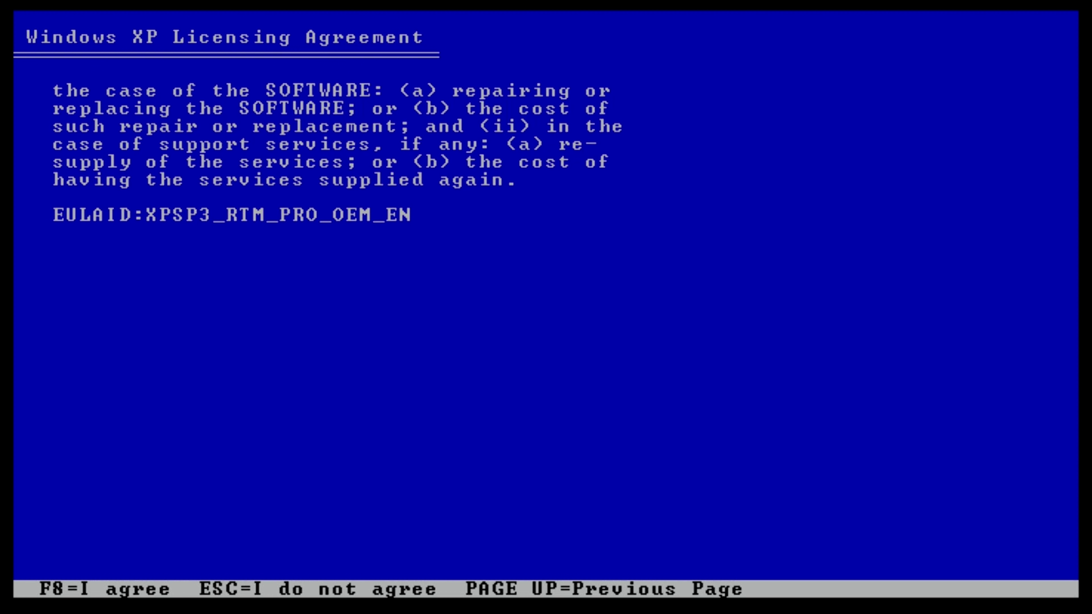
key(F8)
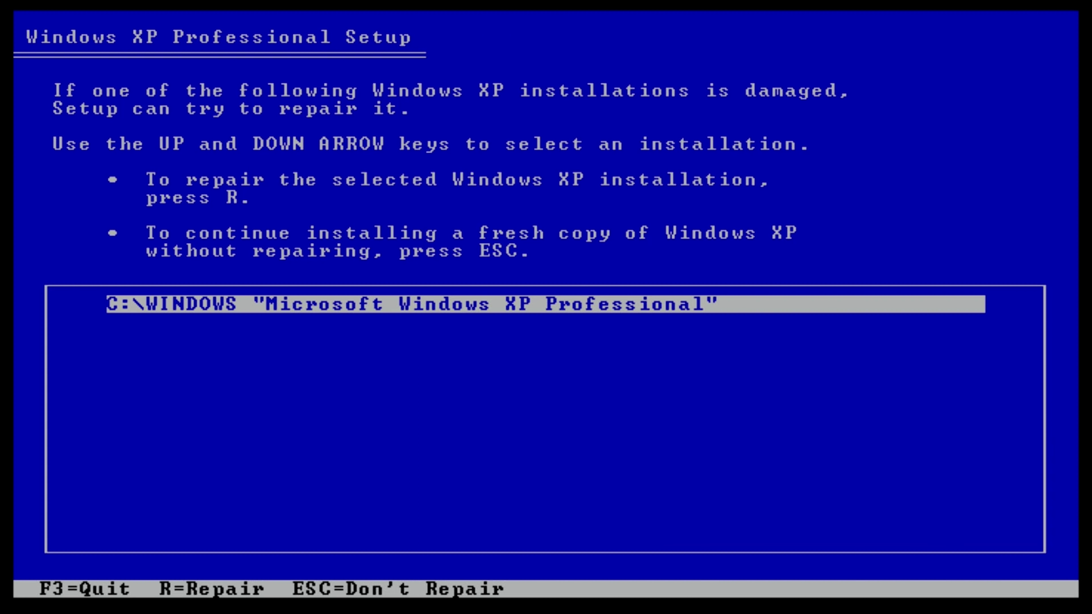
Step: Continue with a fresh copy of Windows XP without repairing and delete the D: NTFS partition on the Id 0 disk
key(Escape)
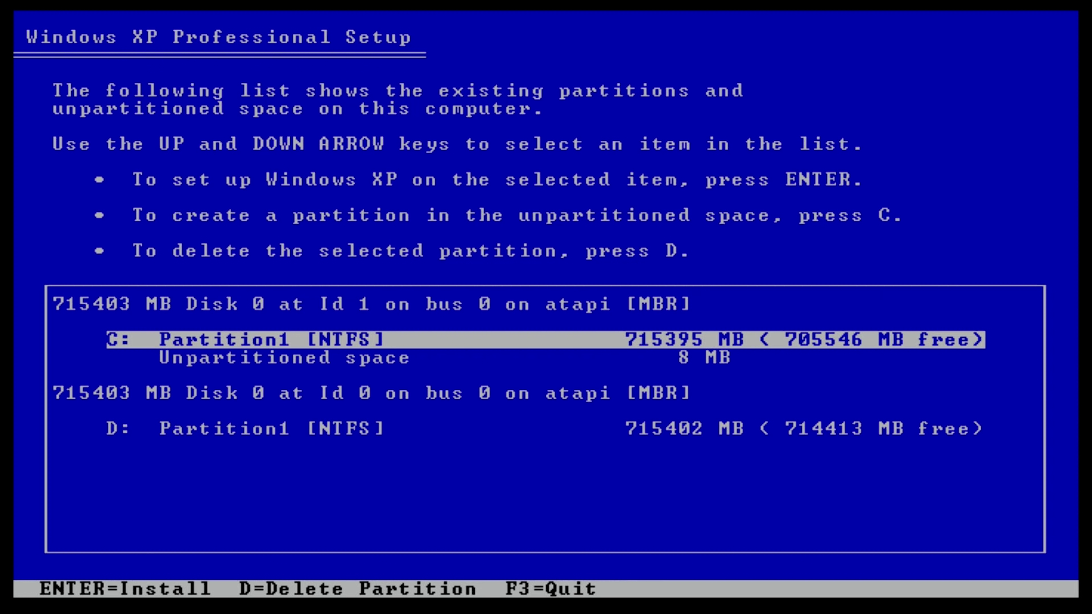
key(Down)
key(Down)
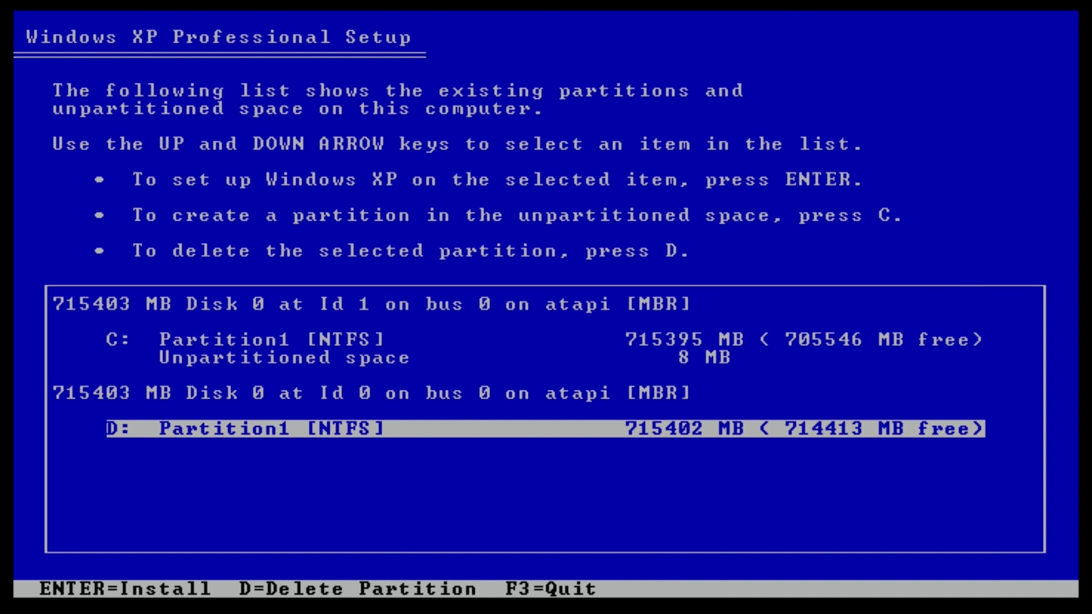
key(d)
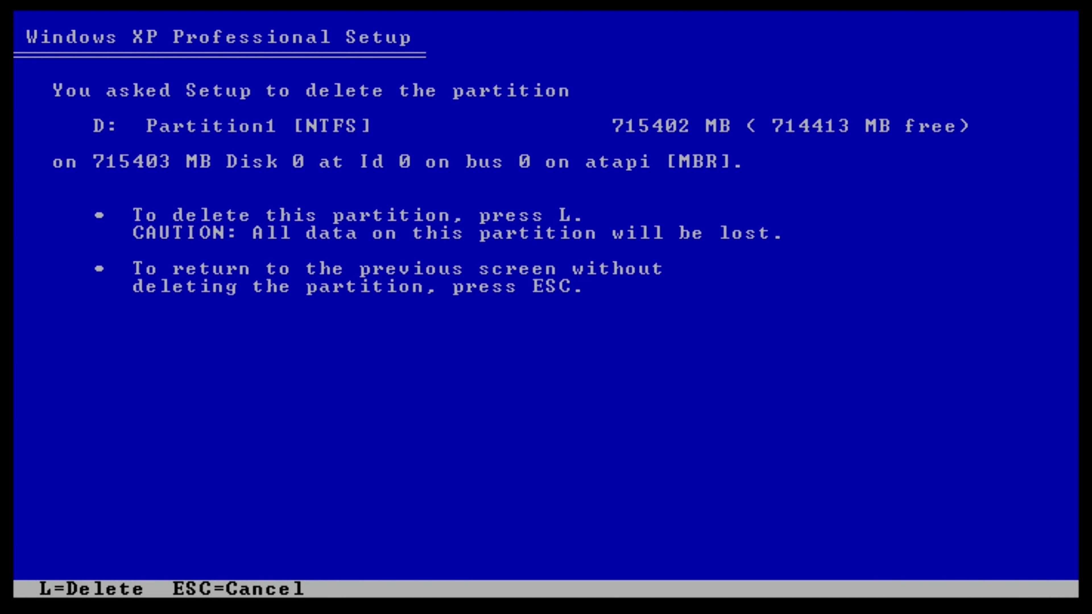
key(l)
Step: Delete the C: NTFS system partition on the Id 1 disk
key(Up)
key(Up)
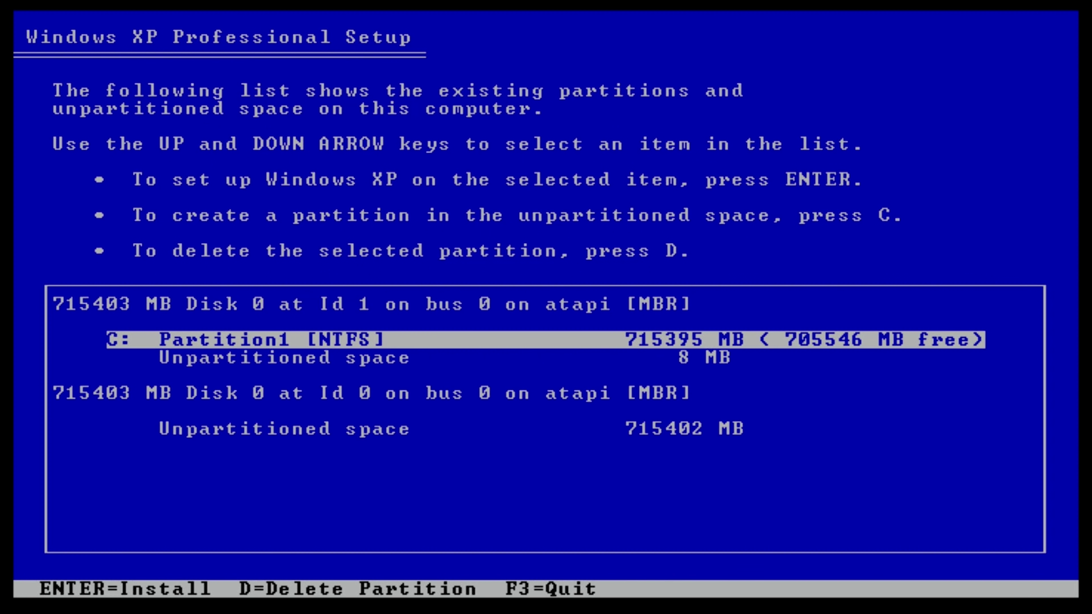
key(d)
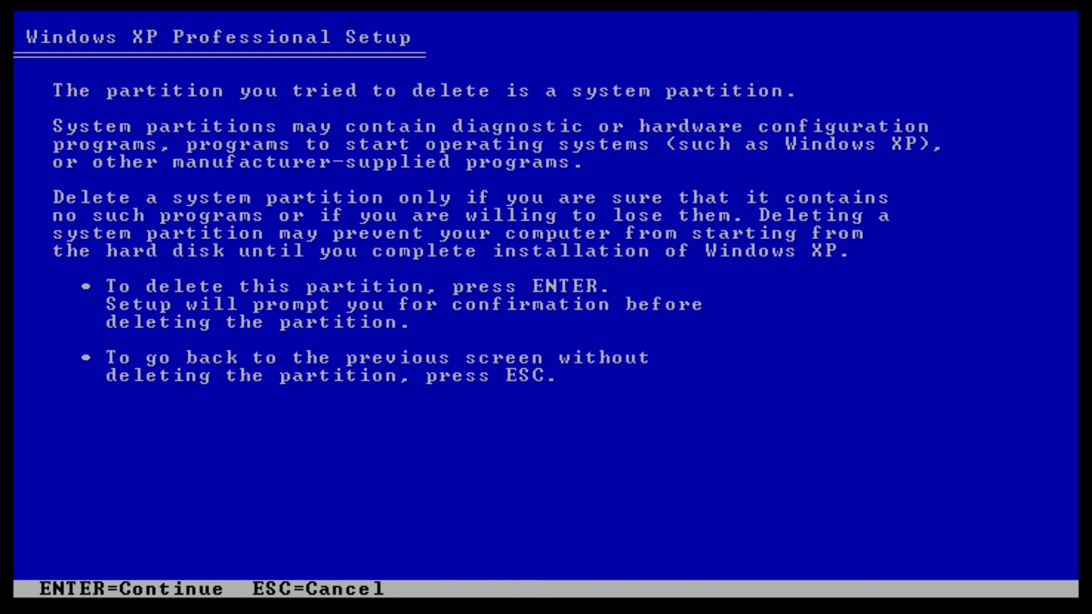
key(Return)
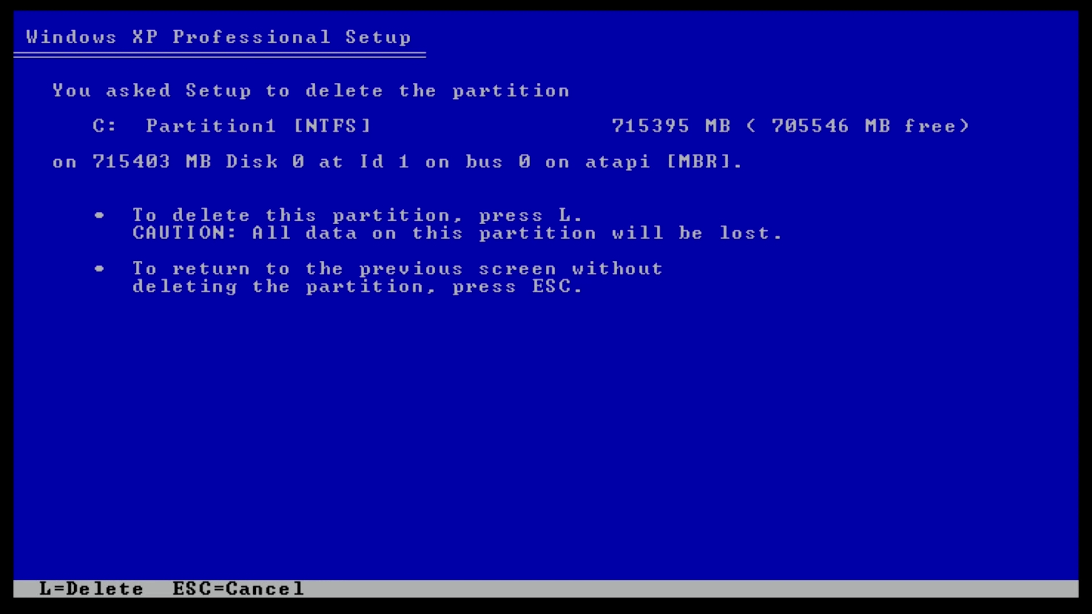
key(l)
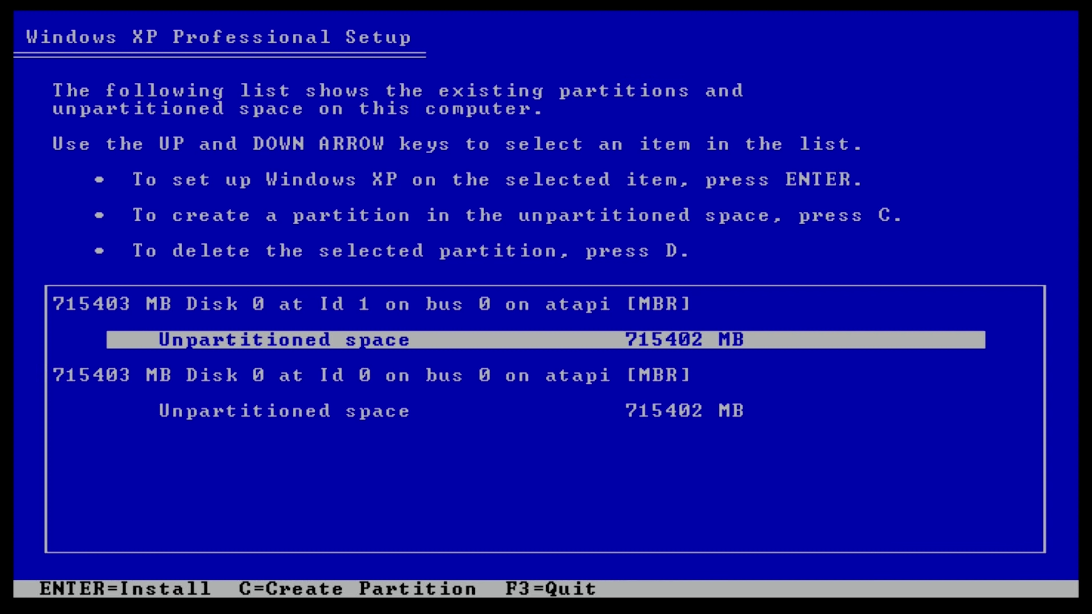
Step: Install Windows XP on the unpartitioned space of the Id 1 disk, formatting it with the NTFS file system (Quick)
key(Return)
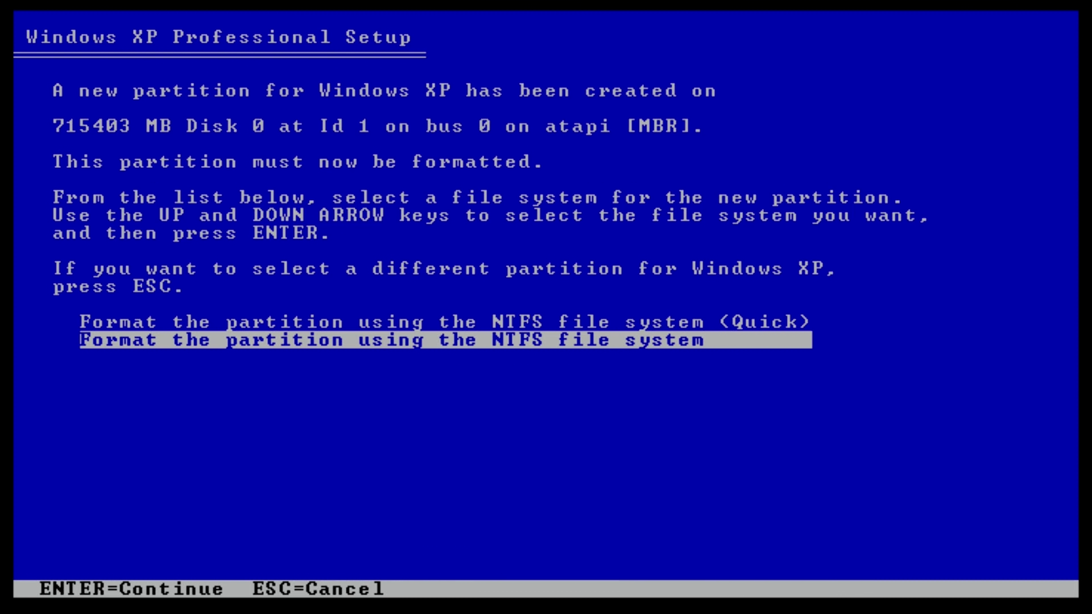
key(Up)
key(Return)
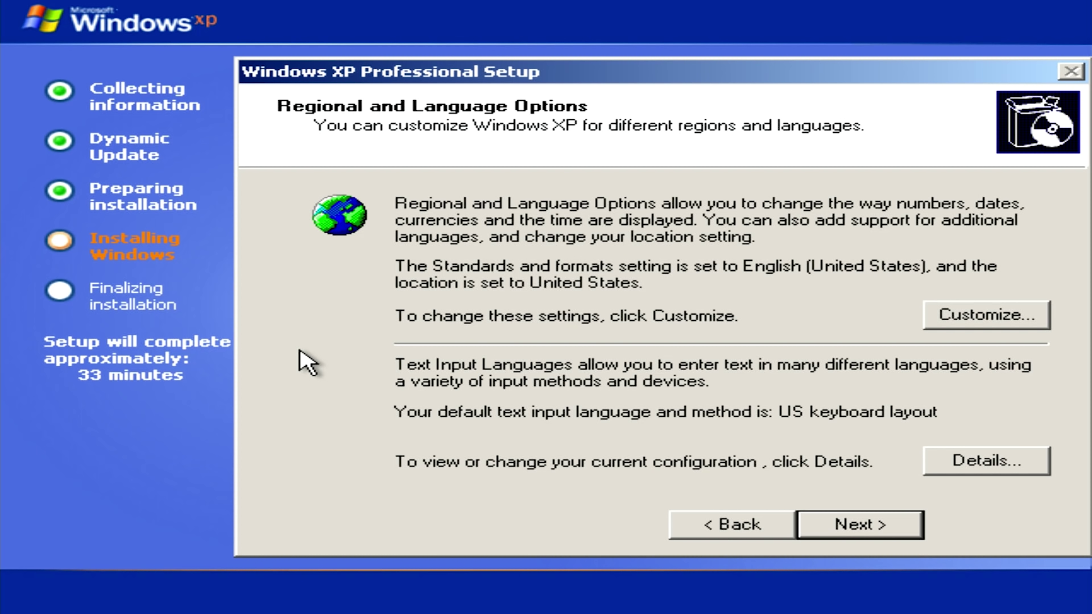
Step: Keep the default regional and language options and personalize the software with the name Tech Deals, leaving the organization blank
key(Tab)
key(Tab)
key(Tab)
key(Tab)
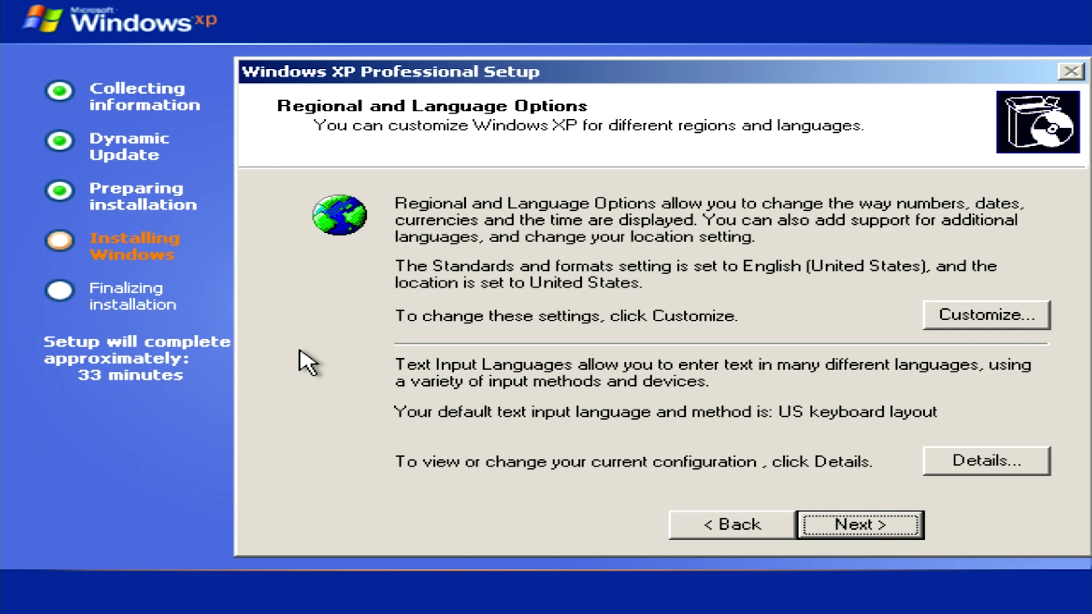
key(Return)
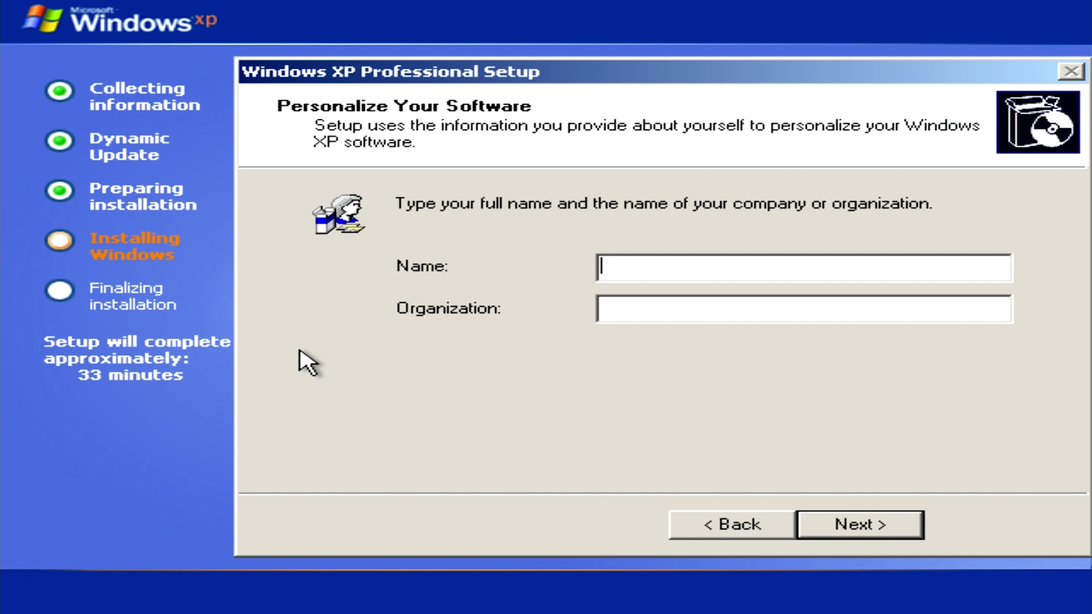
text(Tech Deals)
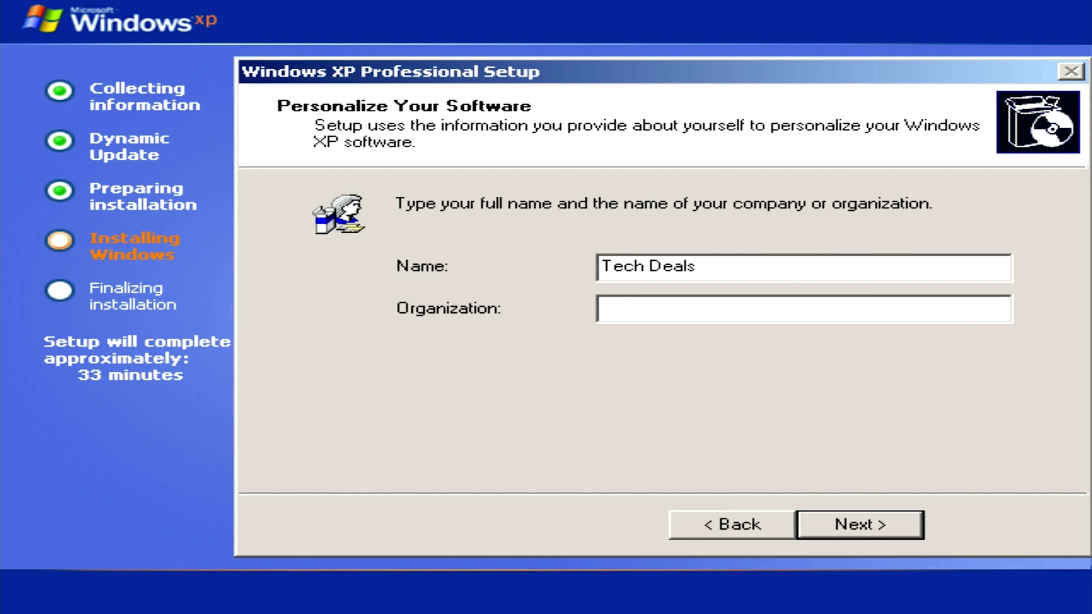
key(Return)
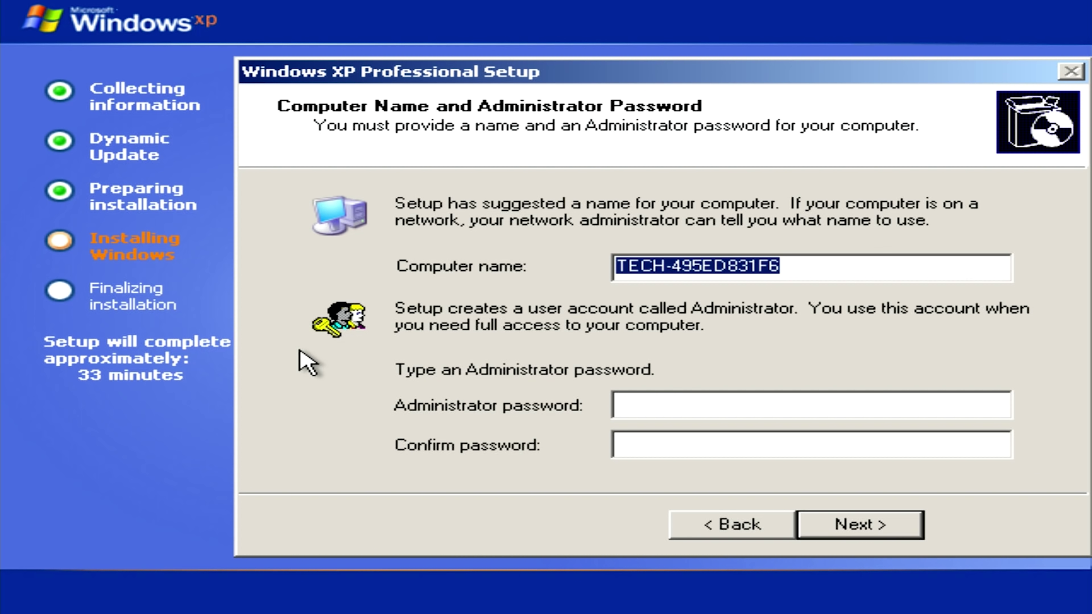
Step: Try to set the computer name to "Tech Deals XP" with no administrator password
text(Tech Deals)
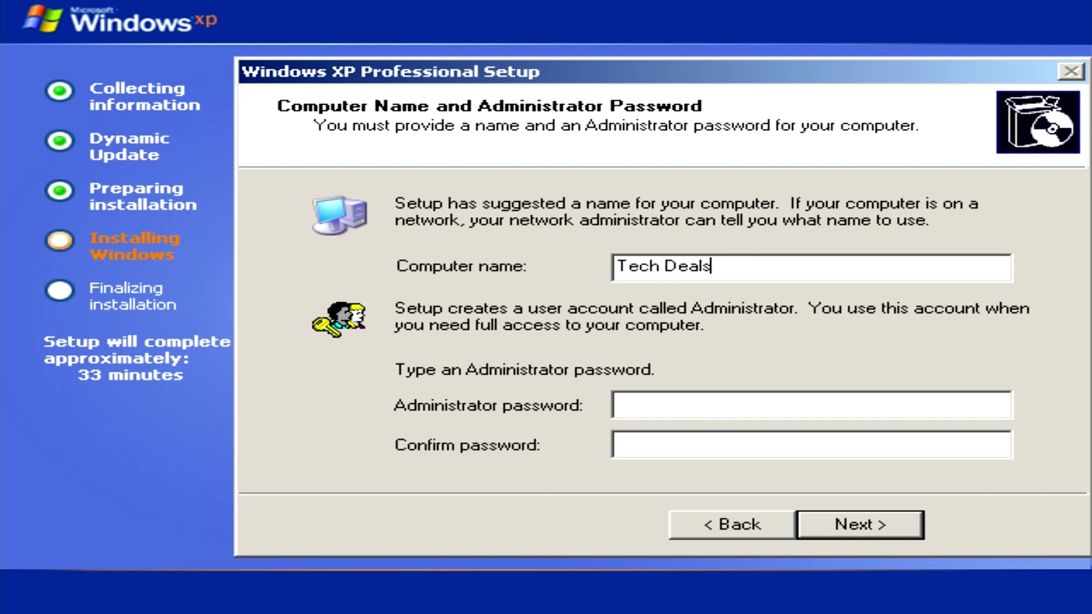
text( XP)
key(Return)
key(Return)
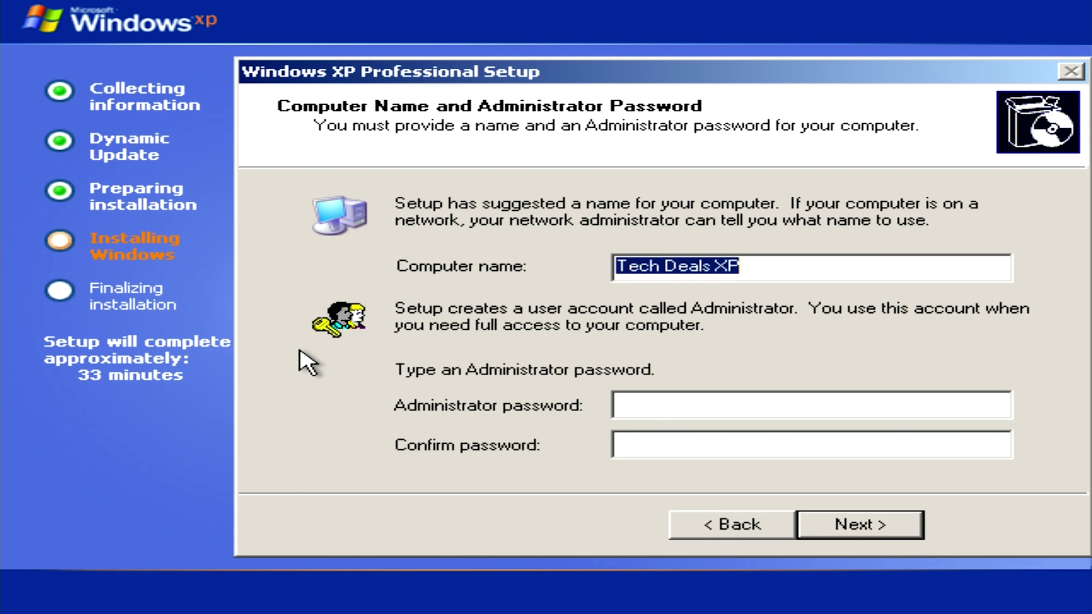
Step: Remove the spaces from the computer name to make it TechDealsXP and continue with a blank administrator password
key(ctrl+Left)
key(ctrl+Left)
key(BackSpace)
key(ctrl+Right)
key(BackSpace)
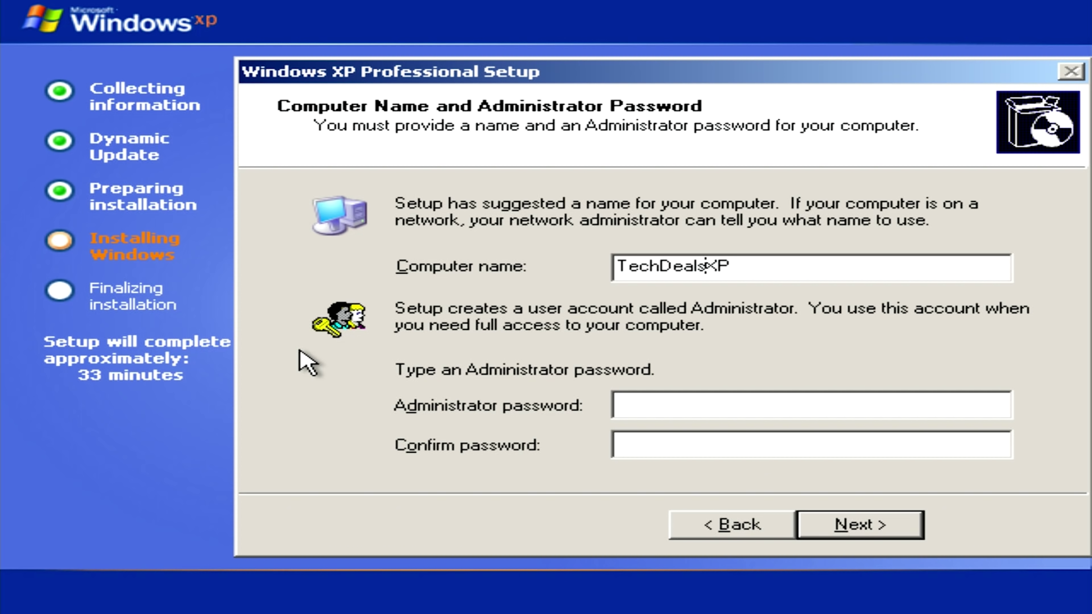
key(Return)
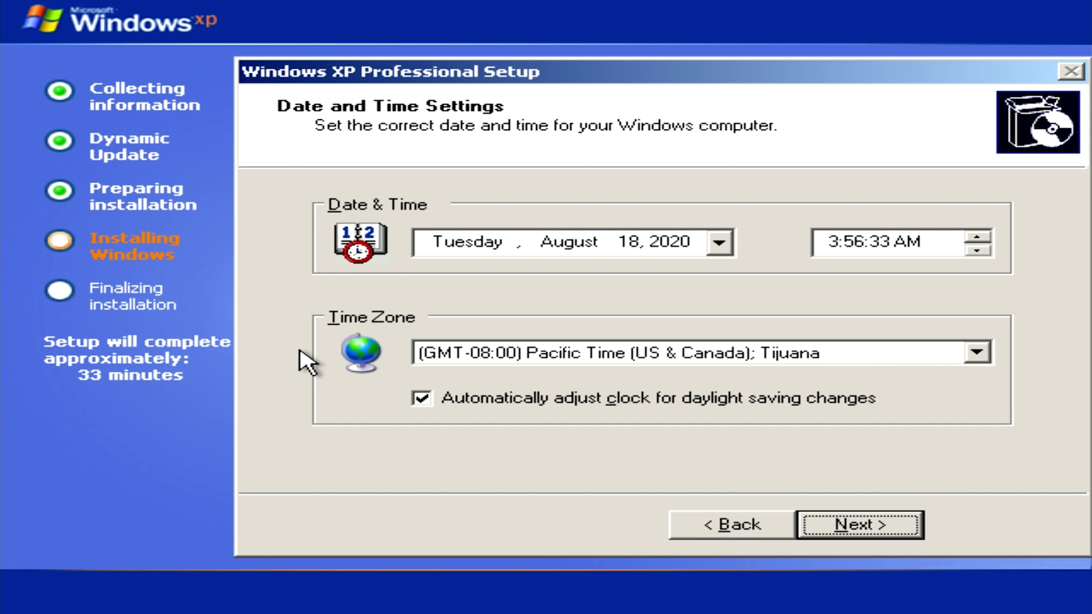
Step: Set the time zone to (GMT-06:00) Central Time (US & Canada) and keep the typical networking settings
key(Tab)
key(Tab)
key(Tab)
key(Down)
key(Down)
key(Up)
key(Down)
key(Down)
key(Down)
key(Down)
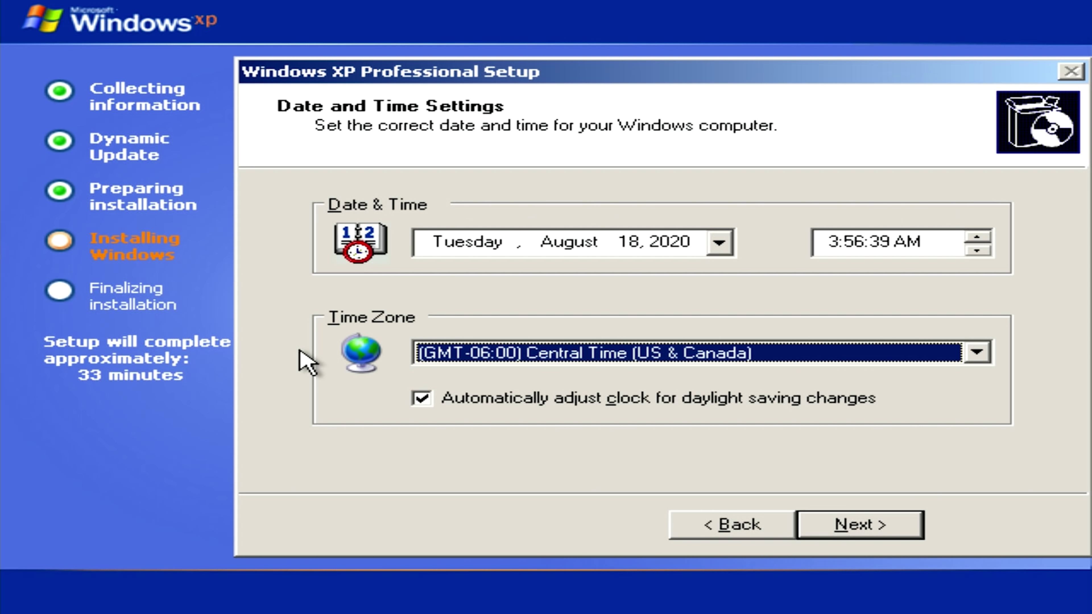
key(Return)
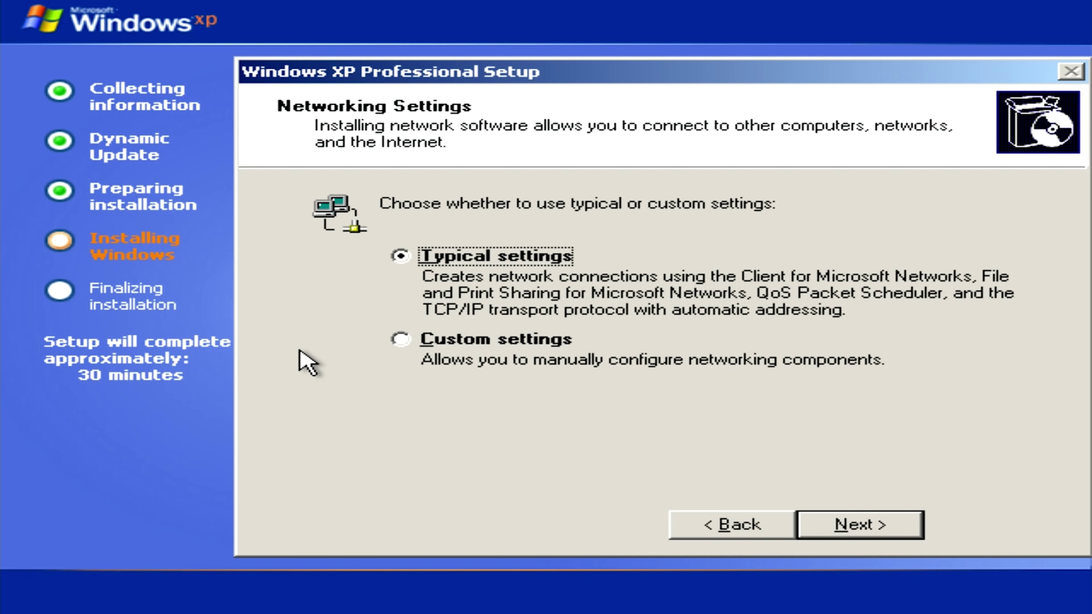
key(Return)
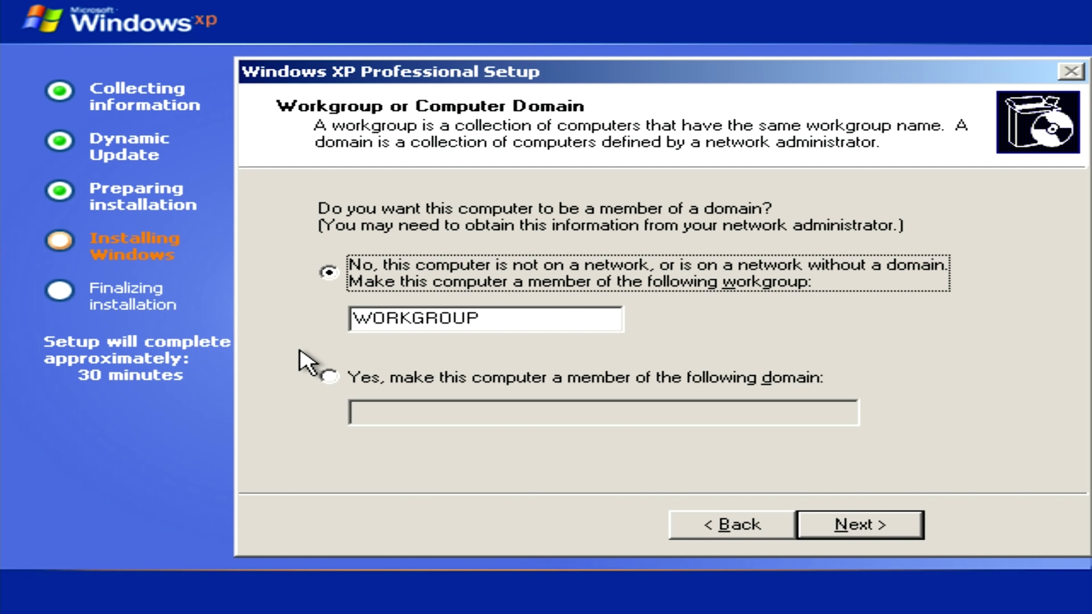
Step: Keep the computer in the default WORKGROUP workgroup and accept the automatic screen resolution adjustment
key(Return)
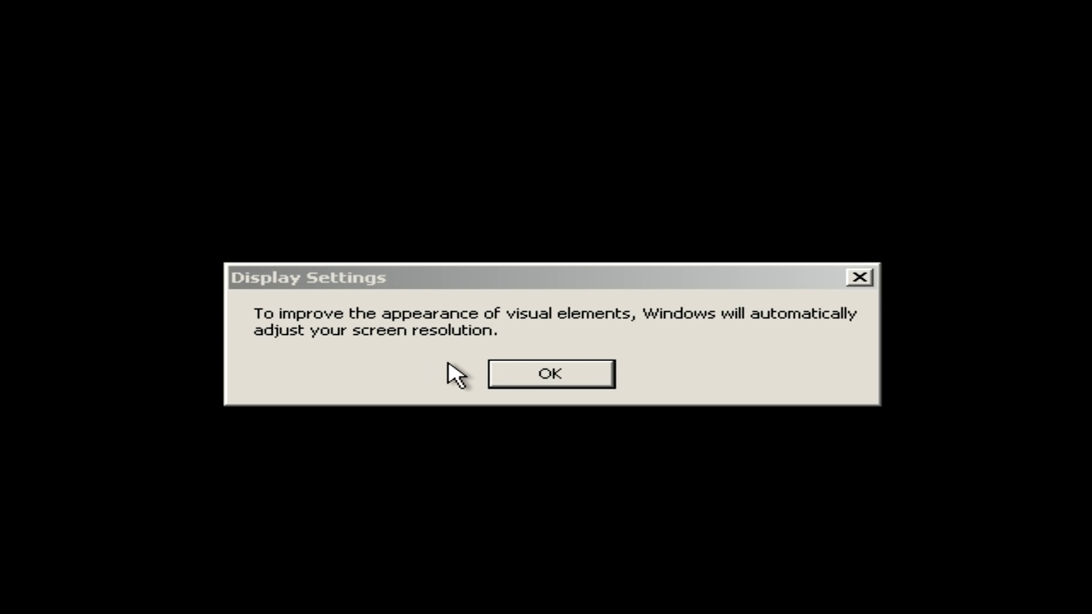
click(576, 373)
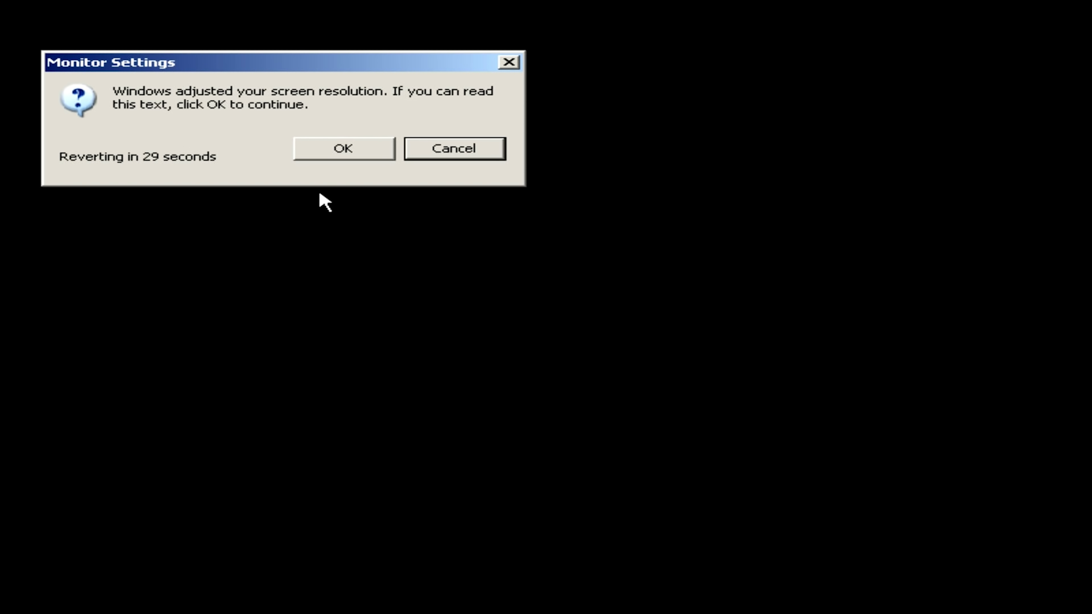
click(324, 151)
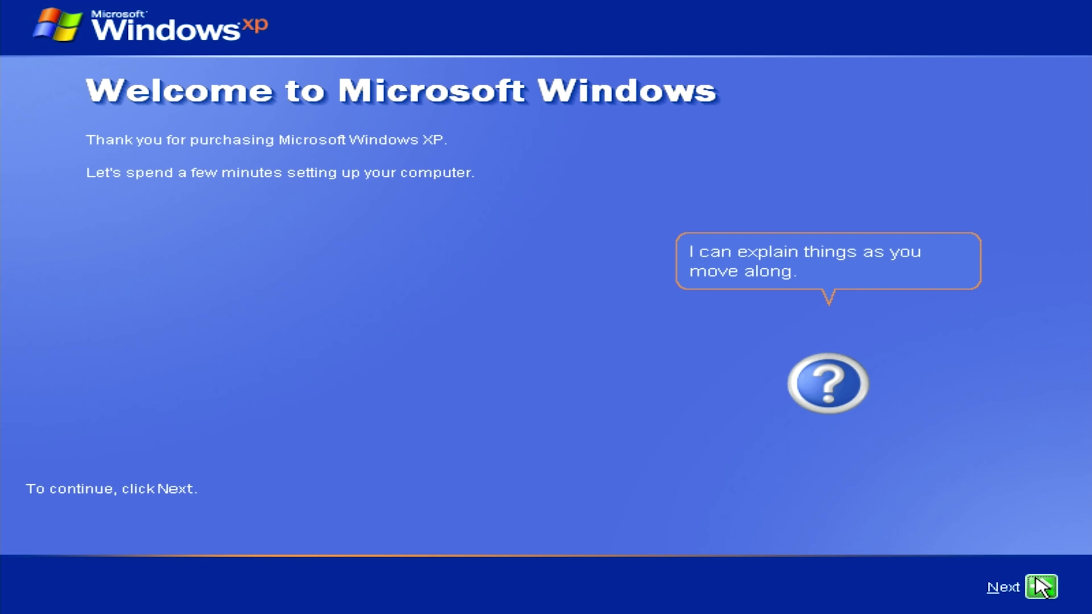
Step: Turn on Automatic Updates and create the user account Tech Deals to finish the welcome wizard
click(1042, 588)
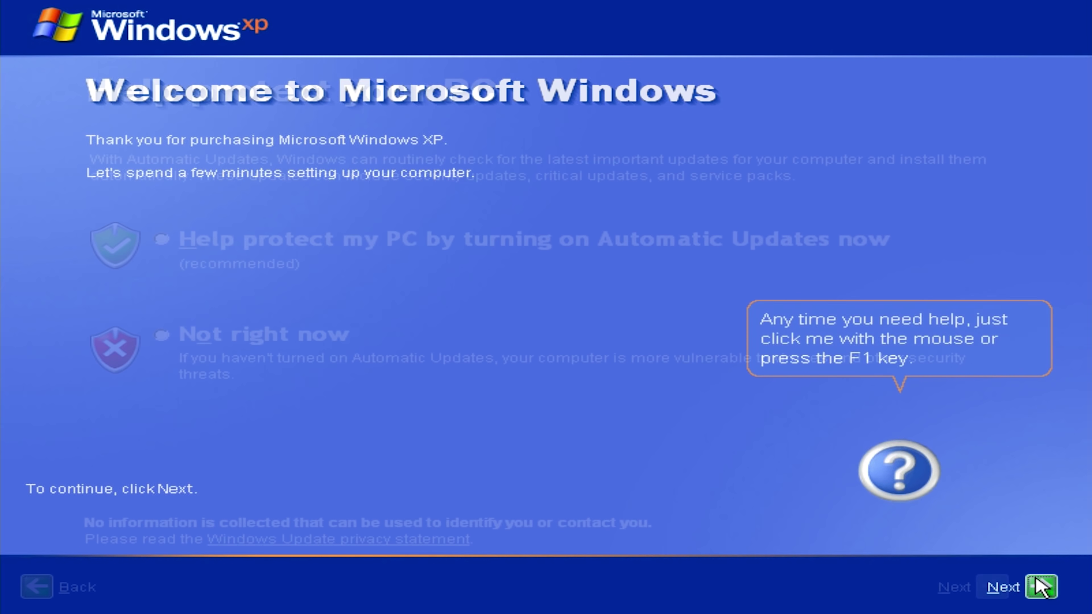
click(284, 244)
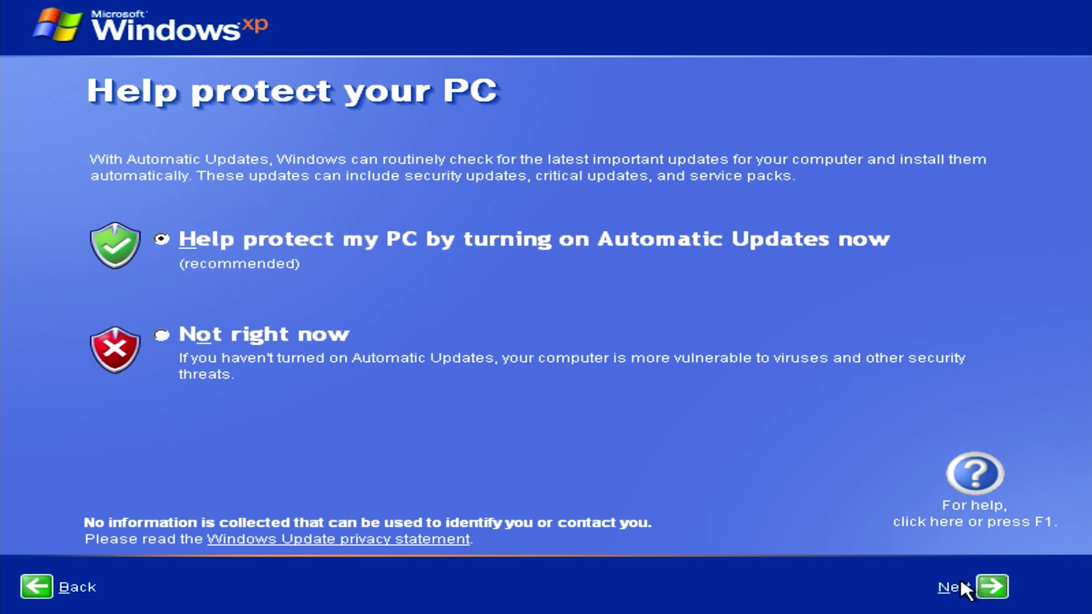
click(993, 587)
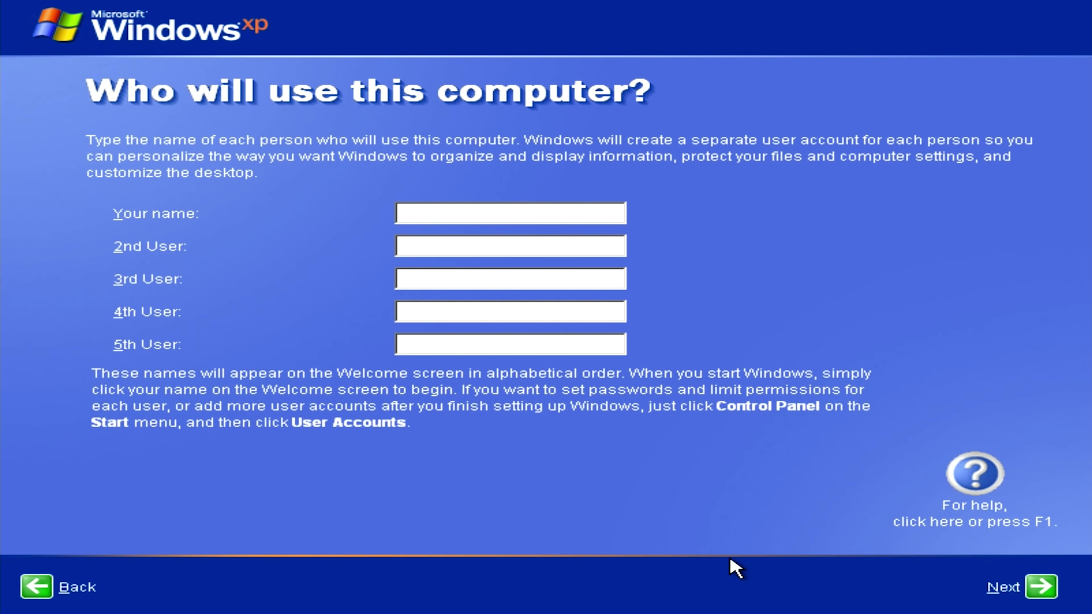
text(Tech Deals)
click(1042, 587)
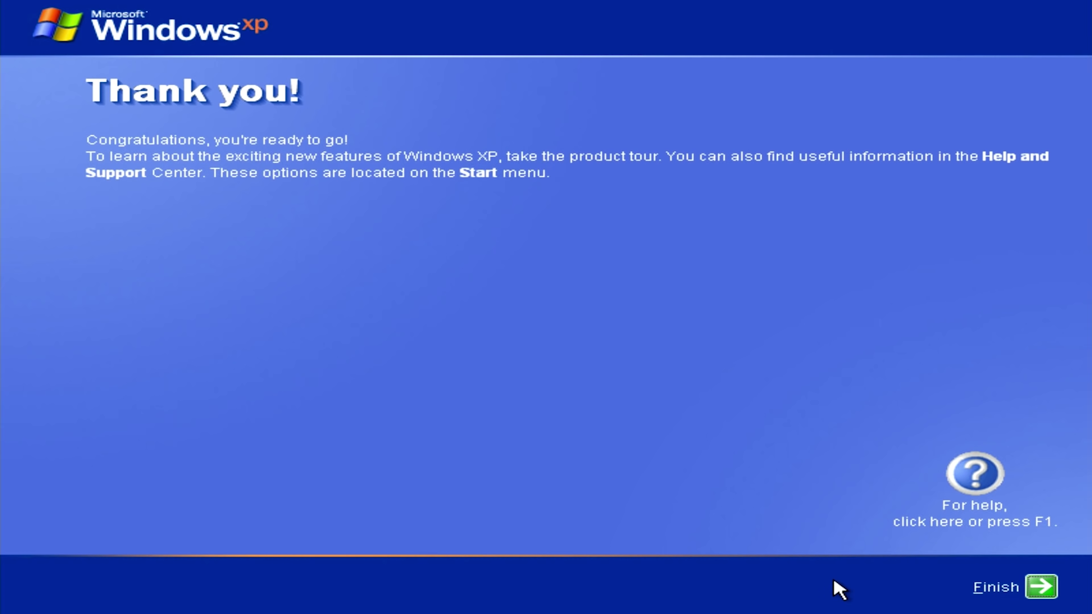
click(1040, 590)
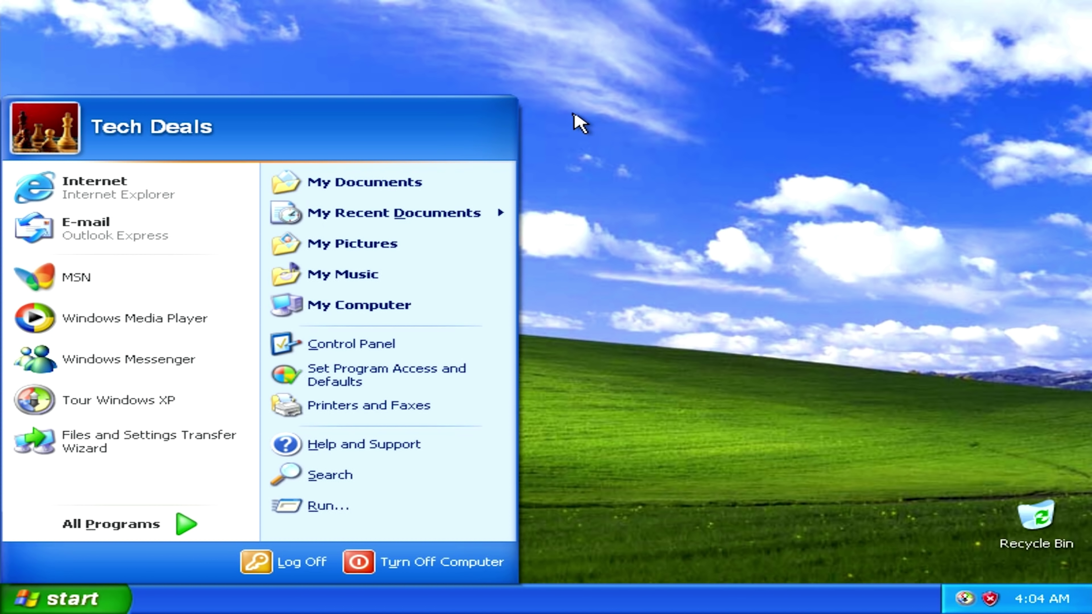
Step: Set the screen resolution to 1920 by 1080 pixels and keep the new display settings
right_click(596, 113)
click(640, 240)
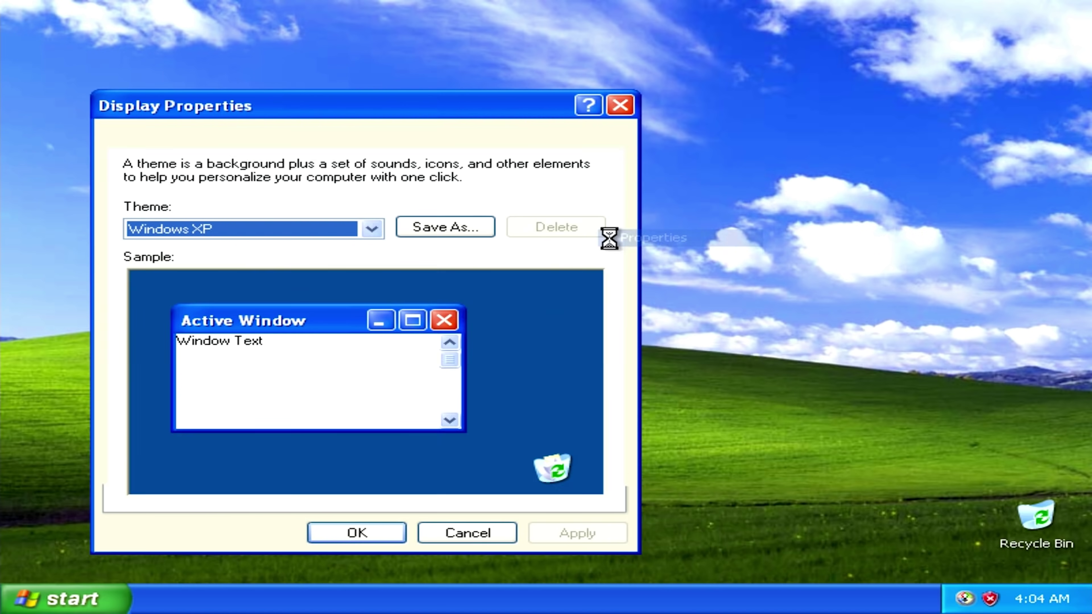
click(476, 137)
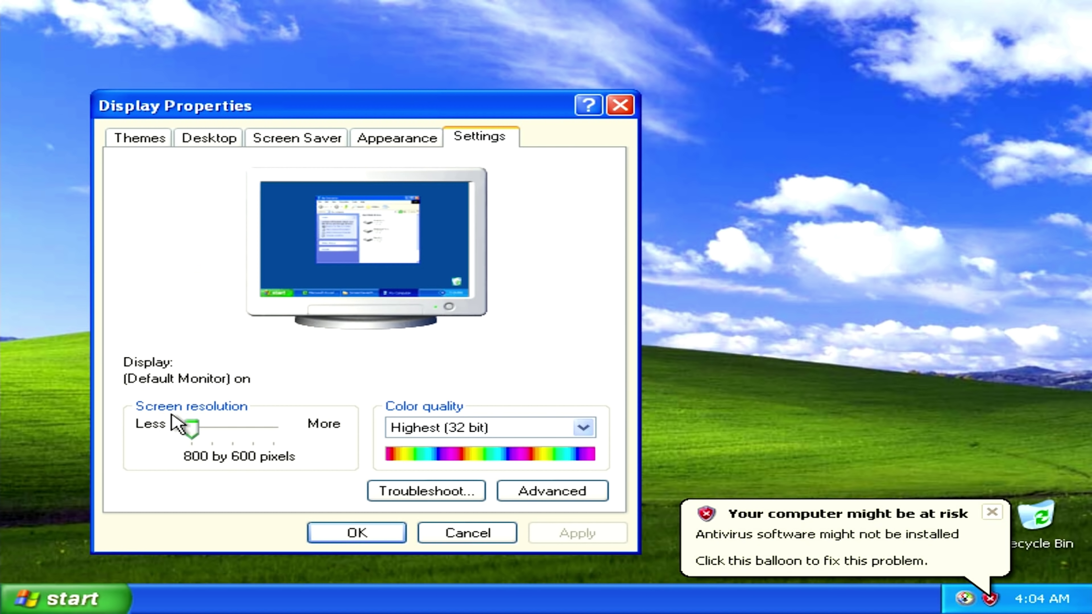
drag(189, 430, 303, 428)
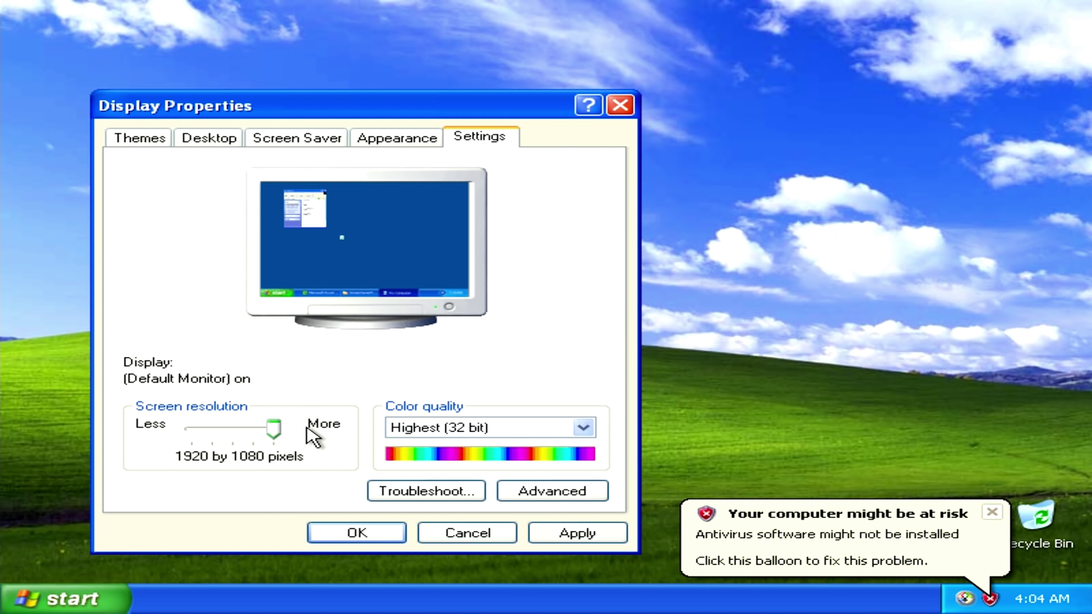
click(382, 535)
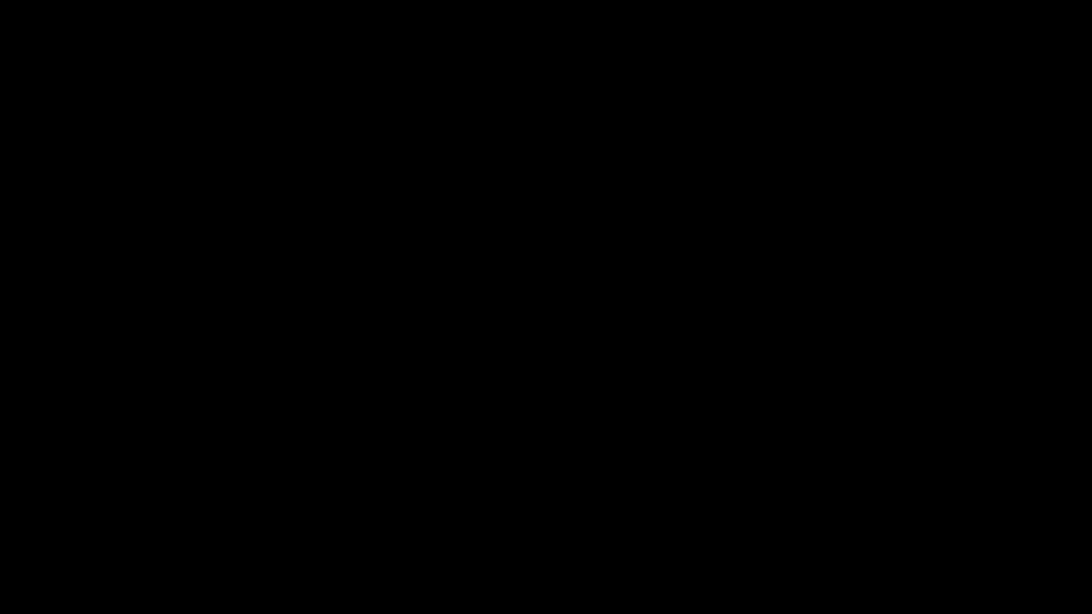
click(239, 196)
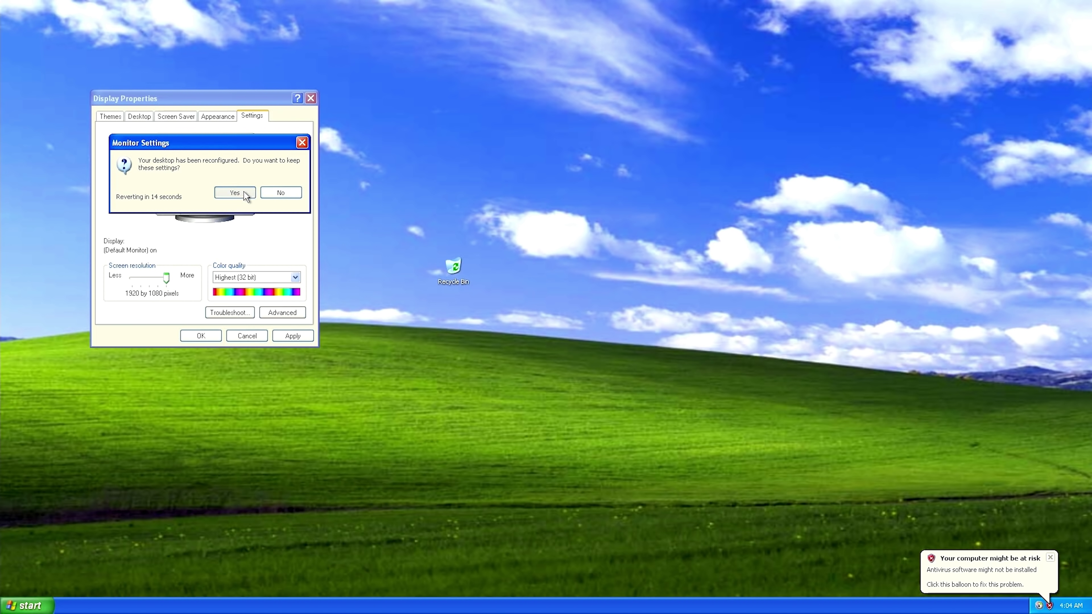
Step: Arrange the desktop icons so the Recycle Bin sits in the upper corner of the desktop
right_click(593, 311)
click(643, 324)
right_click(644, 324)
mouse_move(683, 329)
click(730, 330)
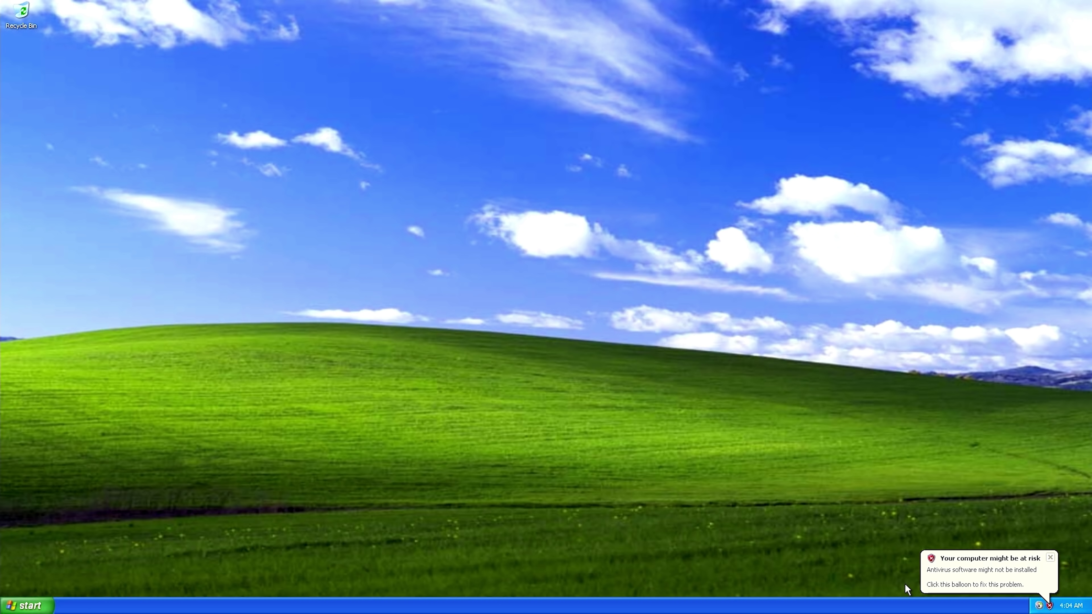
Step: Check the antivirus alert in Windows Security Center and close the window
click(1023, 567)
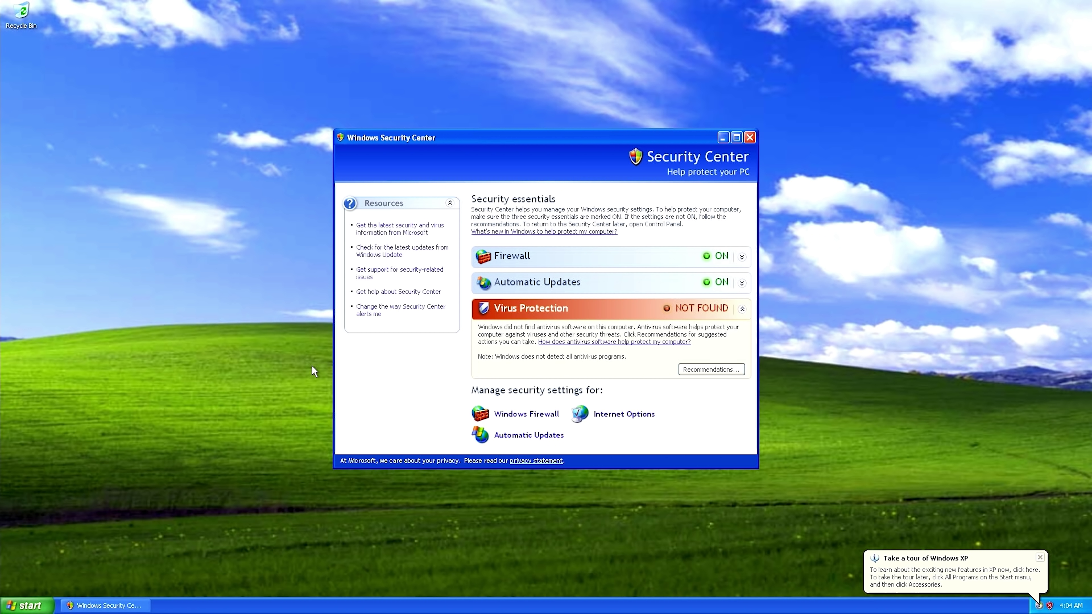
click(749, 137)
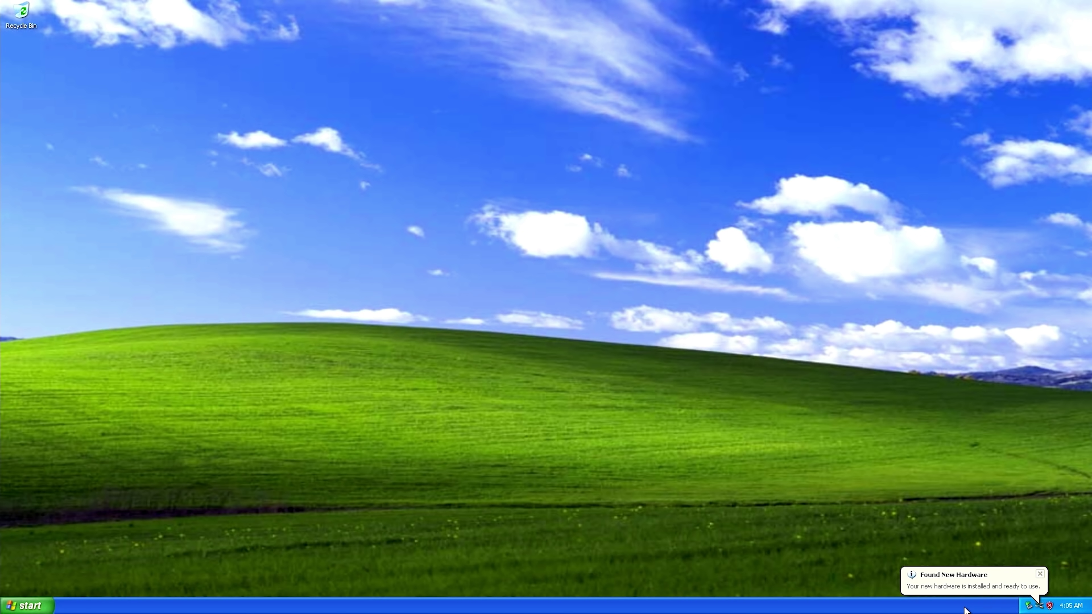
Step: Run the WindowsXP-KB955704-x86-ENU update package from Removable Disk (F:), allowing it past the security warning
click(46, 606)
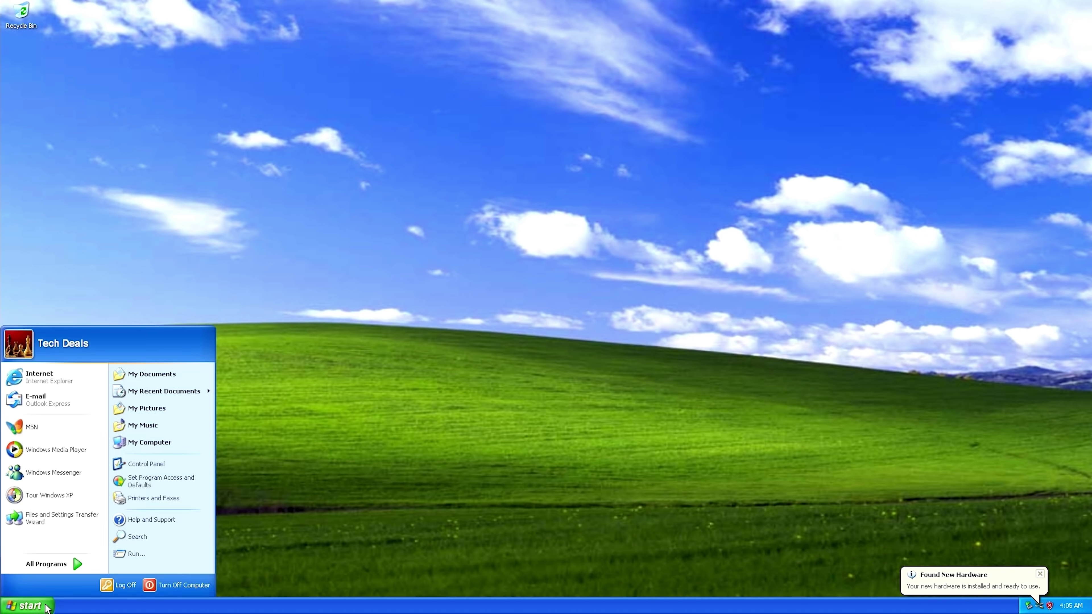
click(140, 443)
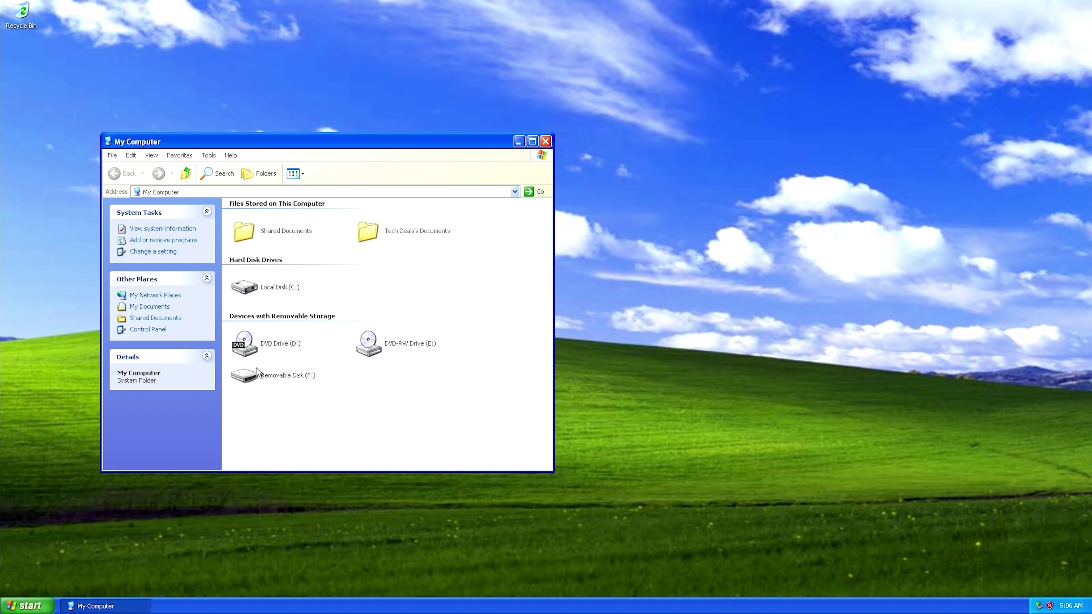
double_click(293, 373)
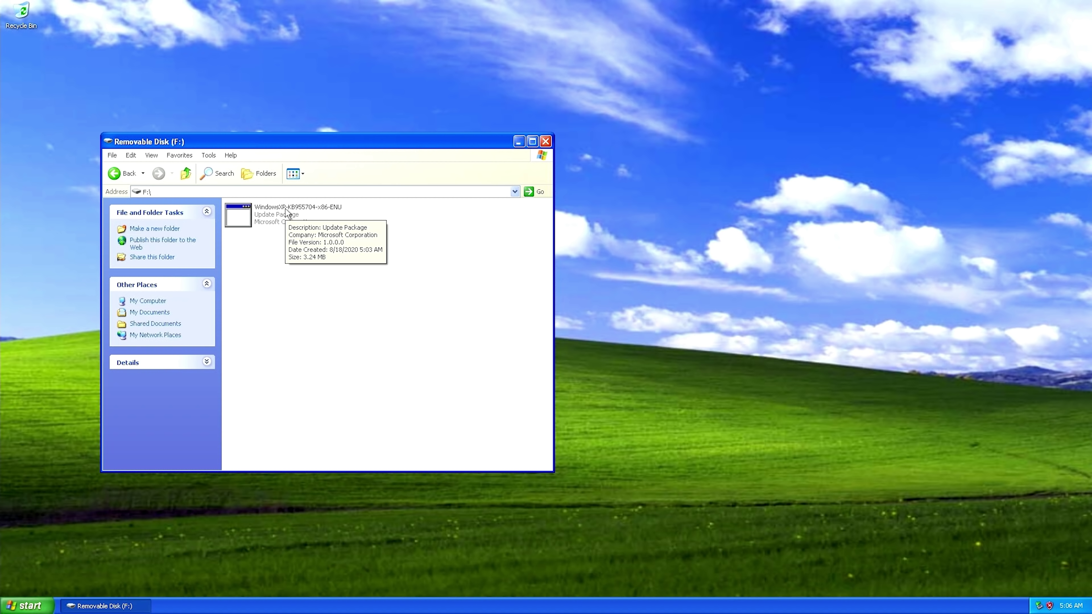
double_click(287, 213)
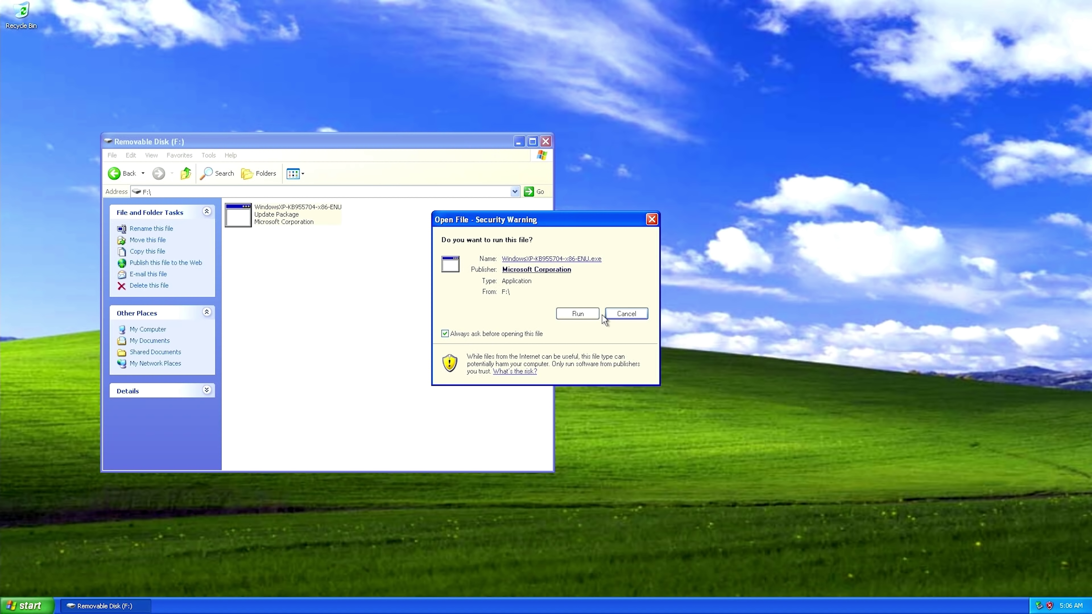
click(578, 314)
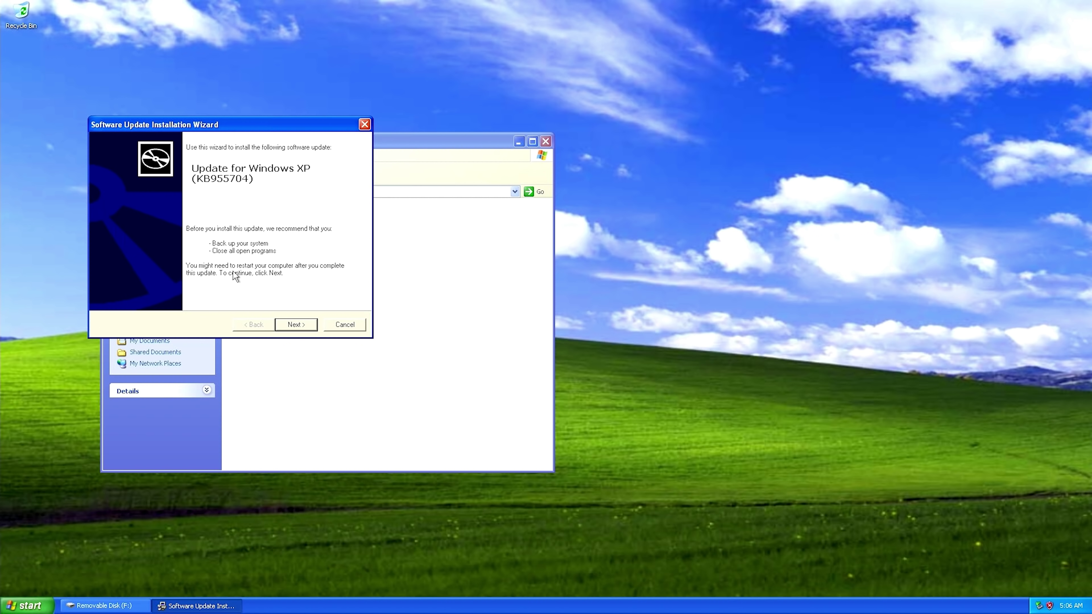
Step: Accept the license agreement, install the KB955704 update and restart Windows
click(297, 324)
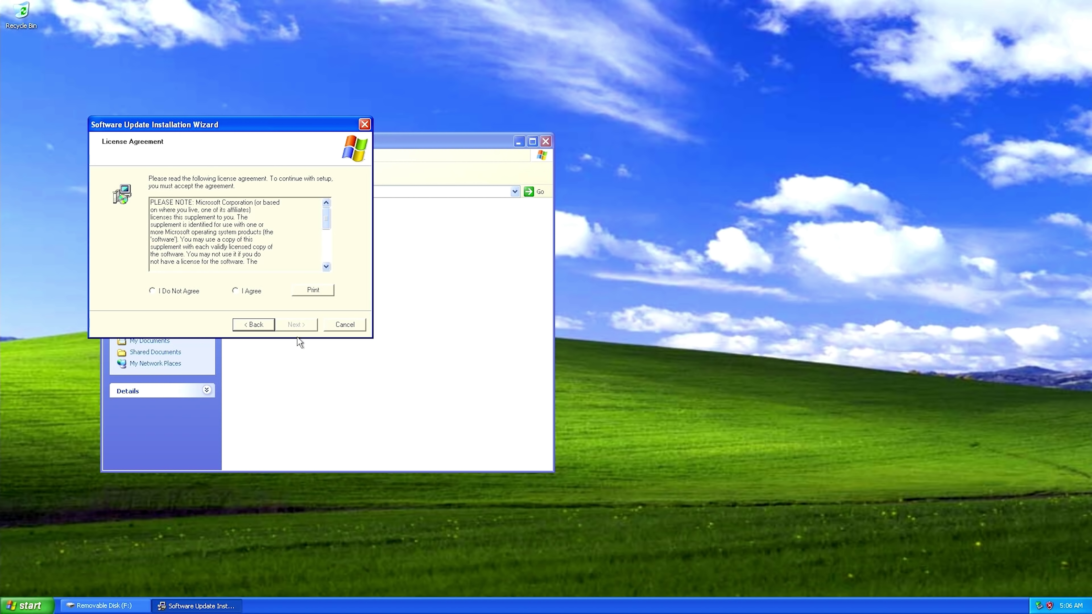
click(250, 291)
click(311, 327)
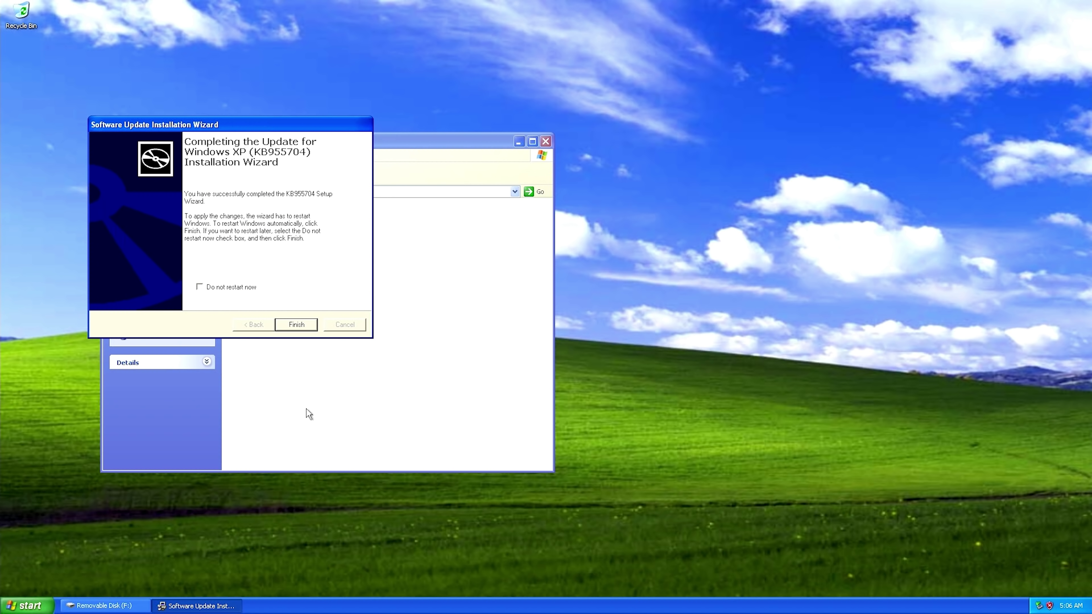
click(297, 325)
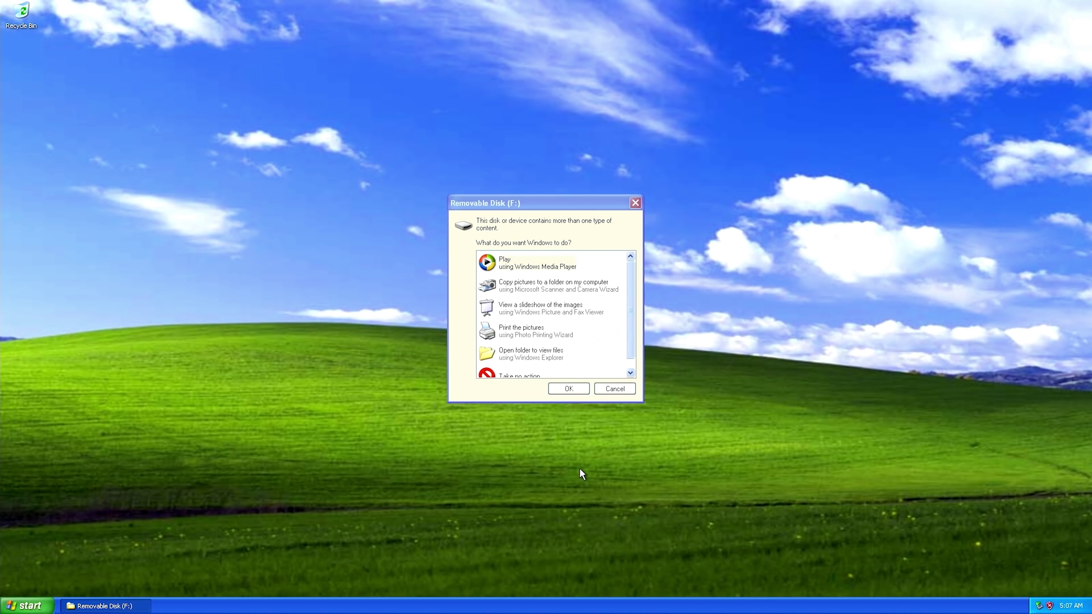
Step: Open Removable Disk (F:) as a folder and look over its IE8, Firefox Setup 52.9.0esr and WindowsXP-USP4 installers
click(521, 203)
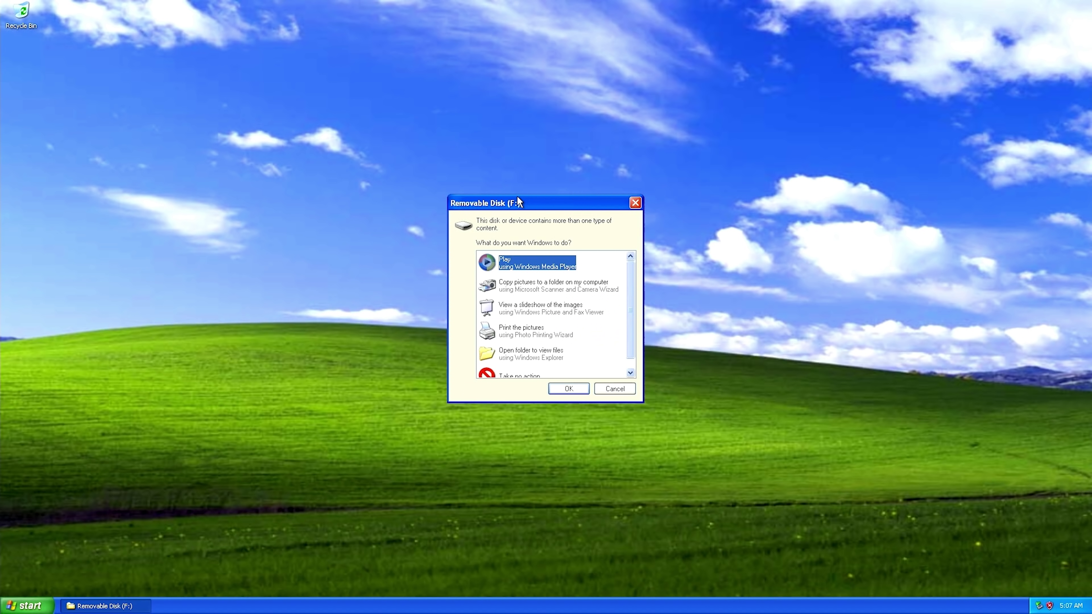
click(535, 359)
click(572, 395)
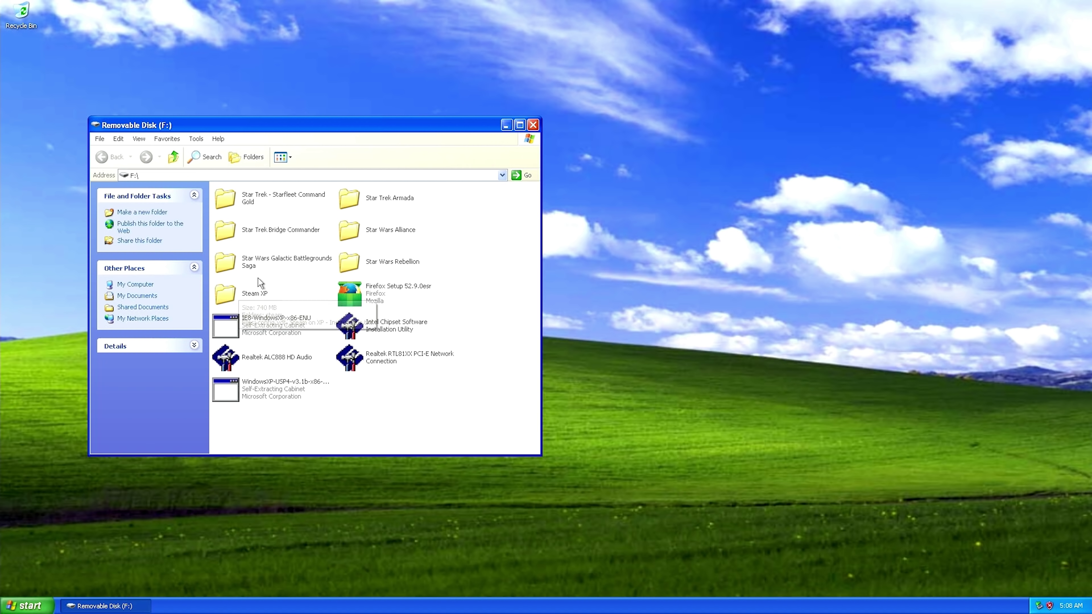
mouse_move(246, 293)
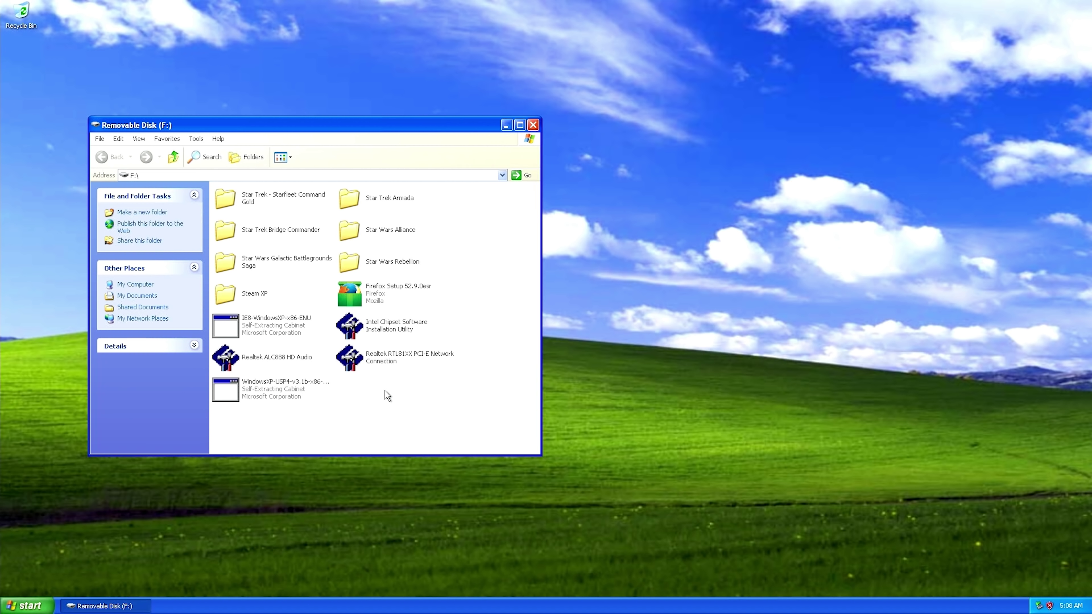
click(240, 328)
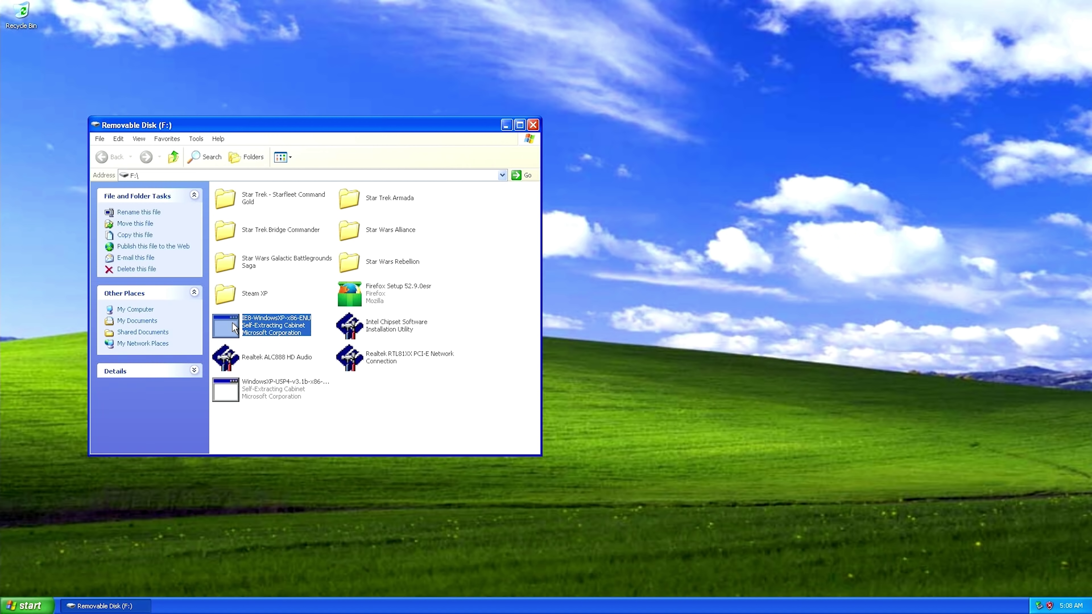
click(352, 287)
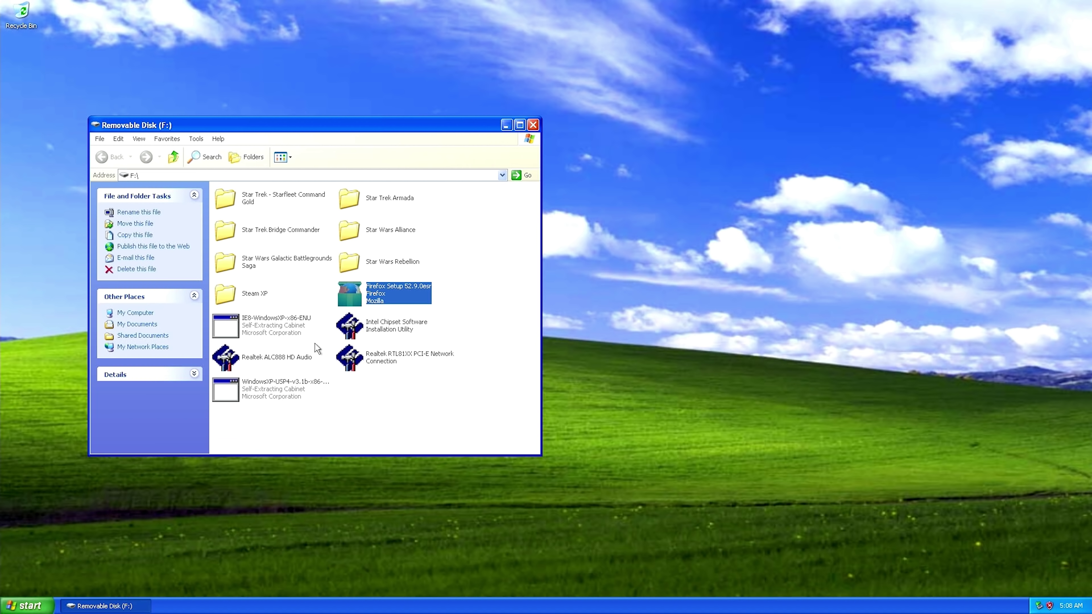
click(227, 388)
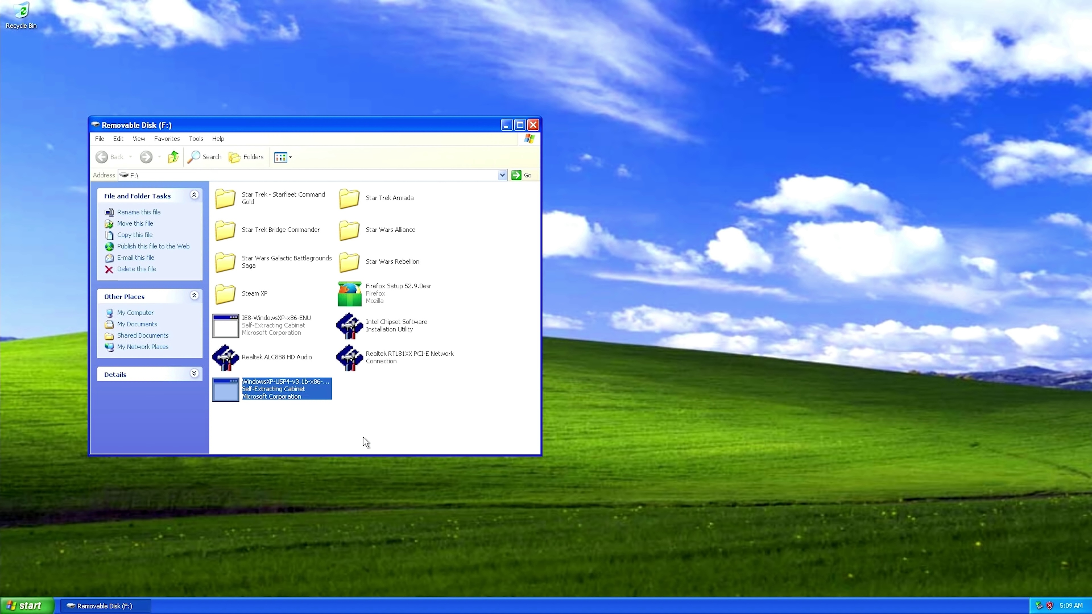
Step: Run the Intel Chipset Software Installation Utility and unzip its files to C:\dell\drivers\R158363, creating that folder
click(374, 328)
double_click(375, 327)
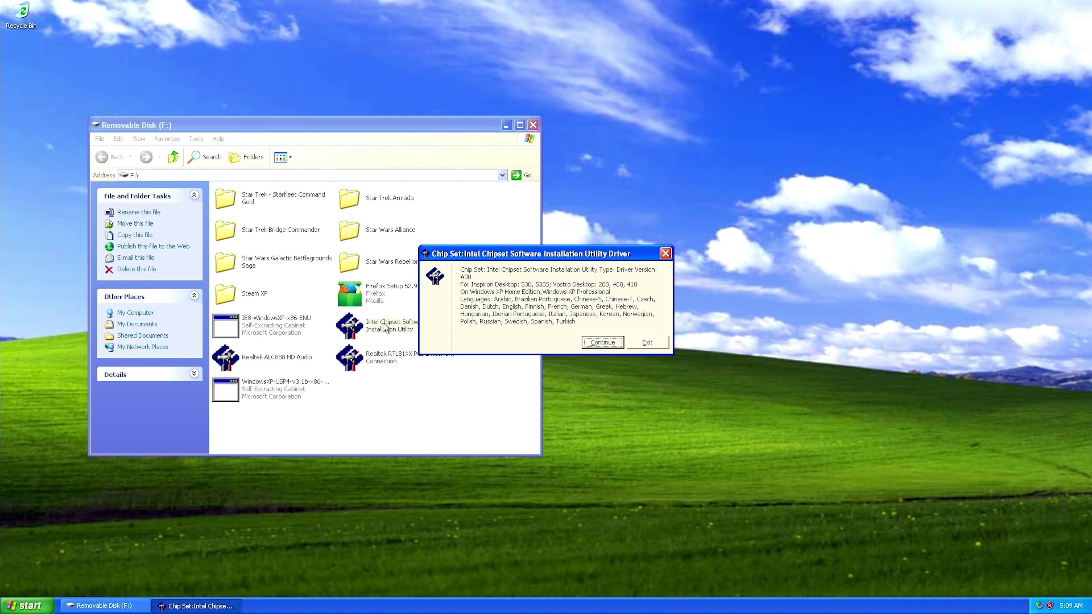
click(595, 345)
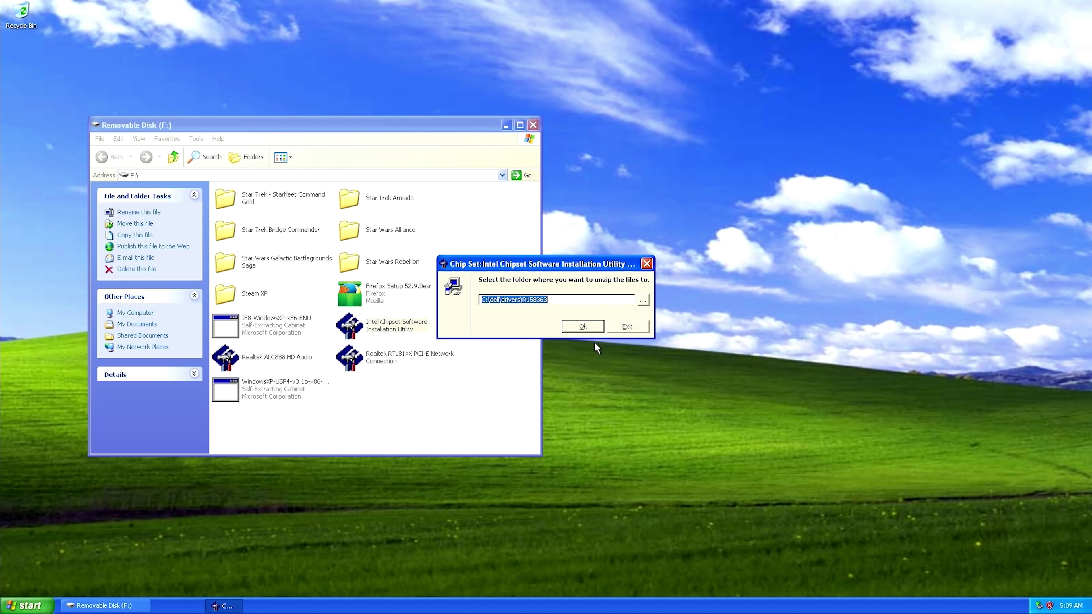
click(595, 327)
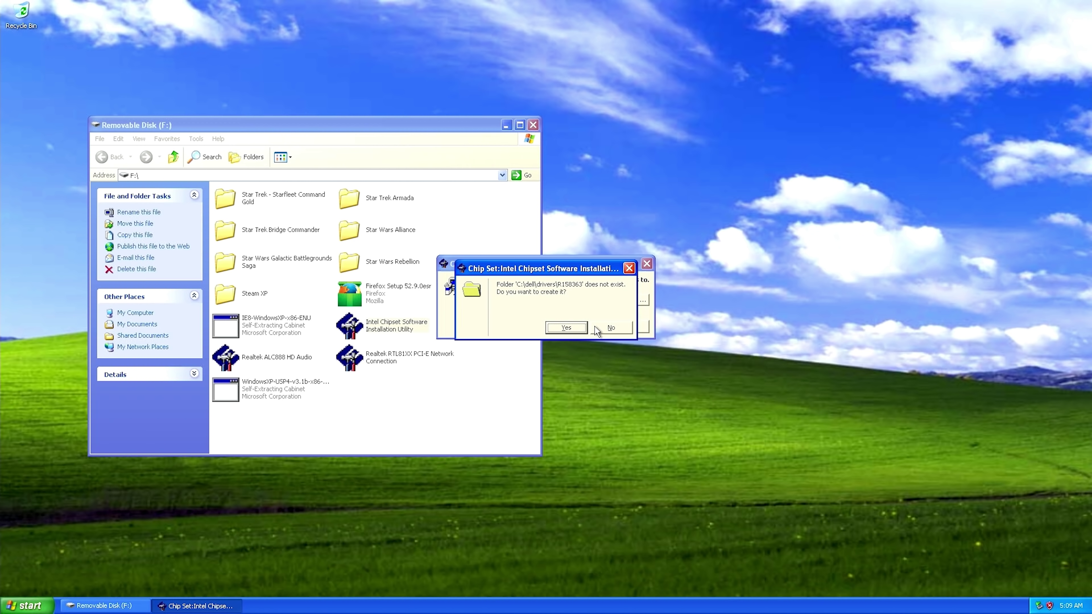
click(568, 328)
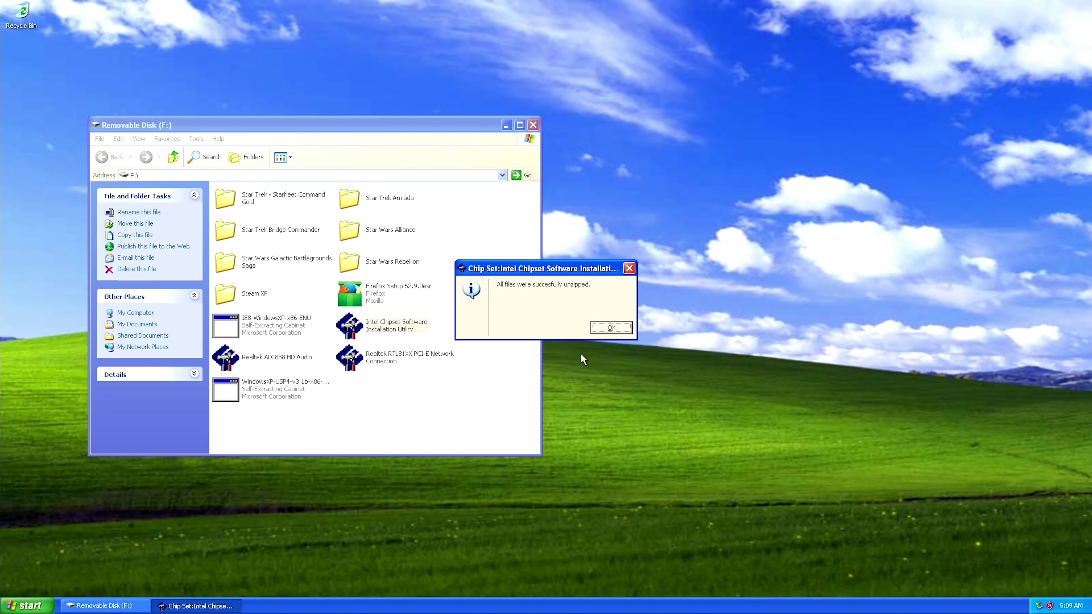
click(610, 323)
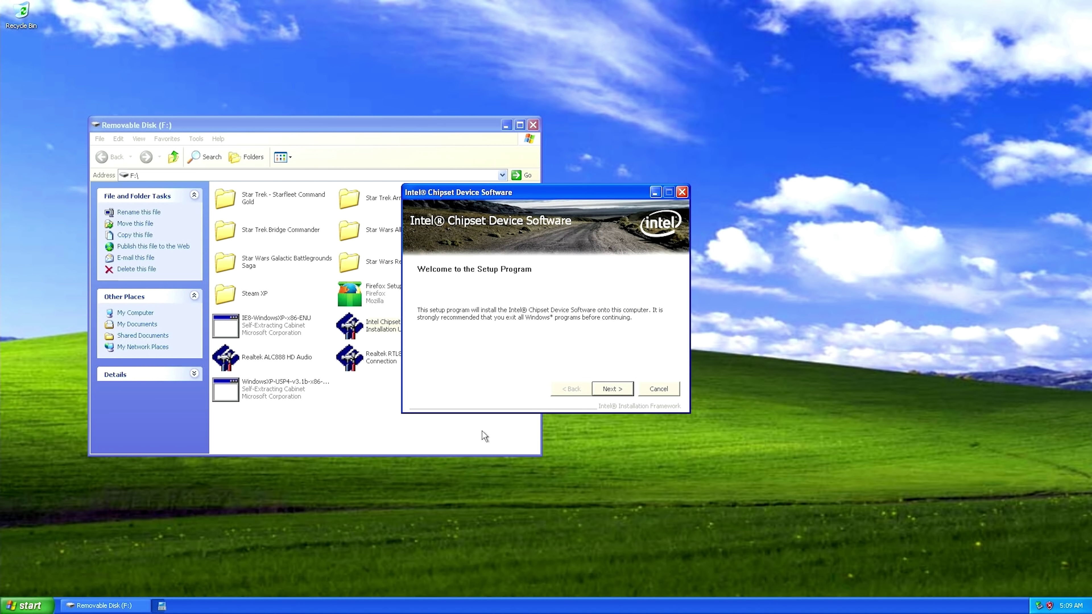
Step: Install the Intel Chipset Device Software, accepting its license agreement and passing the readme, and restart the computer
click(622, 391)
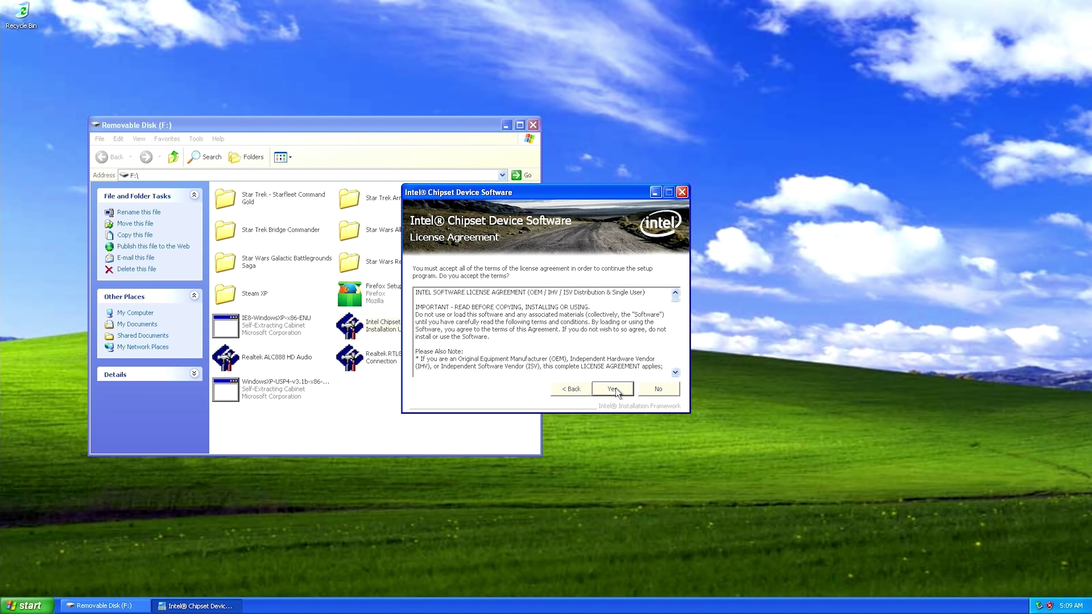
click(613, 389)
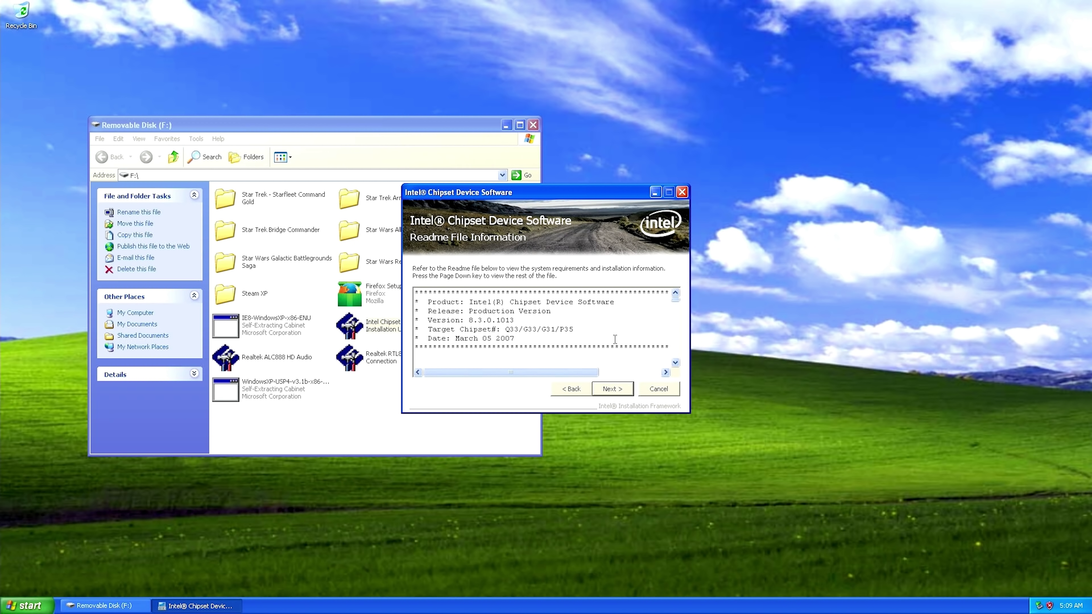
drag(675, 299, 673, 350)
click(619, 390)
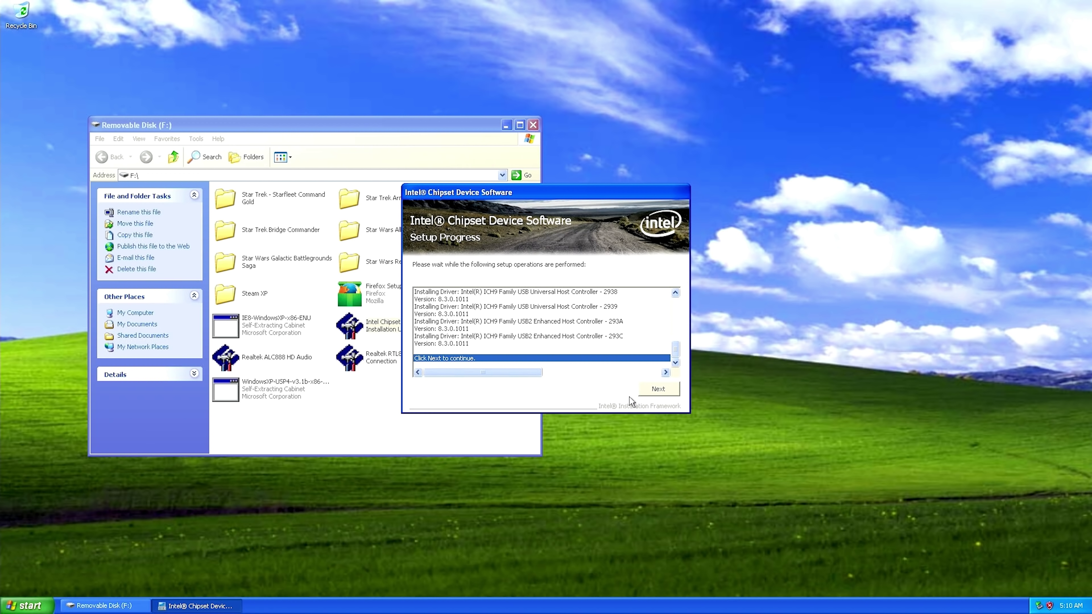
click(654, 393)
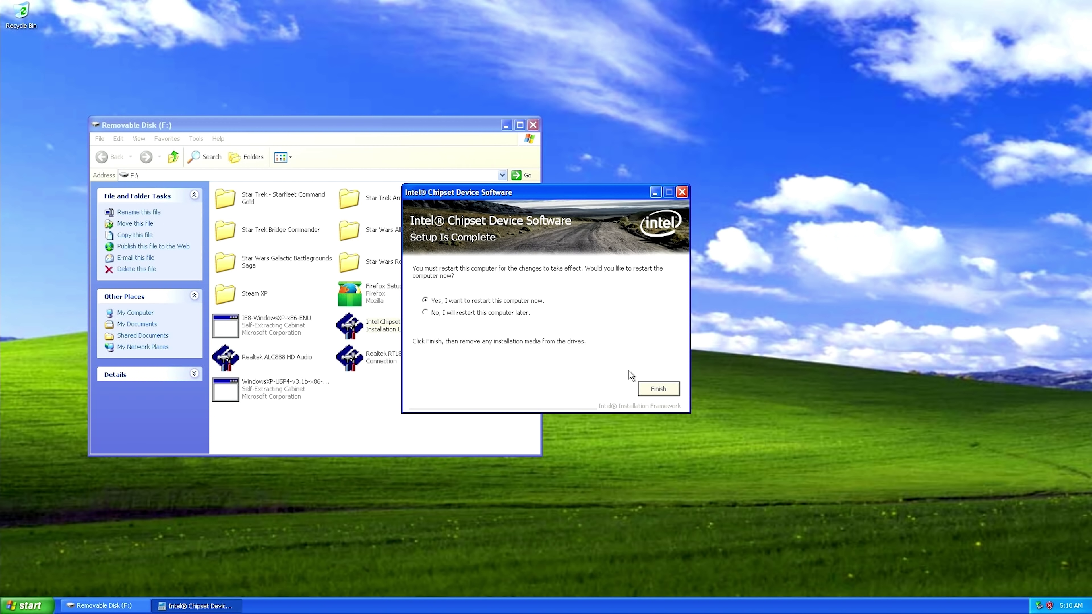
click(669, 389)
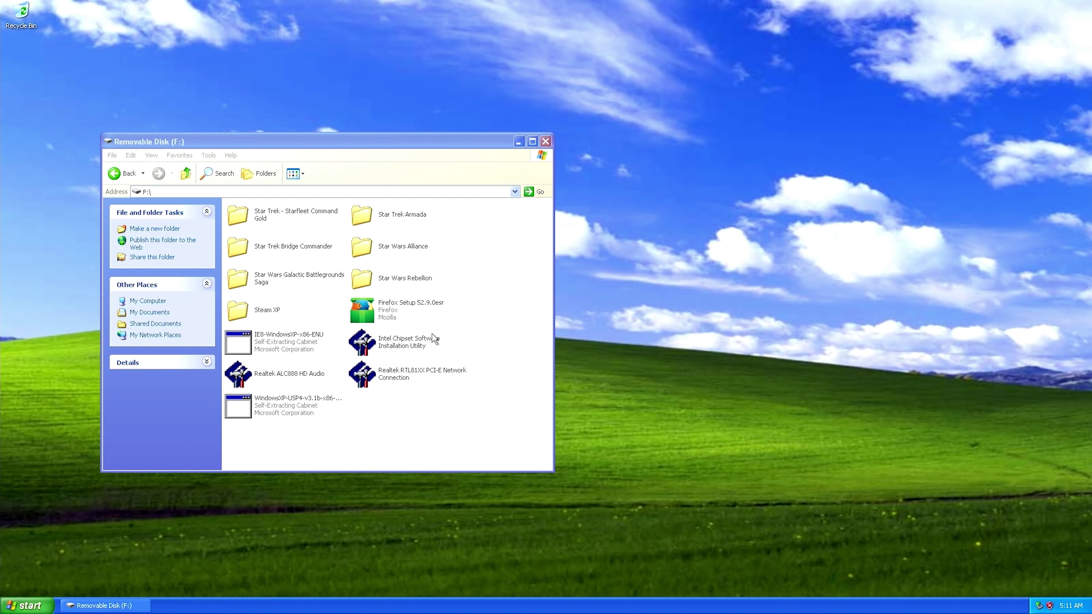
Step: Run the Realtek RTL81XX PCI-E Network Connection package from Removable Disk (F:) and unzip its files to C:\dell\drivers\R178088
double_click(399, 372)
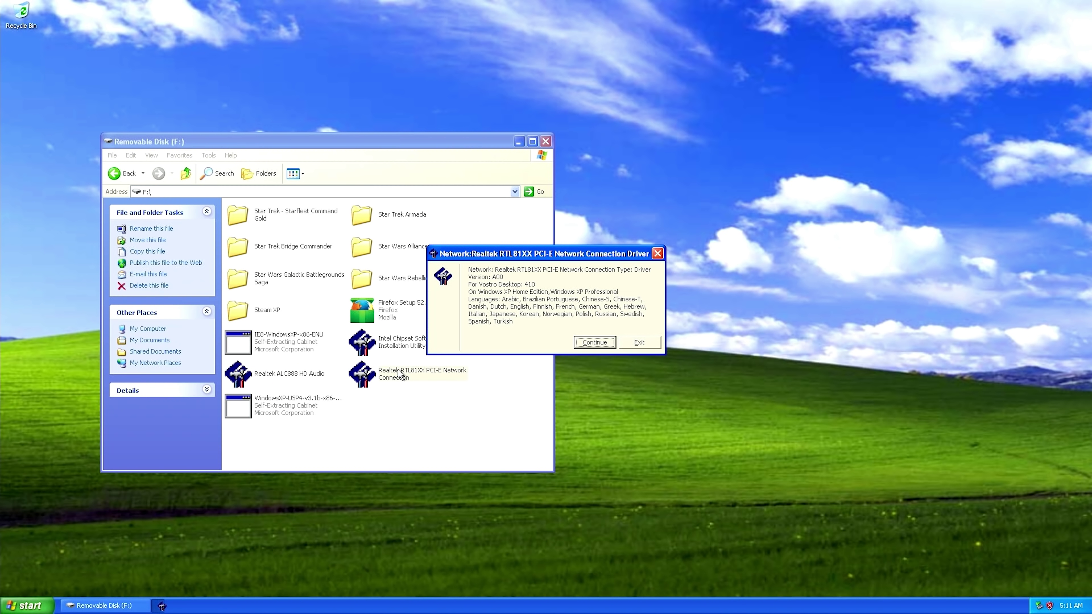
click(602, 342)
click(590, 330)
click(561, 329)
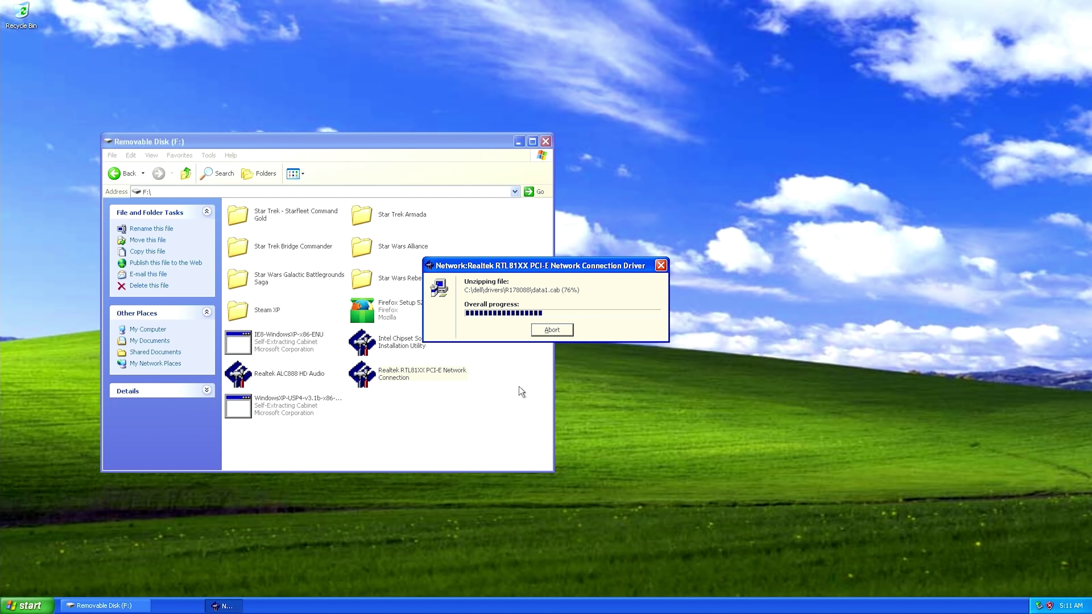
click(610, 329)
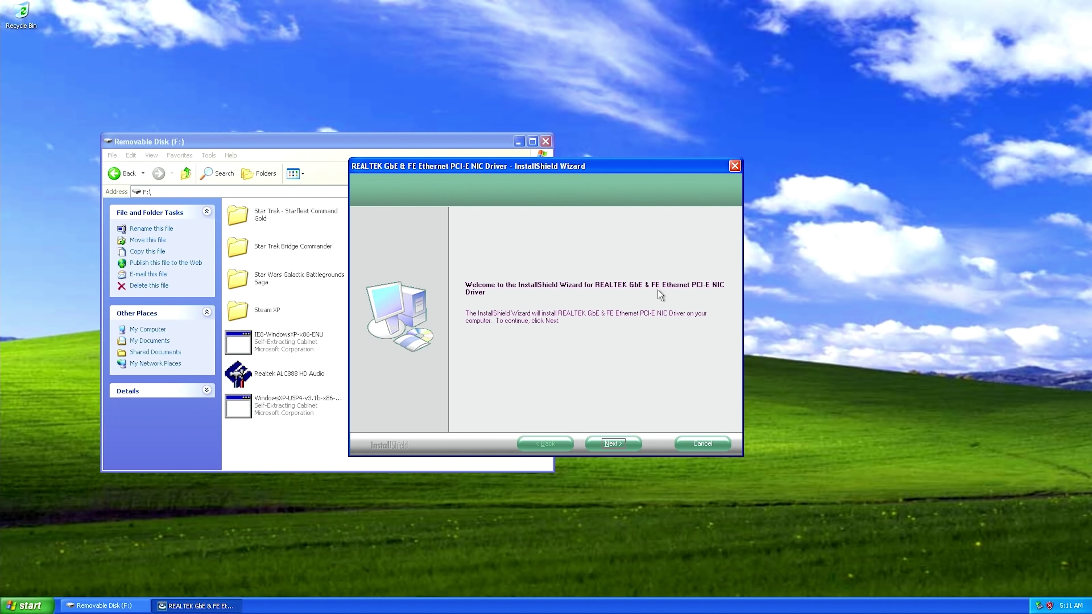
Step: Install the REALTEK GbE & FE Ethernet PCI-E NIC Driver and finish its InstallShield Wizard
click(616, 445)
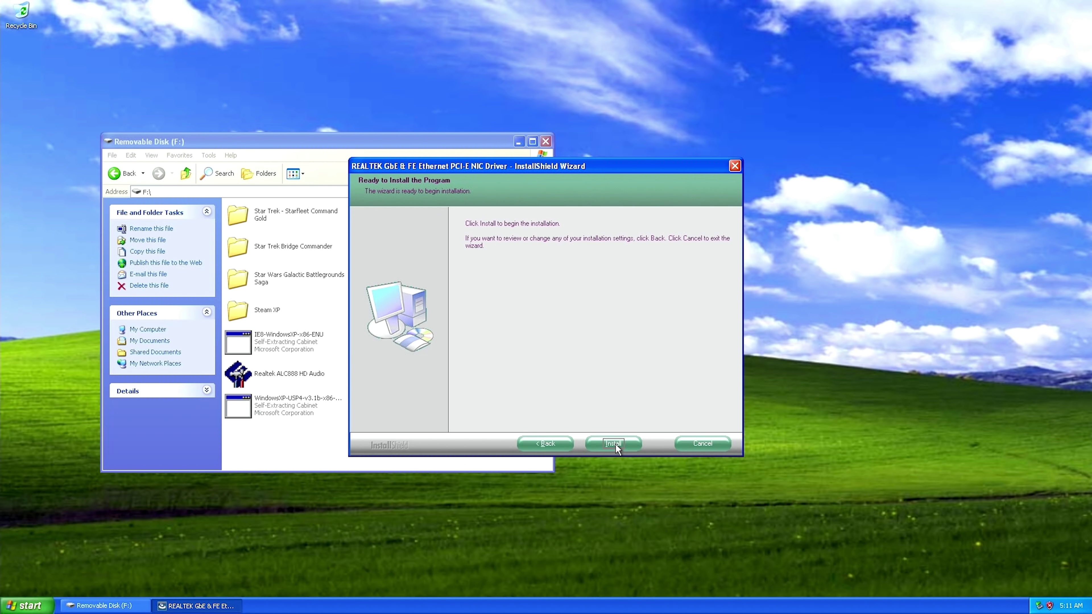
click(616, 445)
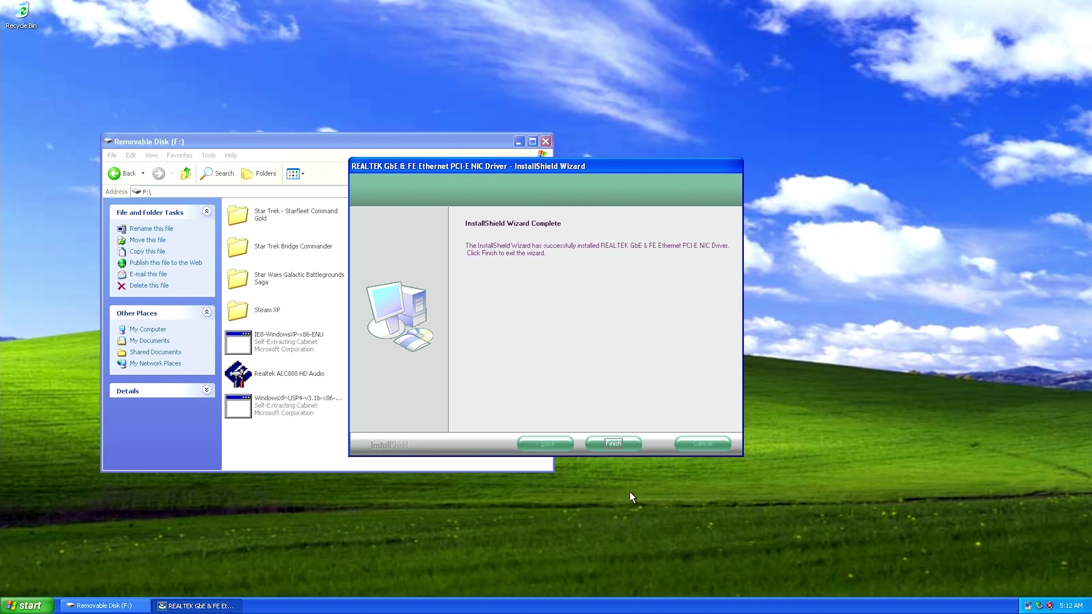
click(628, 444)
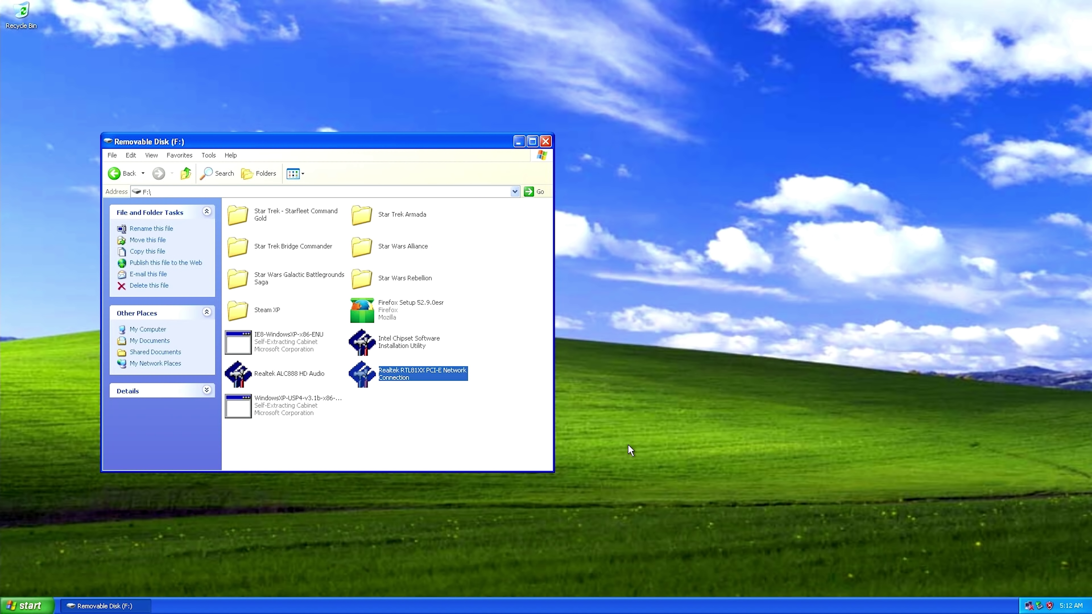
Step: Install the Realtek ALC888 HD Audio driver, unzipping its files to a newly created C:\Dell\Drivers\R175894 folder, and restart the computer
double_click(312, 379)
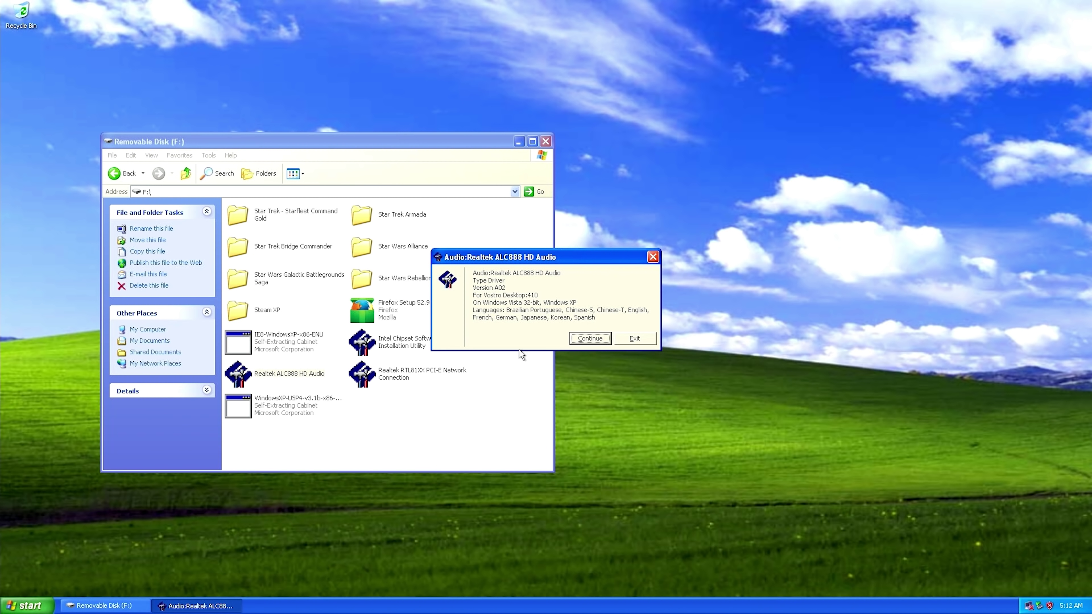
click(590, 342)
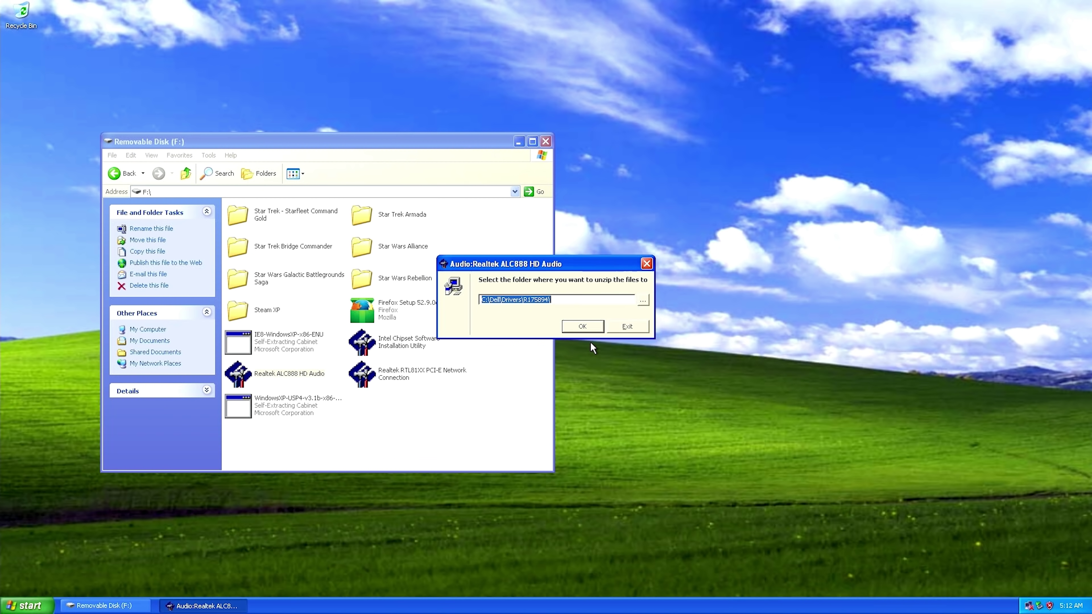
click(585, 327)
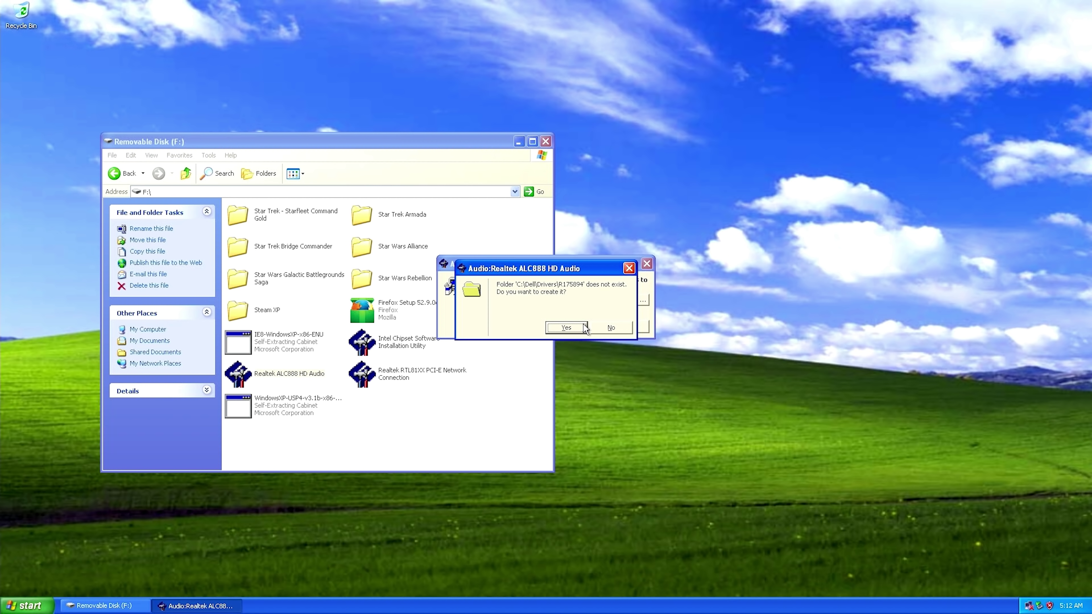
click(572, 328)
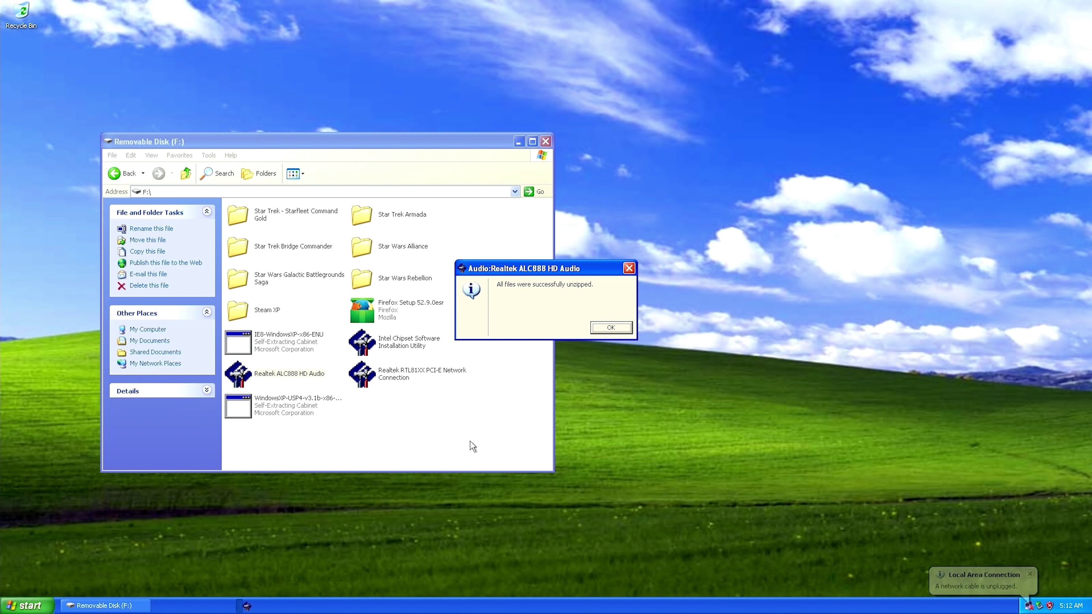
click(611, 327)
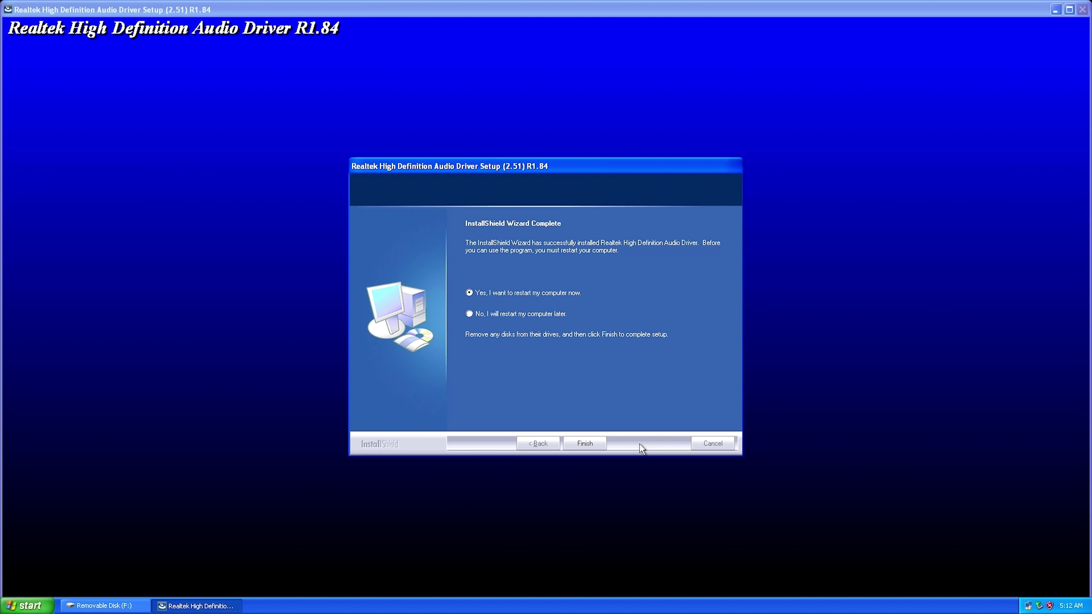
click(604, 438)
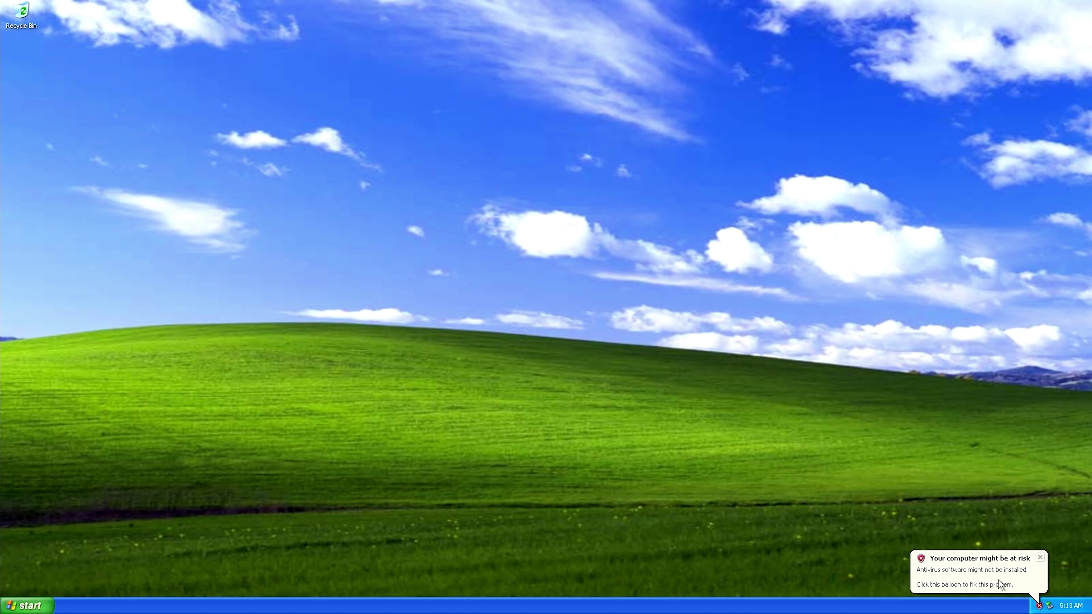
Step: In Windows Security Center, set Virus Protection to antivirus software that is self-monitored, and close the window
click(977, 572)
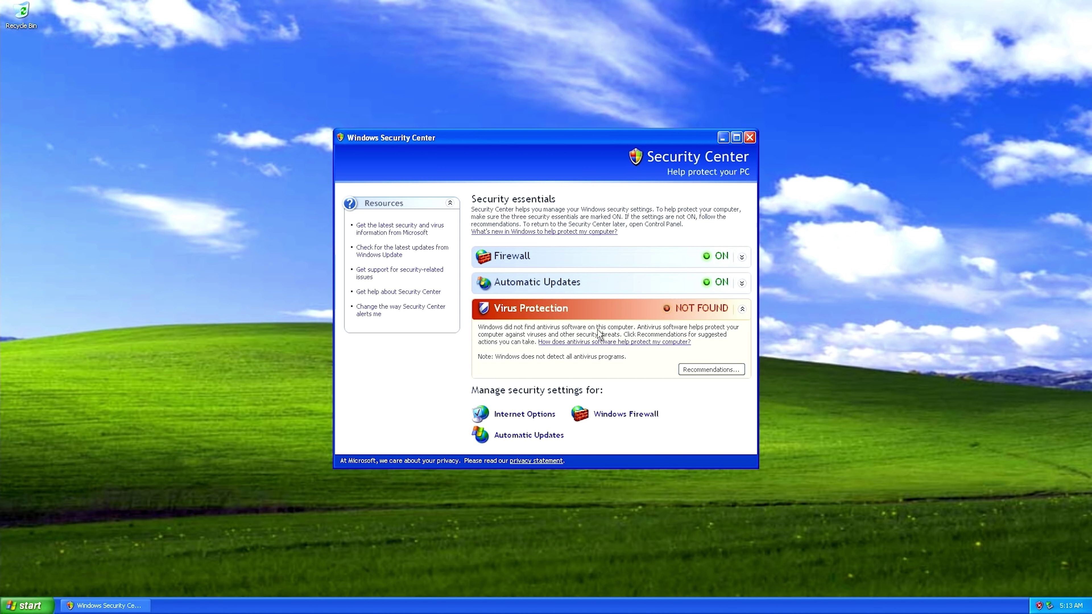
click(714, 369)
click(432, 319)
click(487, 360)
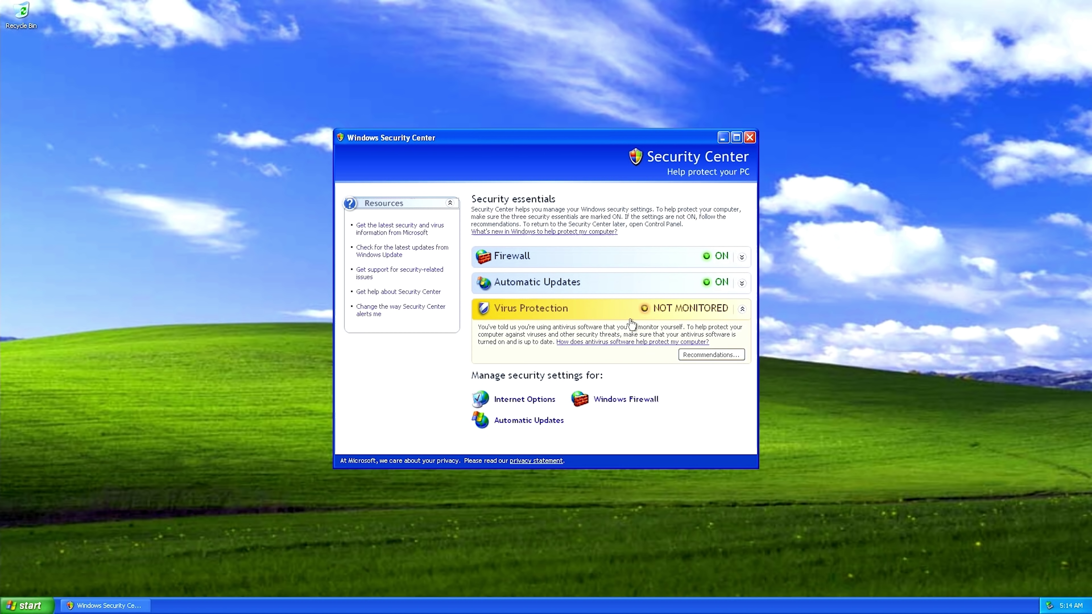
click(750, 138)
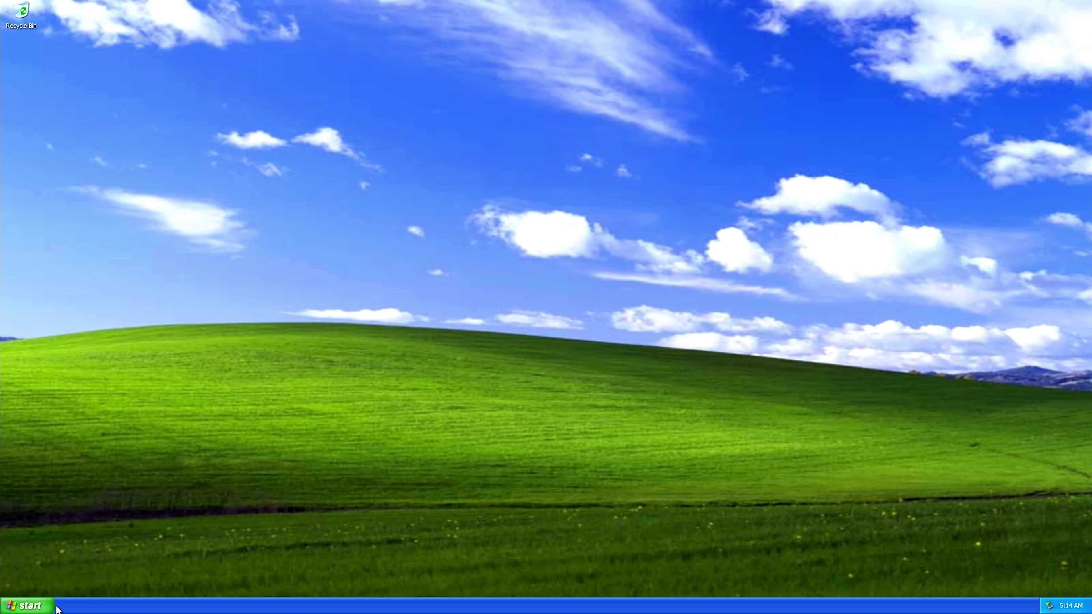
Step: Open Removable Disk (F:) from My Computer and run the IE8-WindowsXP-x86-ENU installer
click(27, 606)
click(176, 443)
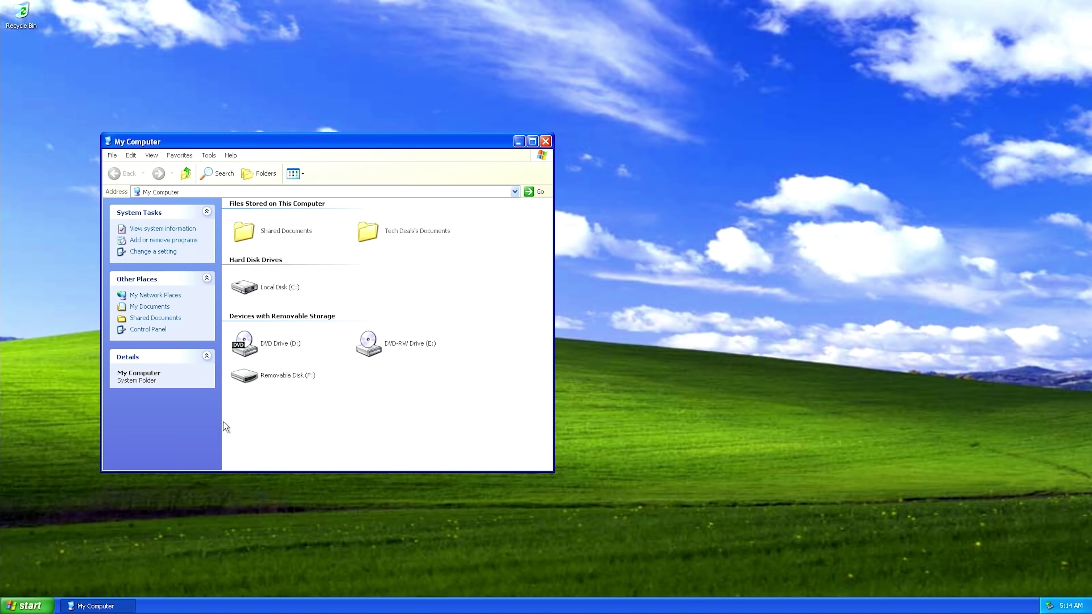
double_click(300, 376)
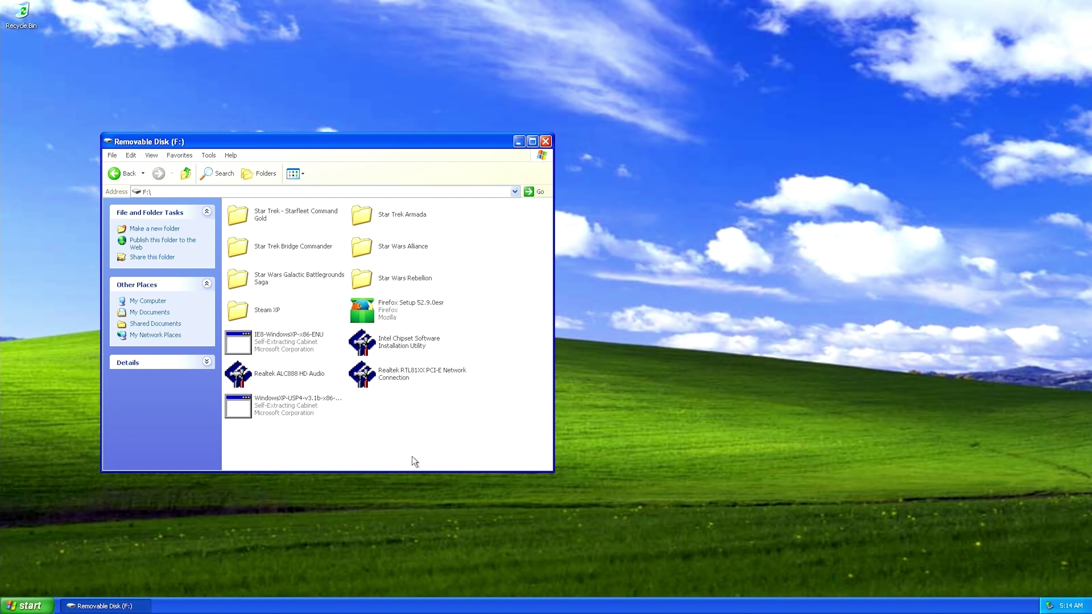
double_click(274, 342)
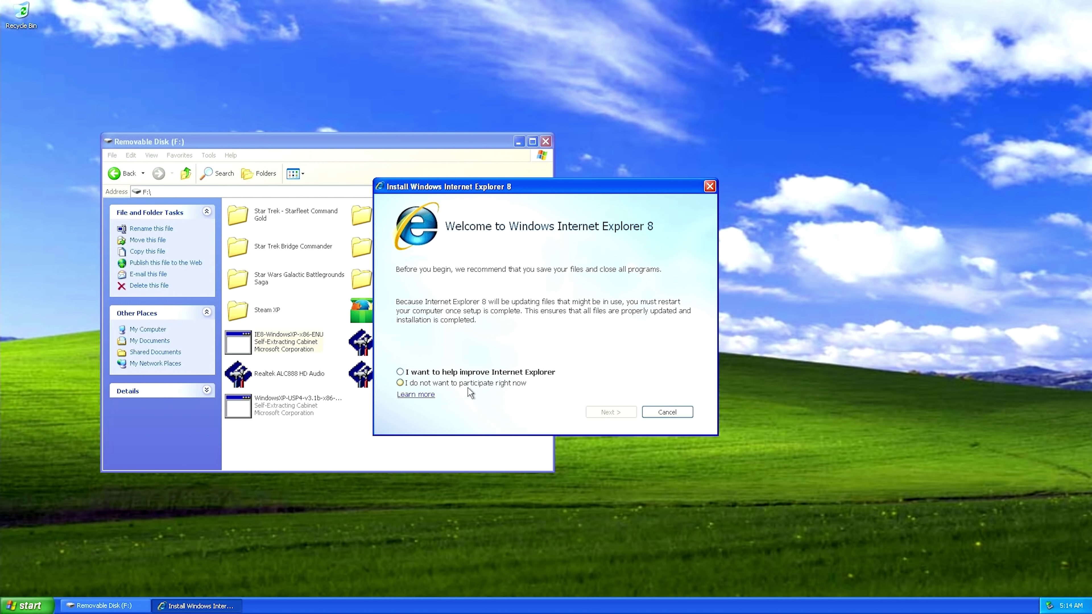
Step: Install Windows Internet Explorer 8, opting in to help improve Internet Explorer and accepting the license terms, and restart the computer
click(470, 373)
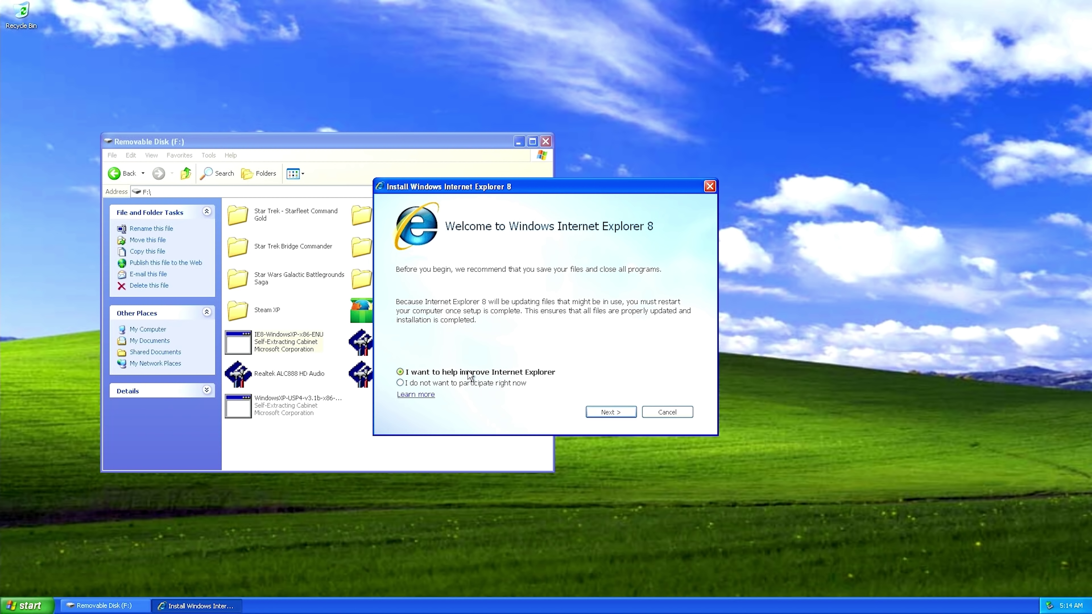
click(614, 415)
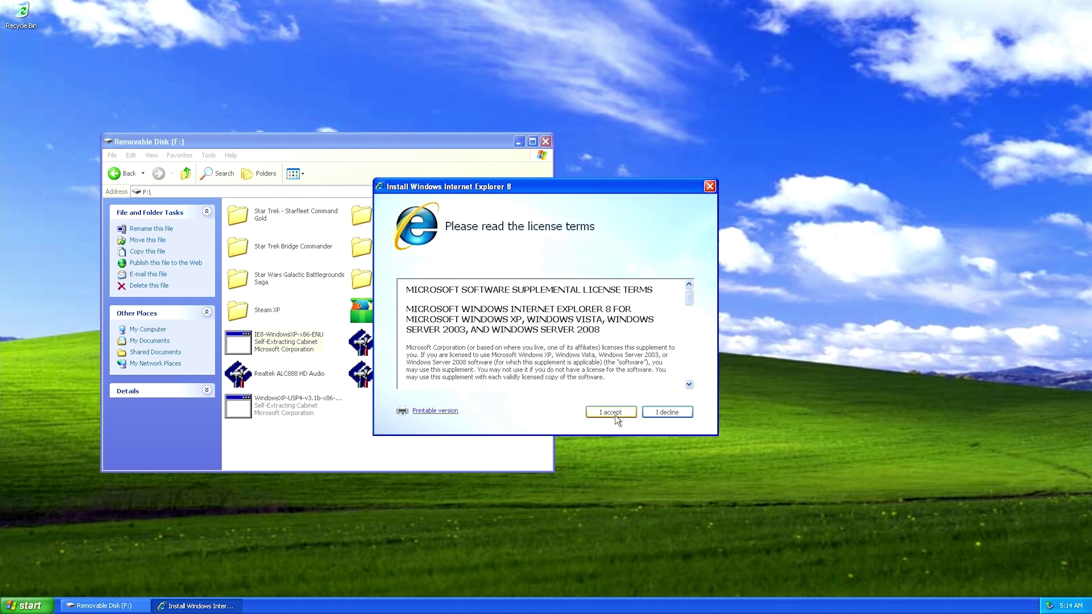
click(615, 416)
click(615, 416)
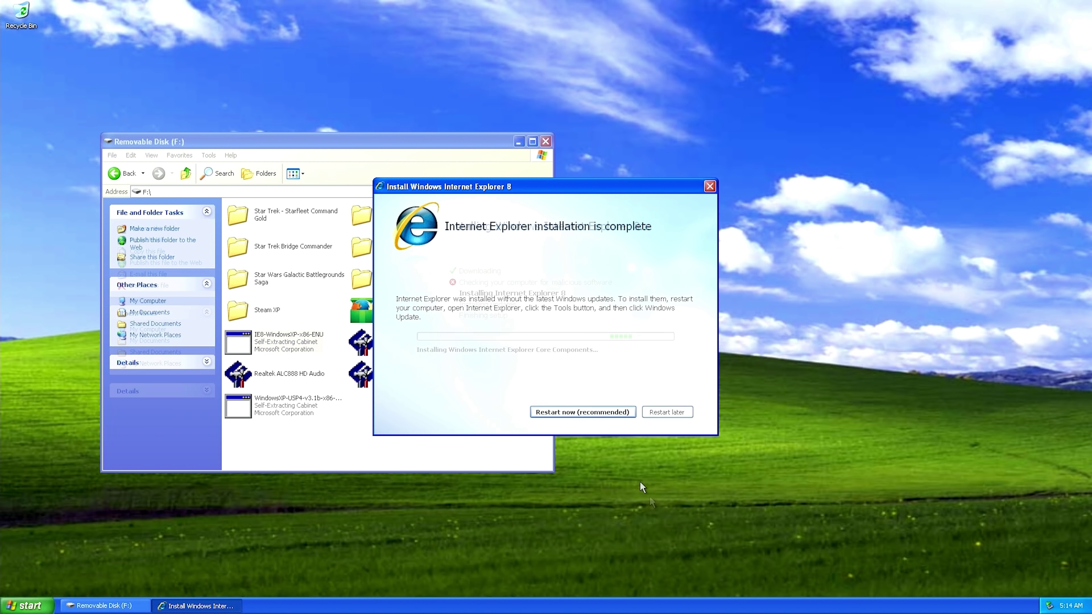
click(618, 412)
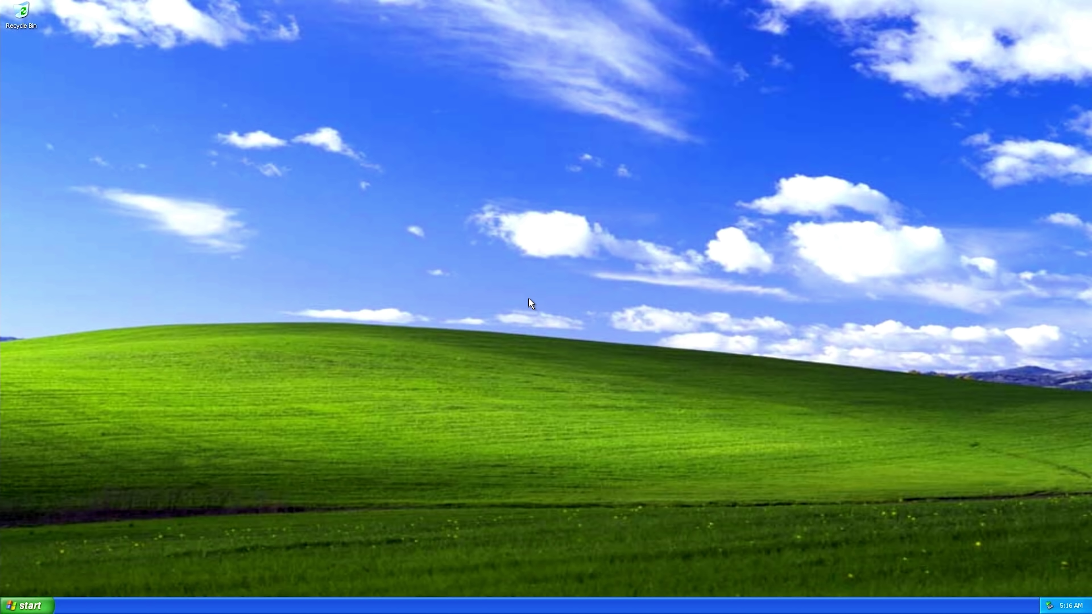
Step: Reopen Removable Disk (F:) from My Computer and run the Firefox Setup 52.9.0esr installer
key(super)
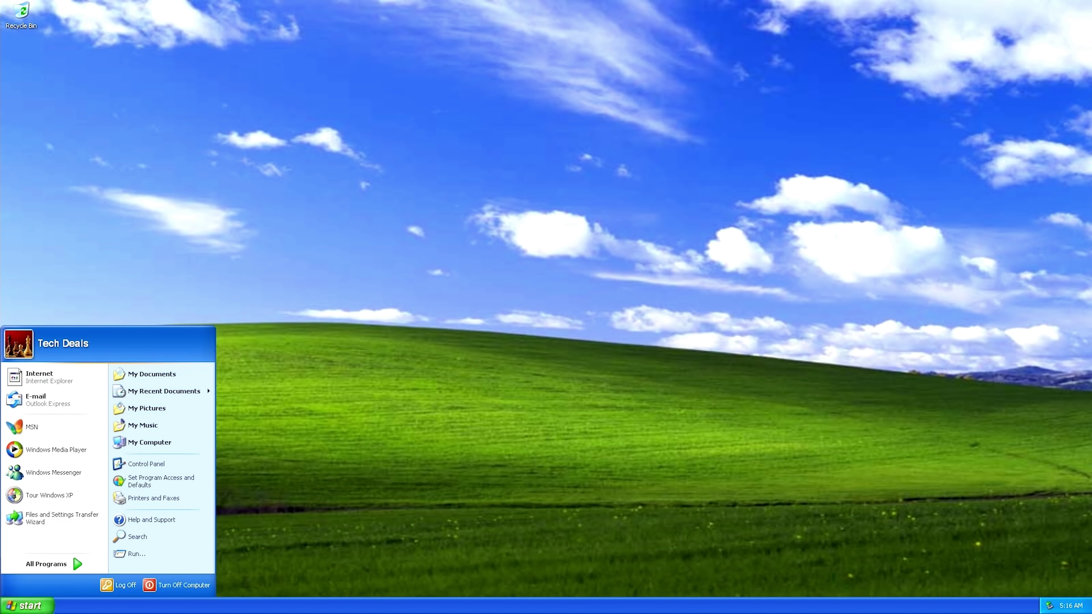
click(159, 450)
double_click(295, 374)
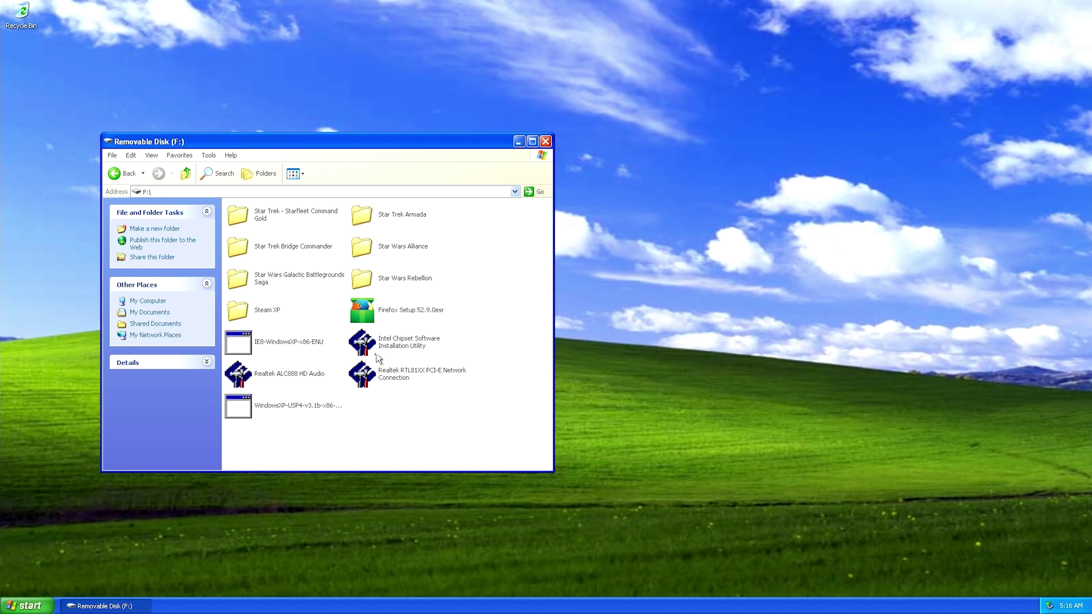
double_click(411, 309)
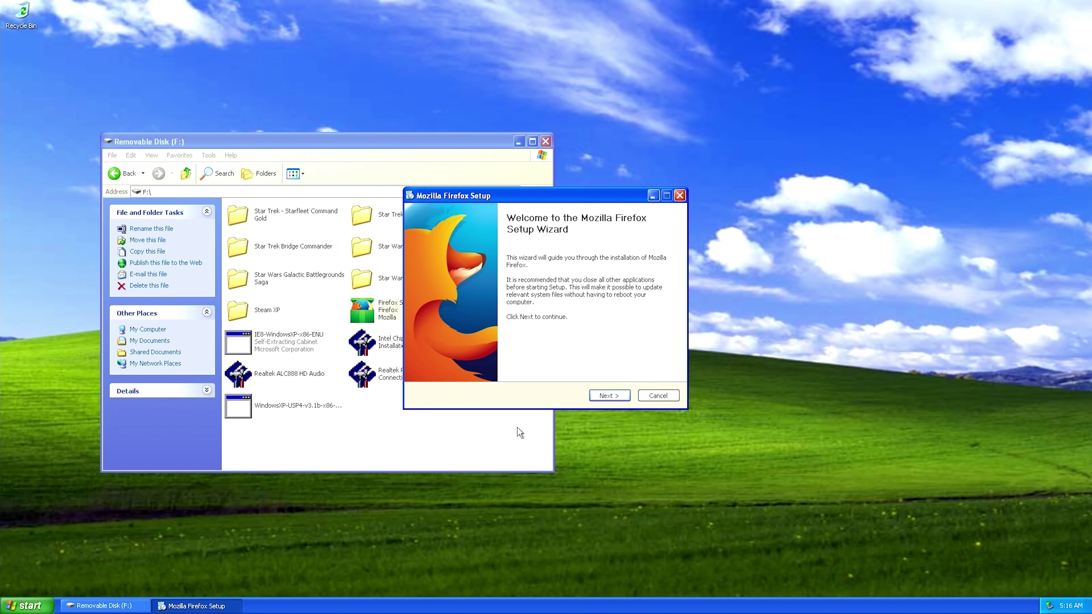
Step: Install Mozilla Firefox with the Standard setup as the default web browser, and choose not to import anything
click(615, 395)
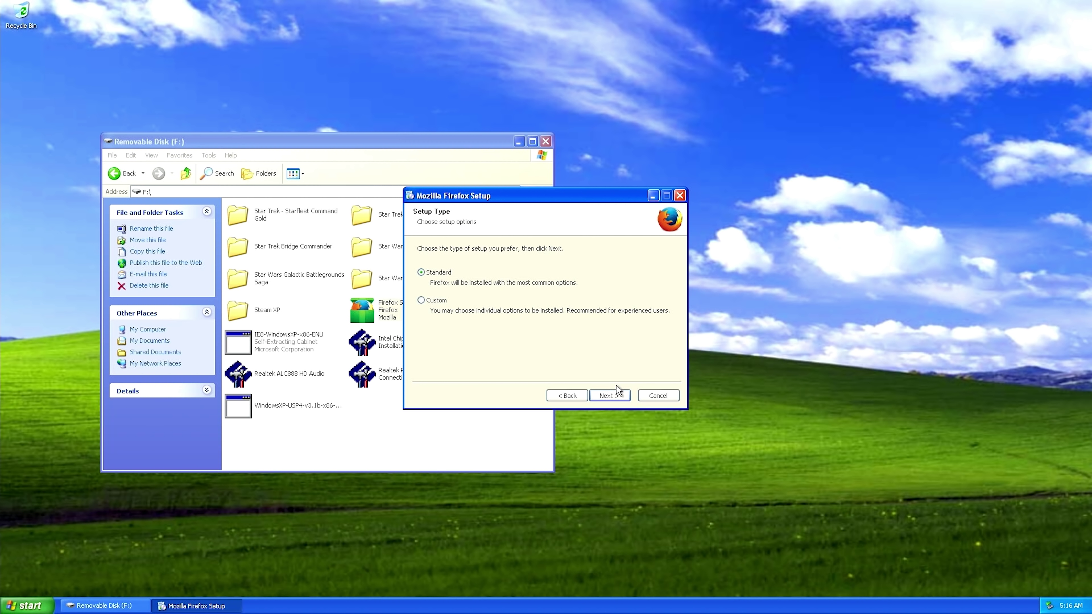
click(616, 398)
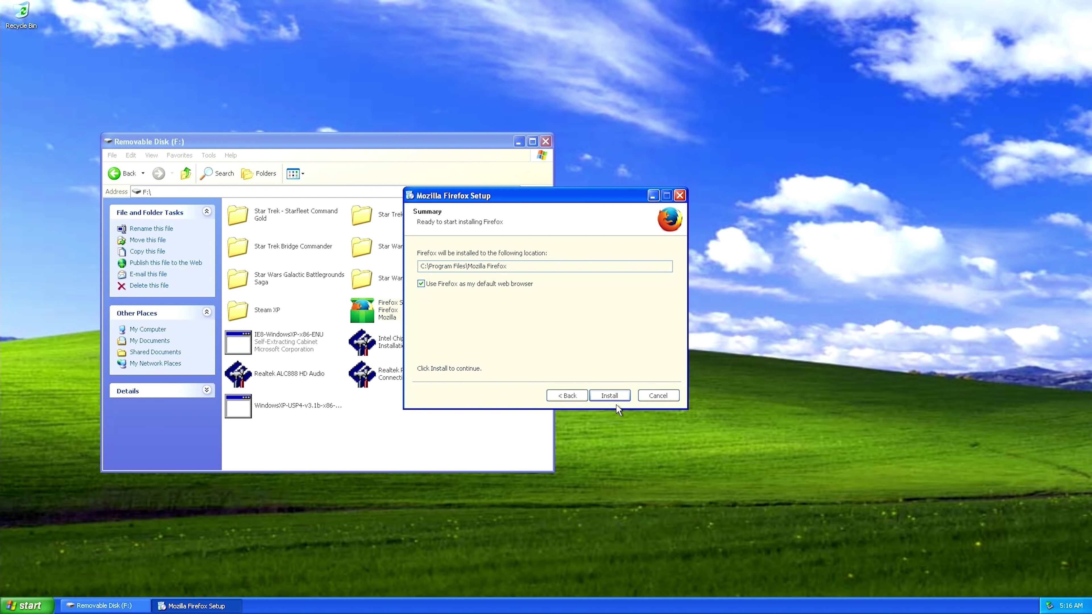
click(616, 396)
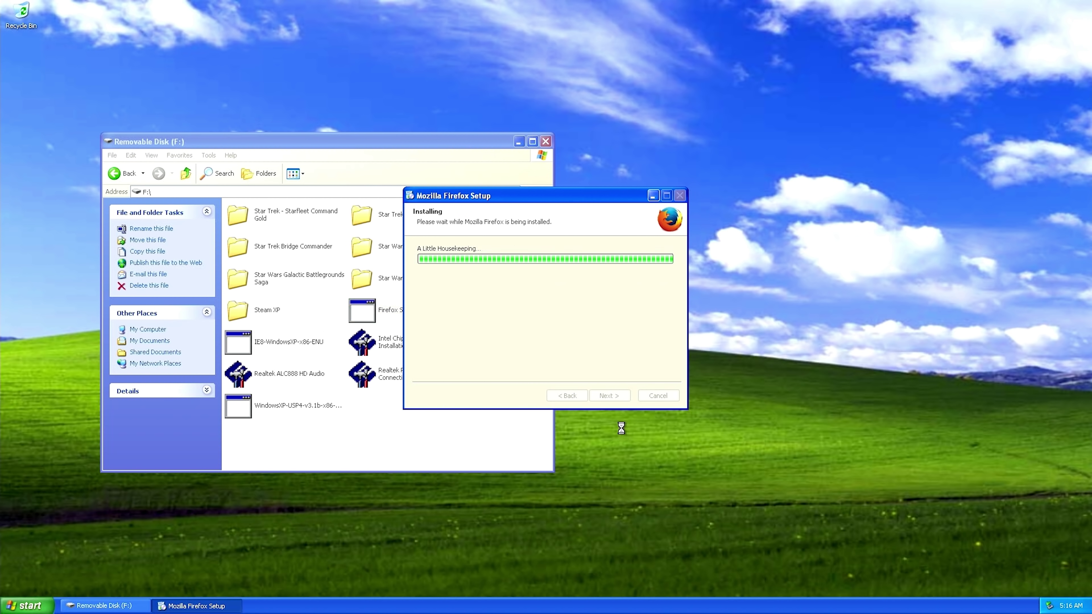
click(616, 396)
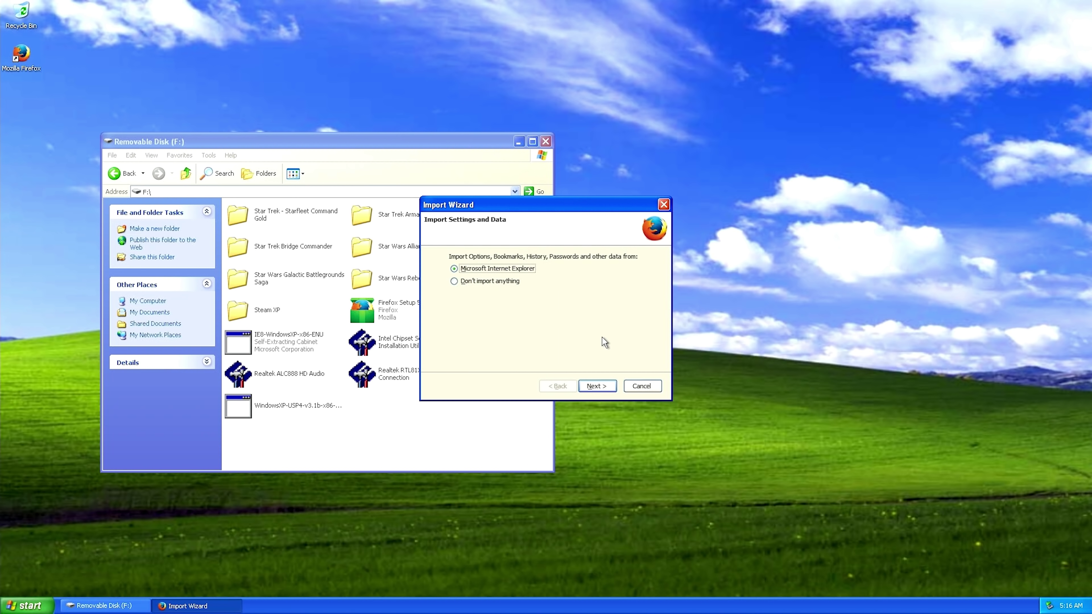
click(491, 284)
click(596, 386)
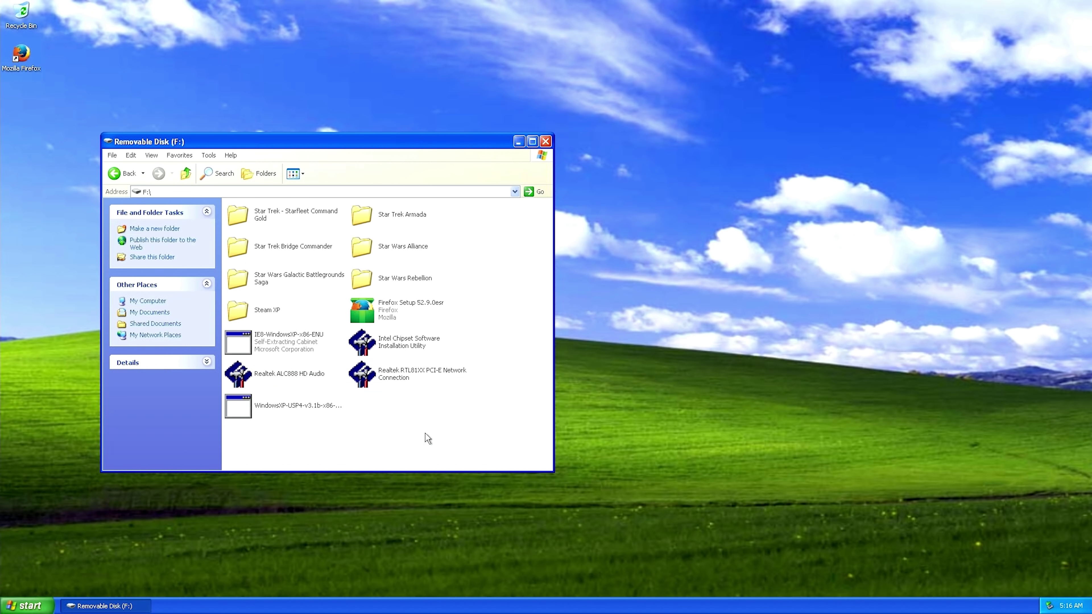
Step: Run the WindowsXP-USP4-v3.1b-x86 installer from Removable Disk (F:) and close the folder window
click(276, 407)
double_click(242, 408)
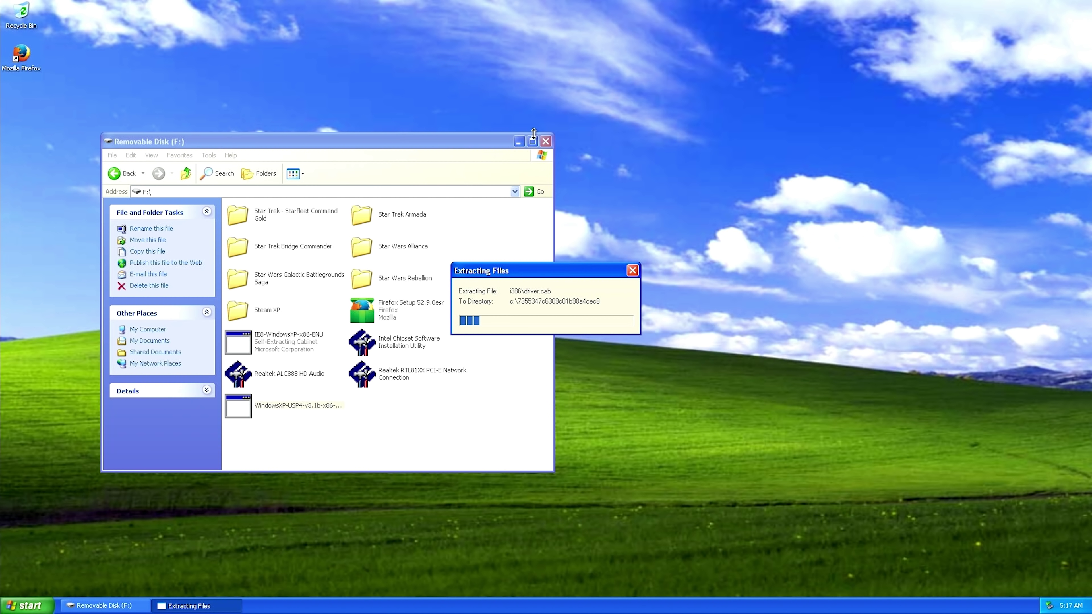
click(545, 142)
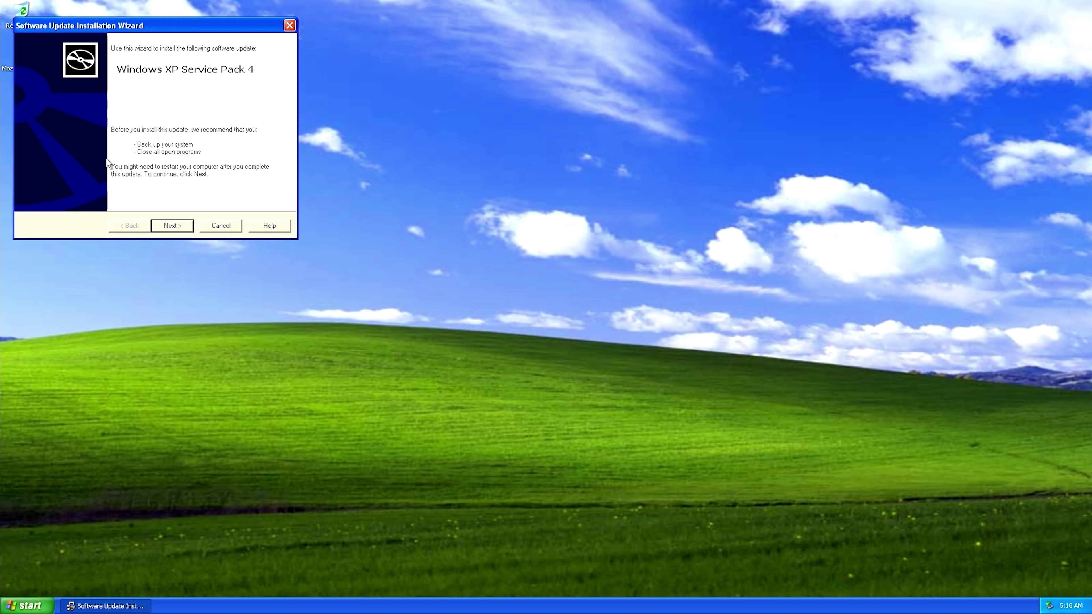
Step: Install Windows XP Service Pack 4, reading and accepting the license agreement and archiving files for removal, and restart the computer
click(172, 225)
click(172, 193)
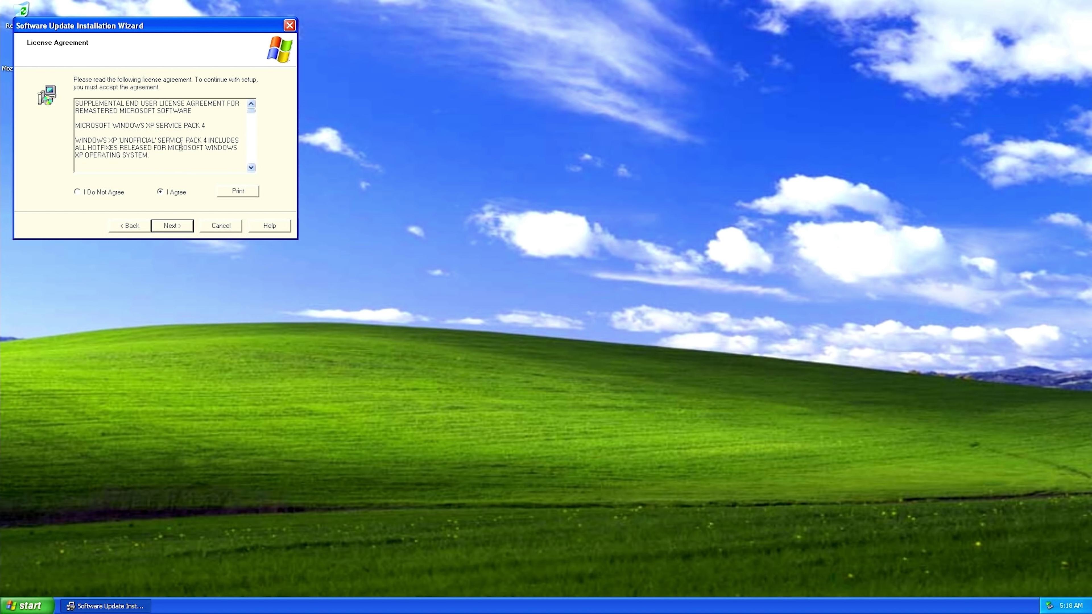
click(251, 168)
click(251, 167)
click(251, 168)
click(251, 168)
click(252, 168)
click(252, 168)
click(252, 168)
click(251, 167)
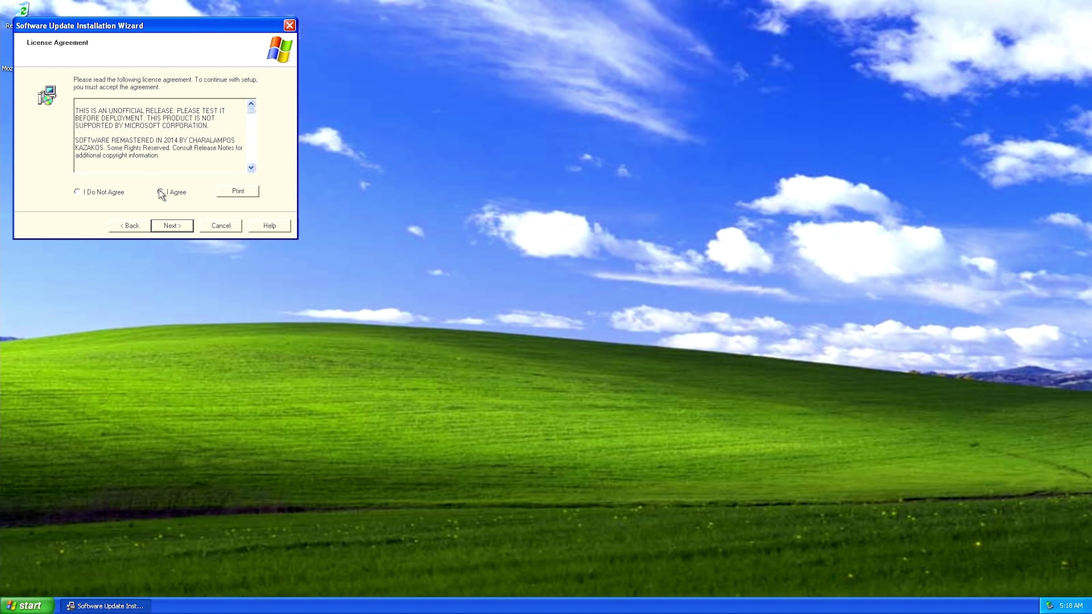
click(174, 227)
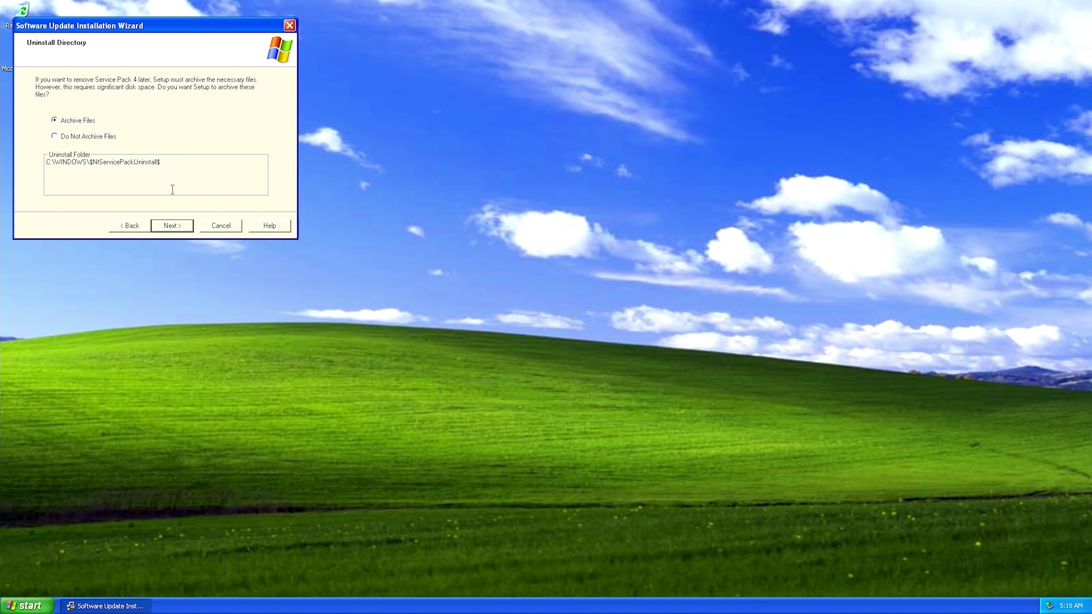
click(172, 225)
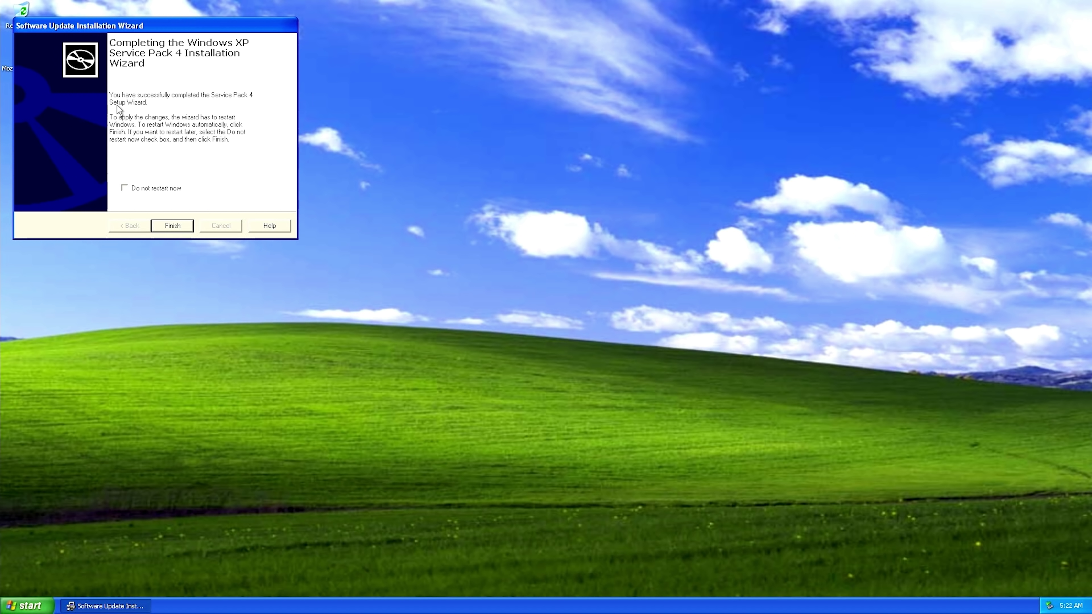
click(178, 226)
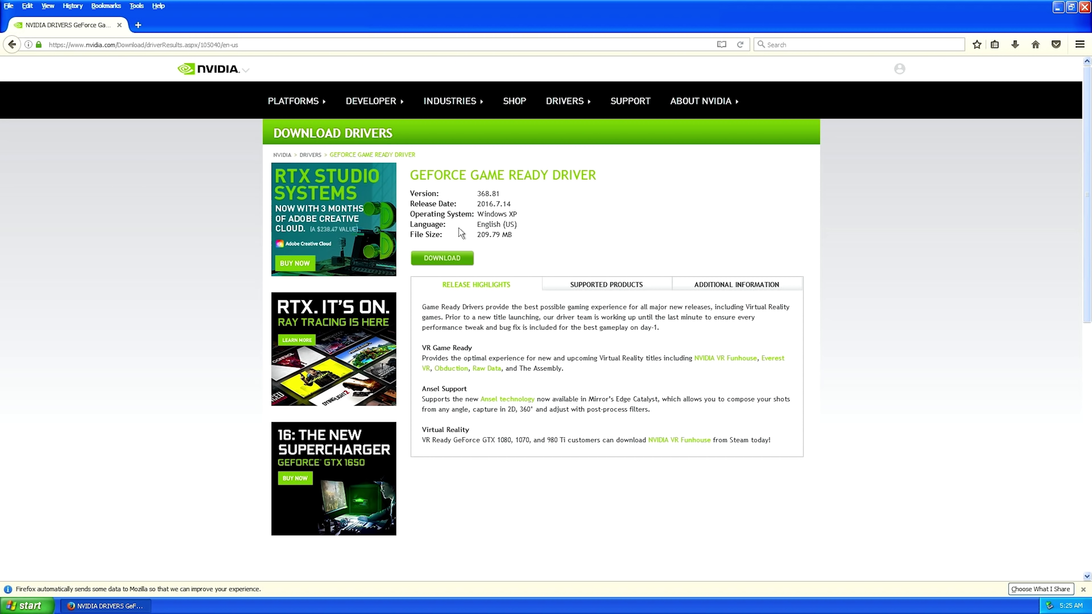
Step: Download the GeForce Game Ready Driver 368.81 for Windows XP from the NVIDIA site and save the file
click(449, 259)
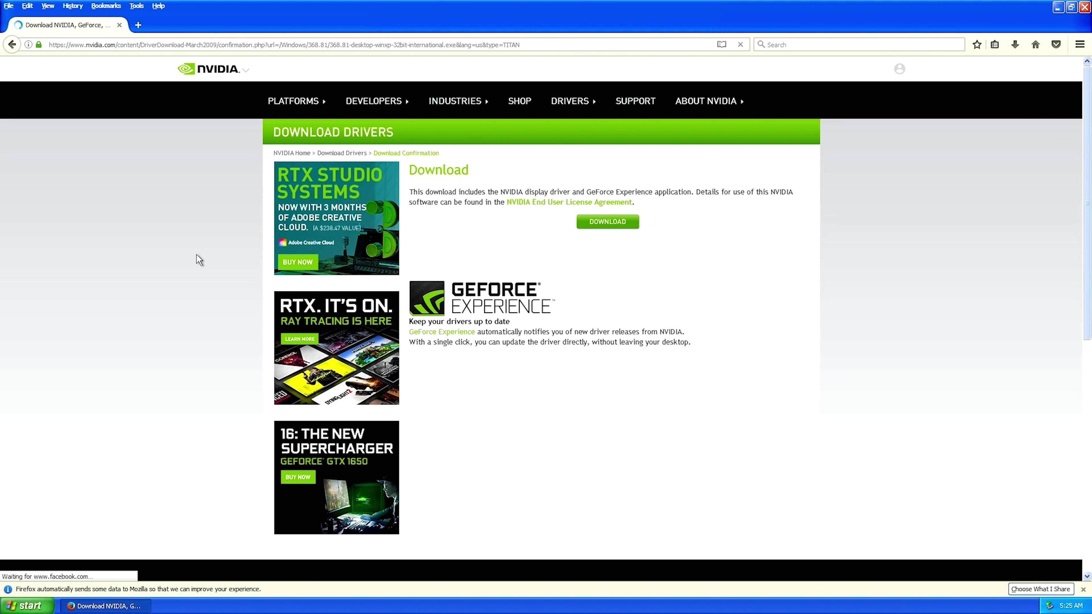
click(597, 222)
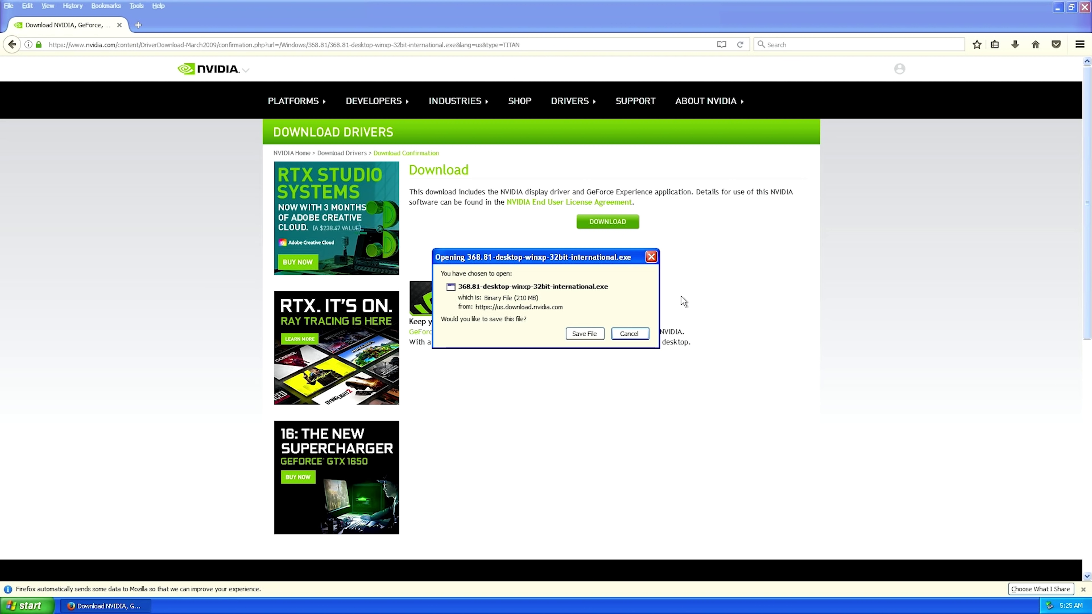
click(588, 334)
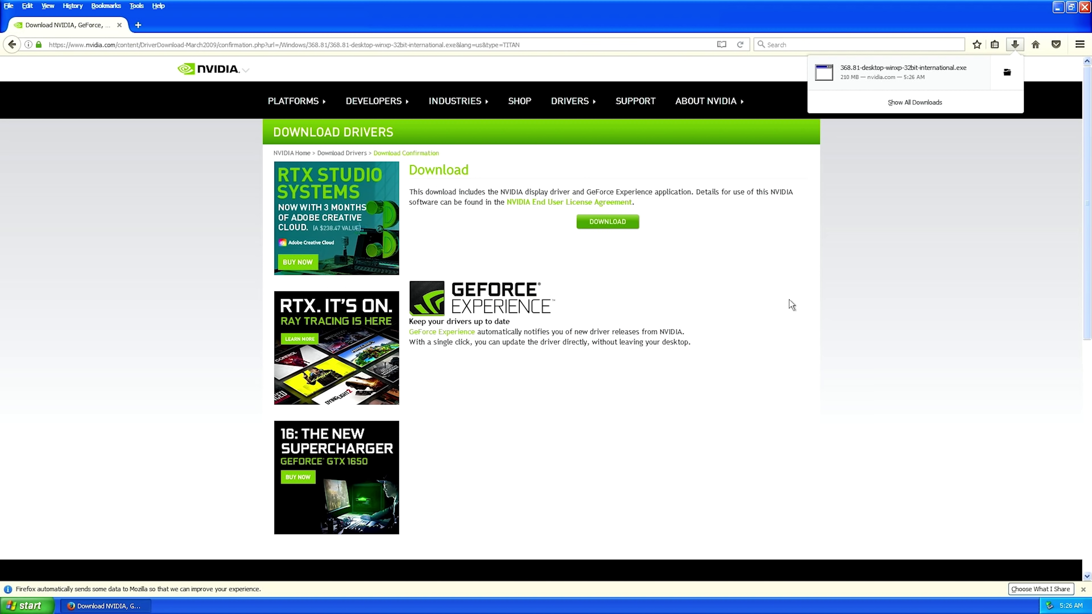
Step: Run the downloaded NVIDIA 368.81 driver package, start extracting its files, and close Firefox
click(586, 312)
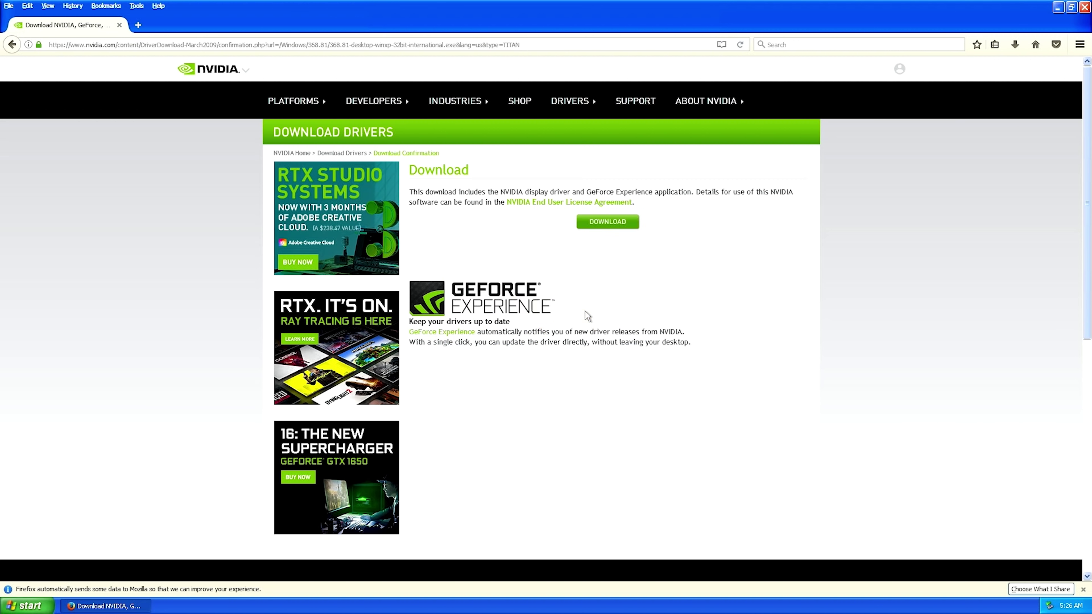
click(518, 330)
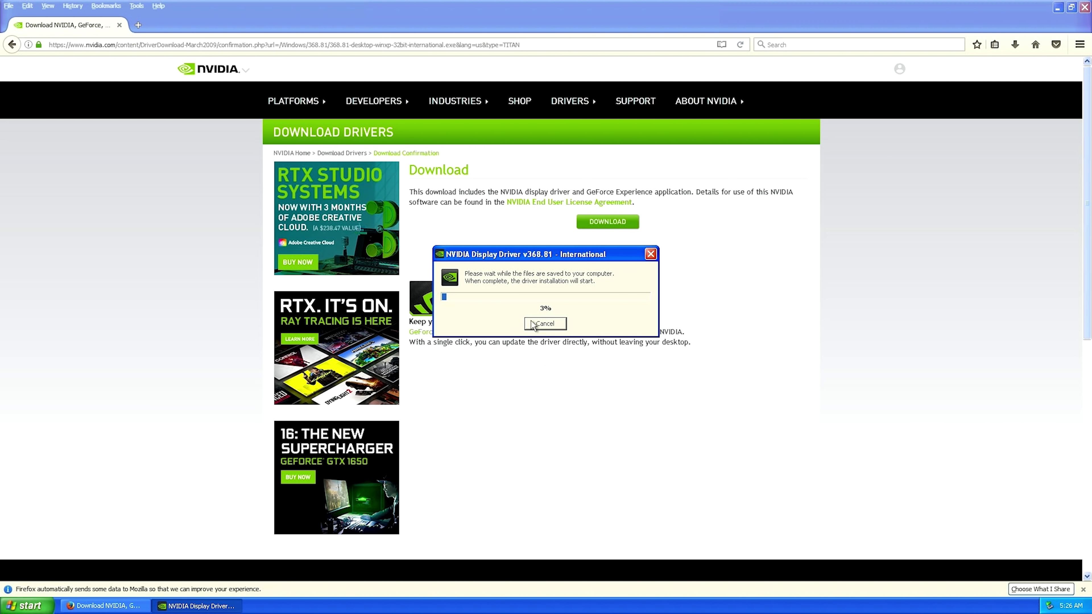
click(1086, 7)
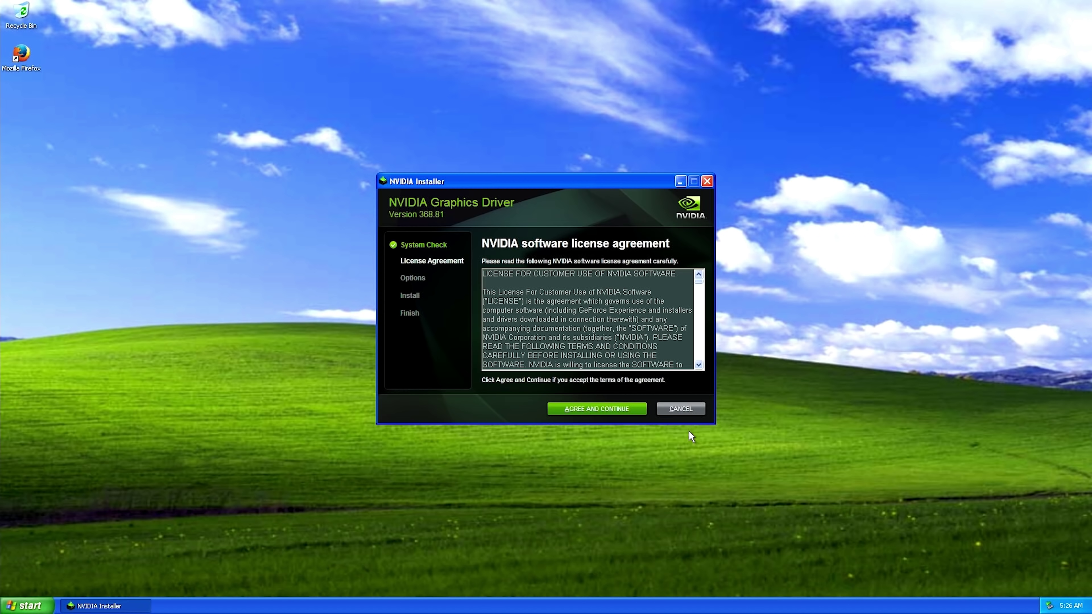
Step: Install the NVIDIA graphics driver with the Custom (Advanced) option and the preselected components, accepting the license agreement
click(610, 412)
click(527, 307)
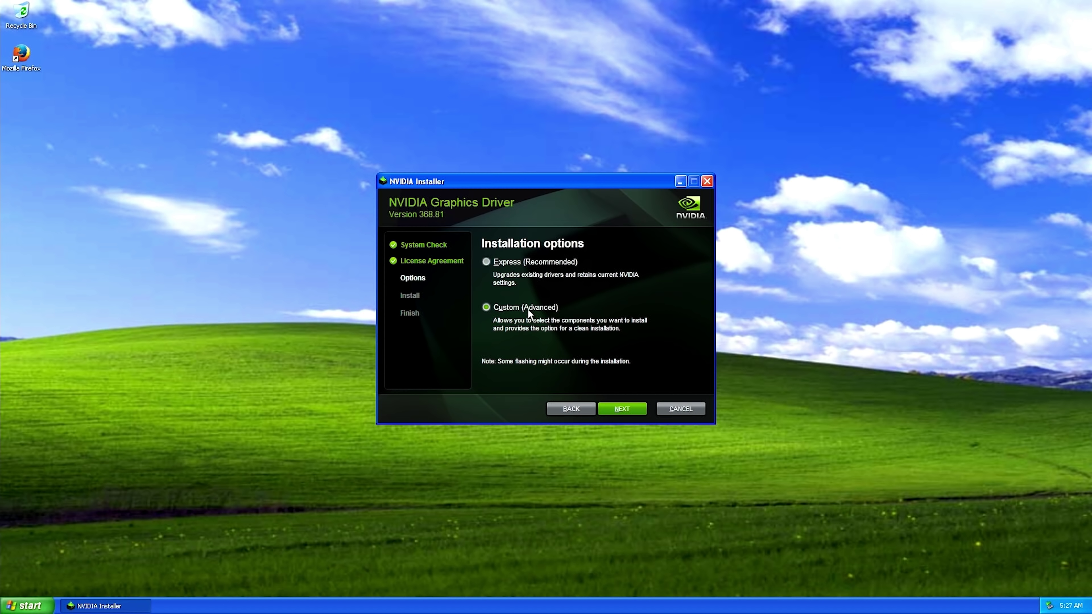
click(624, 407)
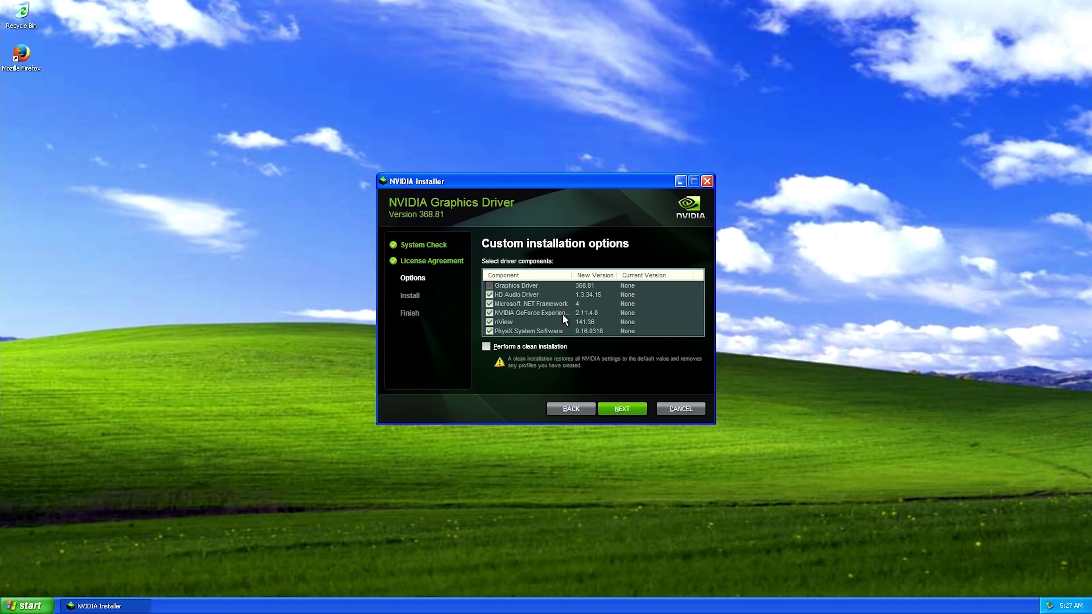
click(624, 408)
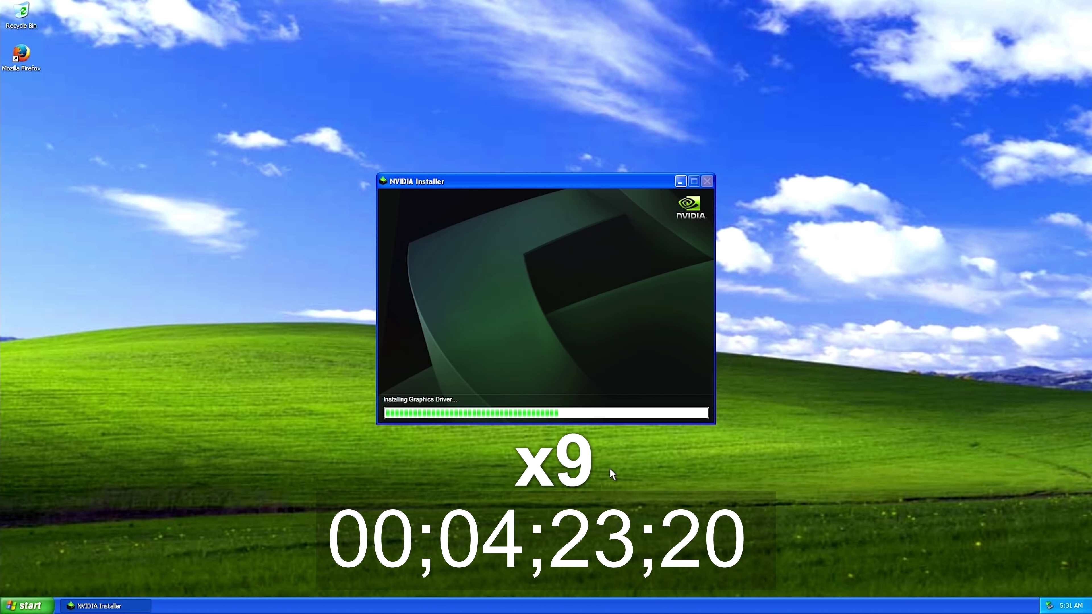
click(562, 373)
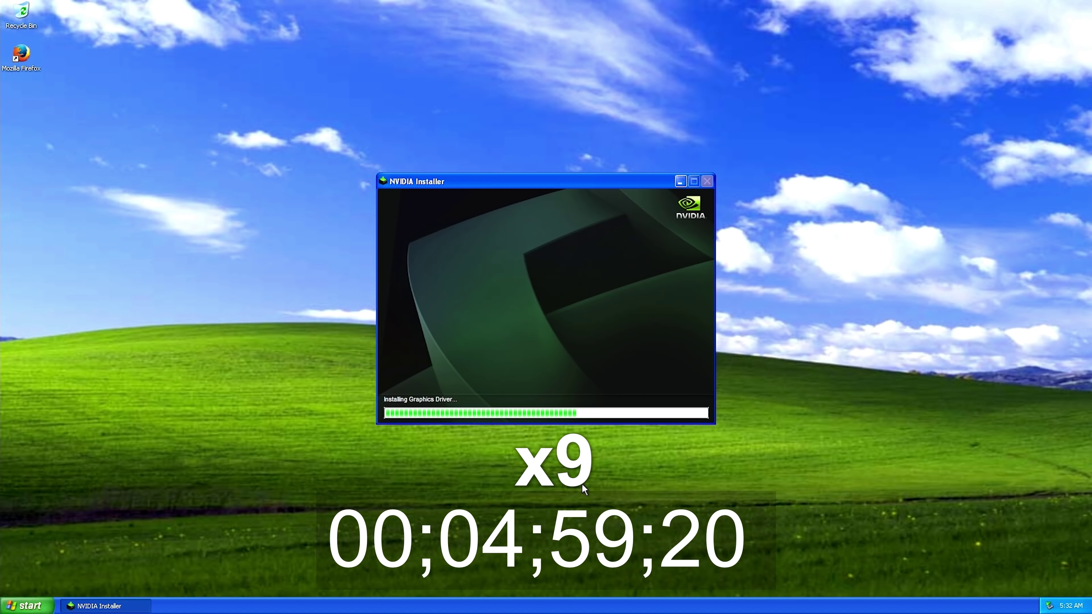
key(alt+c)
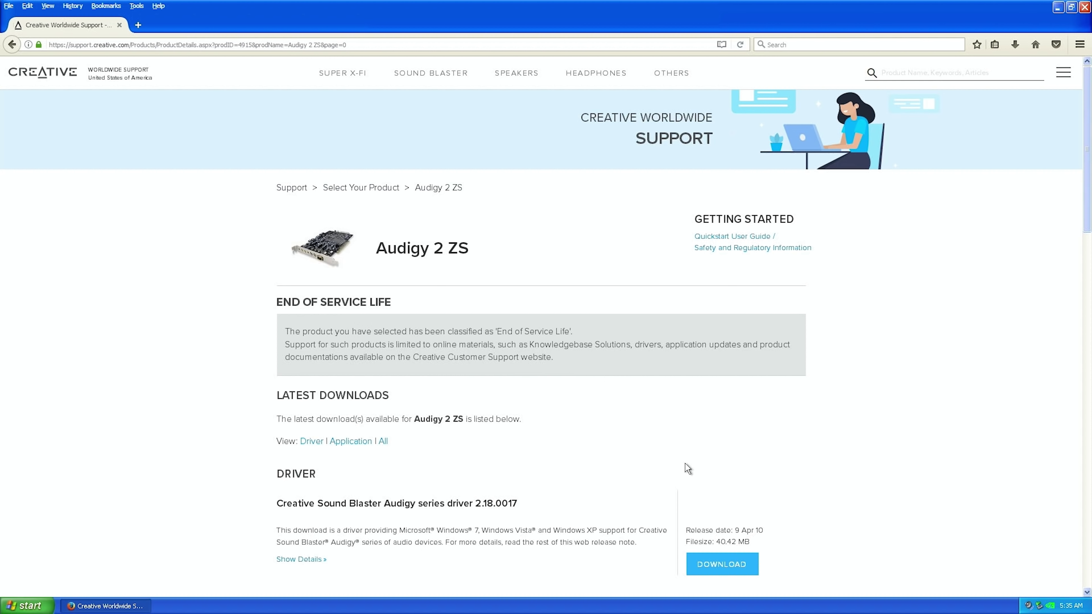
Step: Download the Creative Sound Blaster Audigy series driver 2.18.0017, answering the verification question, agreeing to the terms and saving the file
click(732, 563)
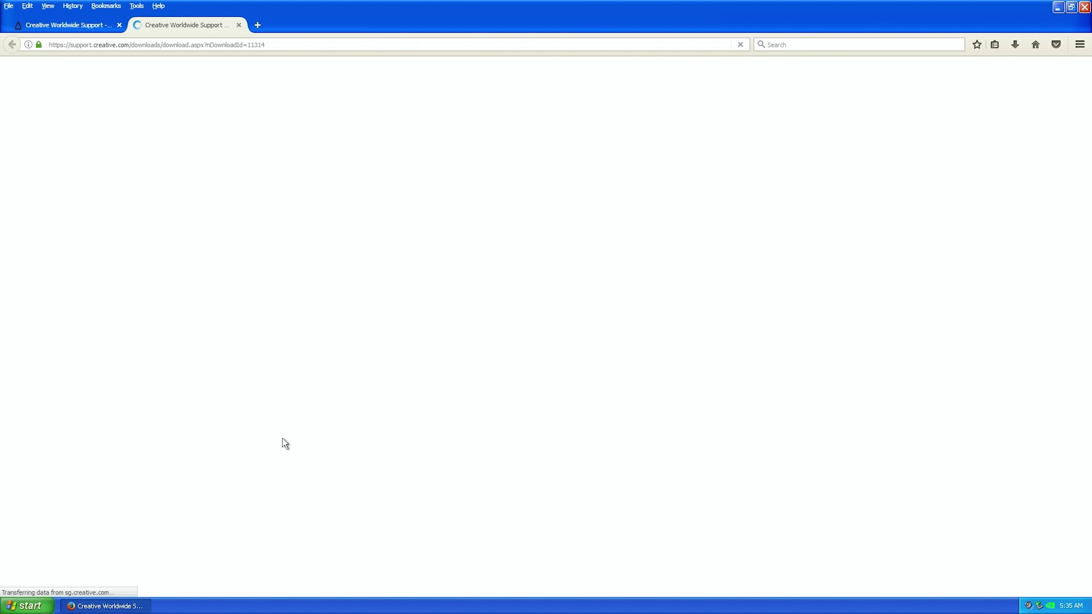
click(480, 518)
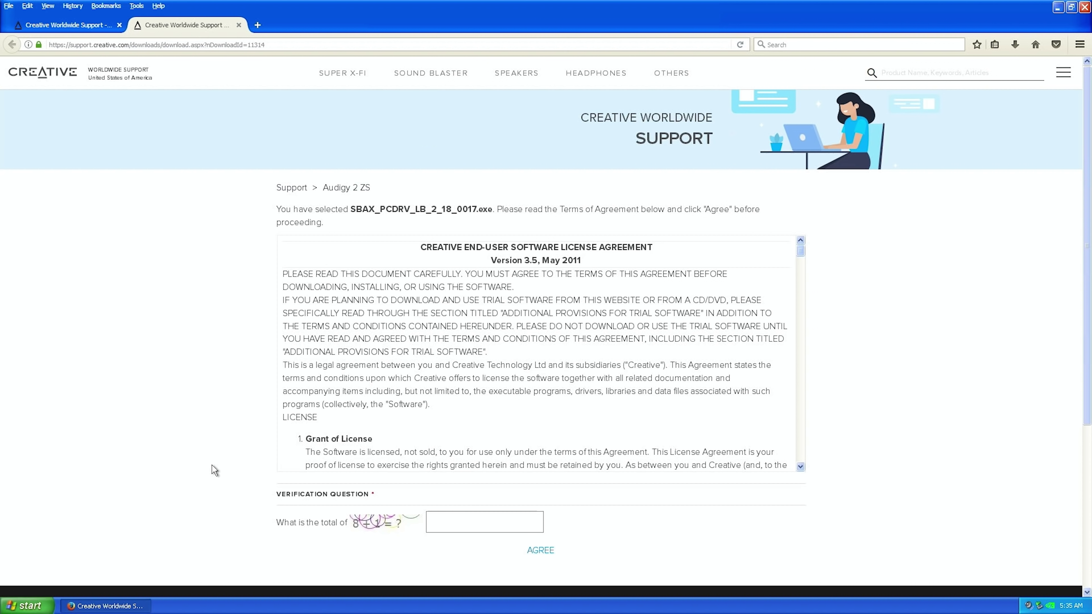
text(9)
click(544, 547)
click(585, 333)
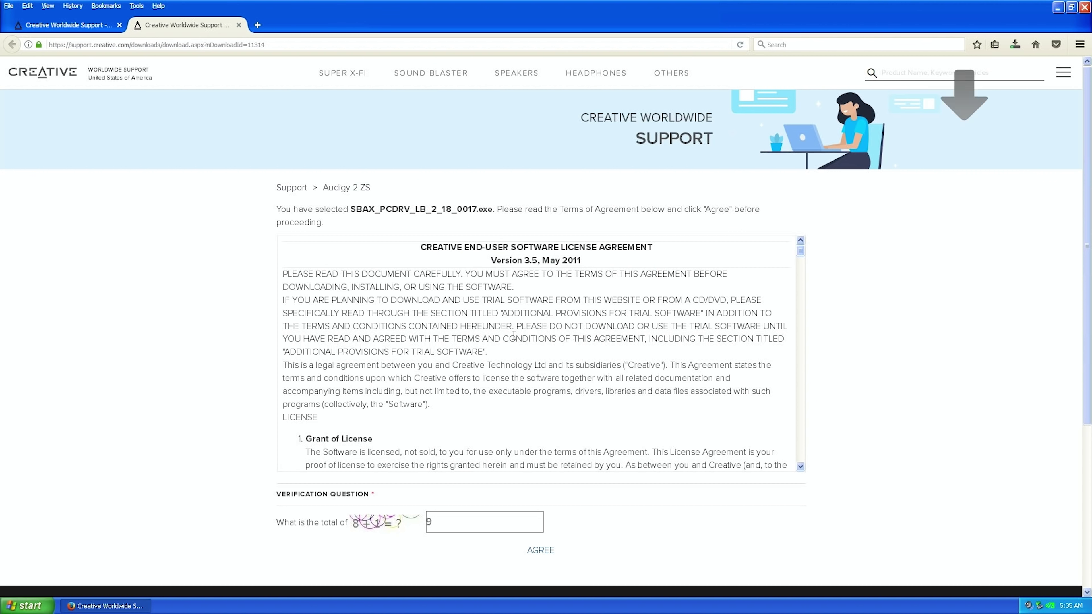
Step: Run the downloaded SBAX_PCDRV_LB_2_18_0017.exe and close Firefox with all its tabs
click(1014, 45)
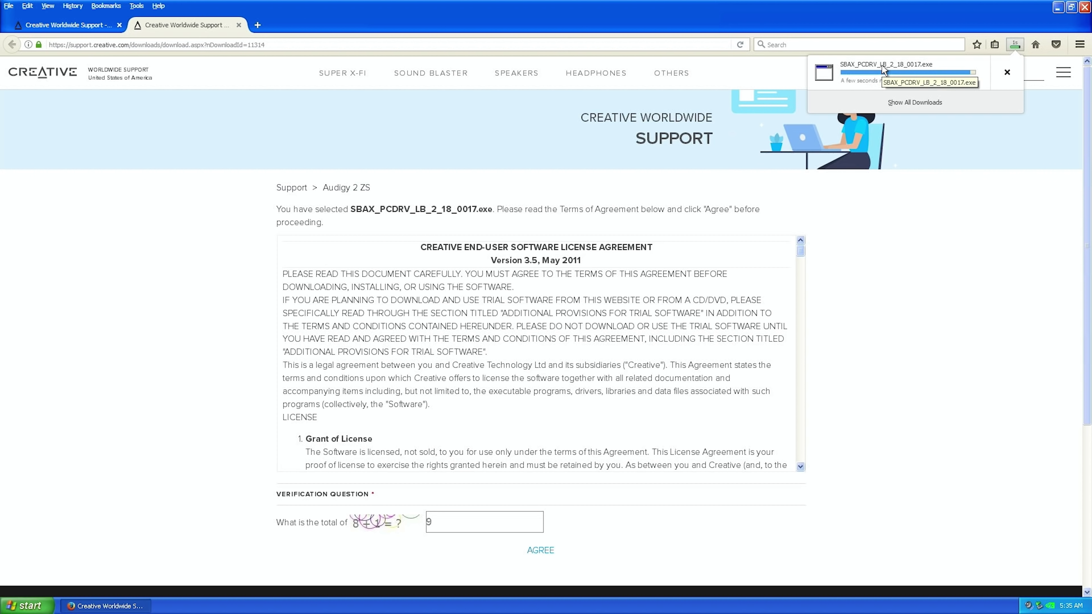
click(861, 67)
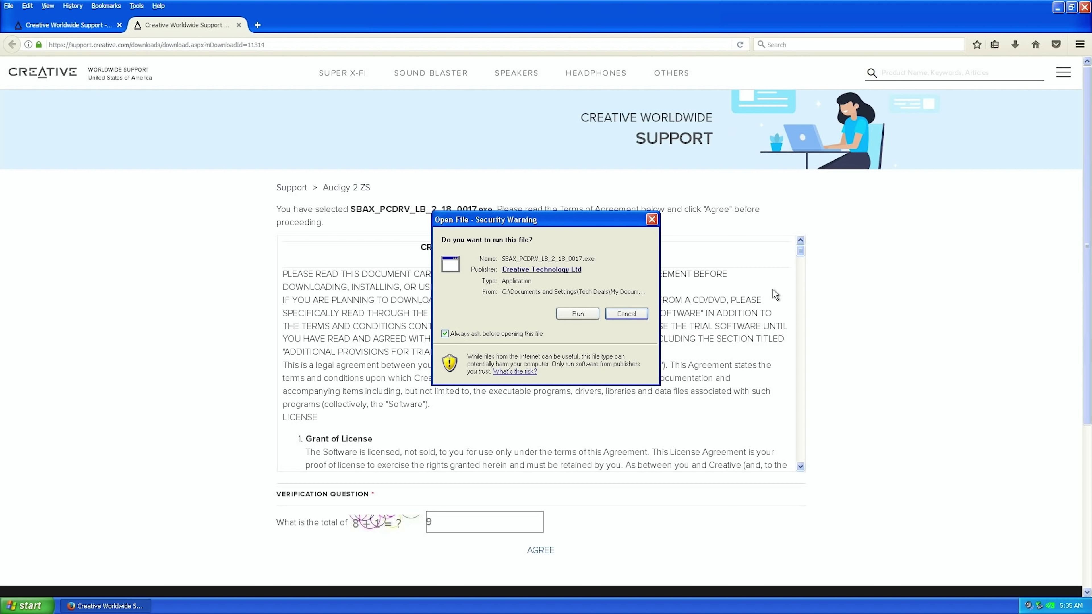
click(595, 315)
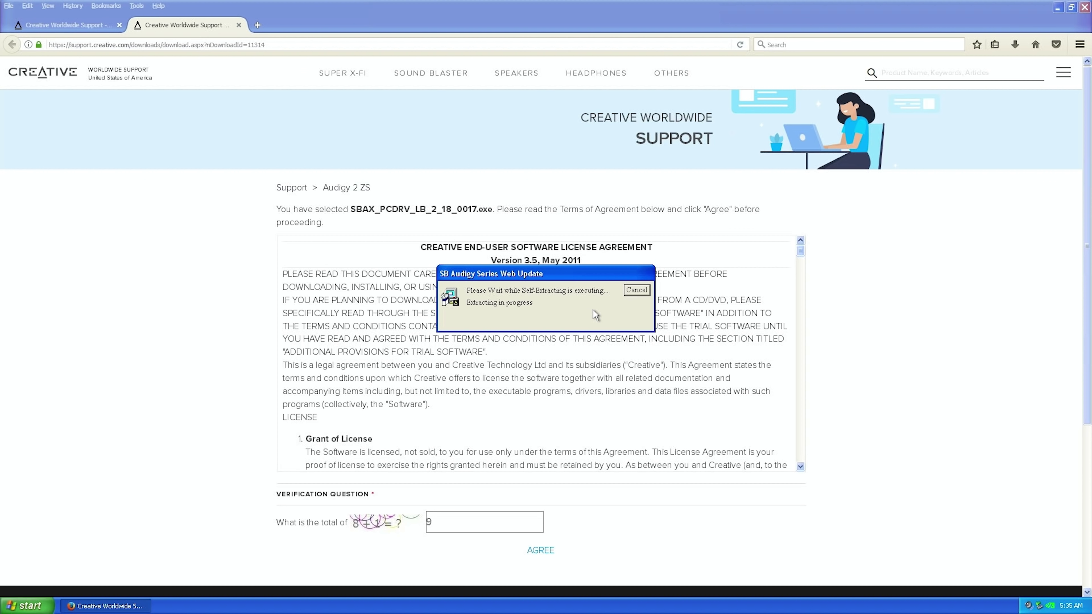
click(1086, 7)
click(523, 323)
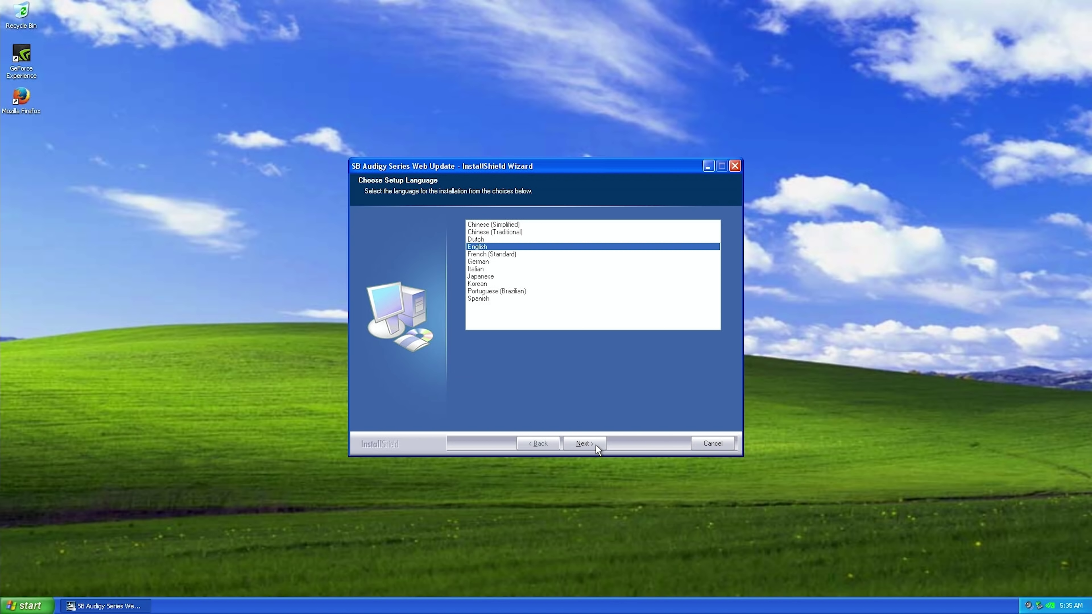
Step: Install the SB Audigy Series Web Update in English, accepting the license and continuing despite the Windows Logo testing warnings, and restart the computer
click(596, 443)
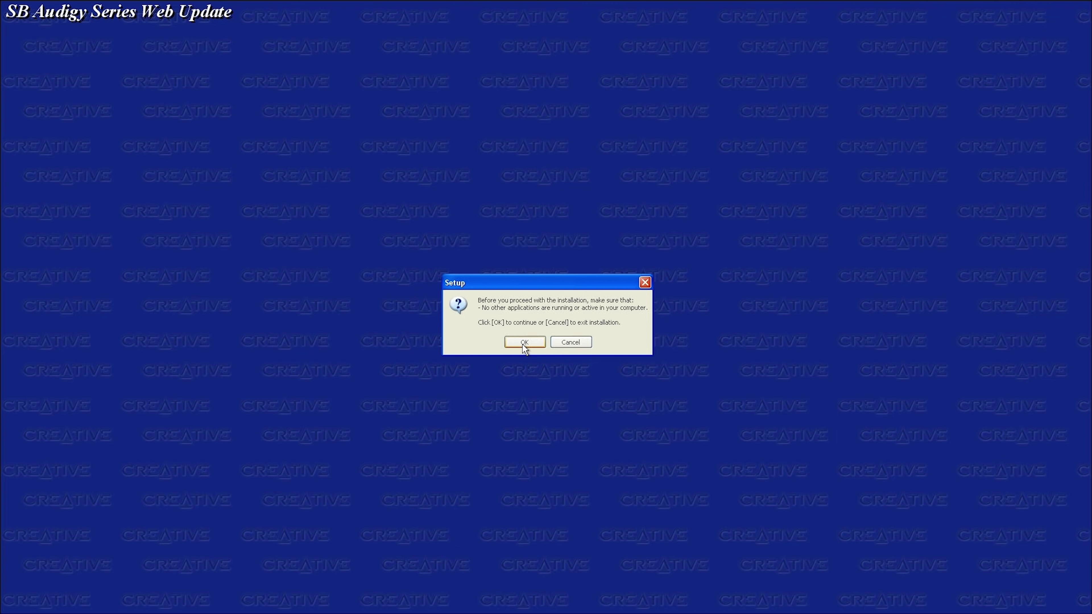
click(523, 343)
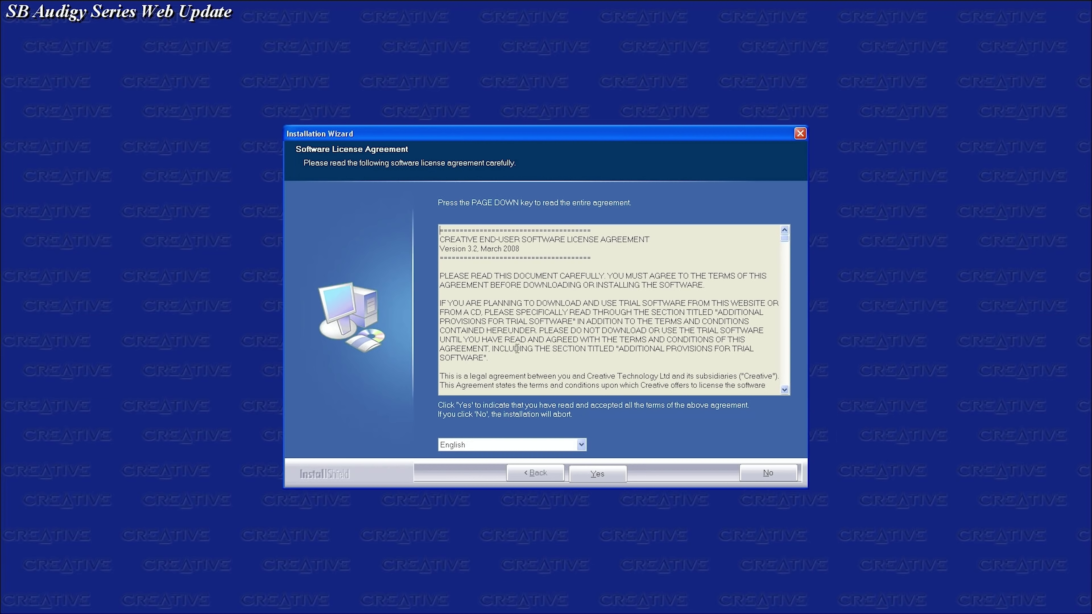
click(604, 473)
click(612, 472)
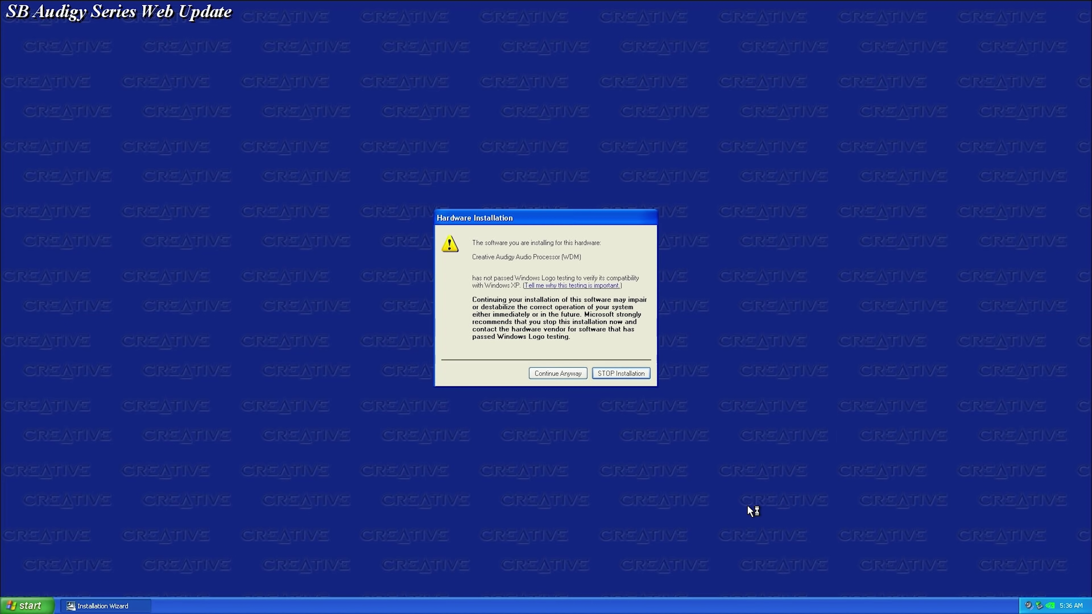
click(567, 373)
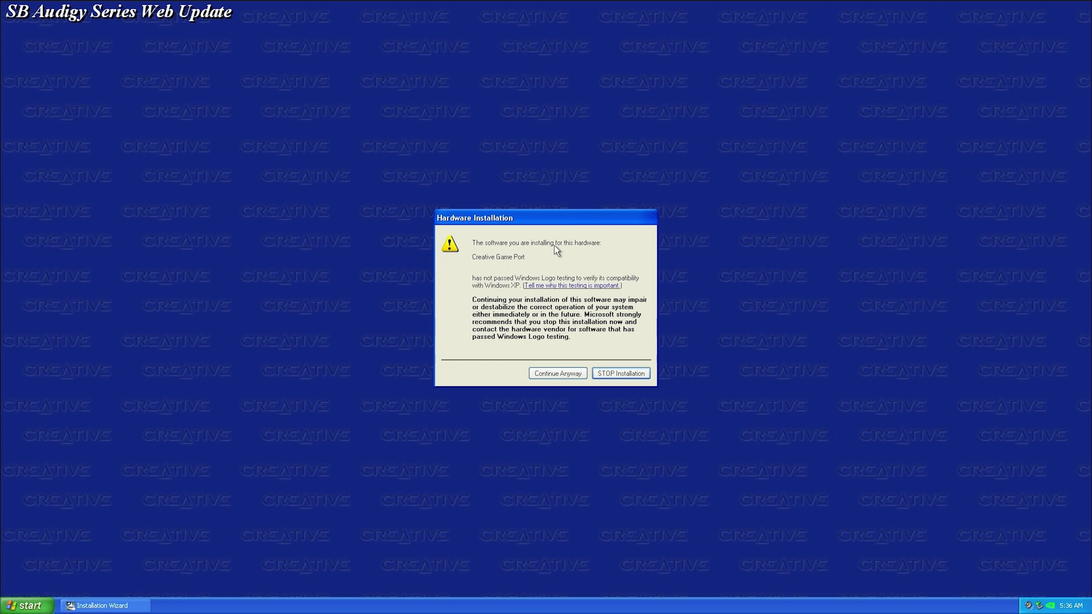
click(560, 378)
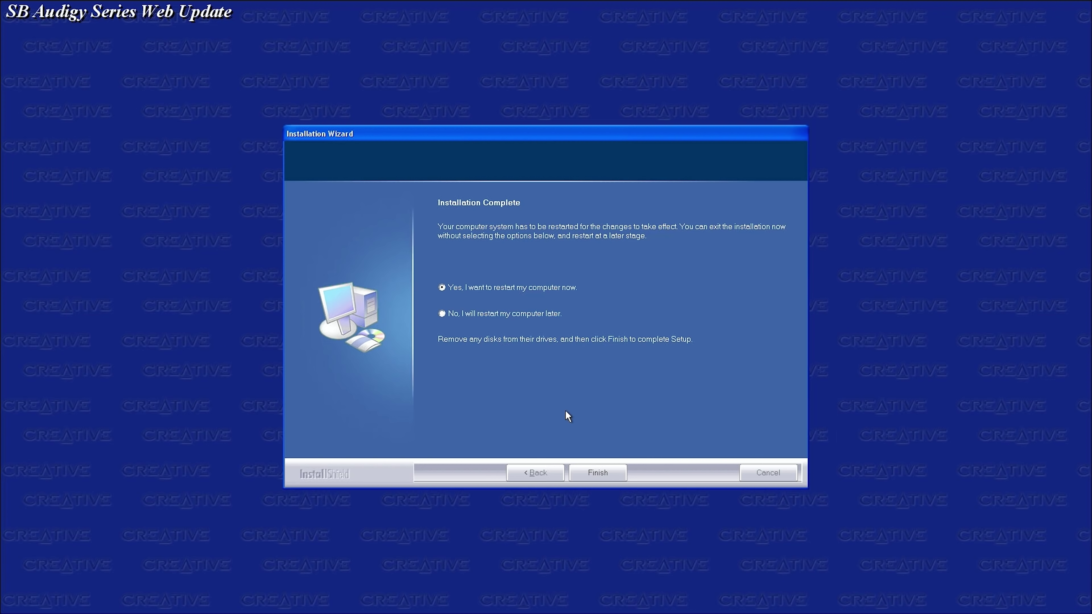
click(605, 471)
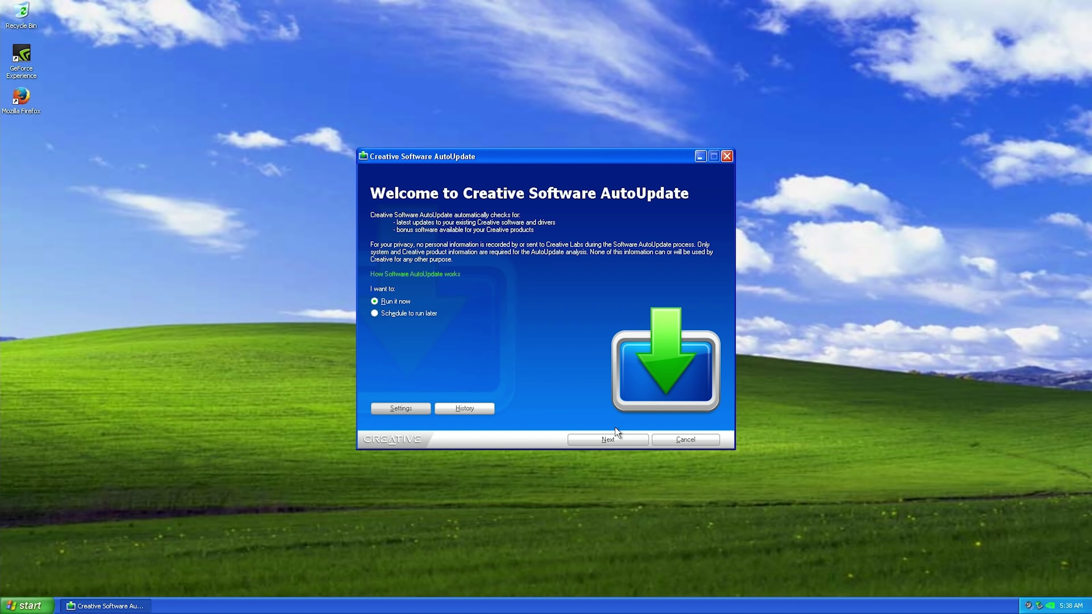
Step: Run Creative Software AutoUpdate now, install the CTSUEng.cab and CTPIDPDE.cab components, and choose to always install software from Creative Technology Ltd
click(611, 439)
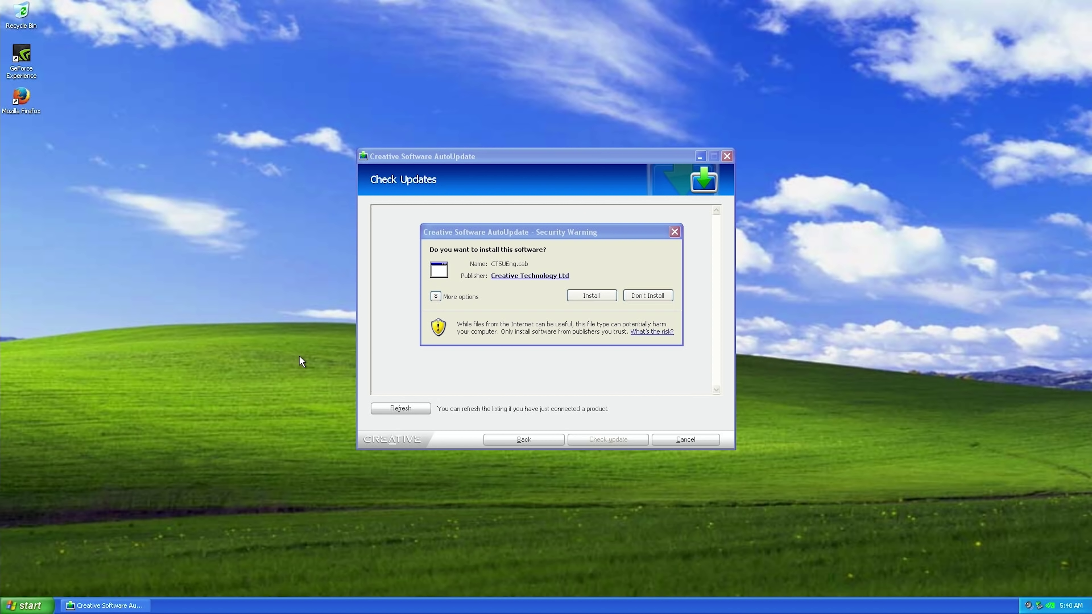
click(586, 294)
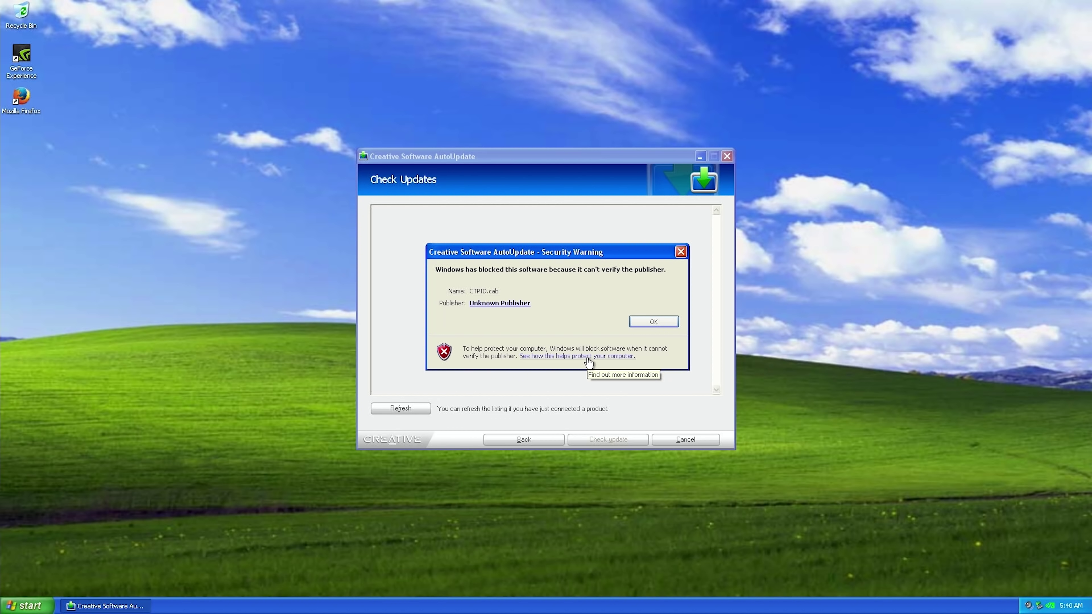
click(647, 322)
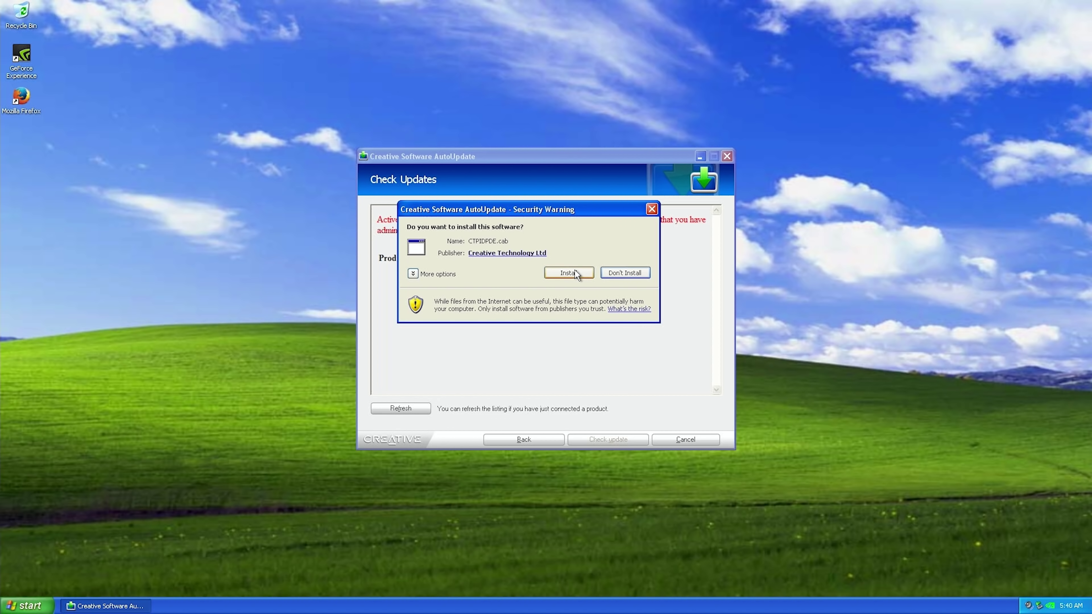
click(412, 274)
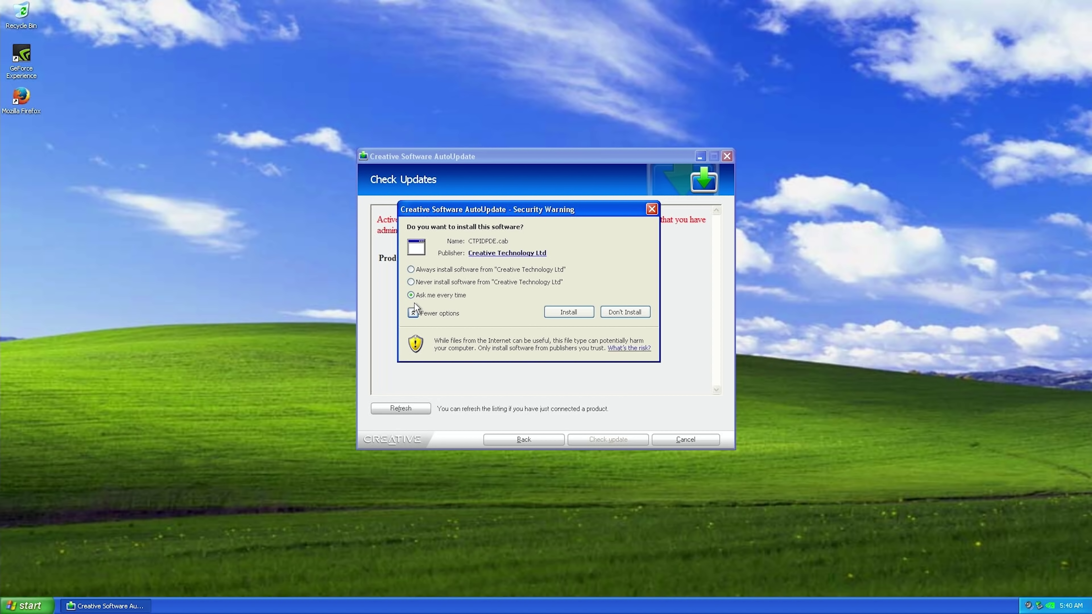
click(430, 268)
click(569, 313)
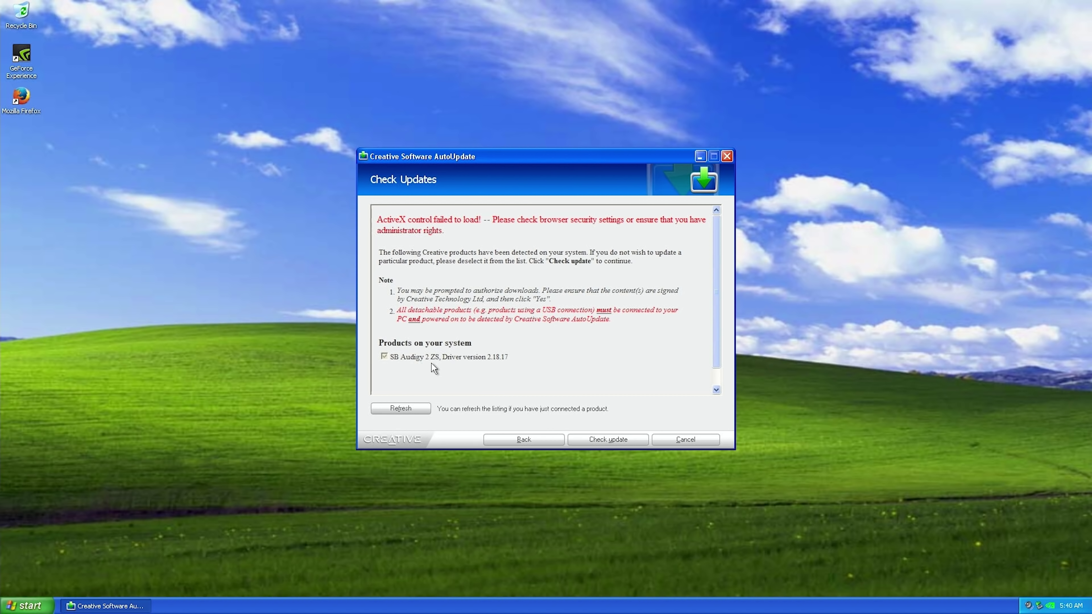
Step: Check for SB Audigy 2 ZS updates, allow sending information without asking again, dismiss the blocked CTPID.cab warning and review the update list
click(603, 440)
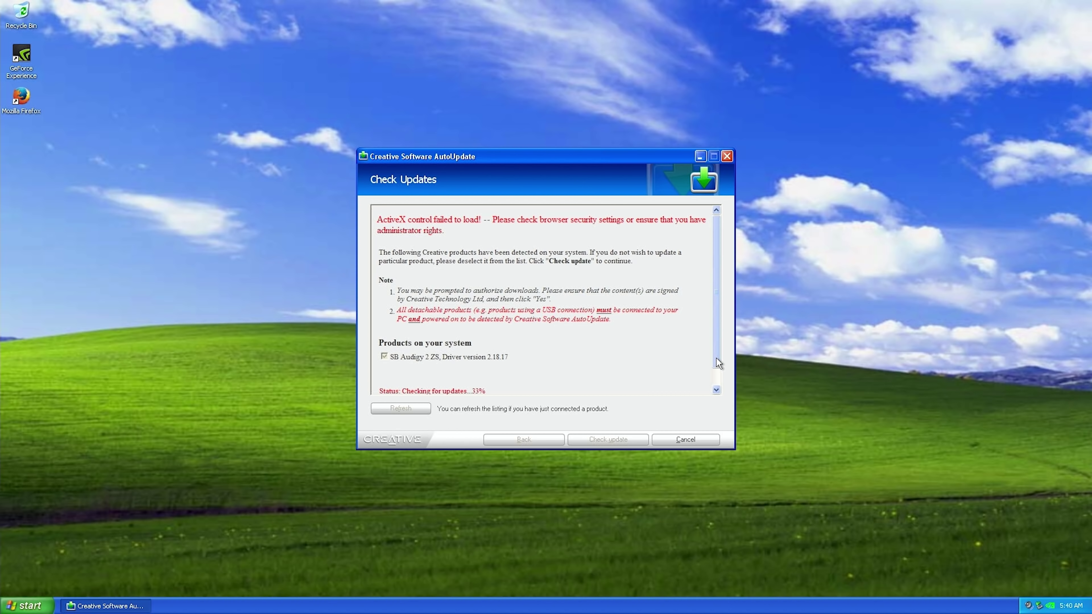
scroll(717, 358, down, 1)
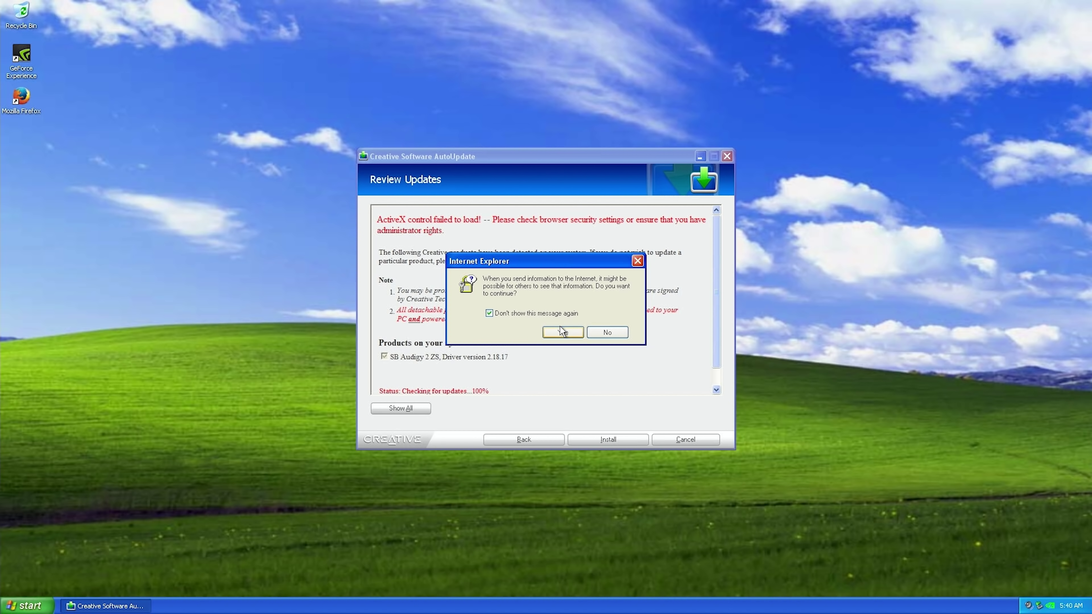
click(532, 310)
click(570, 333)
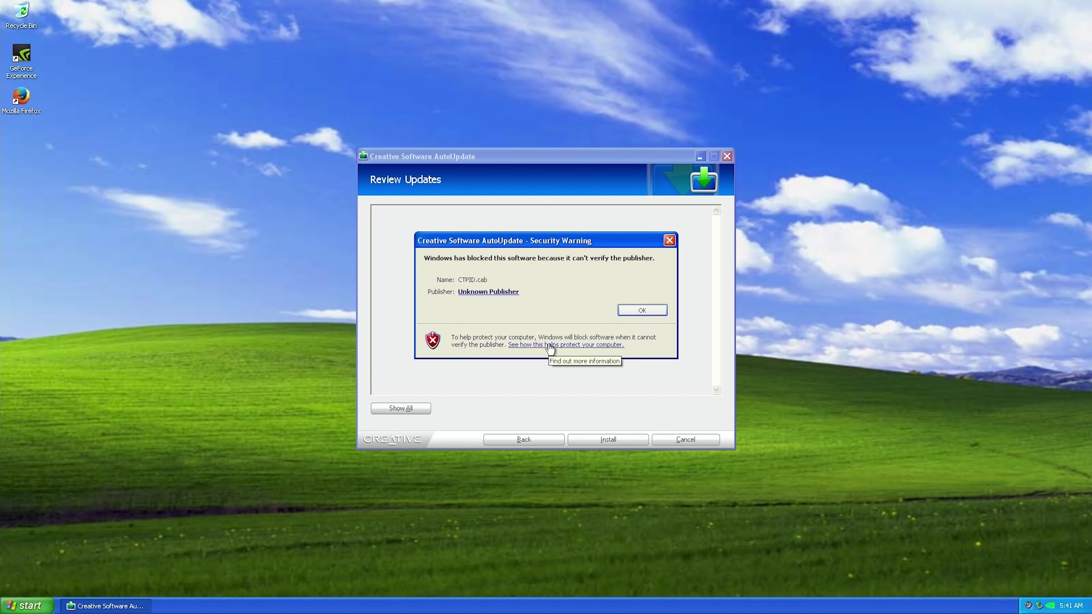
click(549, 346)
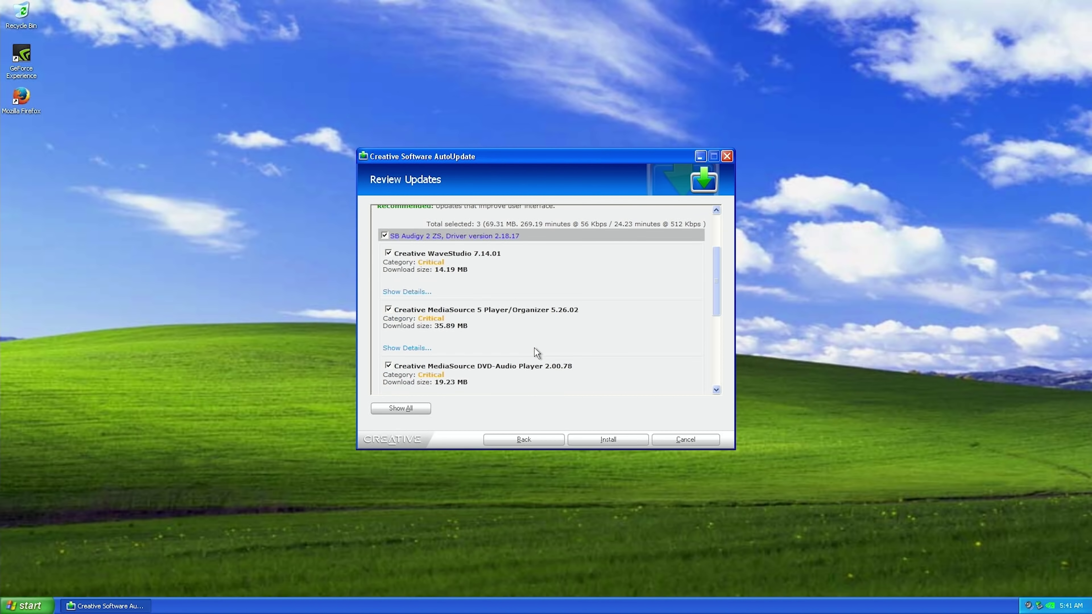
scroll(535, 345, up, 3)
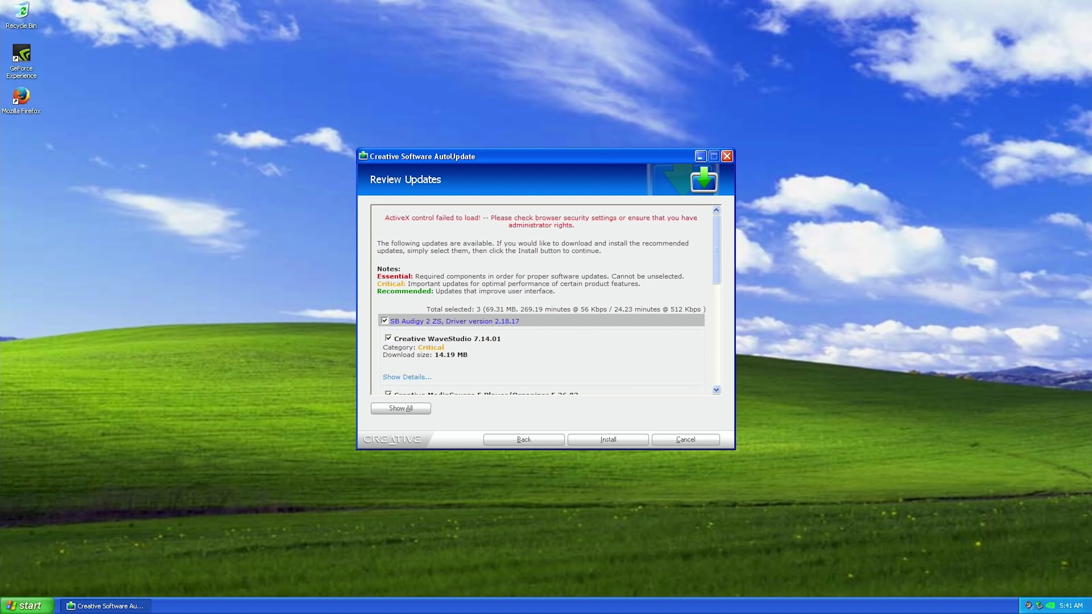
Step: Open the custom security settings for the Internet zone and enable previously unused ActiveX controls to run without prompting
click(25, 606)
click(144, 465)
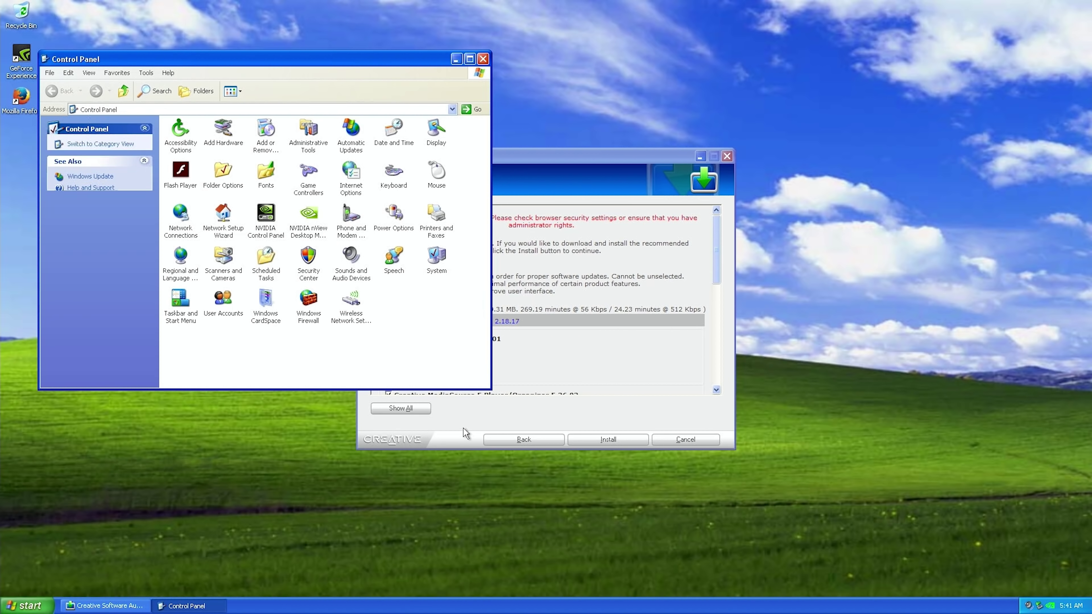
double_click(345, 173)
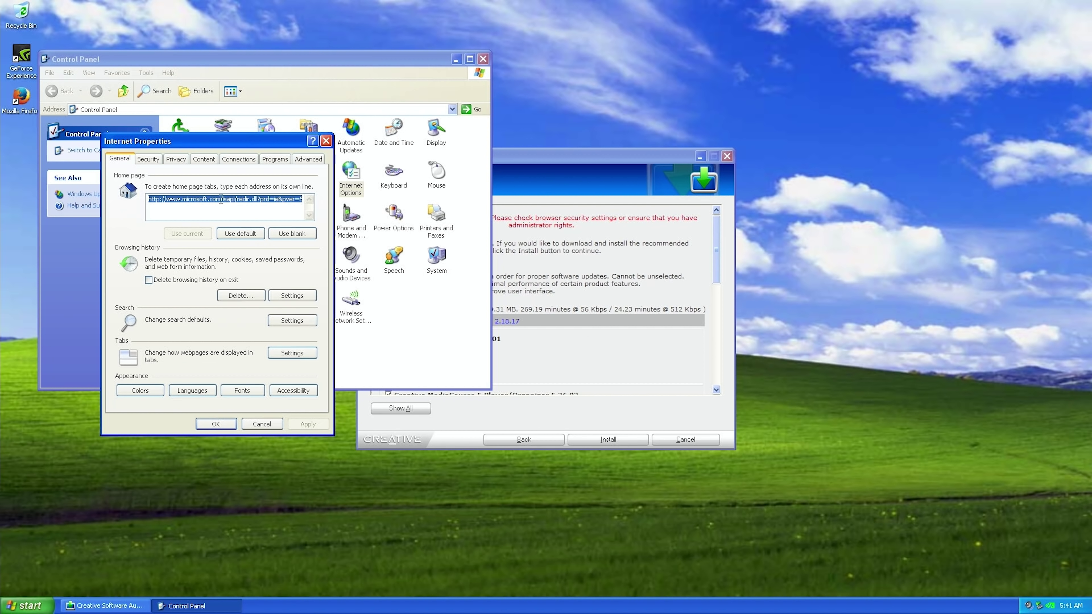
click(150, 159)
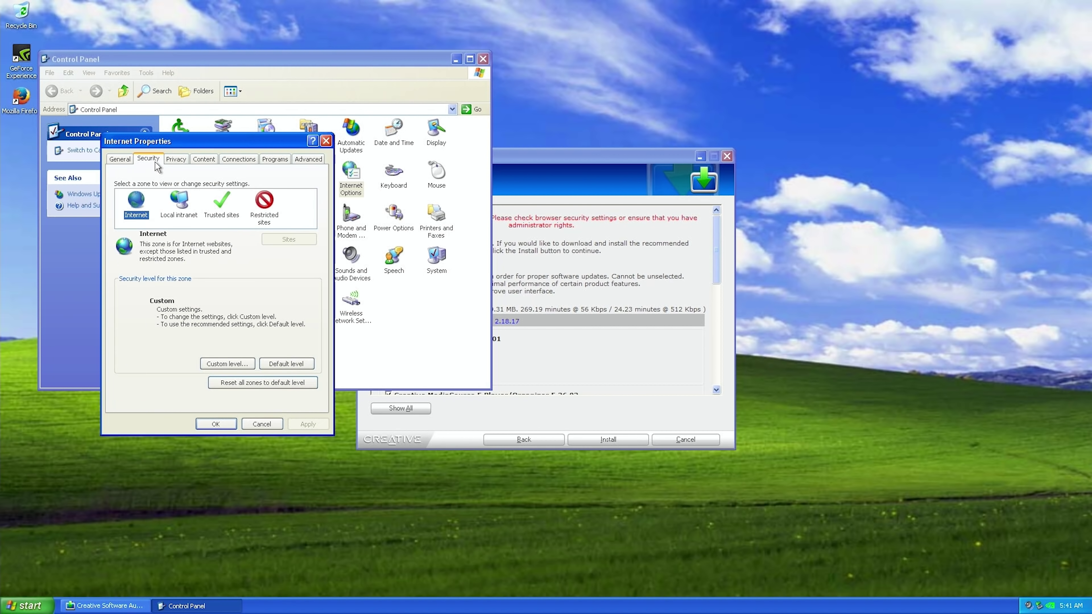
click(228, 363)
scroll(166, 227, down, 2)
scroll(165, 226, down, 6)
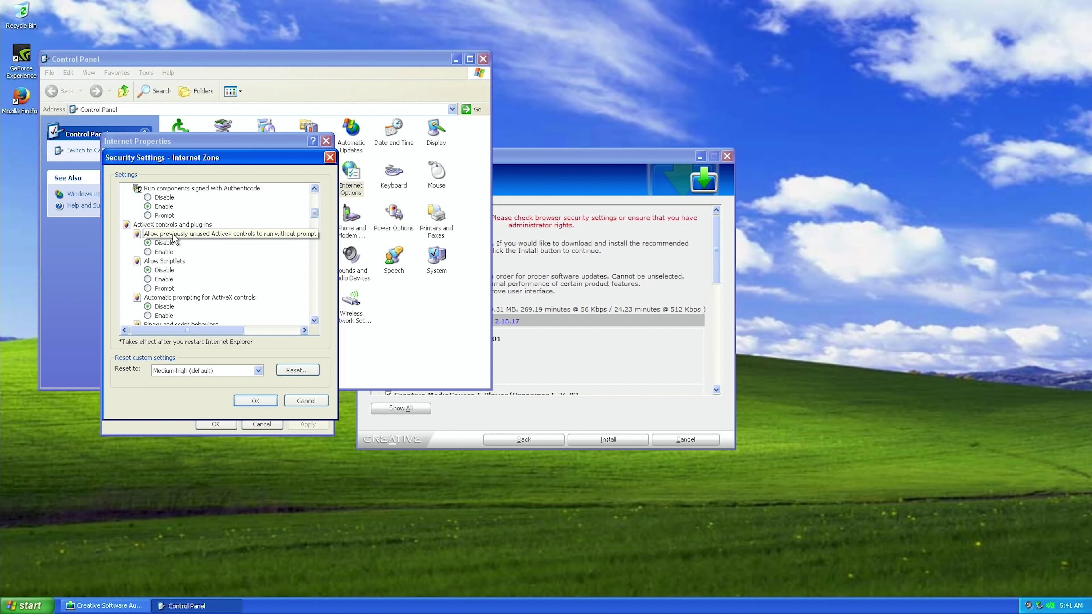
click(163, 252)
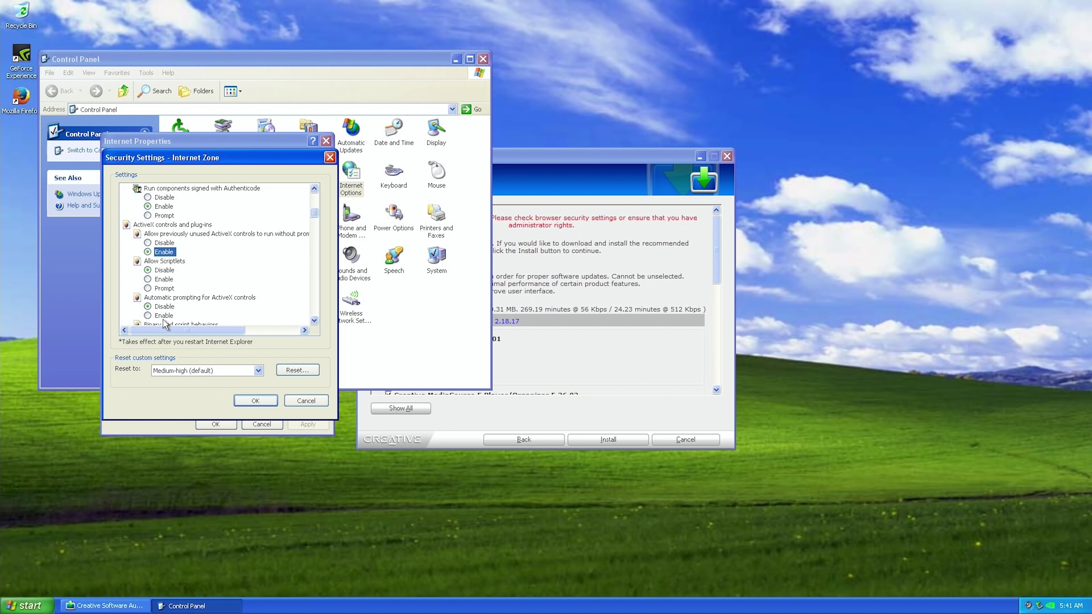
Step: Set downloading of both signed and unsigned ActiveX controls to Prompt for the Internet zone
scroll(224, 301, down, 2)
scroll(239, 299, down, 3)
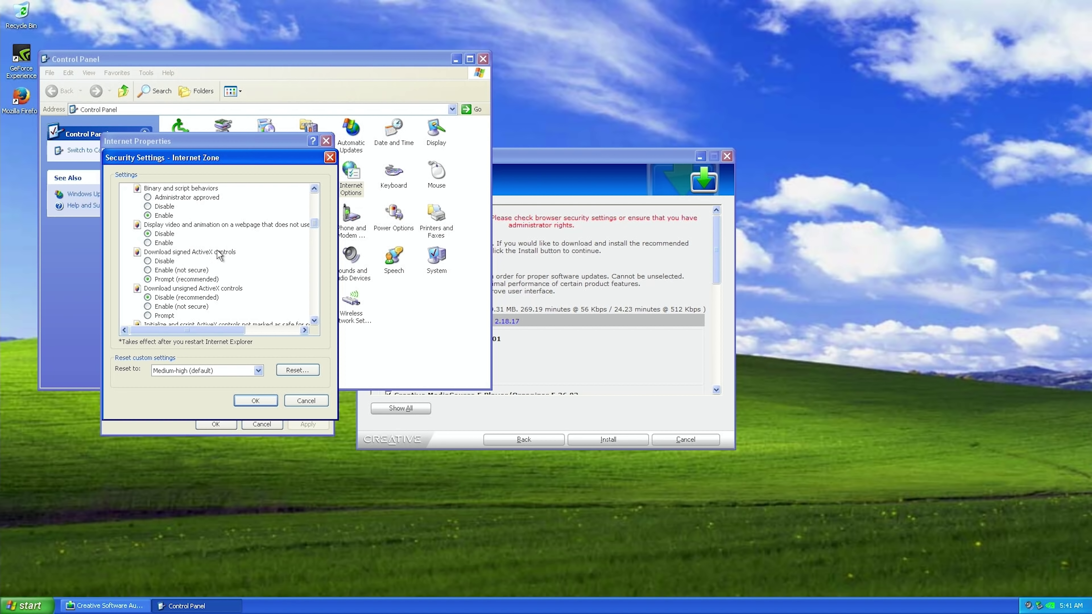
scroll(219, 255, down, 1)
click(172, 253)
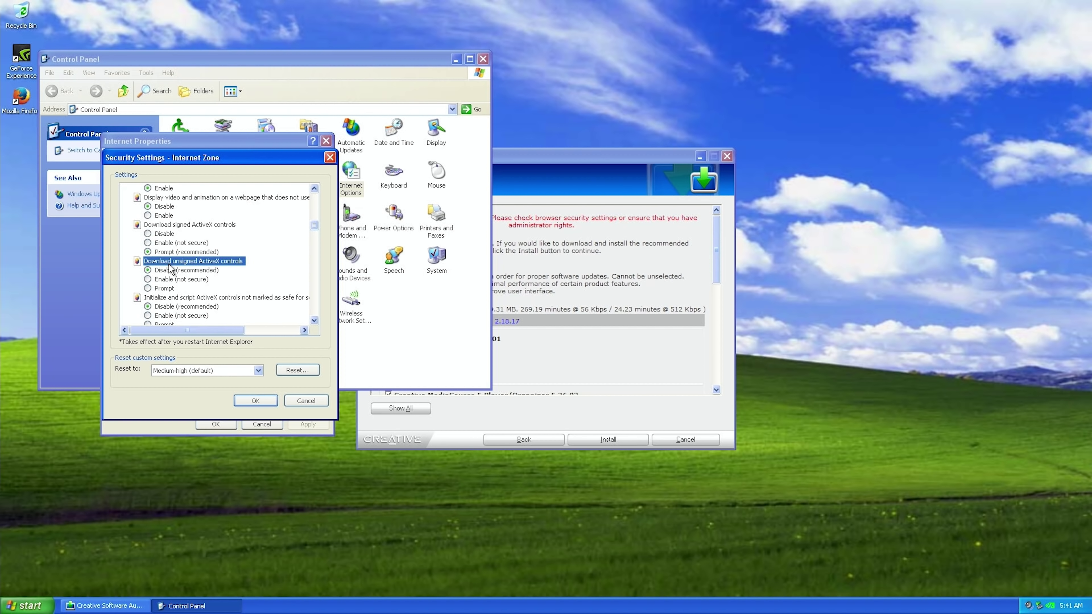
click(166, 280)
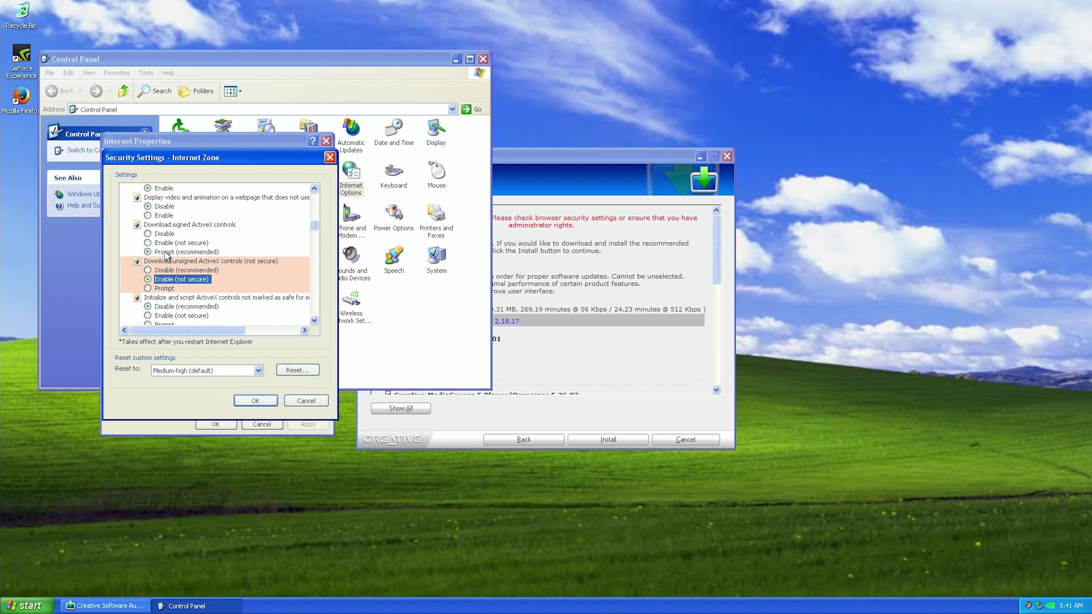
click(166, 243)
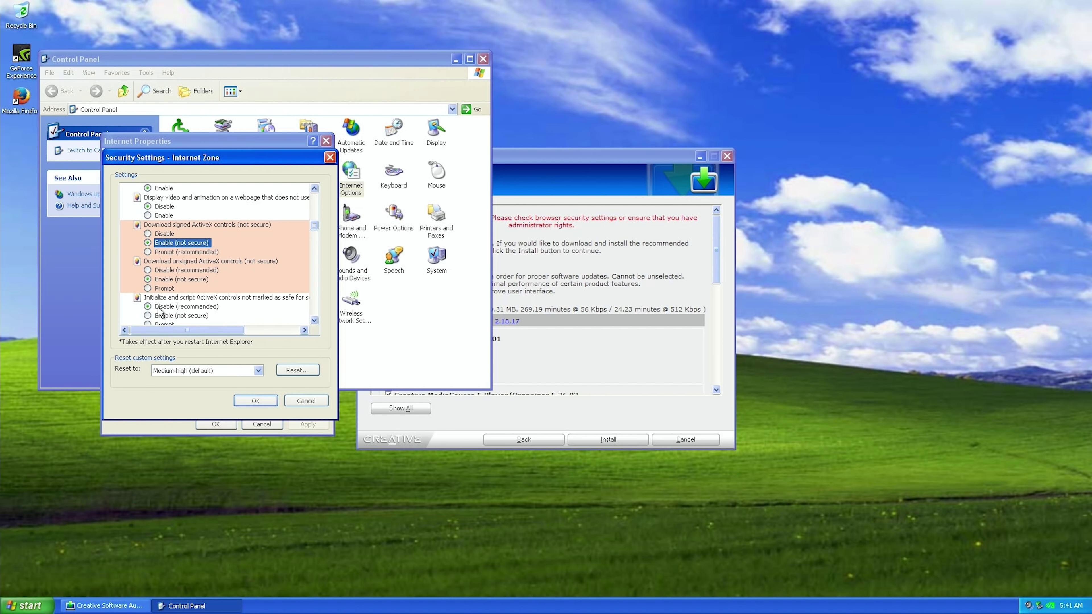
click(166, 289)
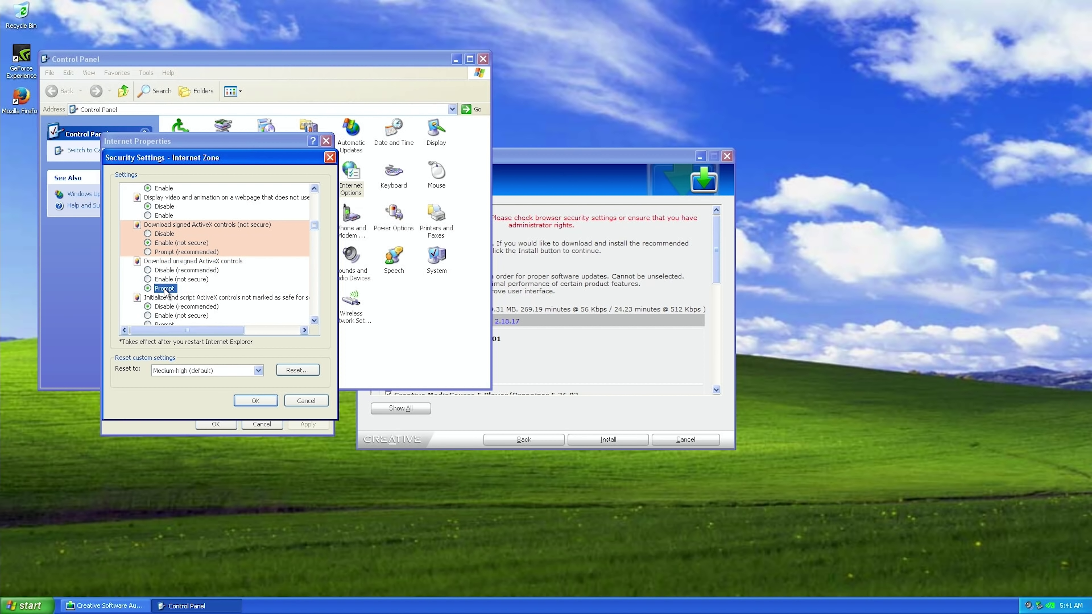
click(164, 252)
Step: Enable running ActiveX controls and plug-ins and automatic prompting for file downloads, apply the zone changes, and close the Control Panel
scroll(166, 263, down, 2)
click(163, 269)
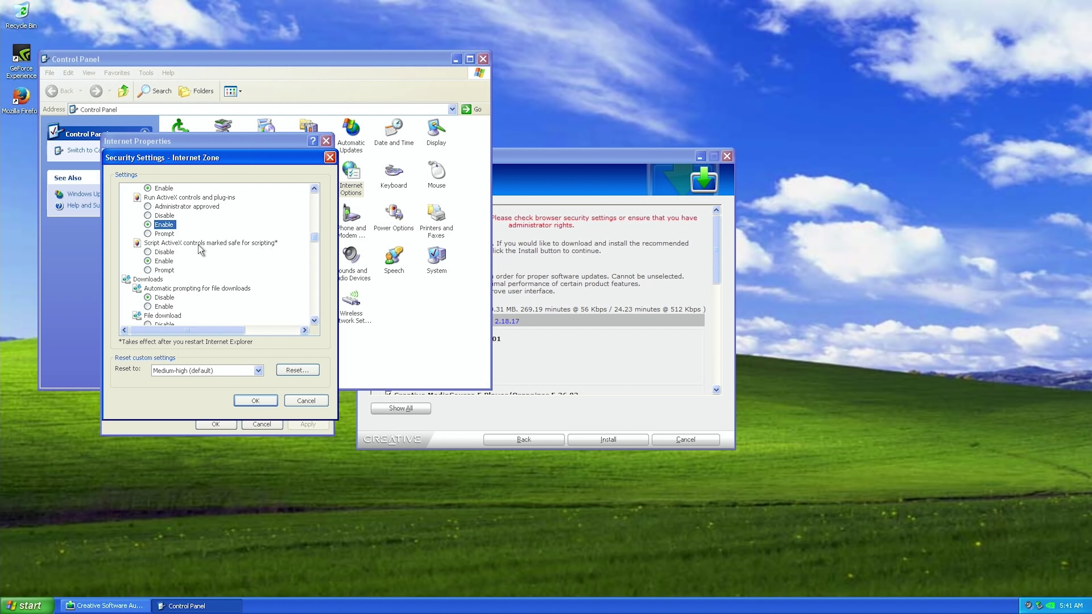
scroll(232, 277, down, 2)
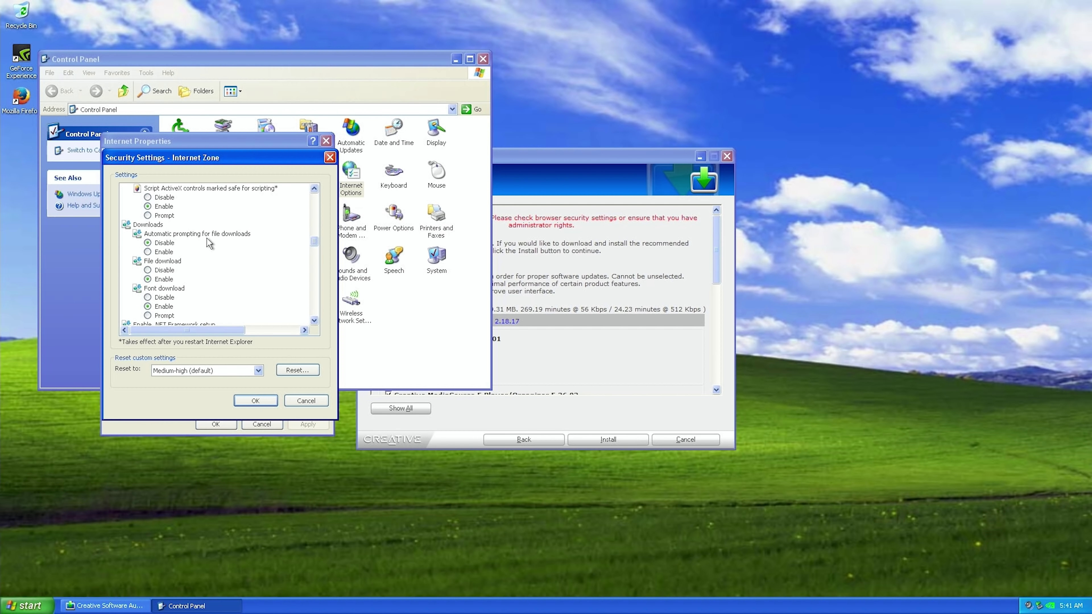
click(159, 252)
click(255, 399)
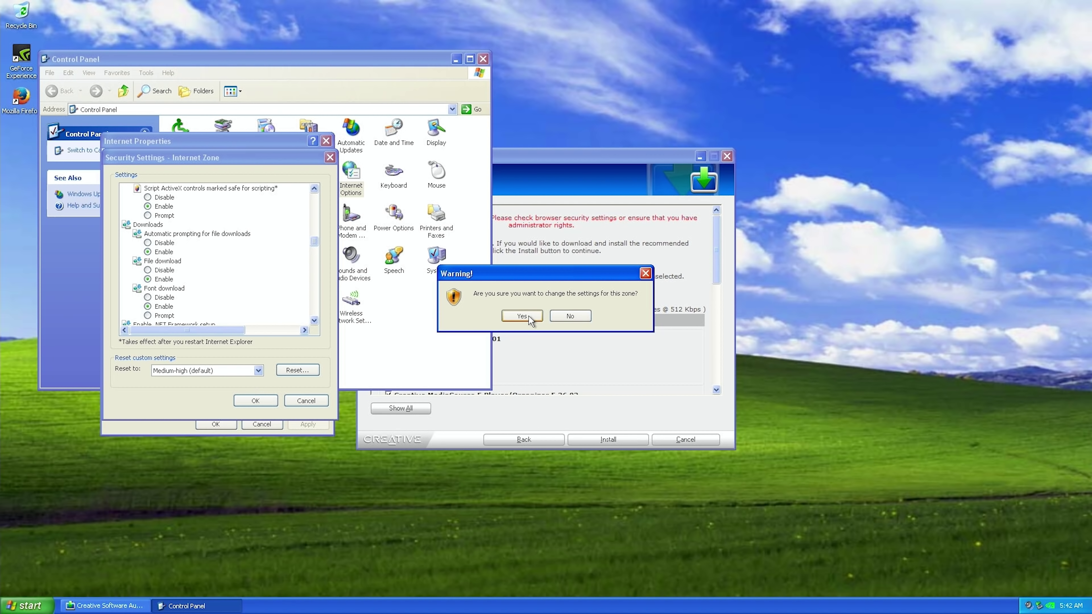
click(519, 322)
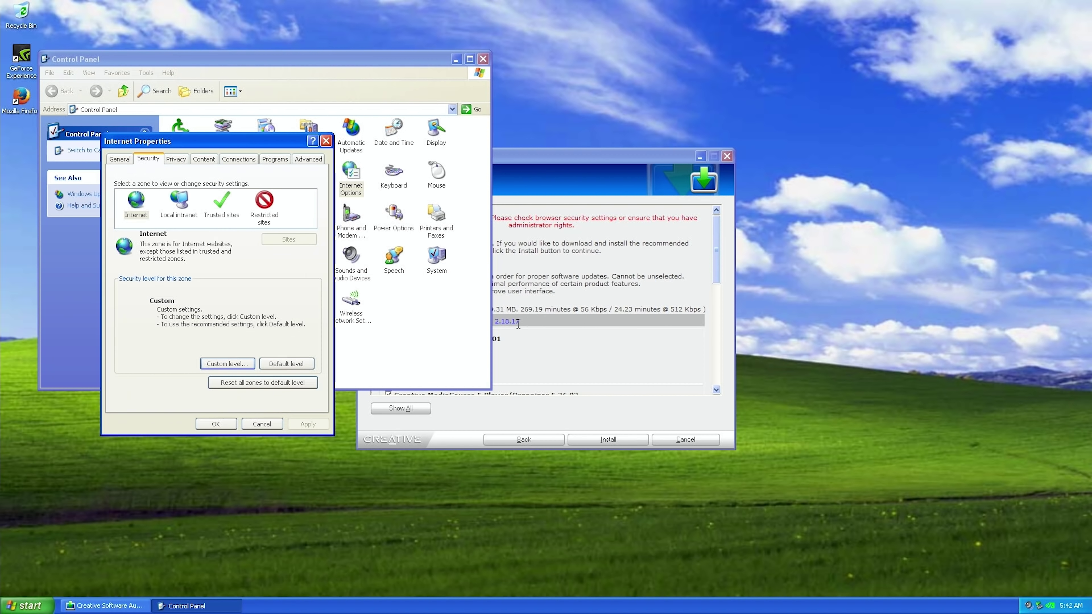
click(223, 424)
click(483, 59)
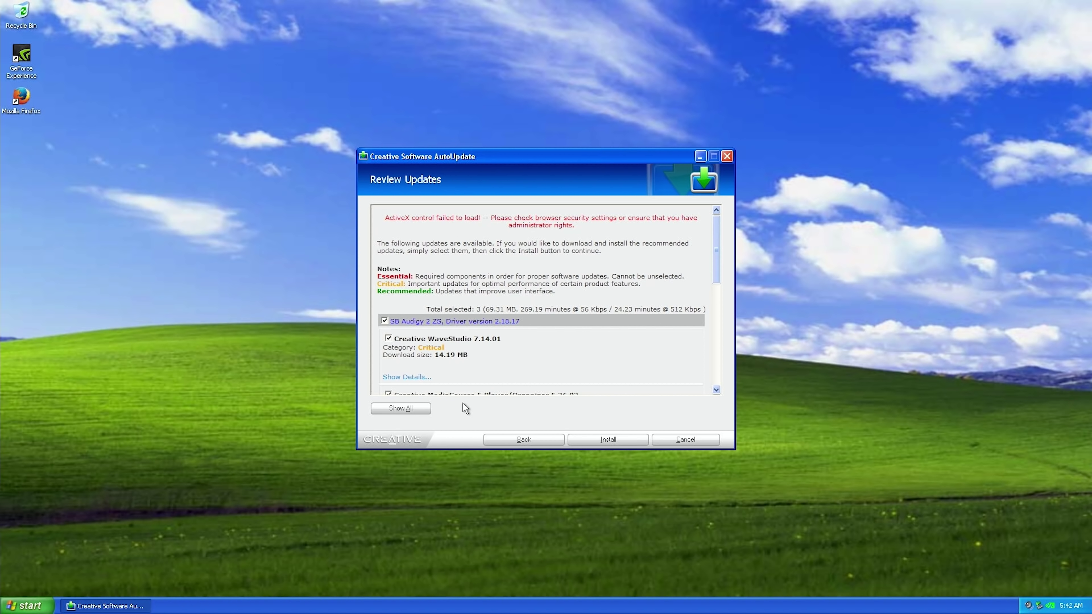
Step: Return to the detected Creative products and recheck SB Audigy 2 ZS for updates, agreeing to send information over the Internet
click(532, 441)
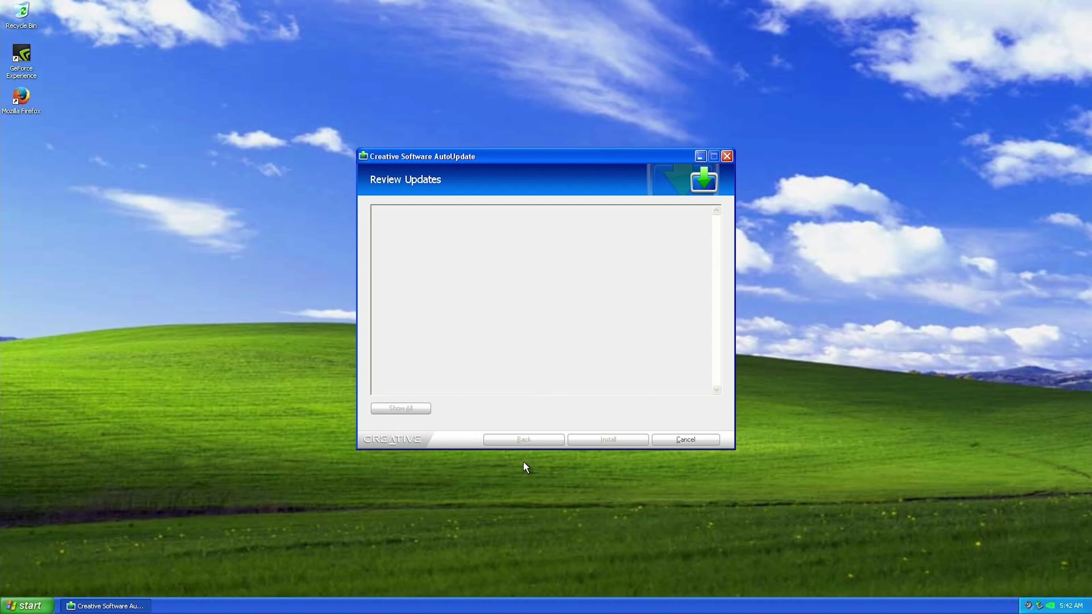
click(567, 297)
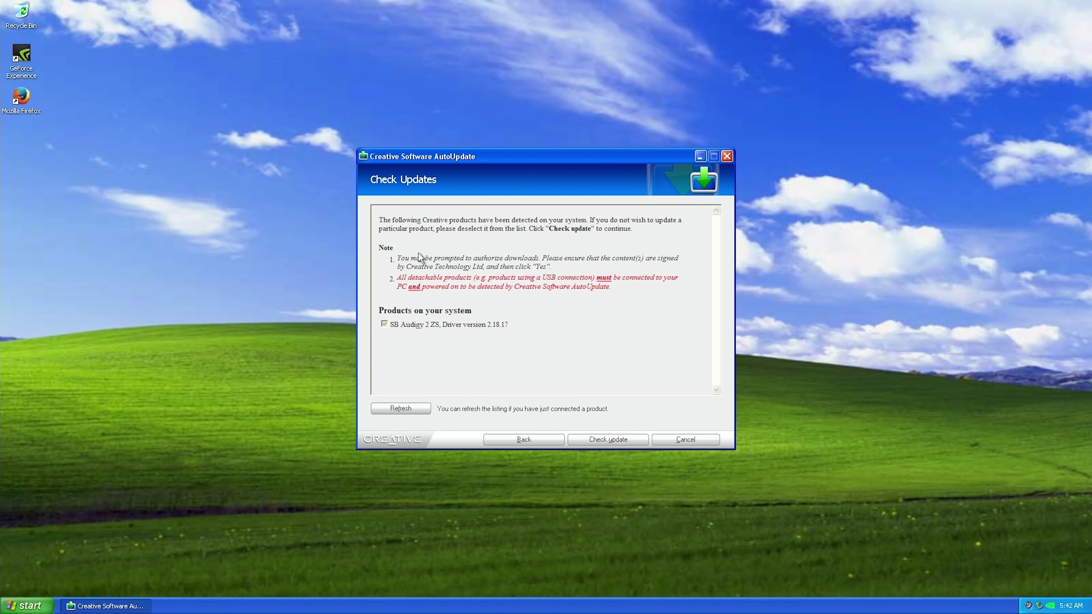
click(613, 441)
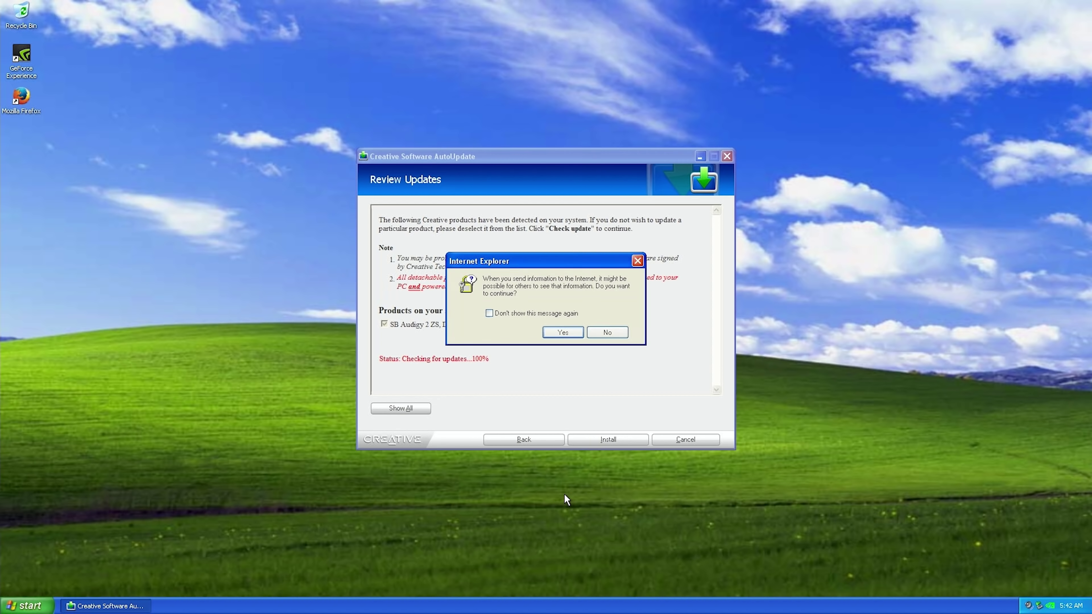
click(563, 333)
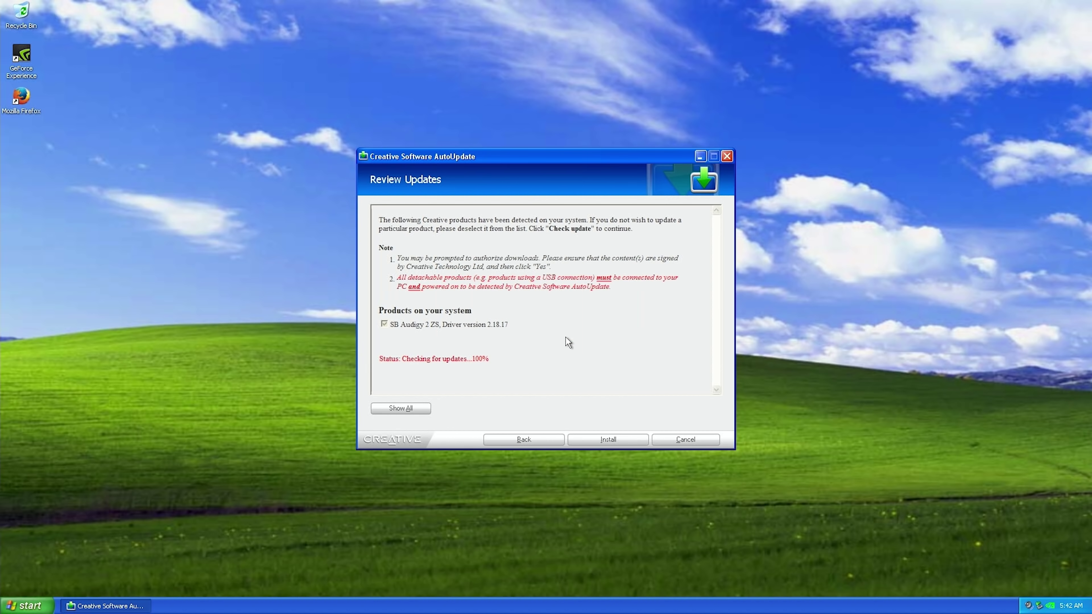
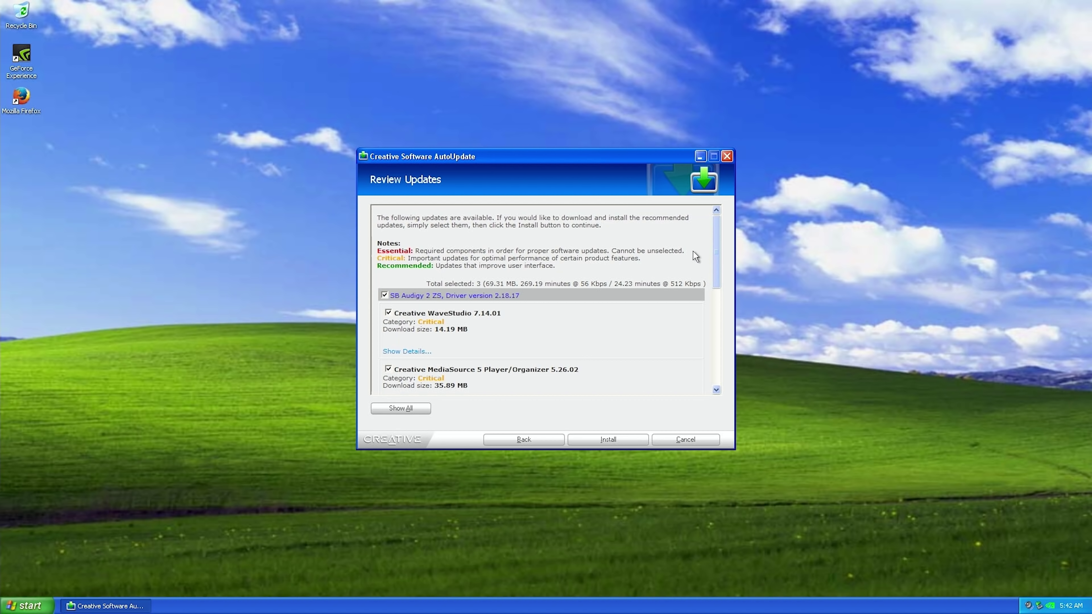
Step: Review the available updates, read the details of Creative MediaSource 5 Player/Organizer 5.26.02, and exclude it from the installation
drag(719, 224, 718, 322)
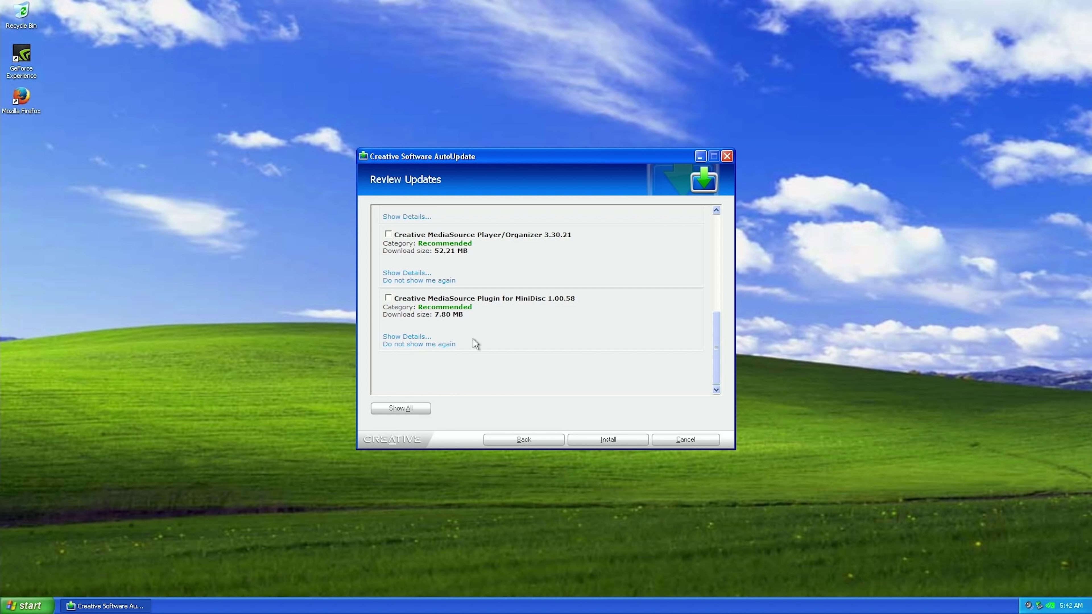
drag(717, 330, 706, 263)
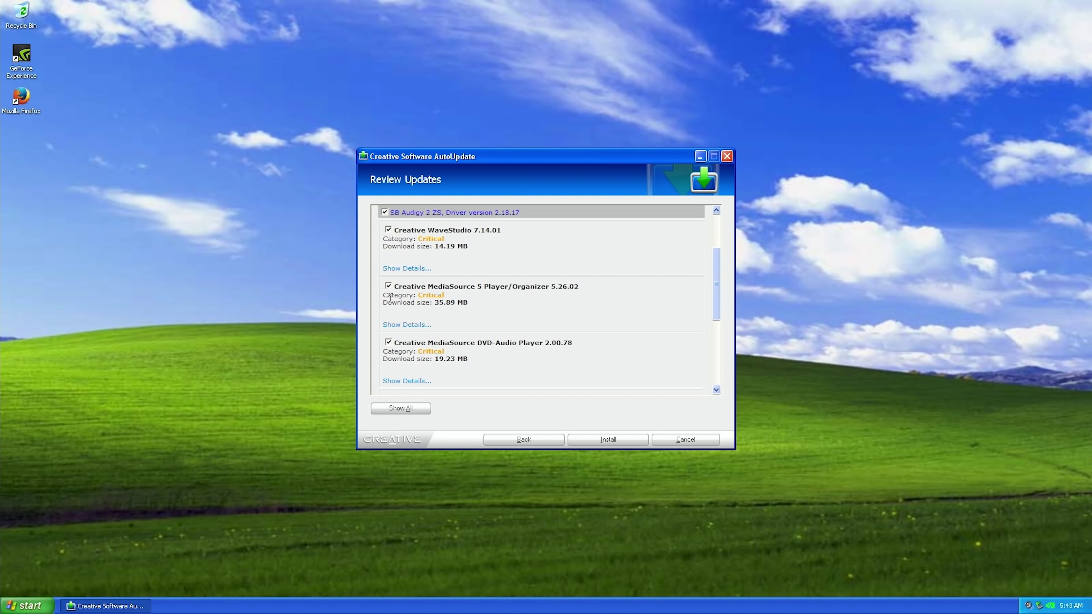
click(395, 323)
scroll(598, 331, down, 4)
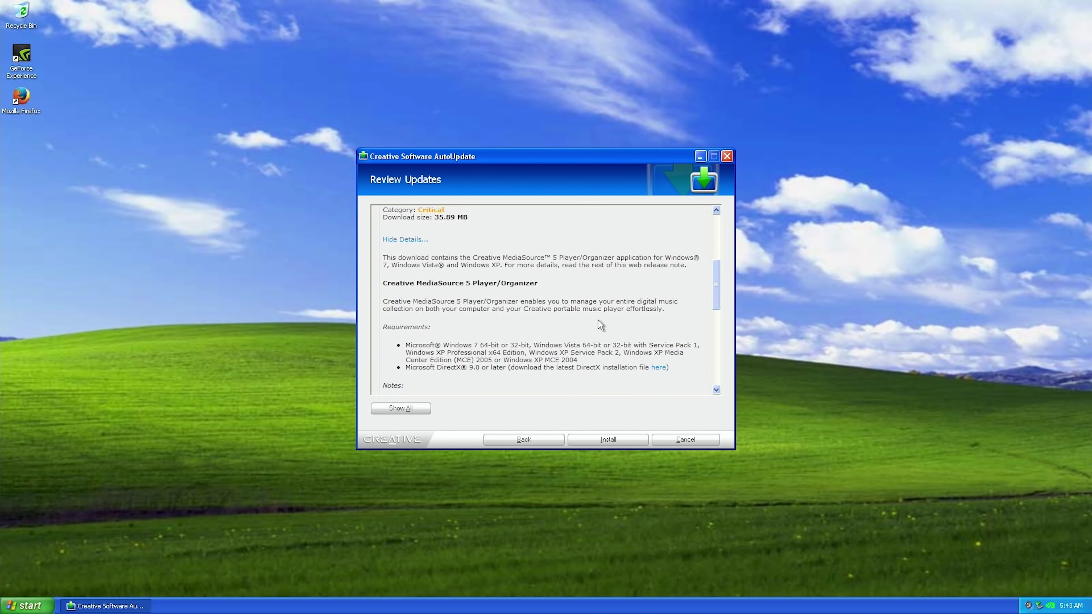
scroll(572, 321, up, 3)
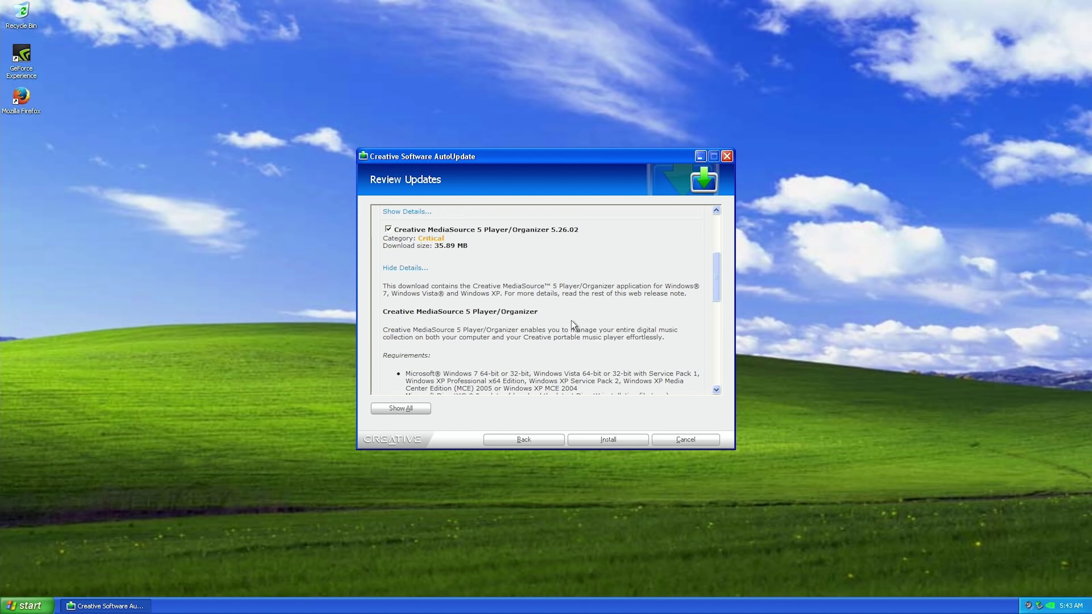
click(389, 257)
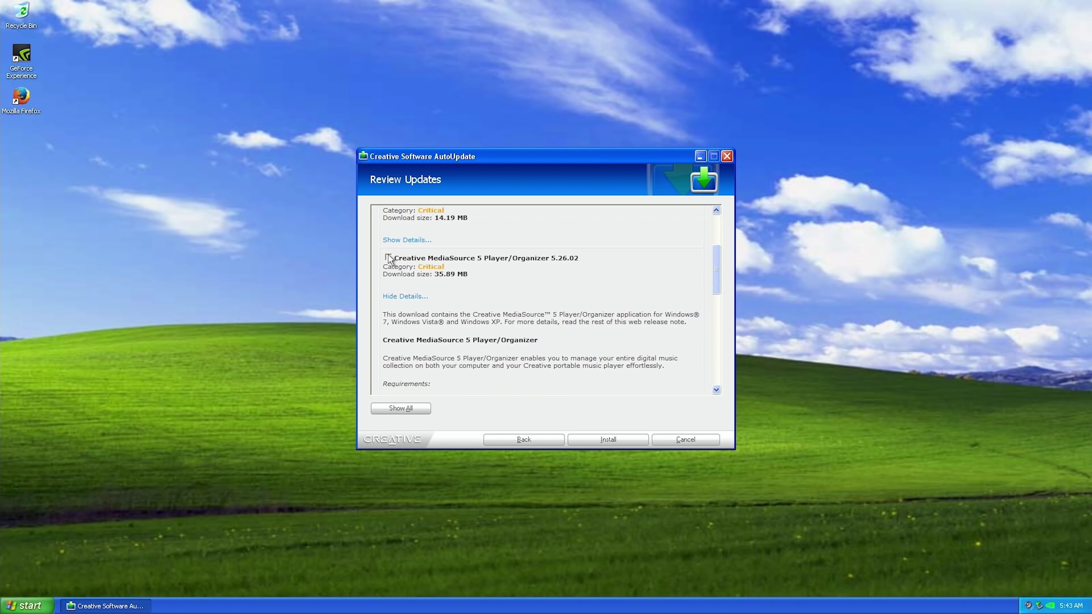
Step: Read the details of Creative WaveStudio 7.14.01, exclude it from the installation, and collapse the expanded update details
click(404, 296)
click(402, 240)
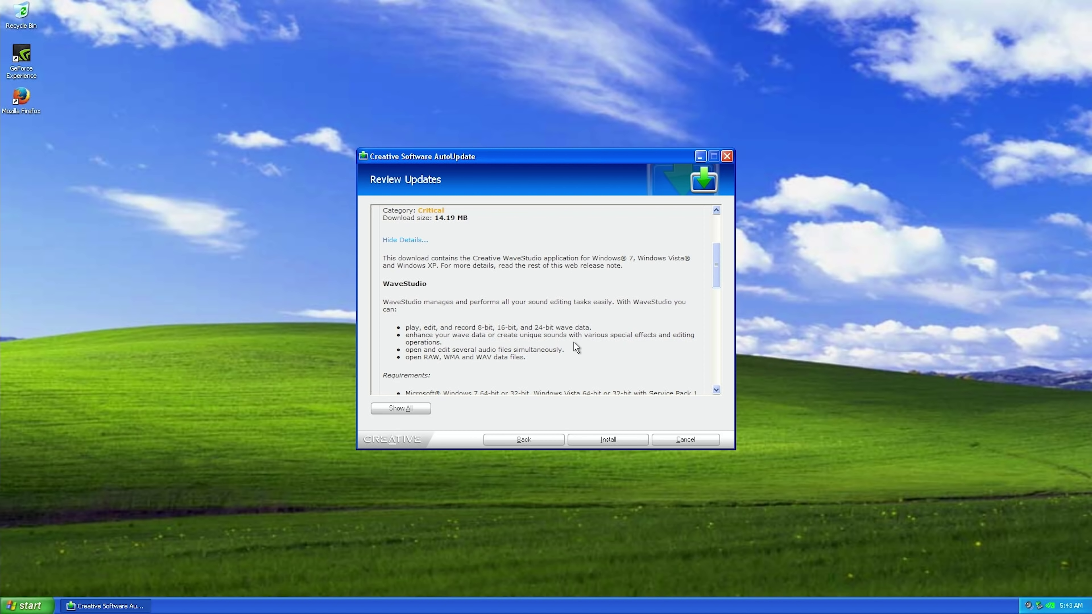
scroll(533, 344, down, 1)
scroll(423, 318, up, 4)
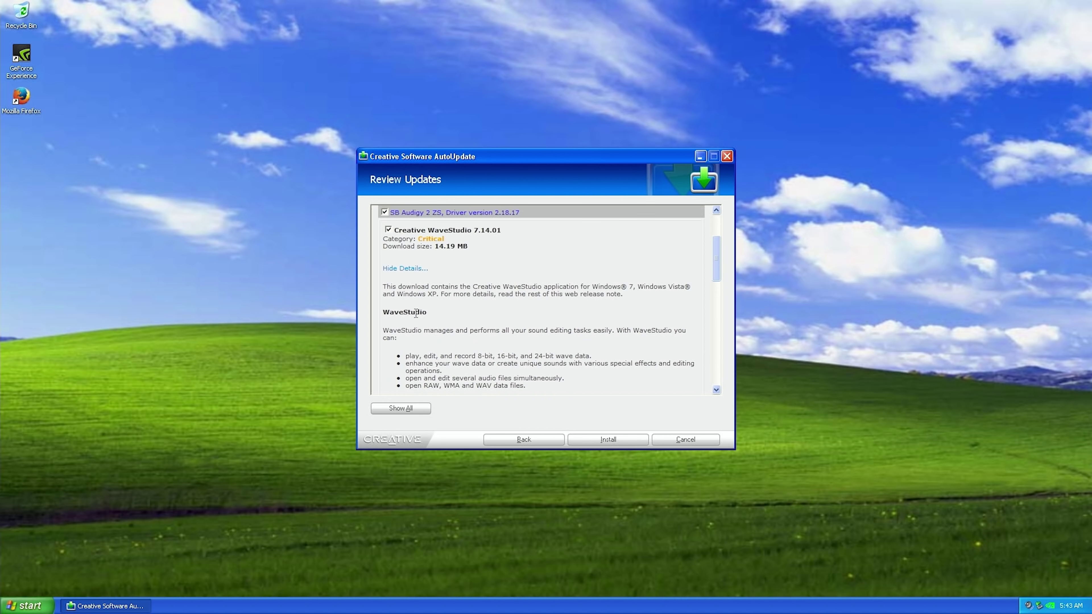
click(389, 286)
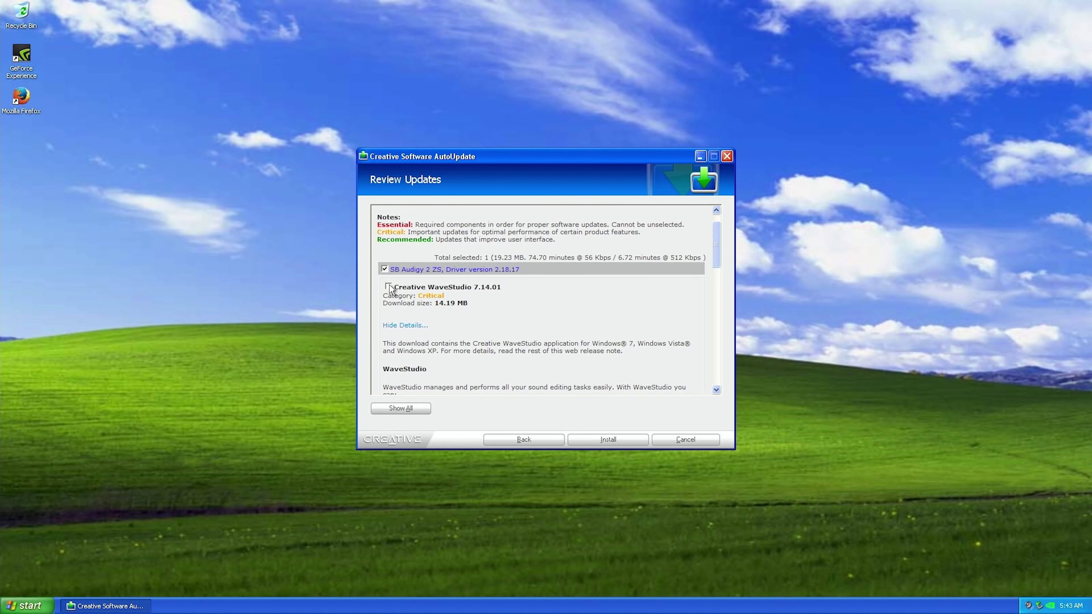
scroll(400, 335, down, 1)
click(403, 296)
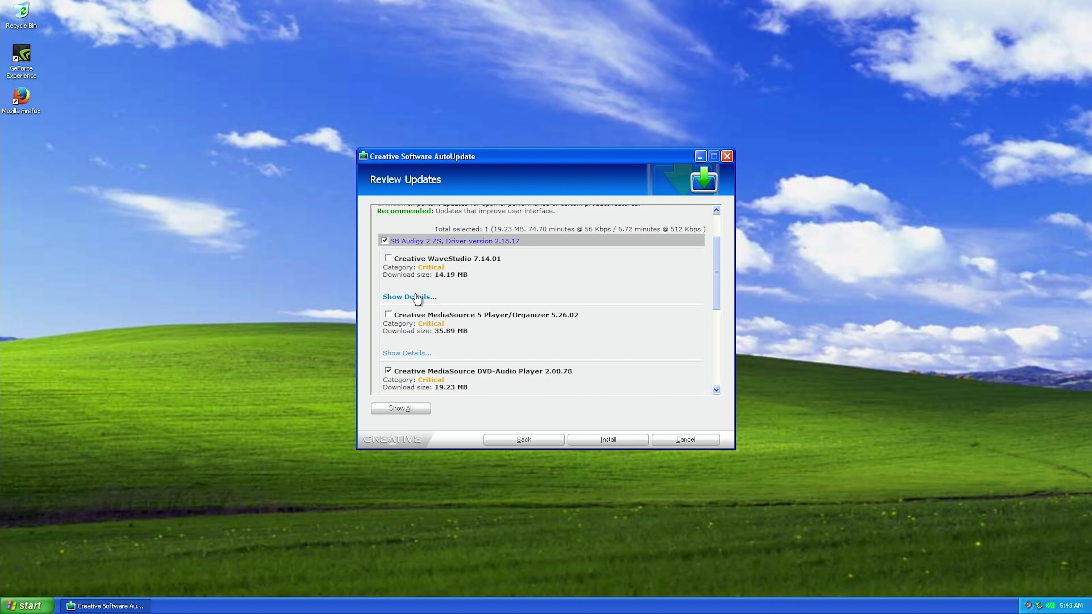
Step: Exclude Creative MediaSource DVD-Audio Player 2.00.78 and cancel the Creative update without installing anything
scroll(532, 299, down, 1)
scroll(529, 296, down, 2)
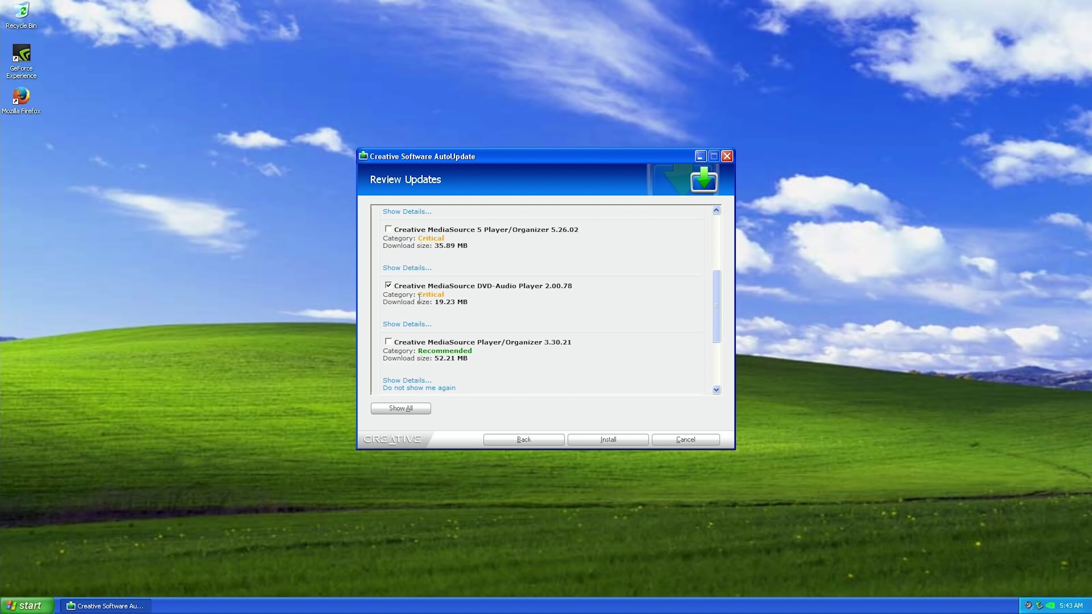
click(389, 283)
scroll(576, 297, down, 2)
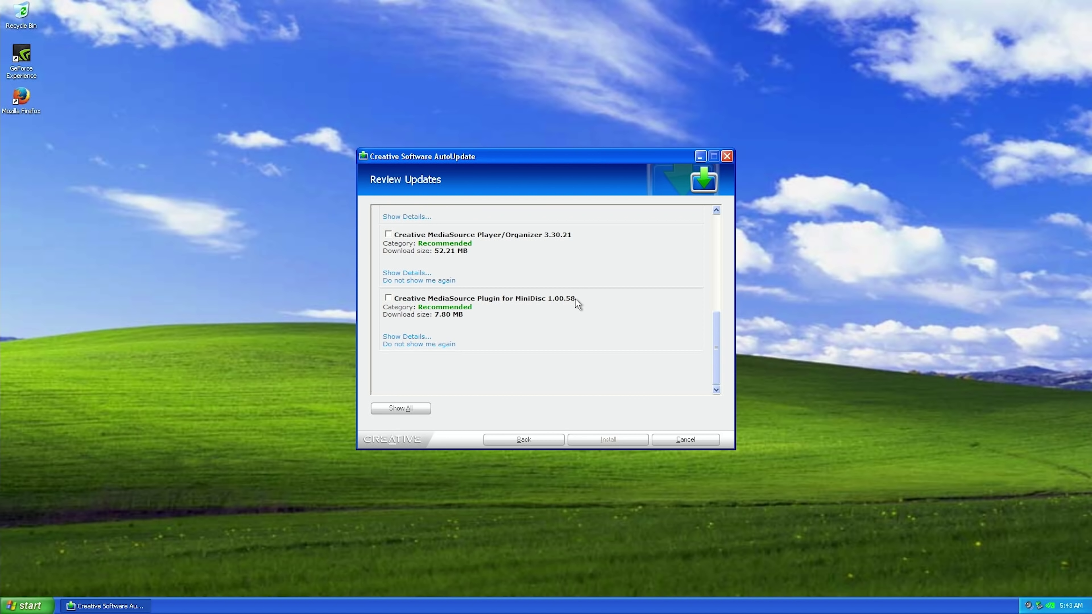
scroll(577, 299, up, 5)
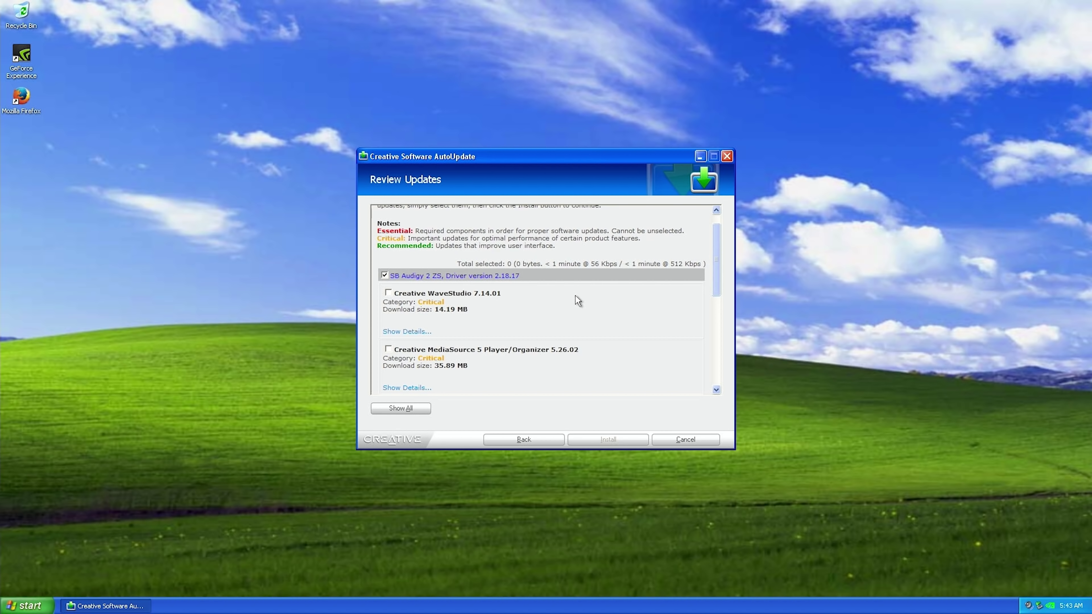
click(693, 440)
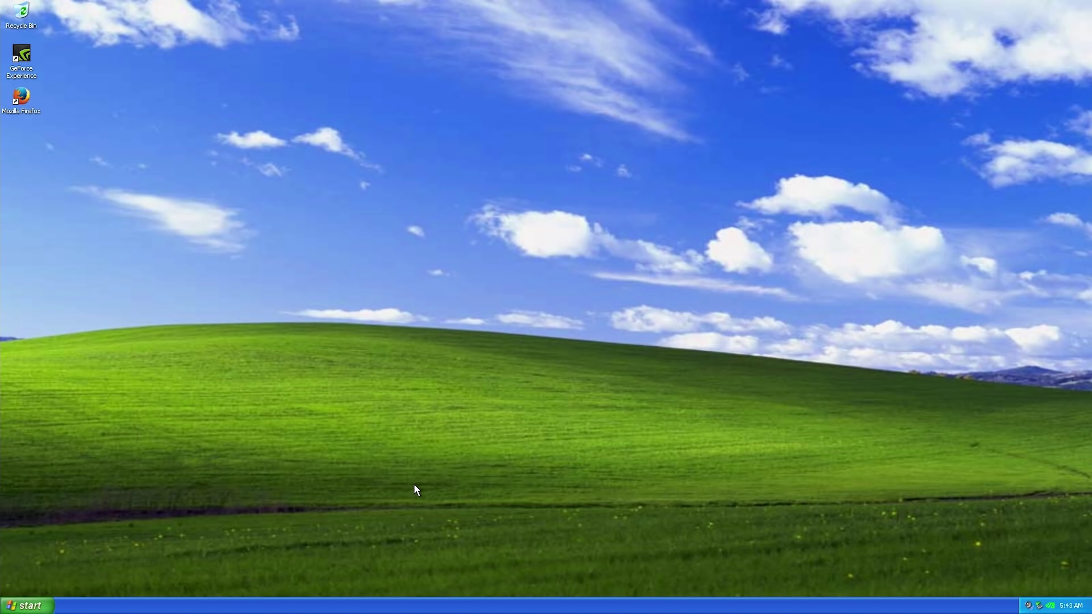
Step: Open Windows Update in a maximized browser window and postpone the Internet Explorer 8 setup
click(27, 605)
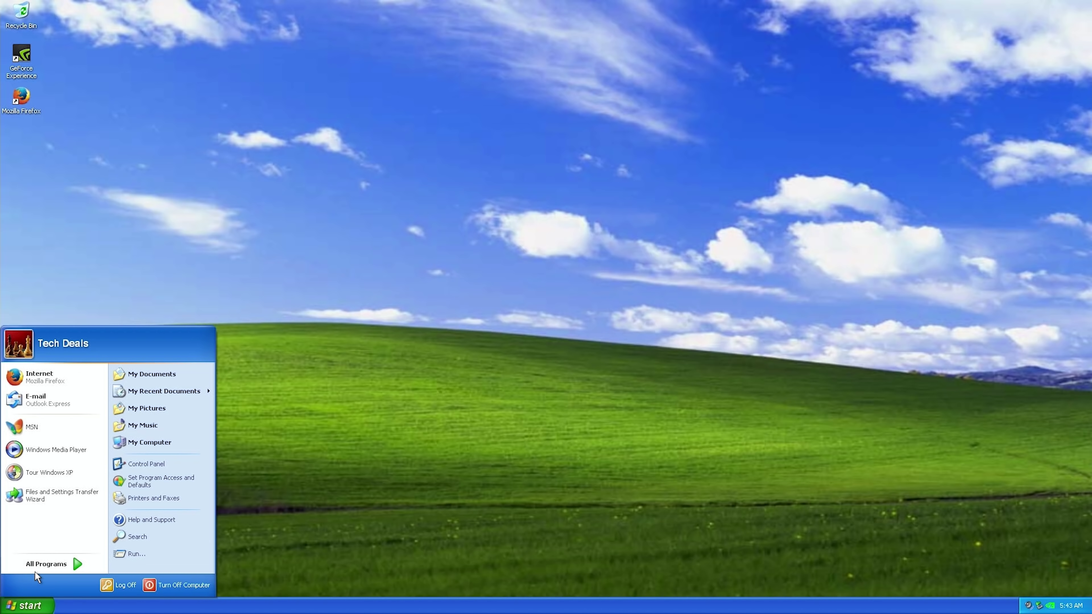
mouse_move(45, 565)
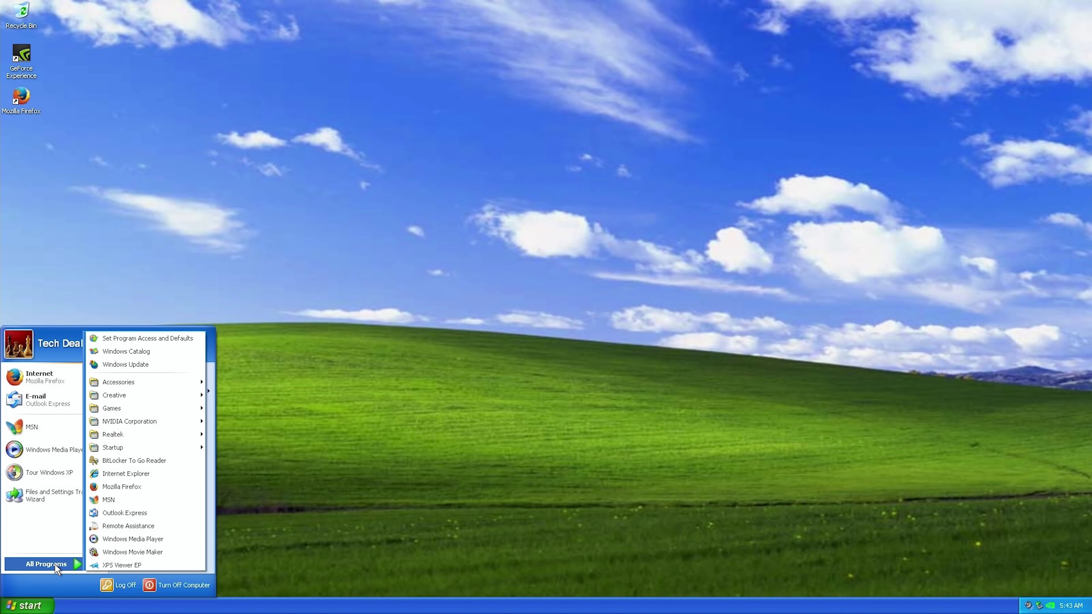
click(149, 364)
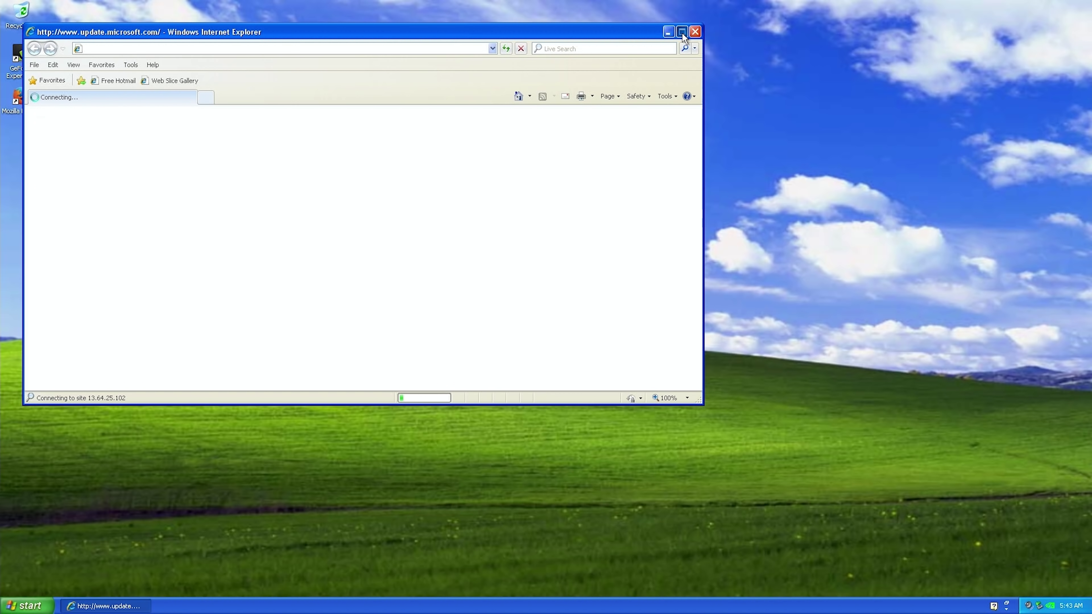
click(683, 32)
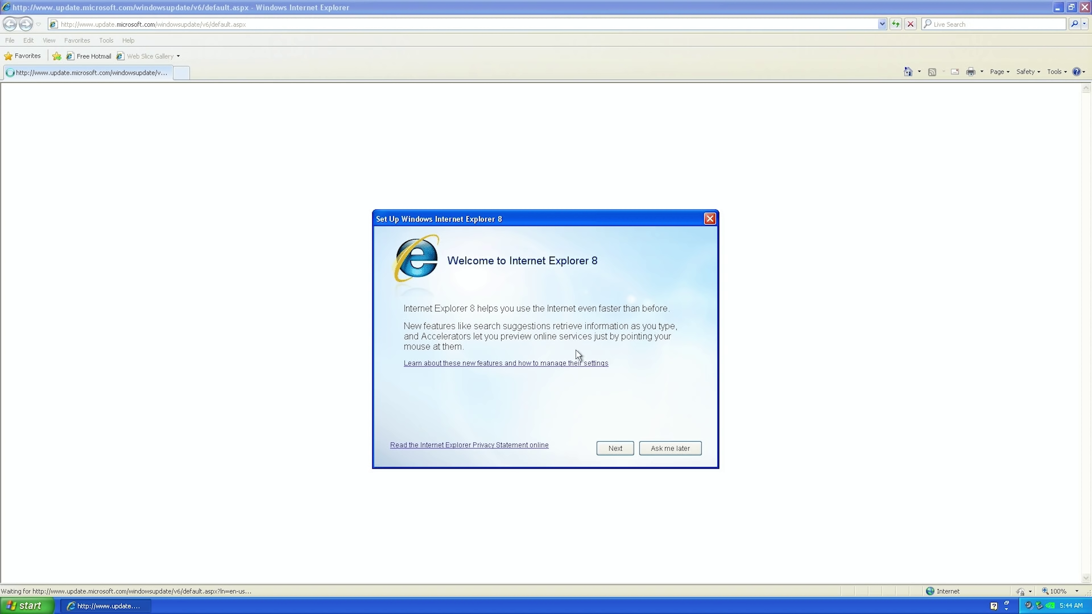
click(676, 450)
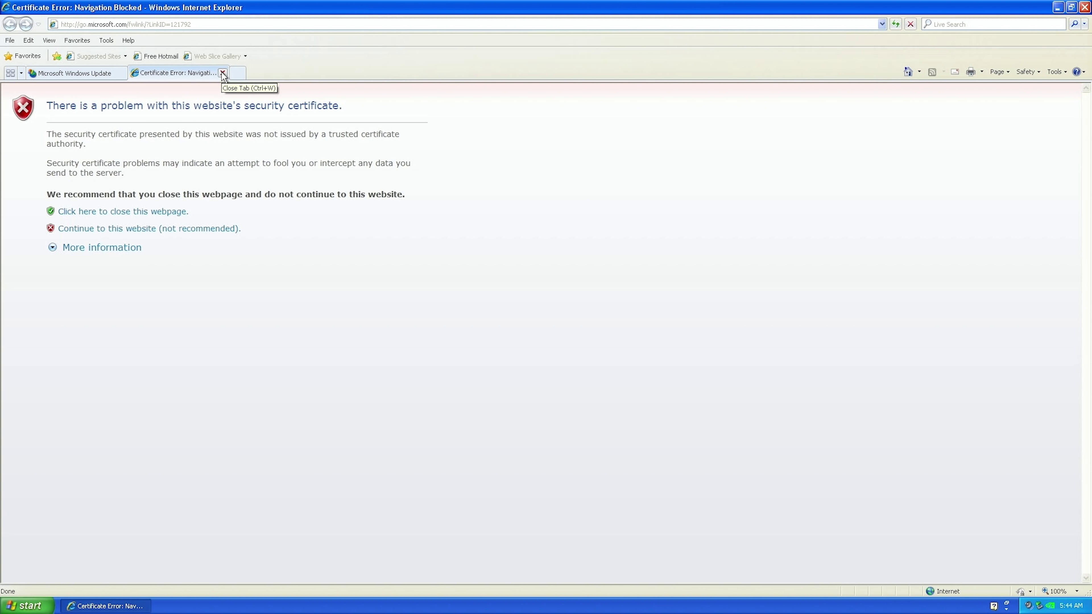
Step: Continue to the Internet Explorer help site despite its certificate warning, display its blocked content, and close that page
click(166, 229)
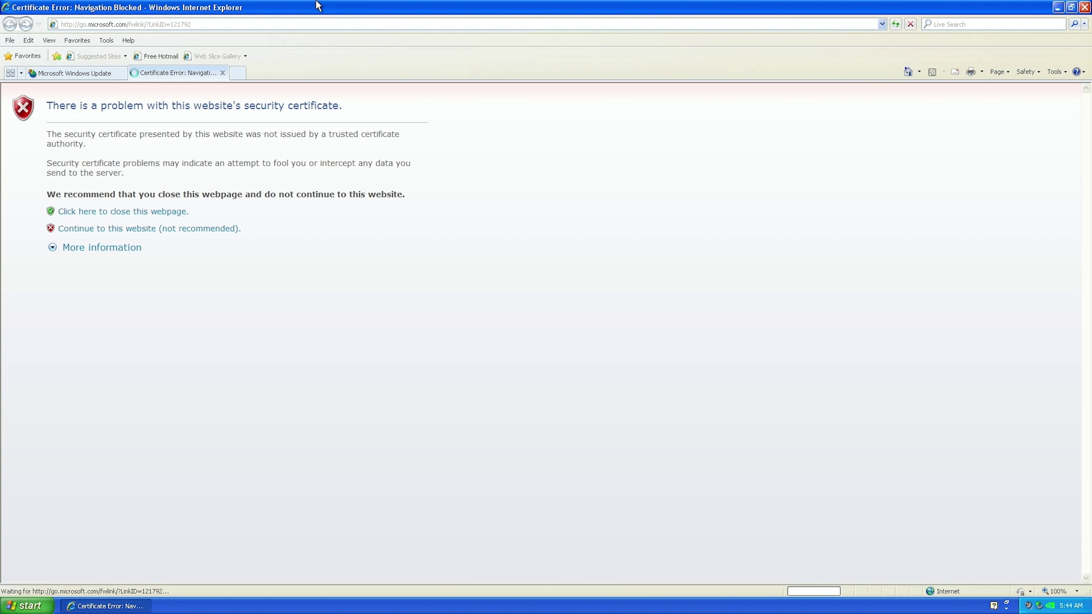
click(205, 232)
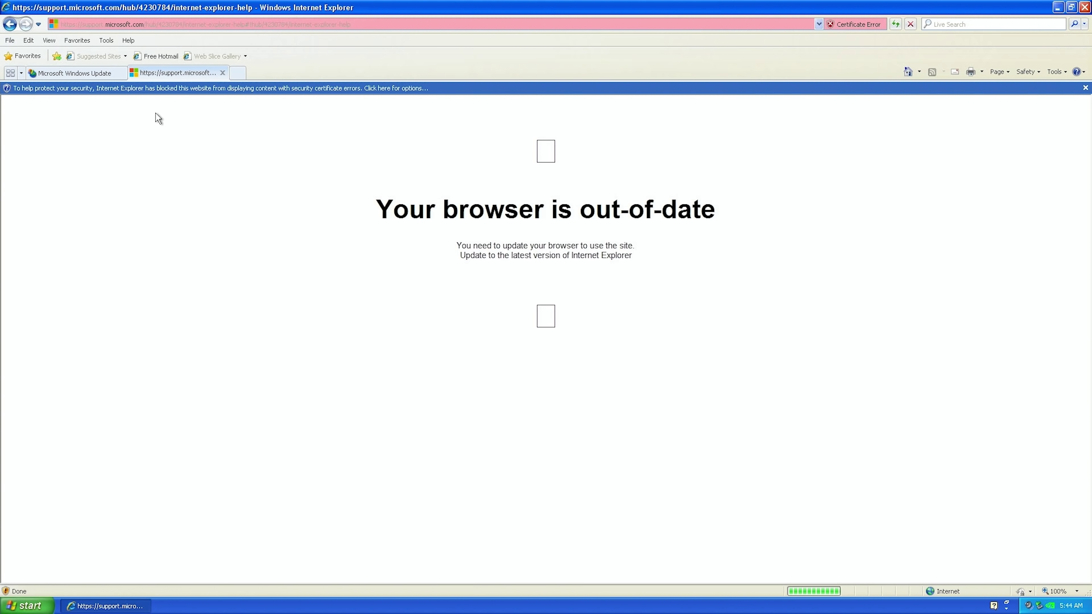
click(157, 89)
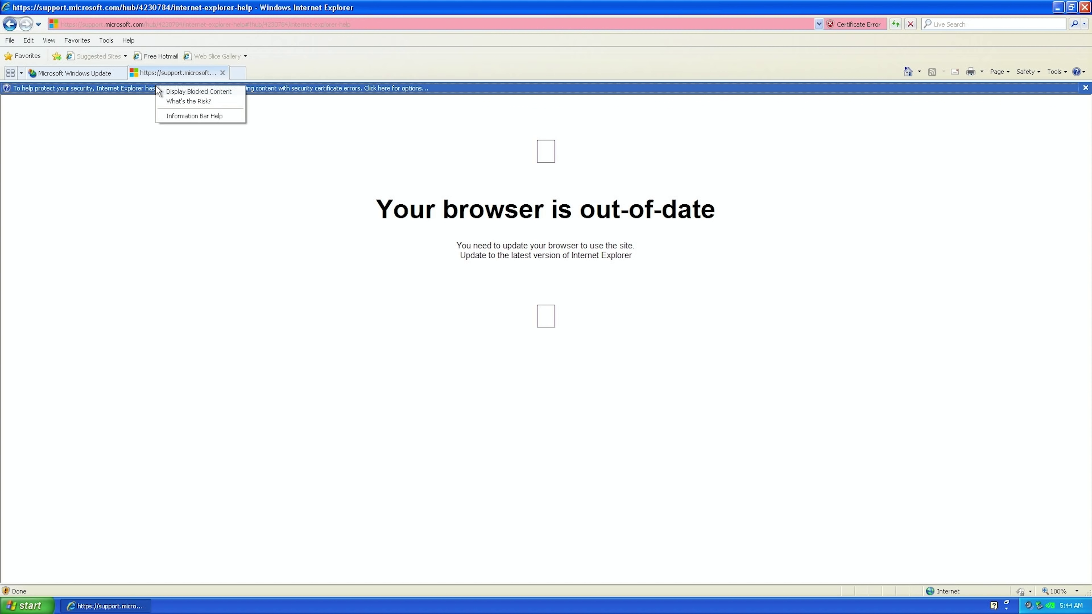
click(189, 93)
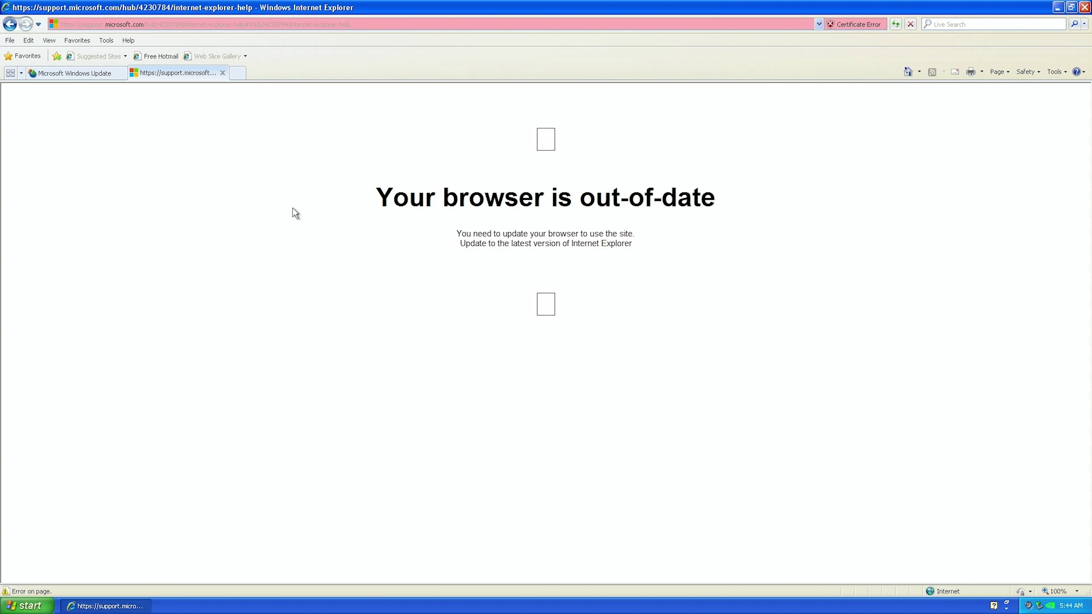
click(215, 24)
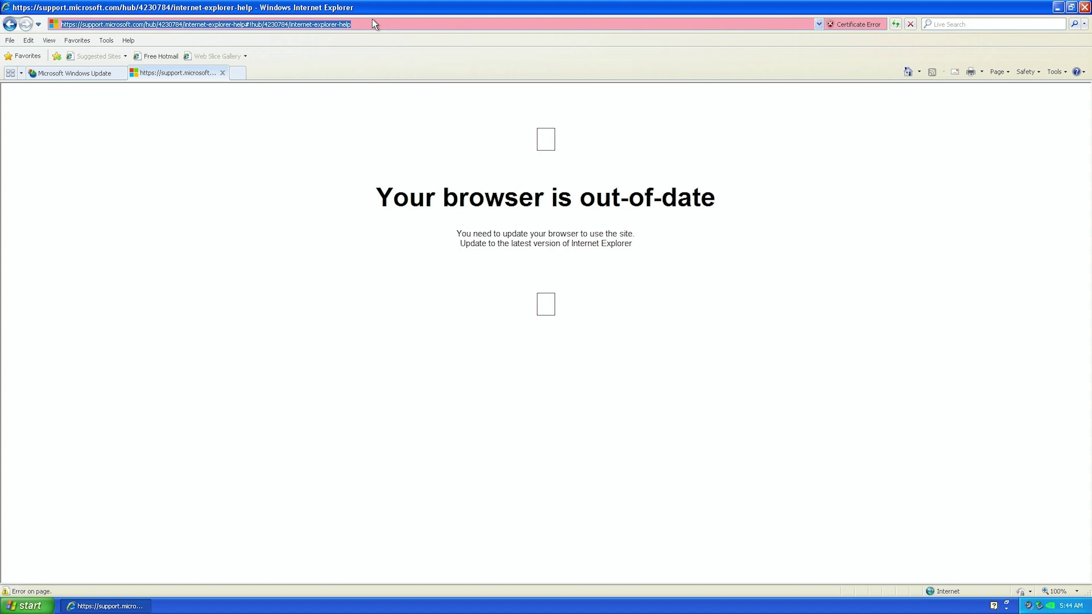
click(223, 73)
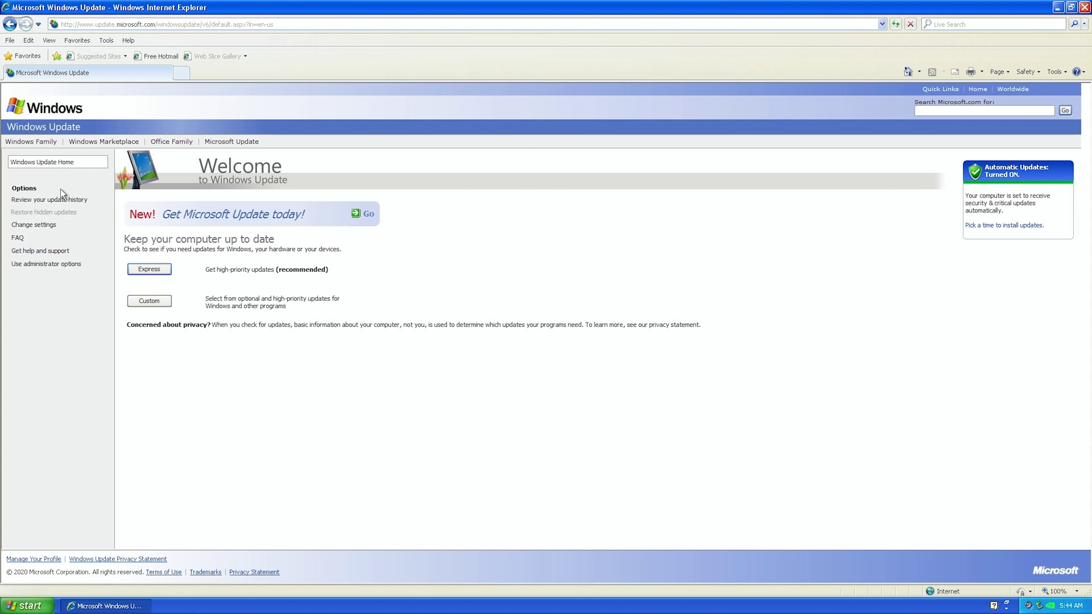
Step: Try a custom scan for Windows updates and review the update history
click(142, 302)
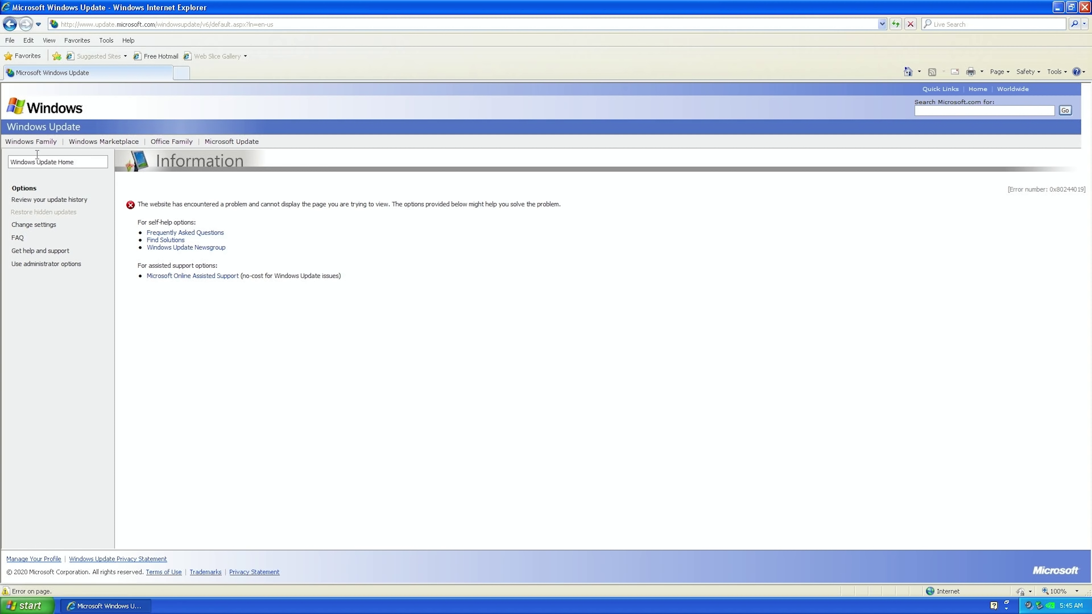
click(39, 202)
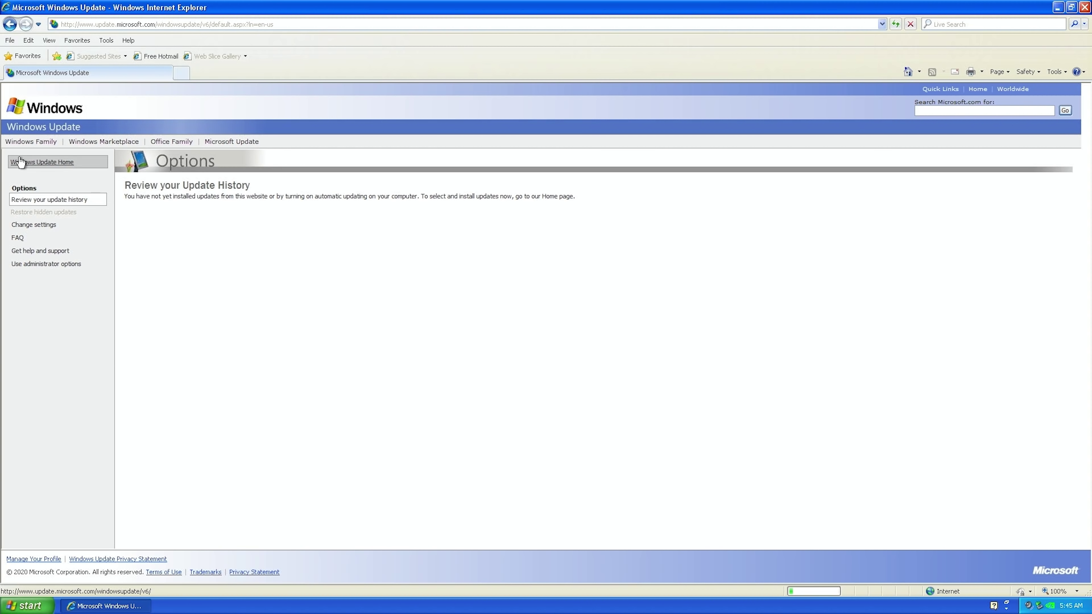
Step: Set up Microsoft Update, continuing past the license agreement and installing the Microsoft Update control from Microsoft Corporation
click(231, 140)
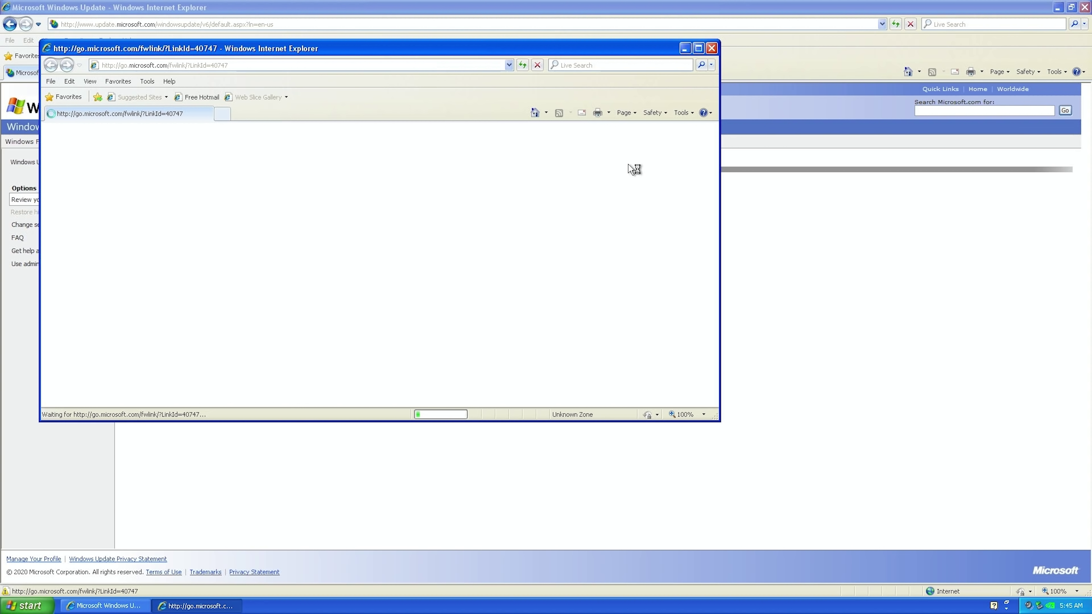
drag(346, 56, 541, 131)
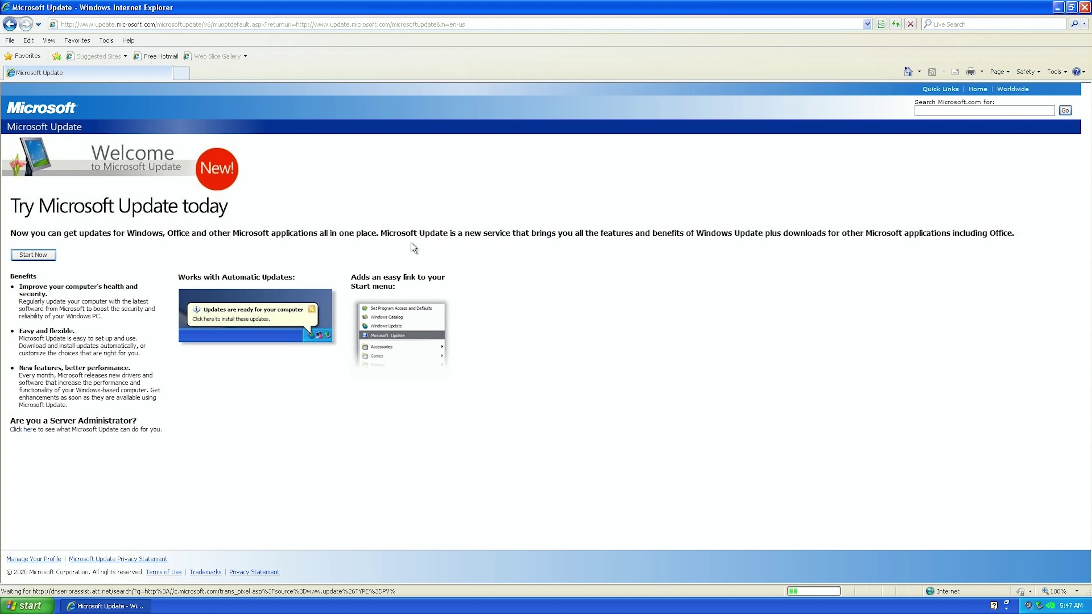
click(47, 256)
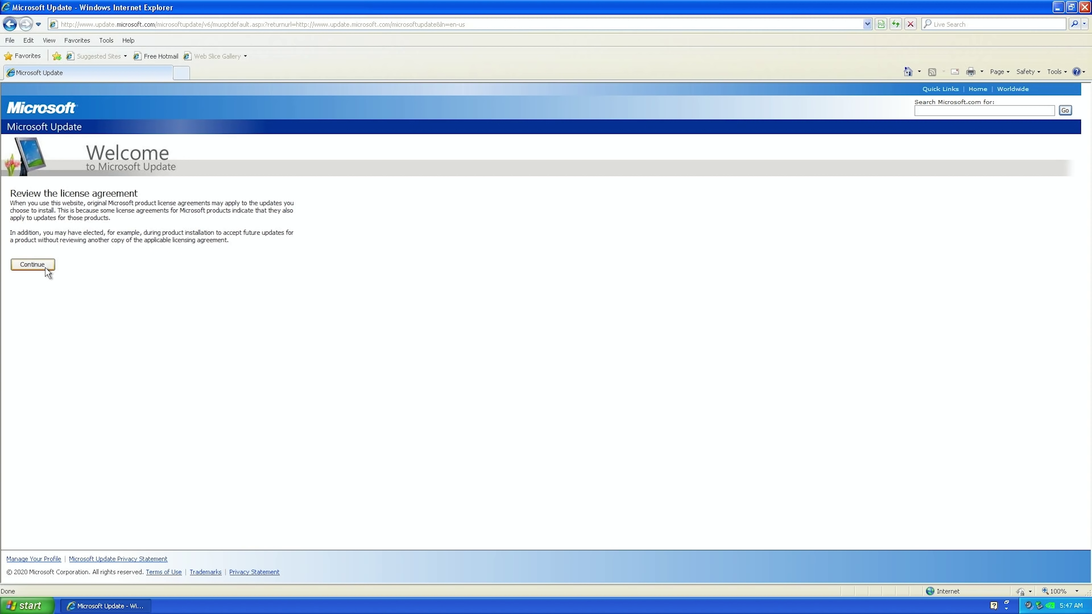
click(45, 267)
right_click(81, 88)
click(97, 92)
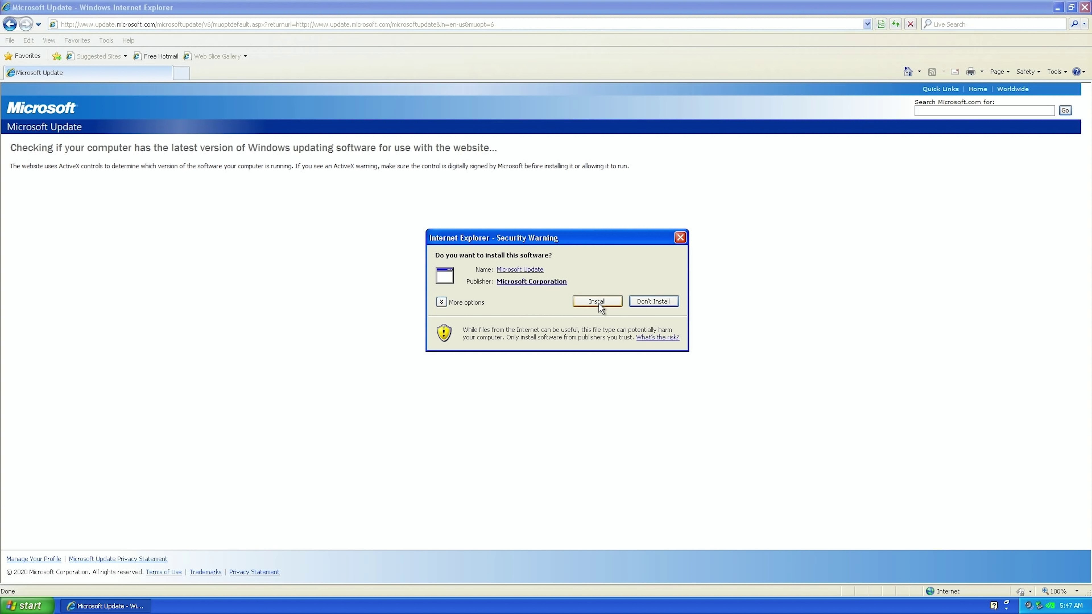
click(599, 303)
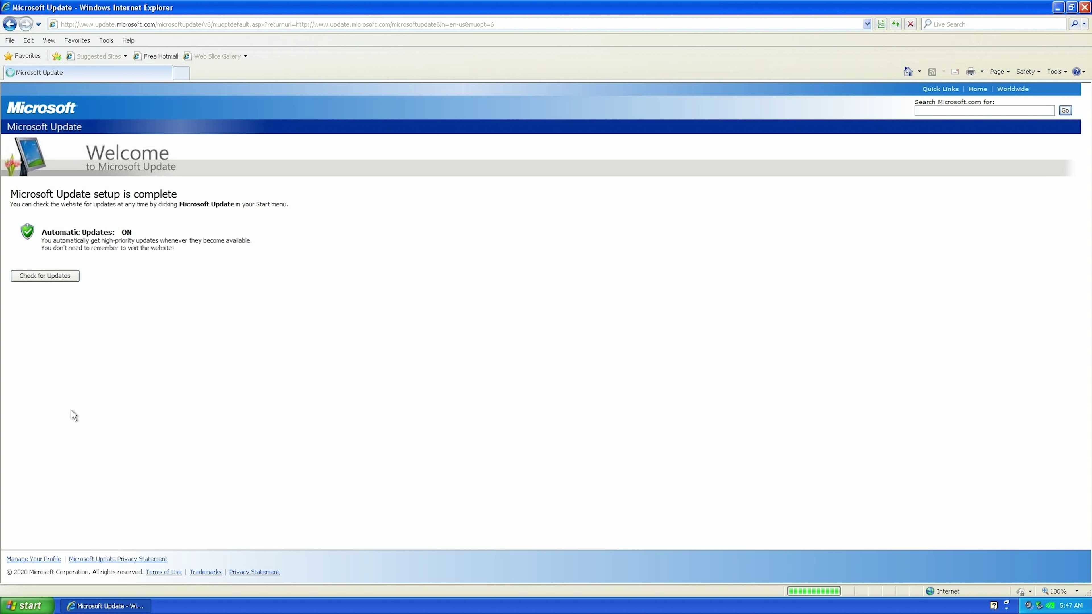
Step: Try to check Microsoft Update for available updates and close the browser
click(53, 275)
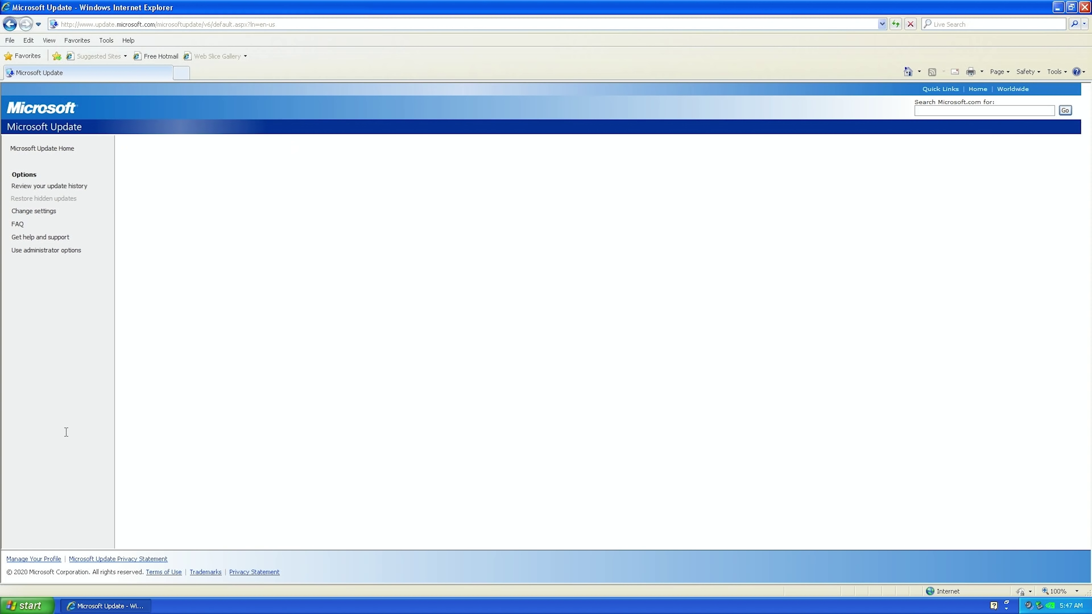
click(162, 233)
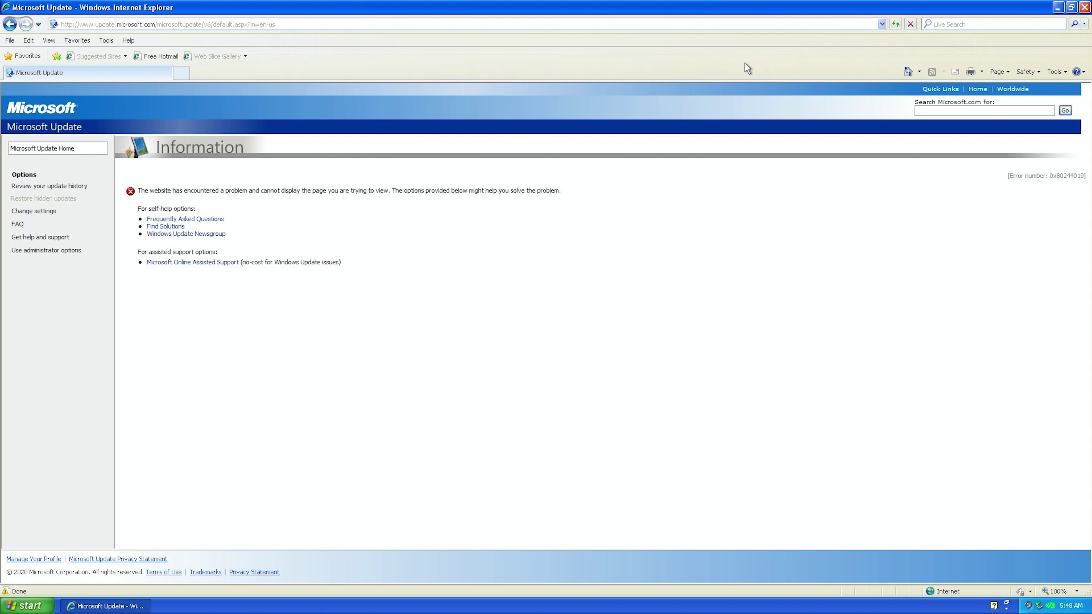
click(1085, 7)
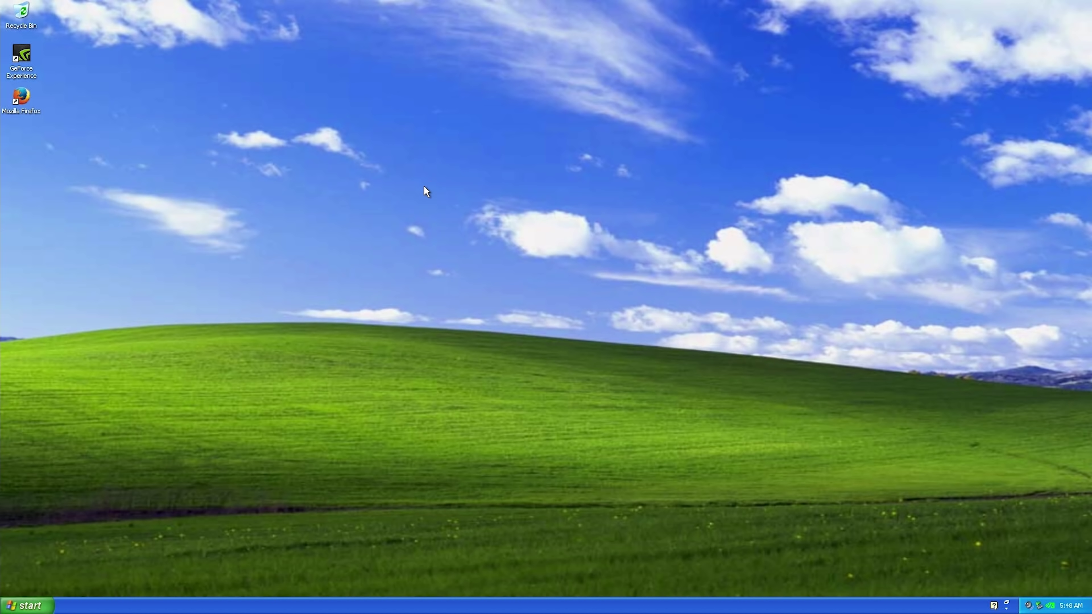
Step: Open Disk Management in a maximized Computer Management window and select the unallocated space on Disk 1
click(30, 608)
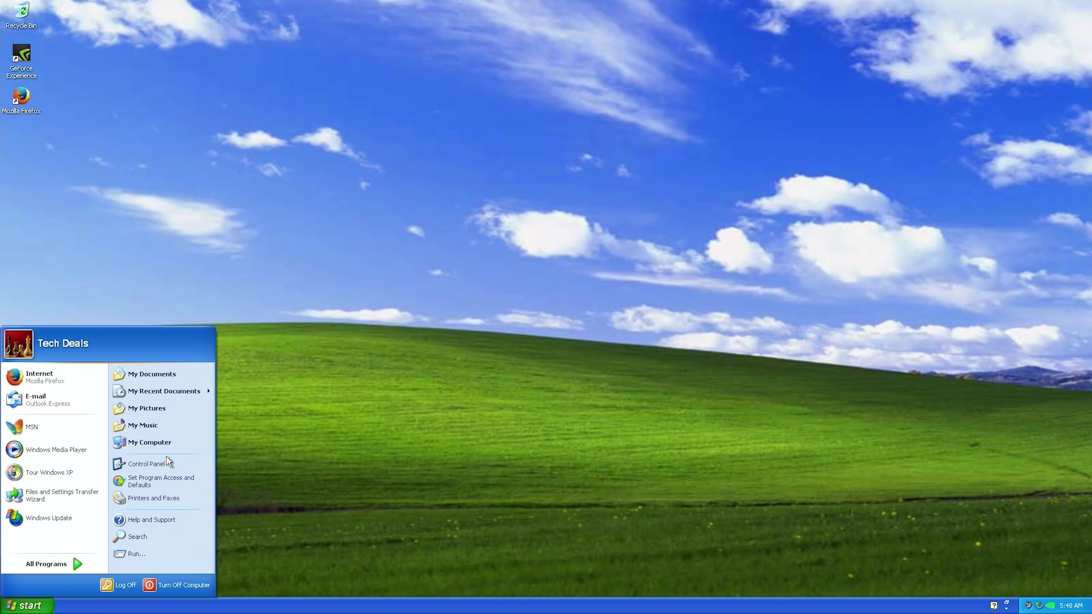
click(158, 464)
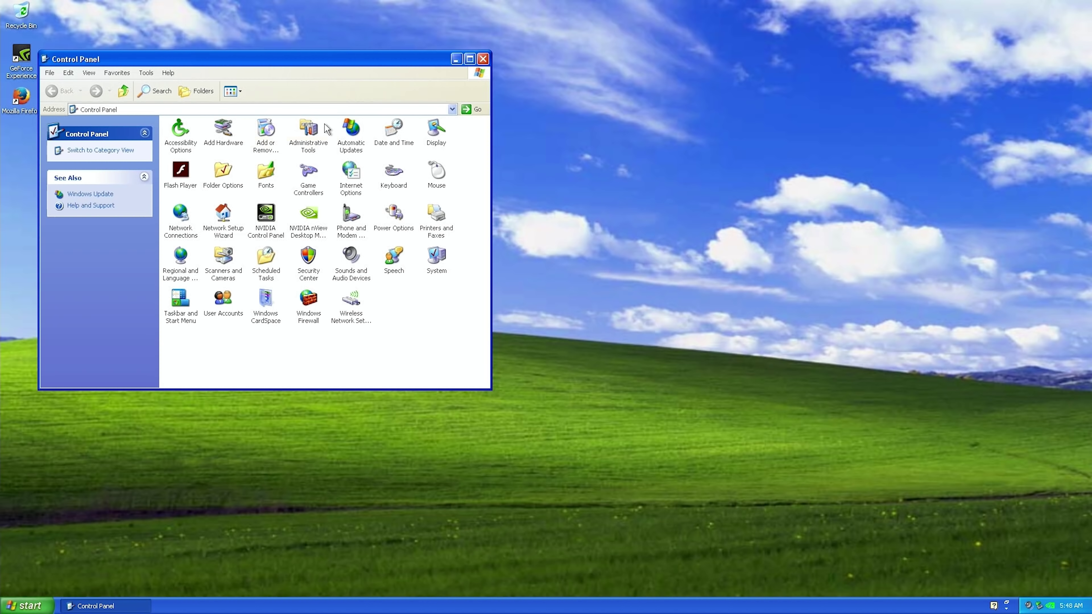
double_click(309, 129)
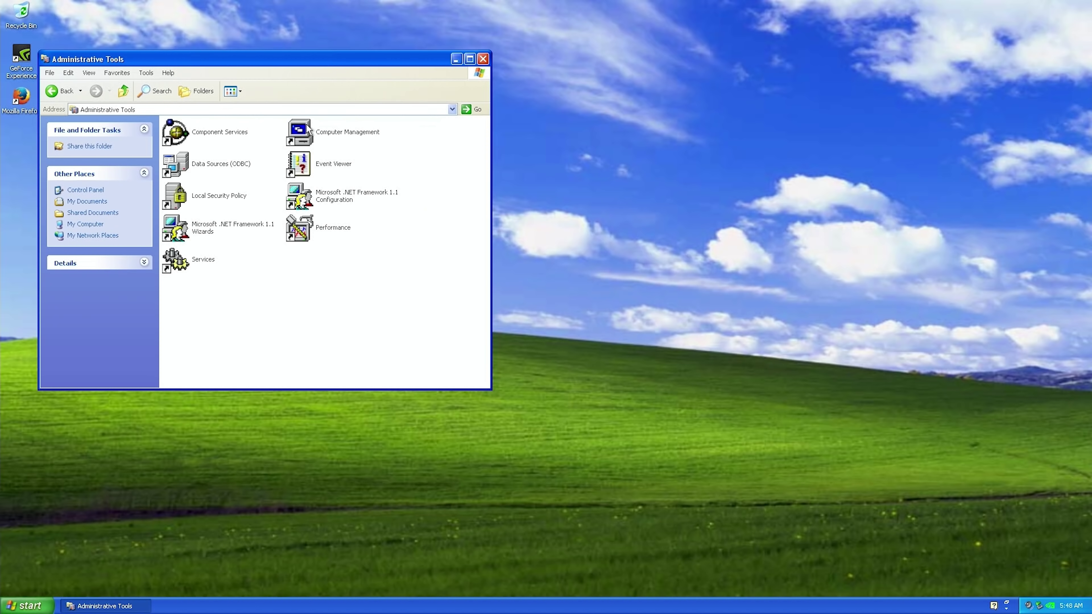
double_click(353, 125)
click(384, 53)
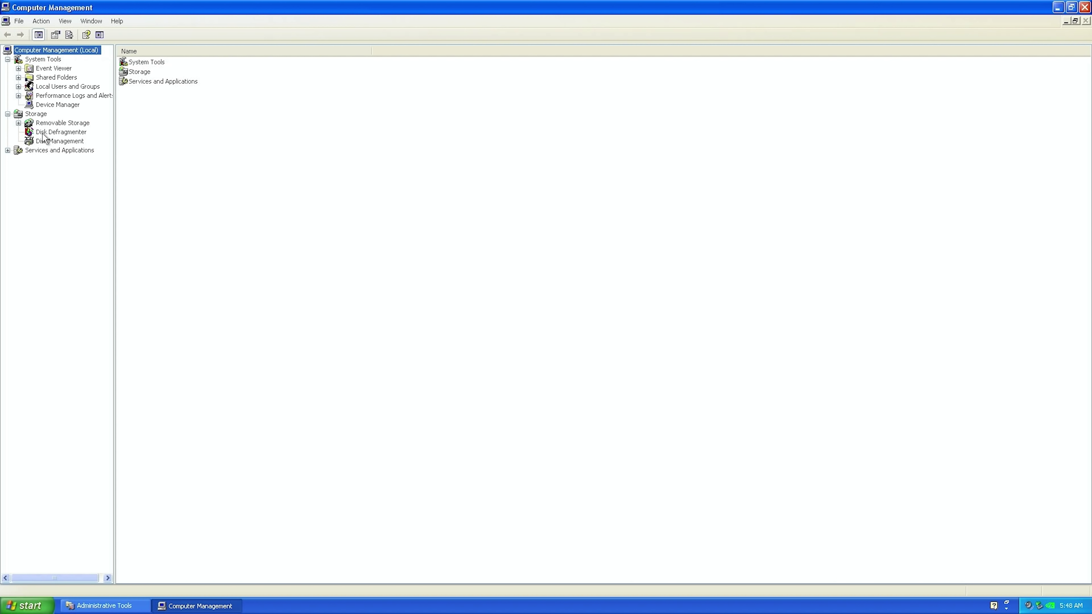
click(45, 142)
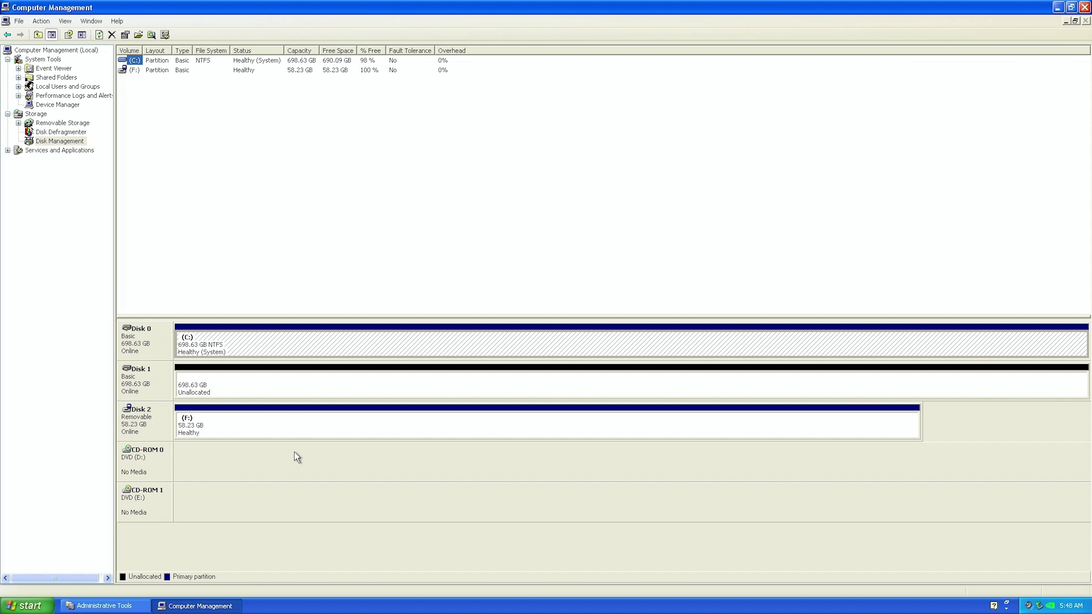
click(275, 387)
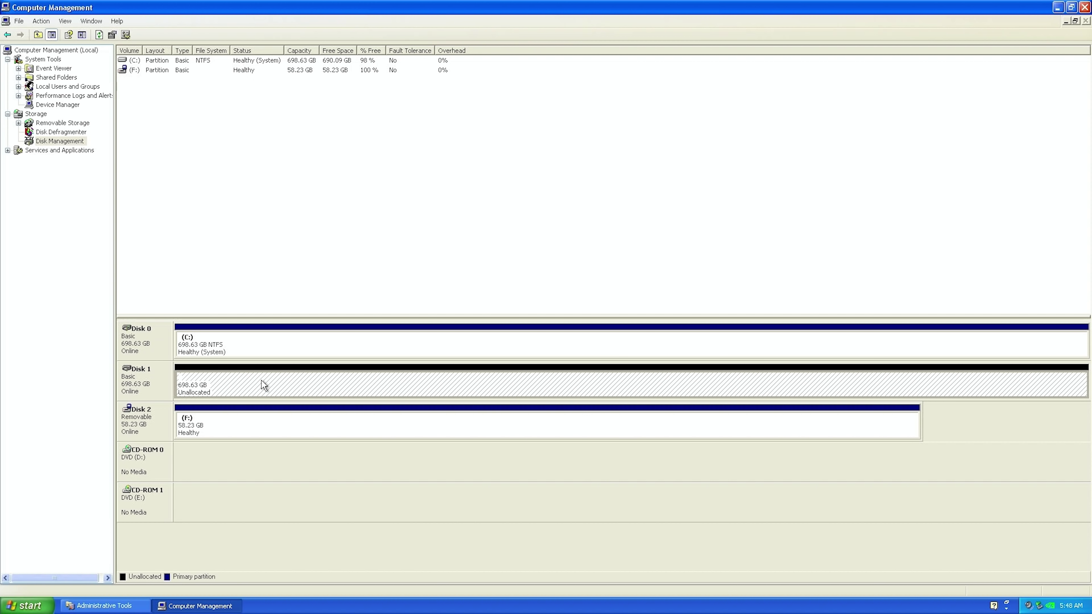
Step: Set up a new primary partition on Disk 1's unallocated space with the full 715402 MB and drive letter S
right_click(262, 381)
click(274, 384)
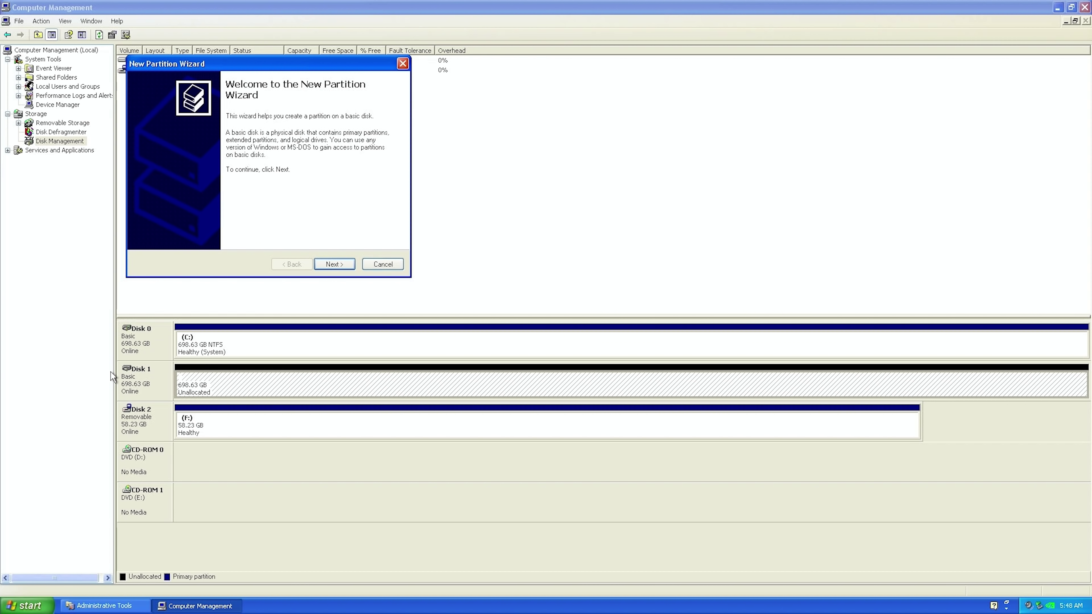
click(335, 264)
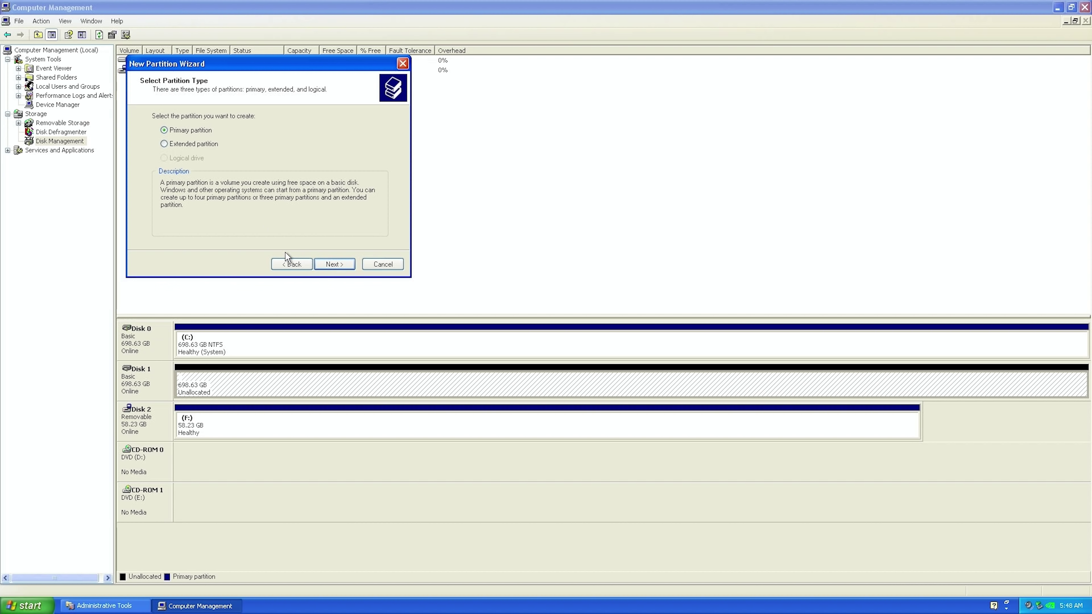
click(333, 264)
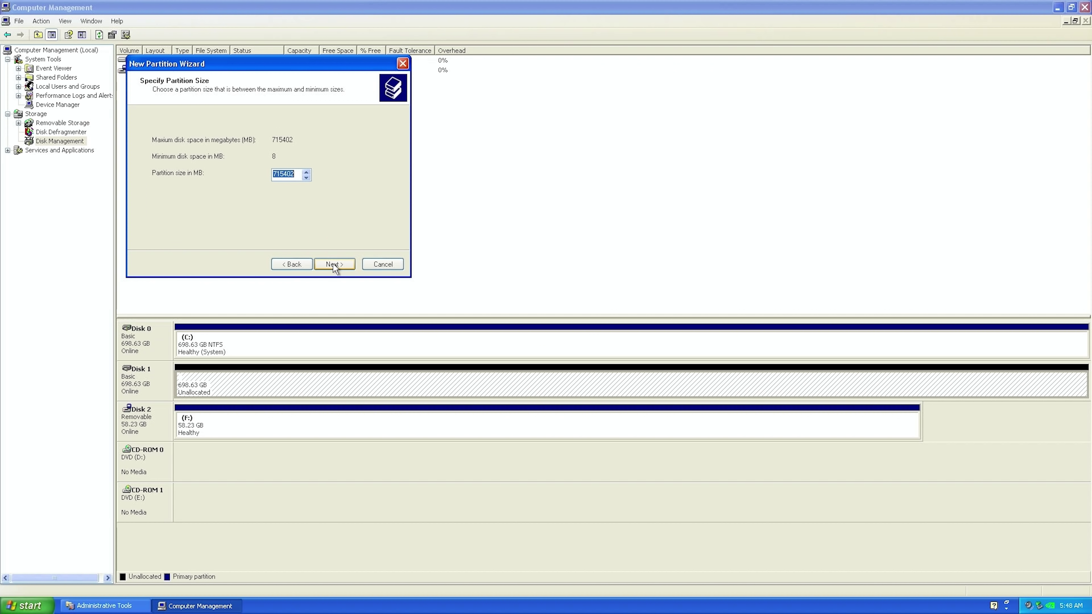
click(333, 264)
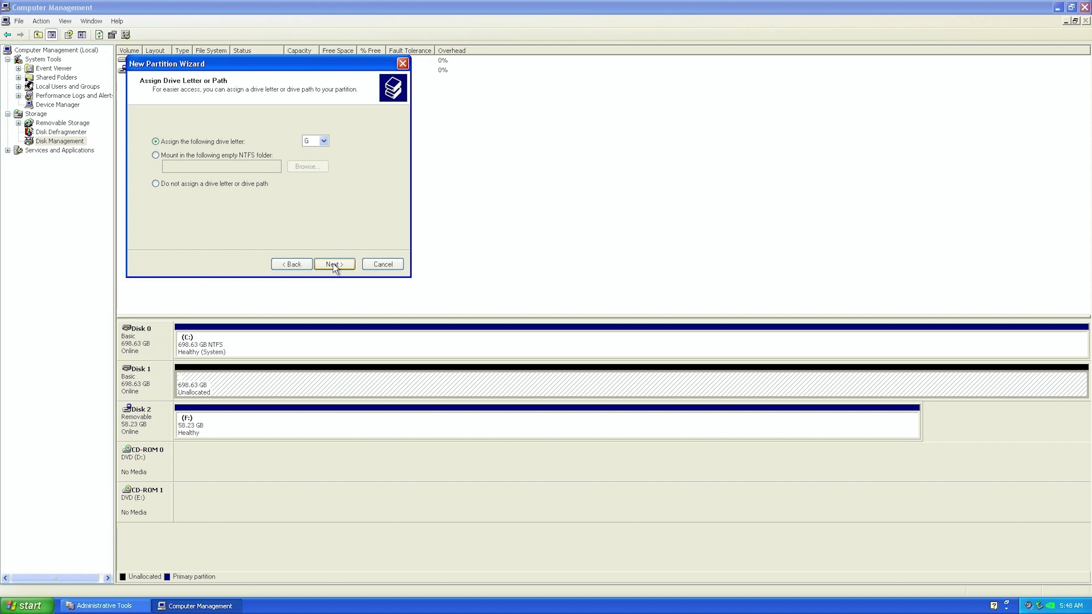
click(324, 141)
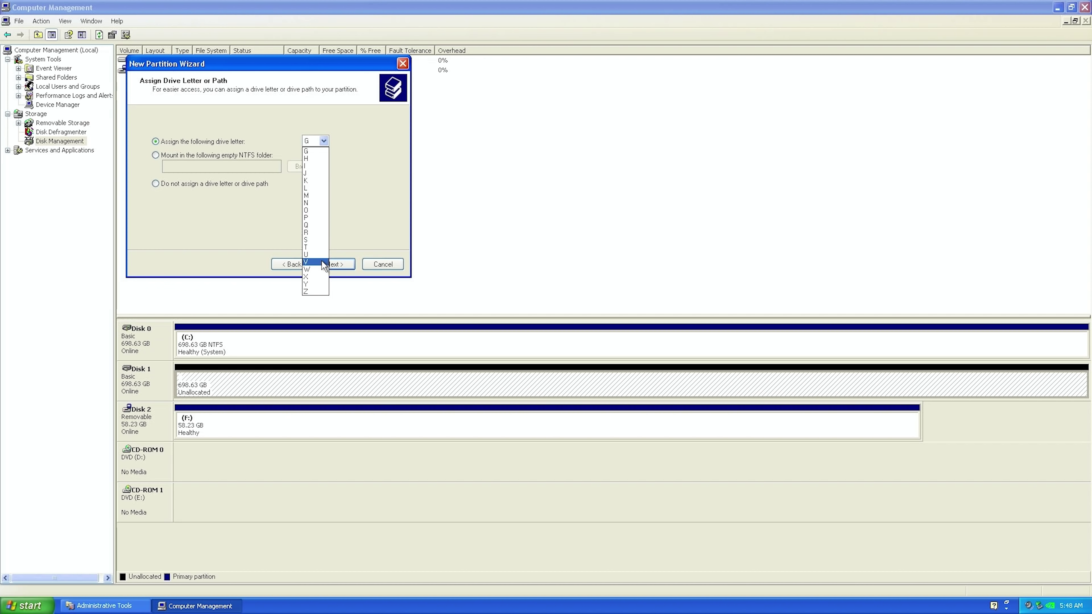
click(325, 258)
click(333, 265)
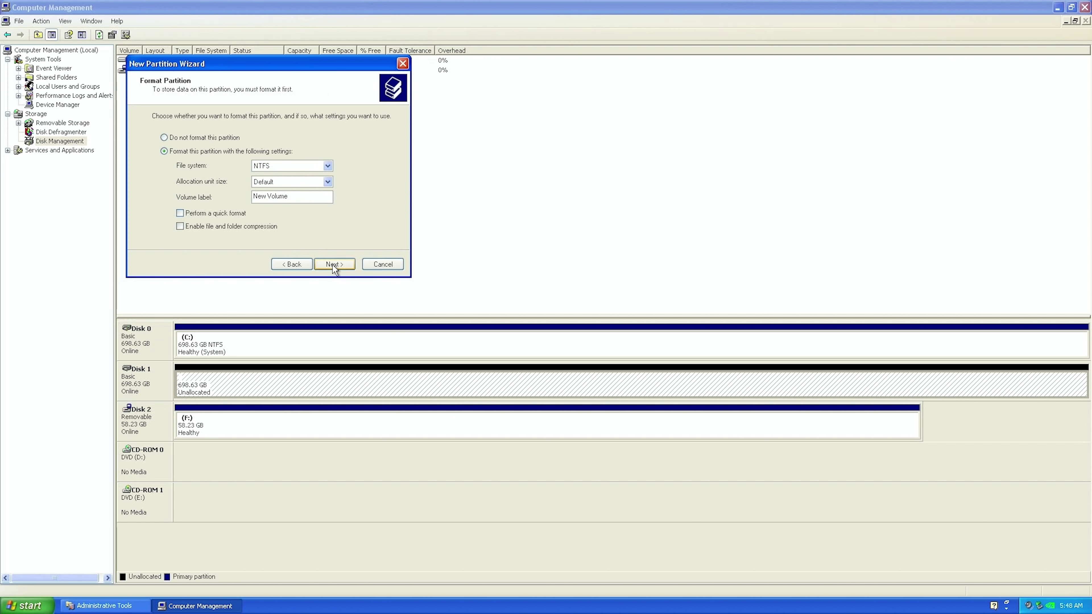
Step: Label the new partition Storage and create it with an NTFS quick format and default allocation unit size
drag(307, 198, 188, 195)
text(Storage)
click(332, 264)
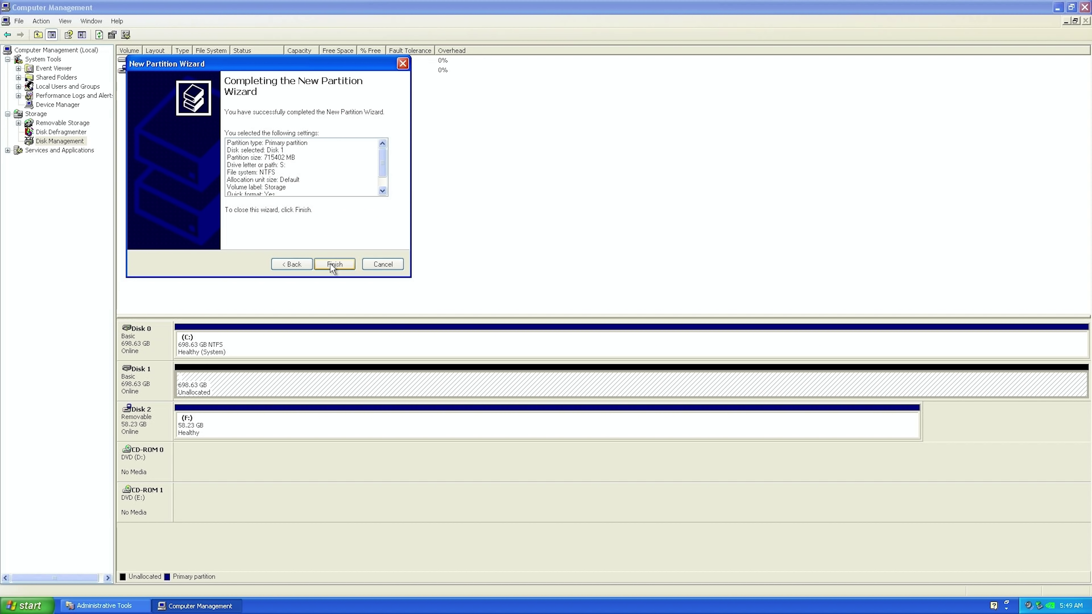
click(333, 264)
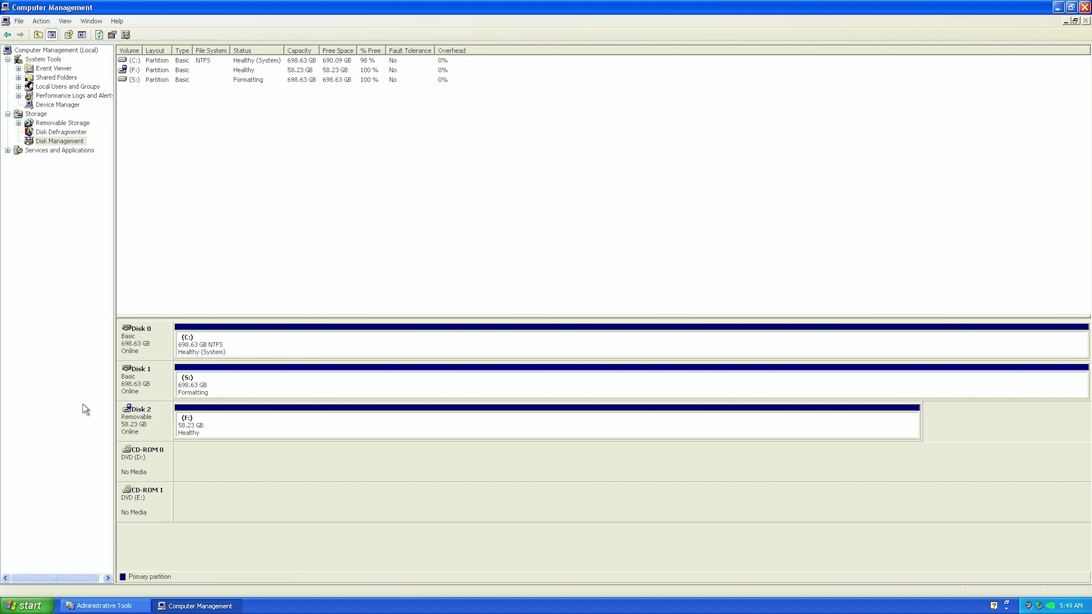
Step: Label the C: drive Boot, and close the Computer Management and Administrative Tools windows
right_click(204, 348)
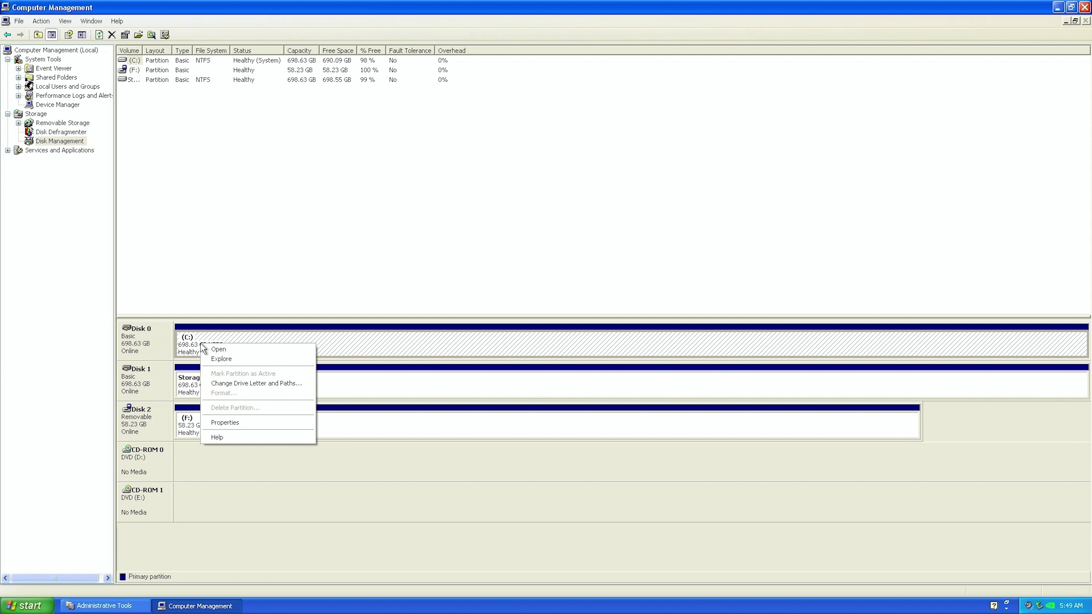
click(240, 425)
text(Boot)
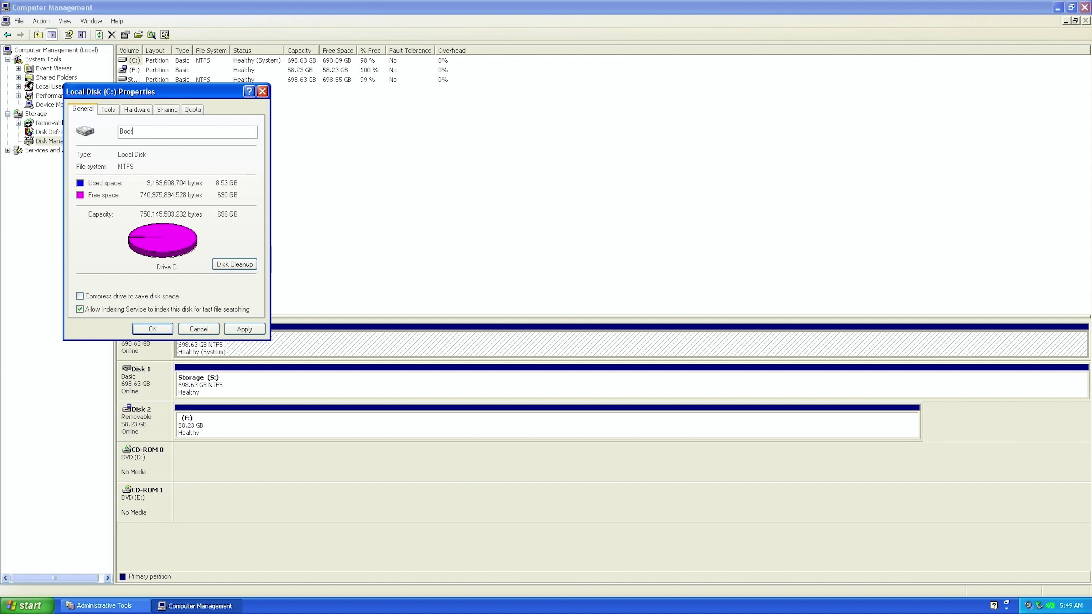
click(152, 329)
click(303, 470)
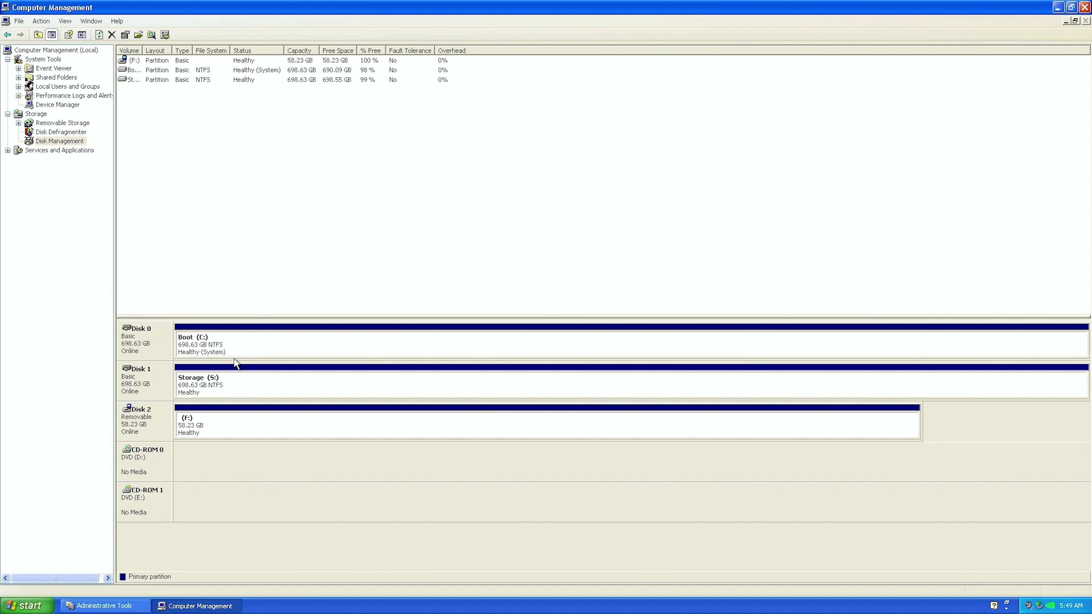
click(1085, 8)
click(484, 59)
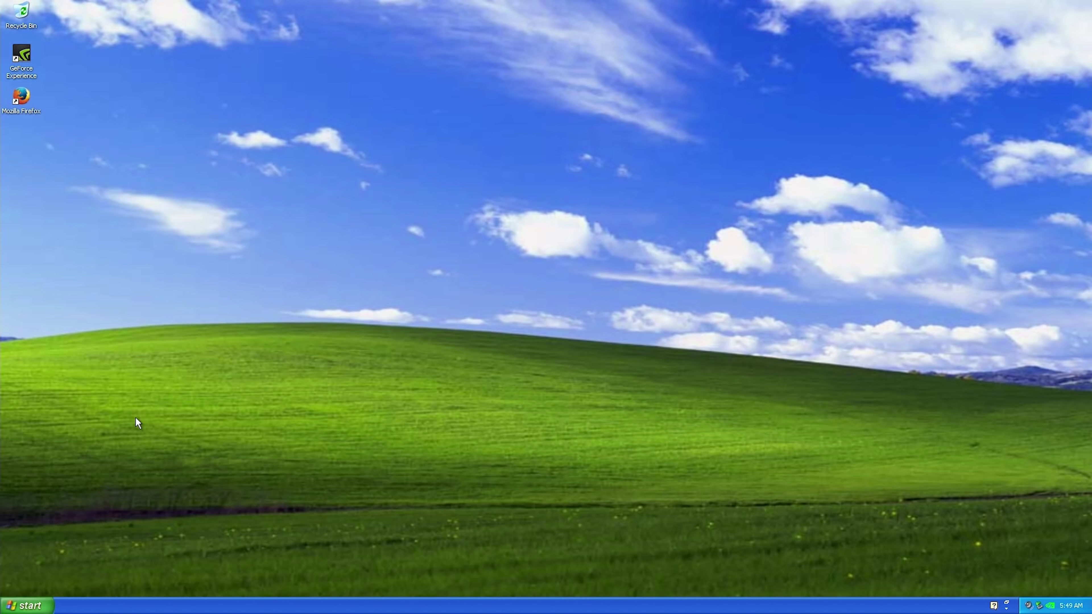
Step: Open My Computer and check the listed hard drives, including the free space on Storage (S:)
click(26, 605)
click(162, 445)
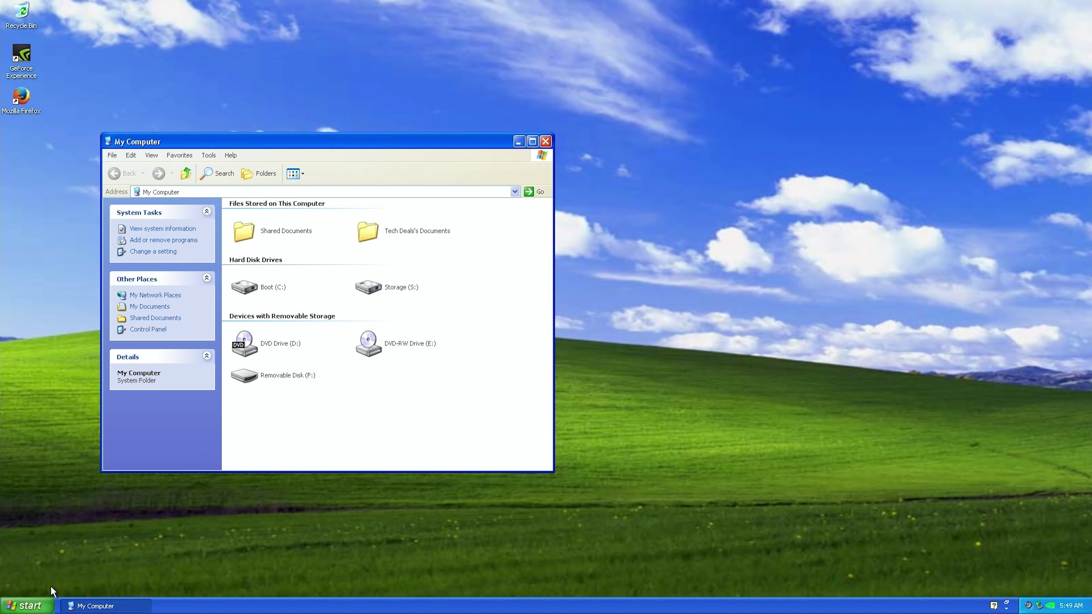
click(29, 605)
click(147, 444)
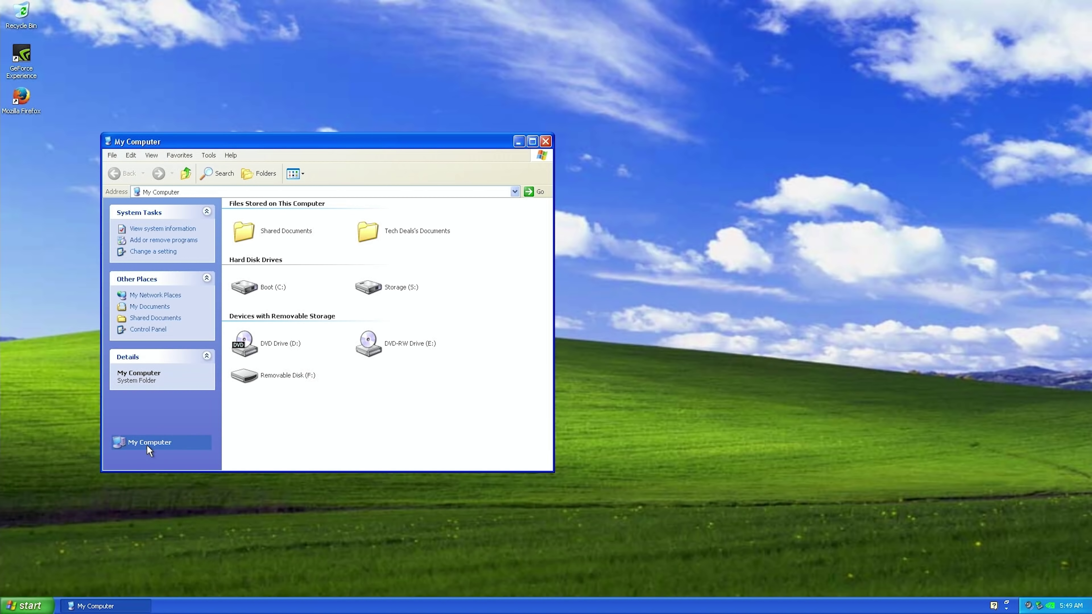
mouse_move(390, 291)
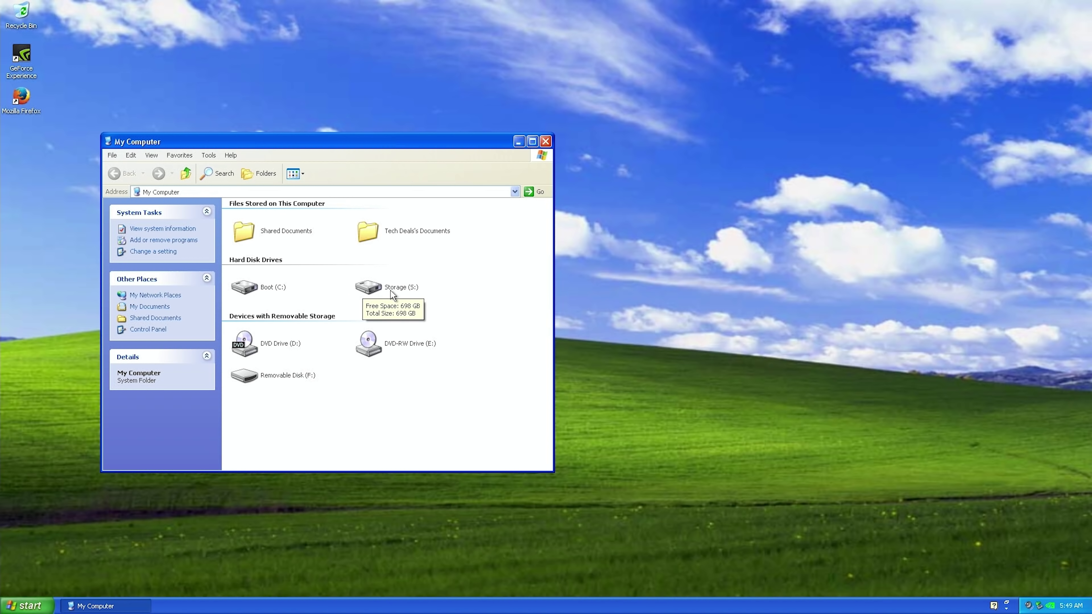
Step: Move the Steam XP folder and all Star Trek and Star Wars game folders from Removable Disk (F:) to Storage (S:)
double_click(264, 378)
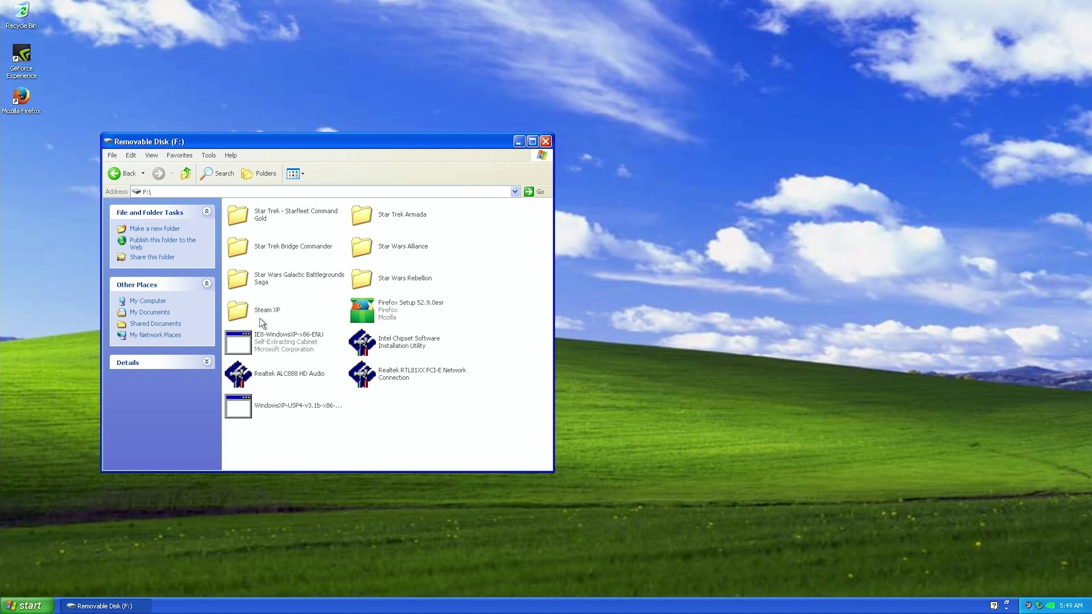
click(260, 312)
shift+click(395, 214)
shift+click(293, 214)
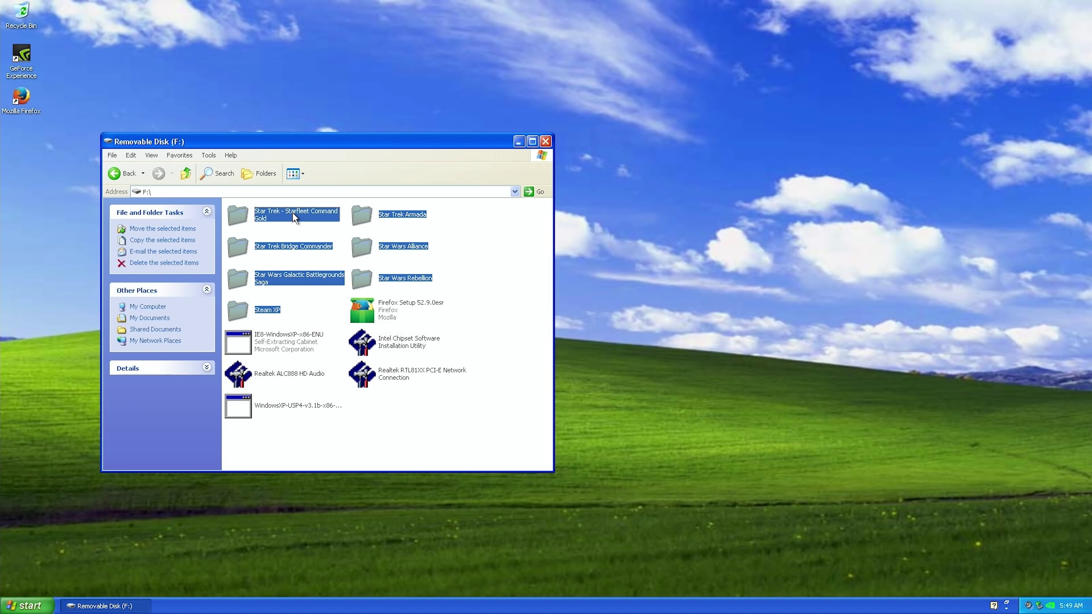
right_click(275, 218)
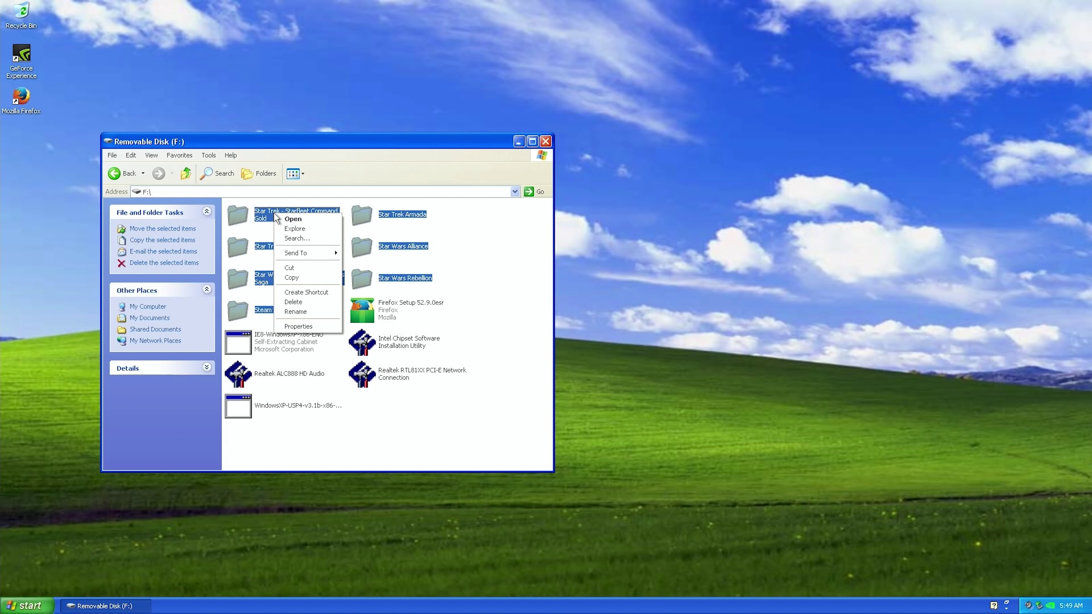
click(317, 268)
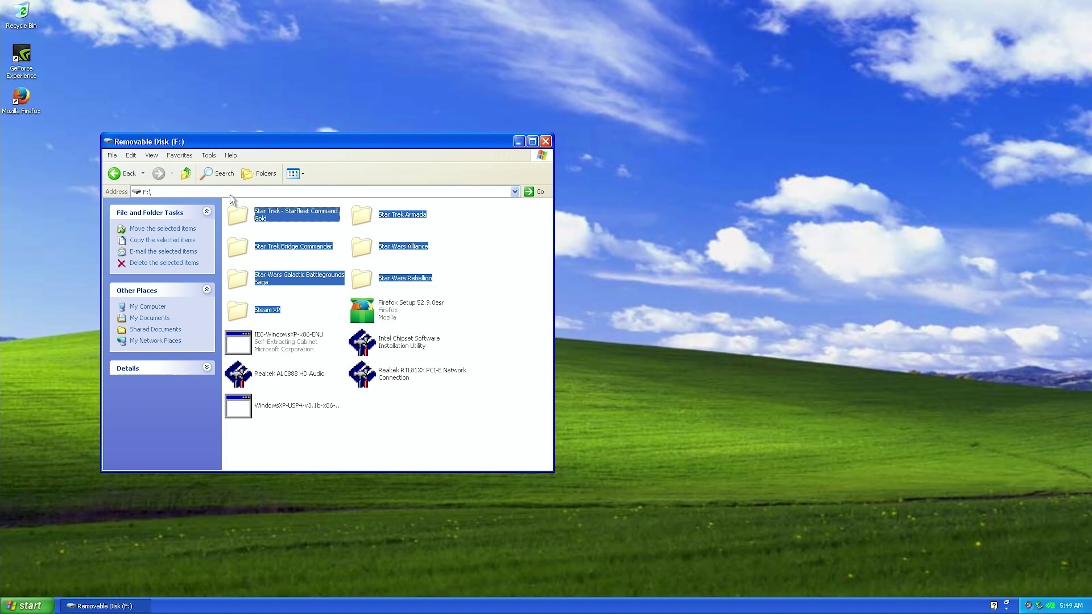
click(189, 171)
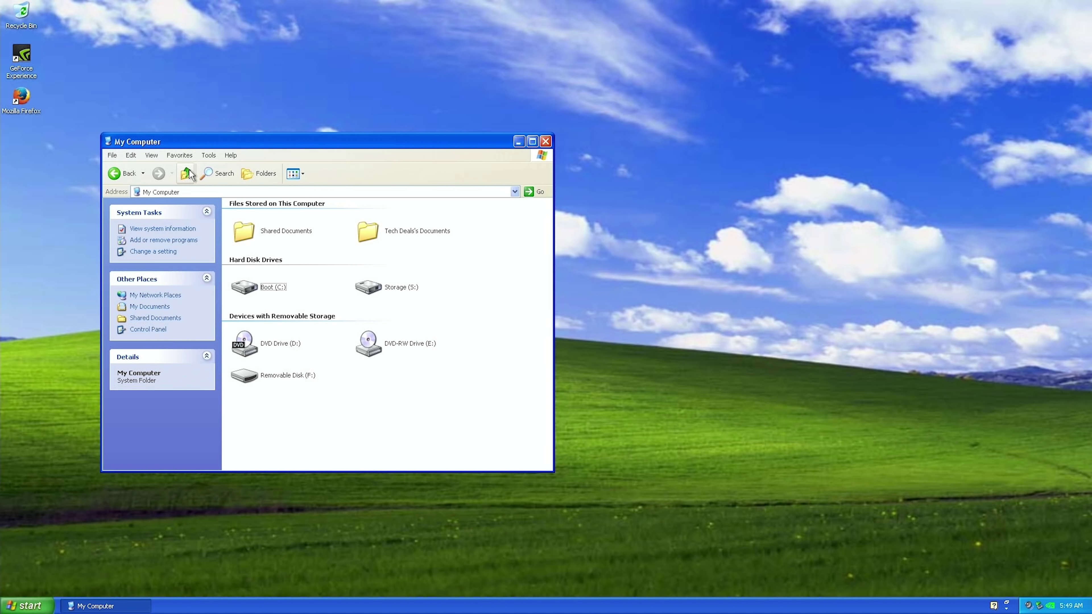
double_click(405, 282)
right_click(312, 289)
click(374, 337)
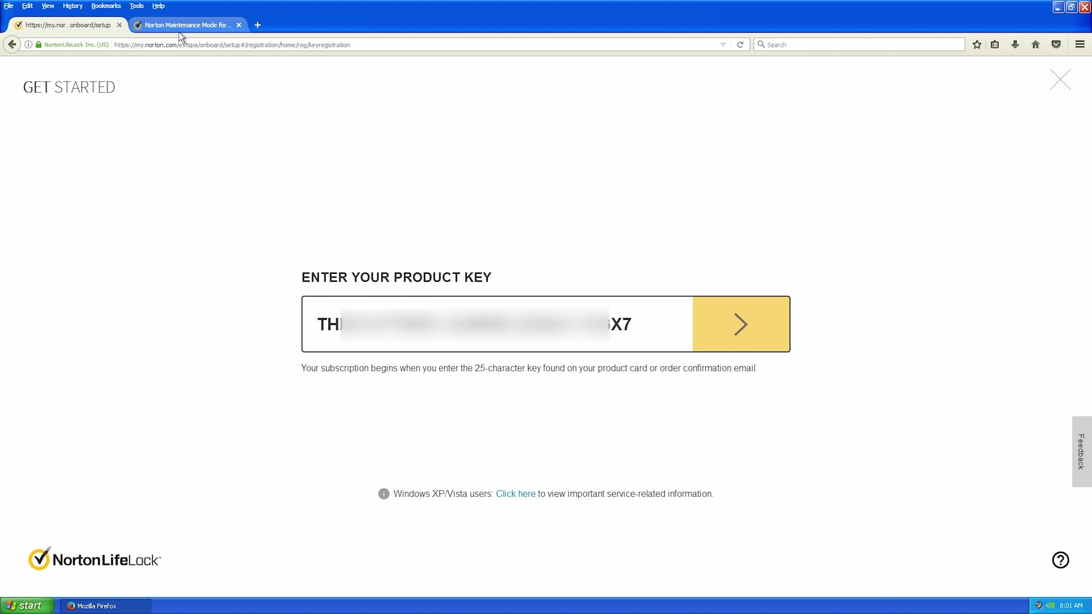
Step: Read the Norton Maintenance Mode article for Windows XP and Vista, examining which services continue under Maintenance Mode
click(179, 23)
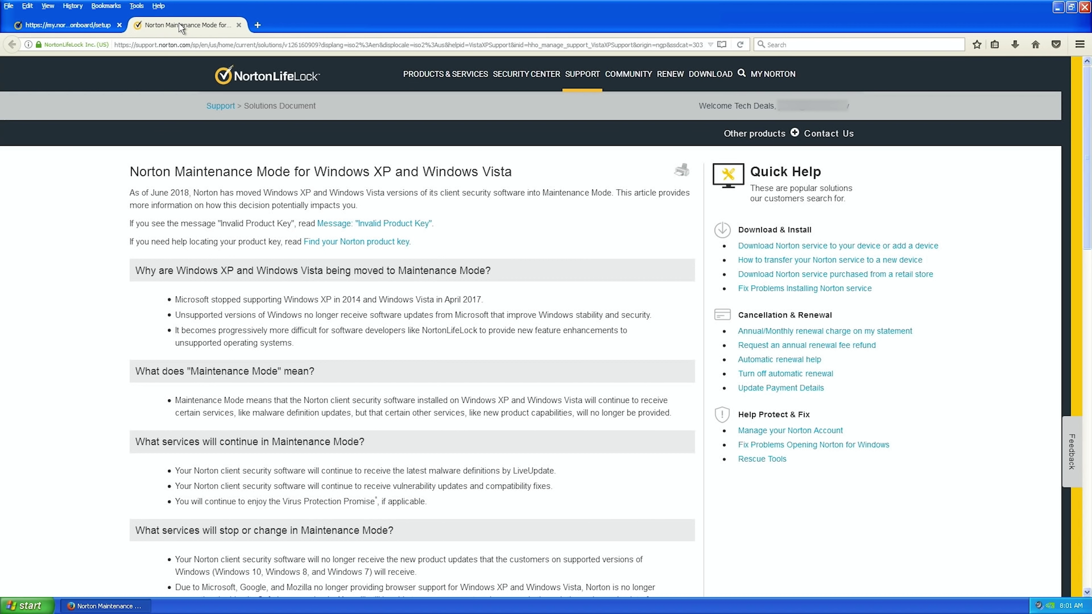
drag(129, 171, 392, 171)
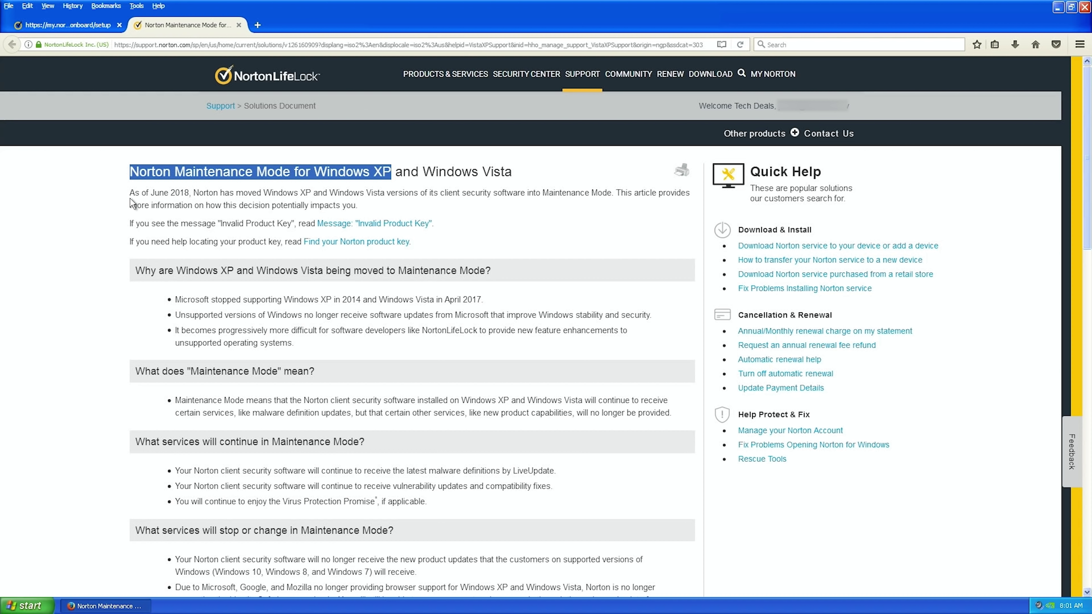
click(145, 198)
click(110, 233)
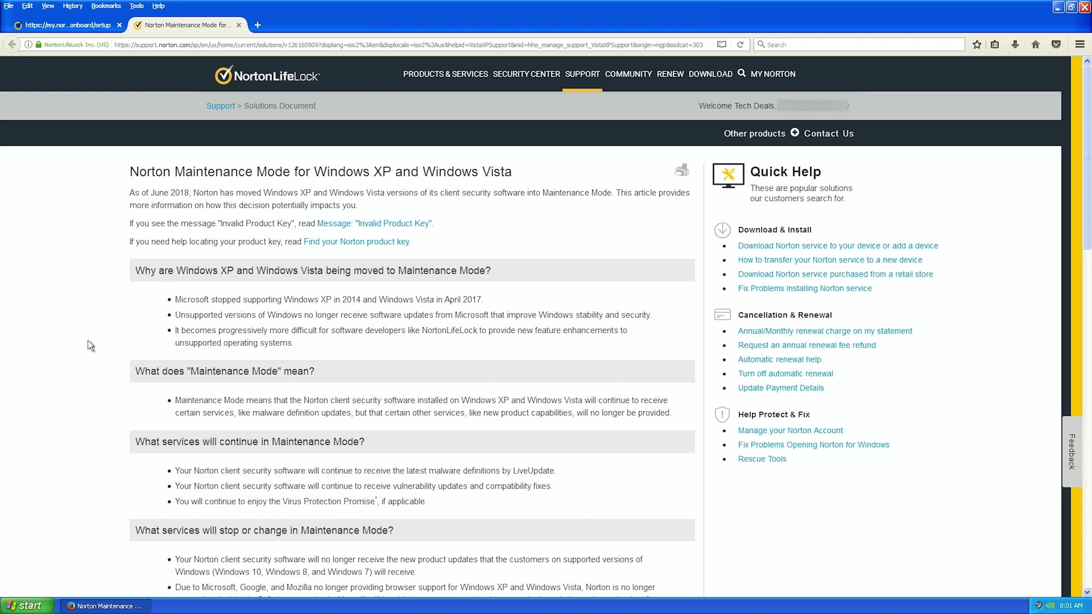
scroll(100, 328, down, 5)
drag(178, 275, 441, 277)
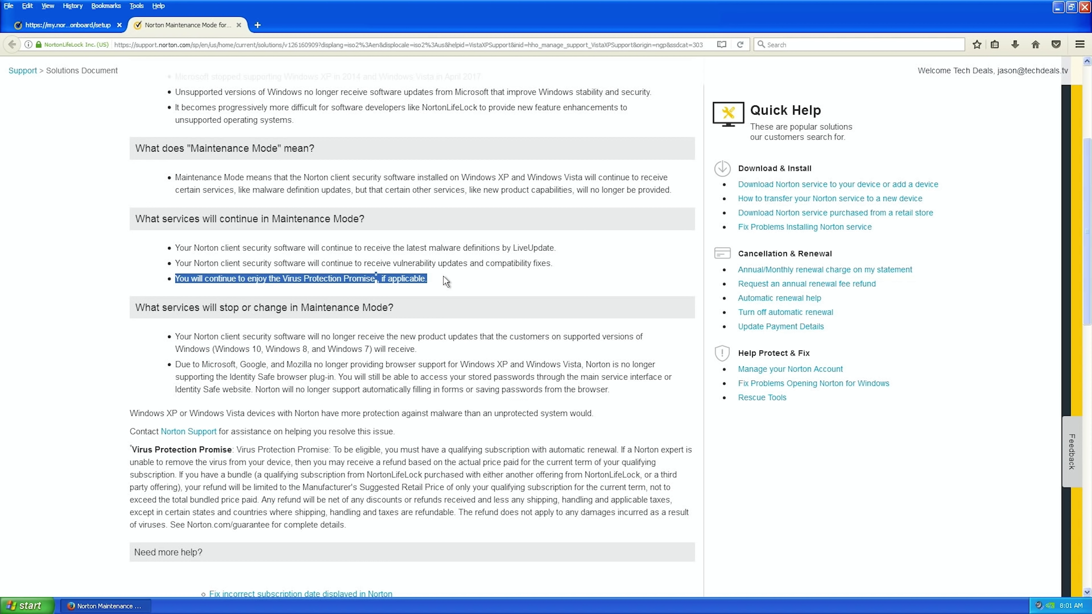
click(132, 257)
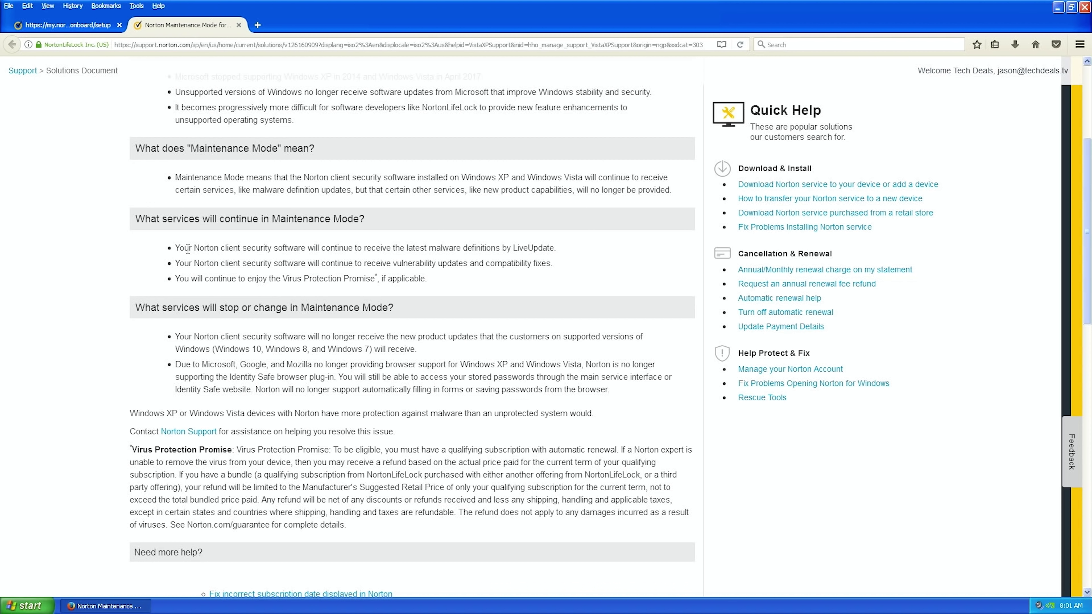
drag(177, 248, 575, 252)
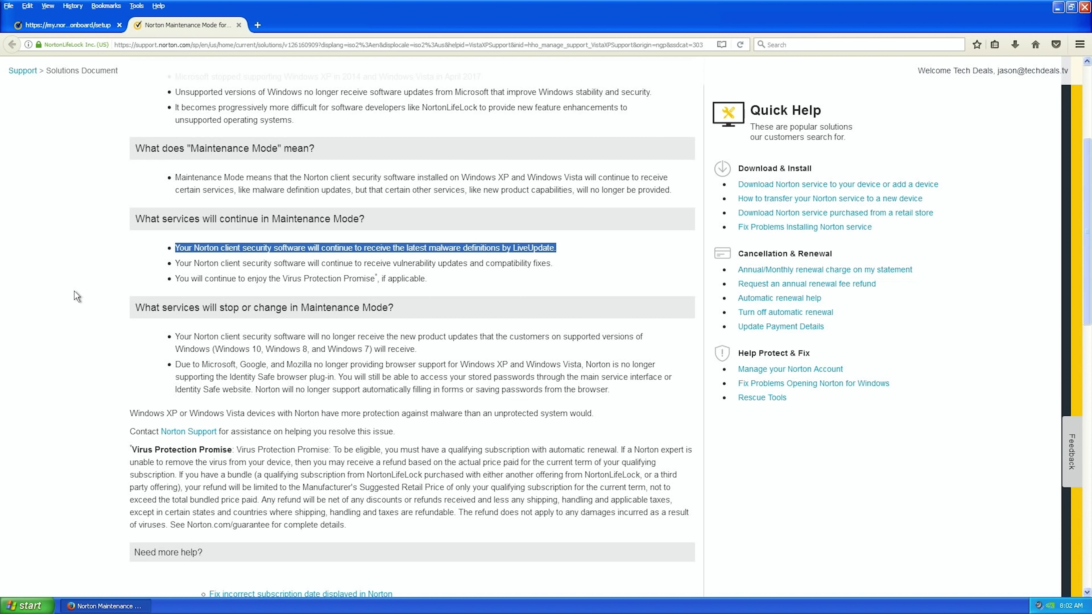
scroll(74, 293, up, 5)
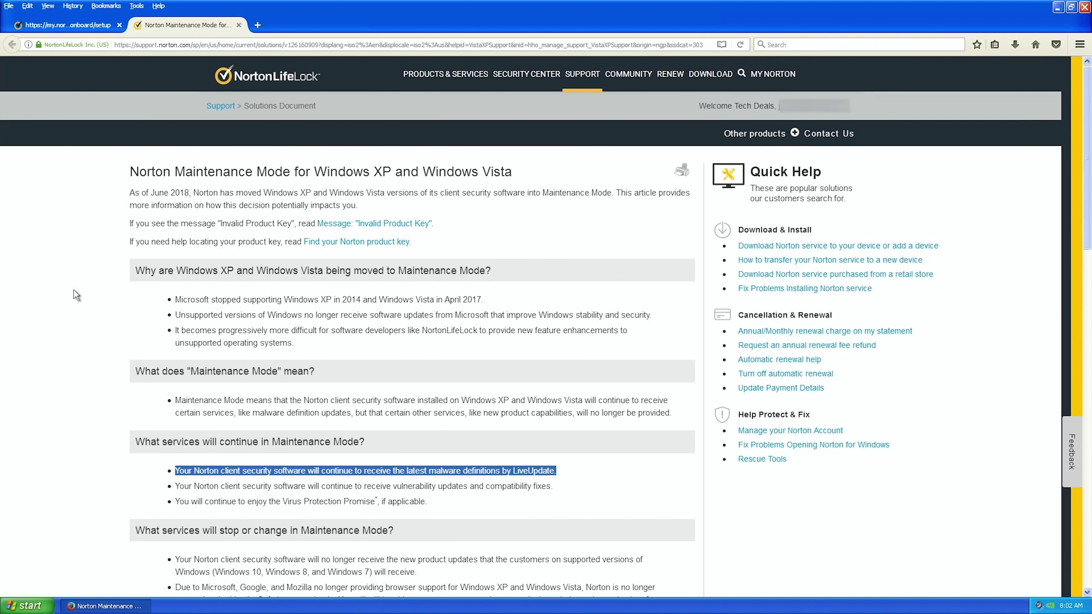
click(76, 296)
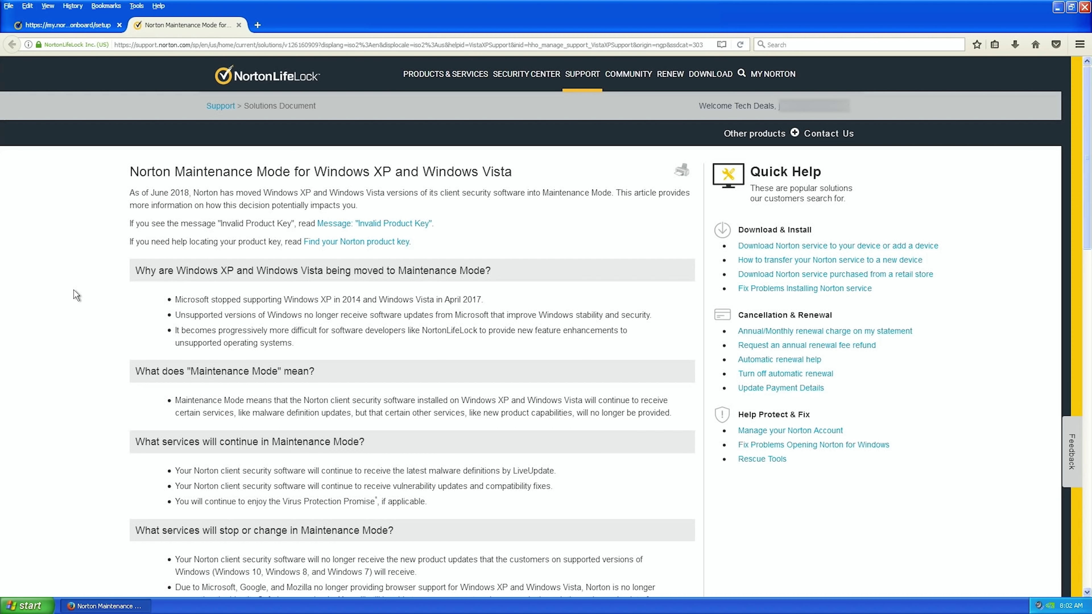
Step: Return to the Norton setup page, submit the filled-in product key and skip the automatic renewal offer
click(73, 30)
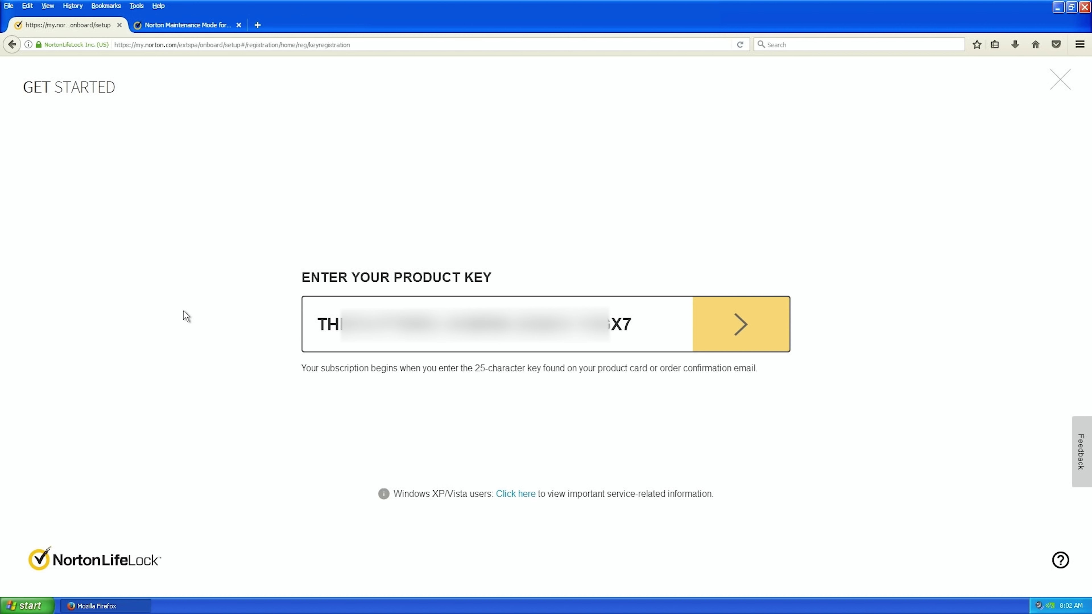
click(741, 328)
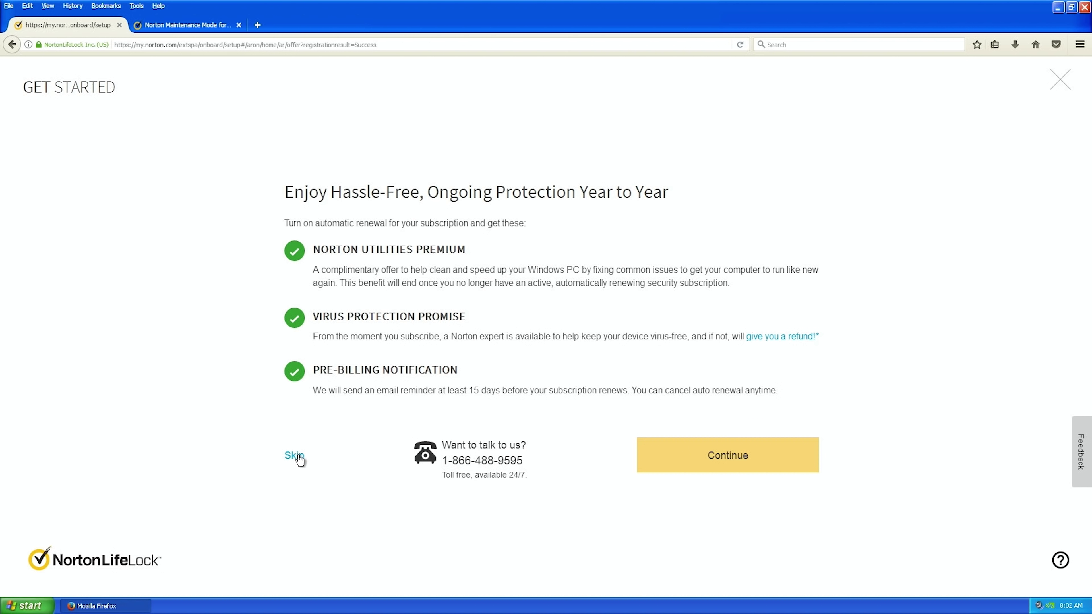
click(240, 521)
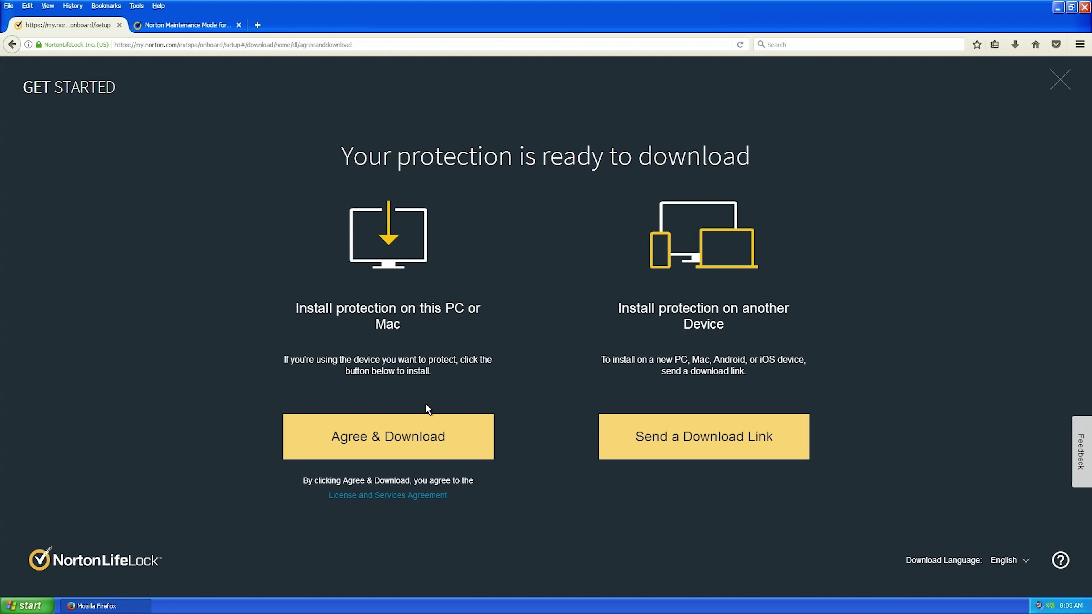
Step: Agree to the Norton license, save NortonN360Downloader.exe on this PC and show the recent browser downloads
click(386, 439)
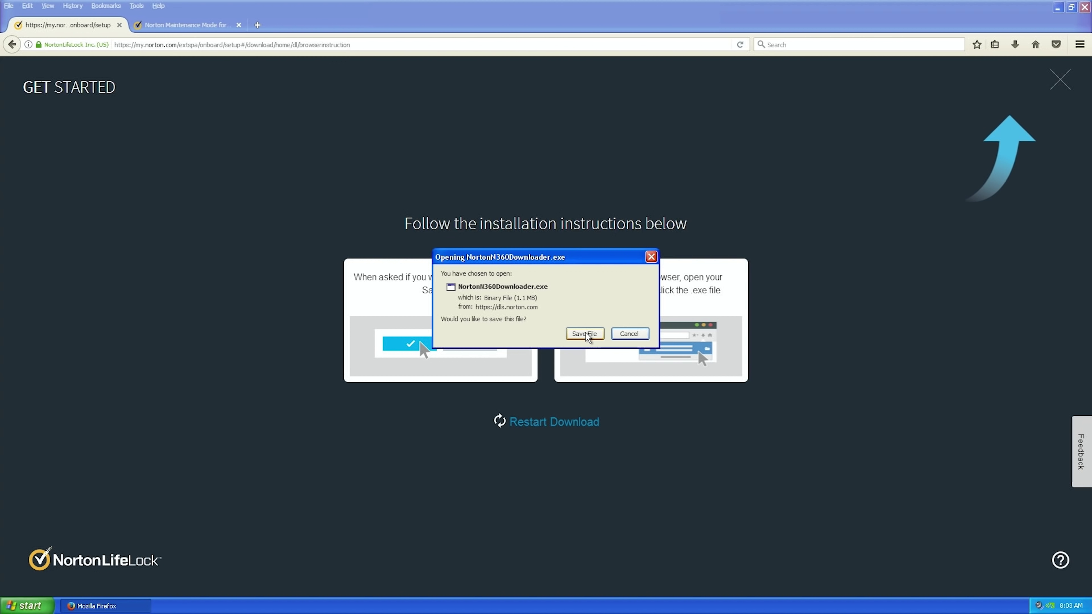
click(585, 334)
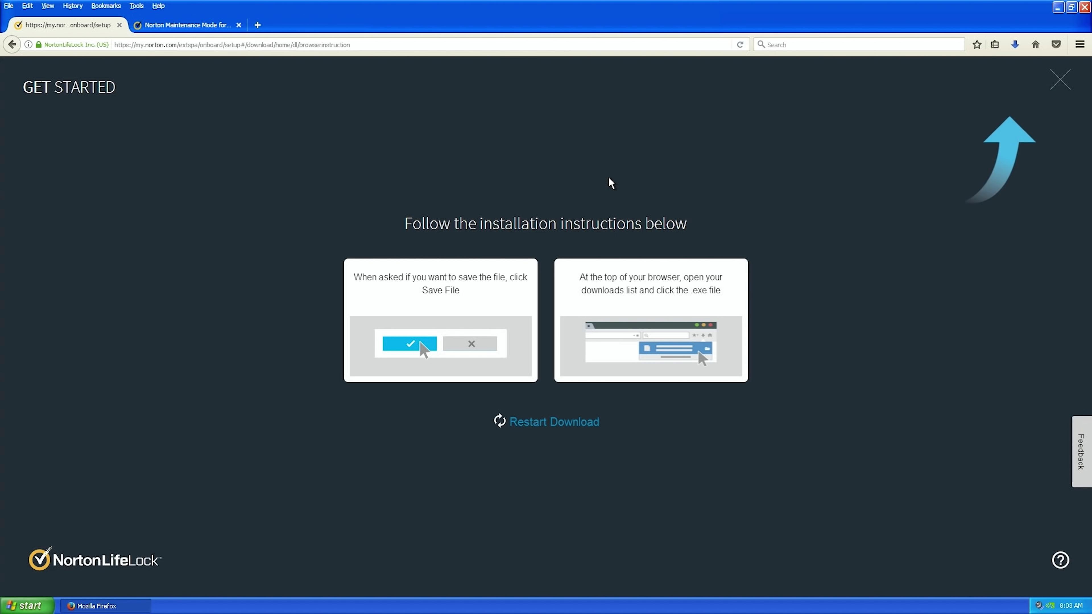
click(1015, 44)
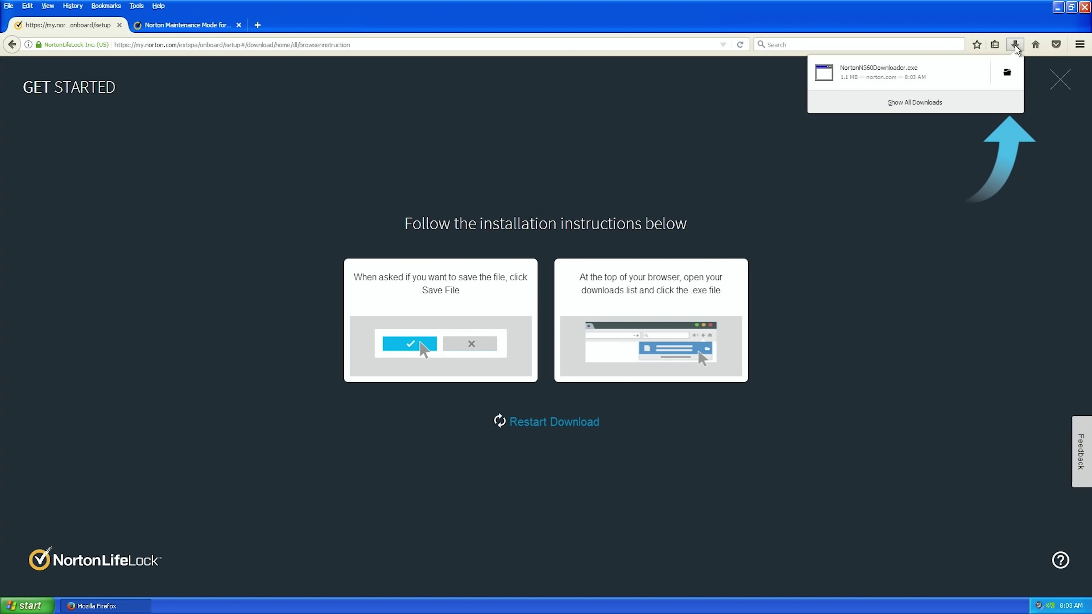
Step: Run the downloaded NortonN360Downloader.exe, allow it past the security warning and close Firefox with both open pages
click(883, 73)
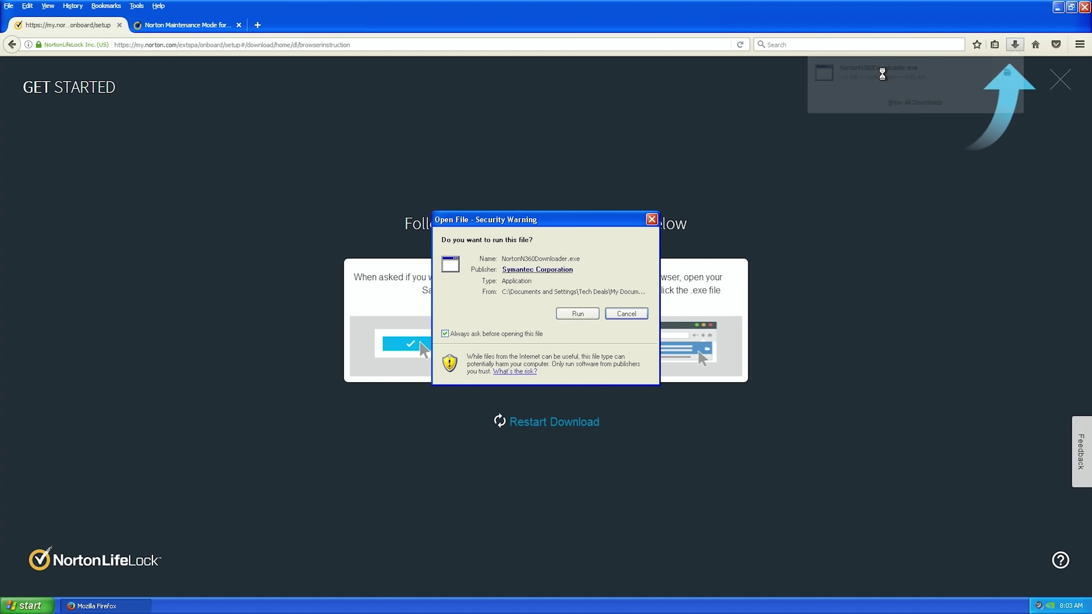
click(577, 314)
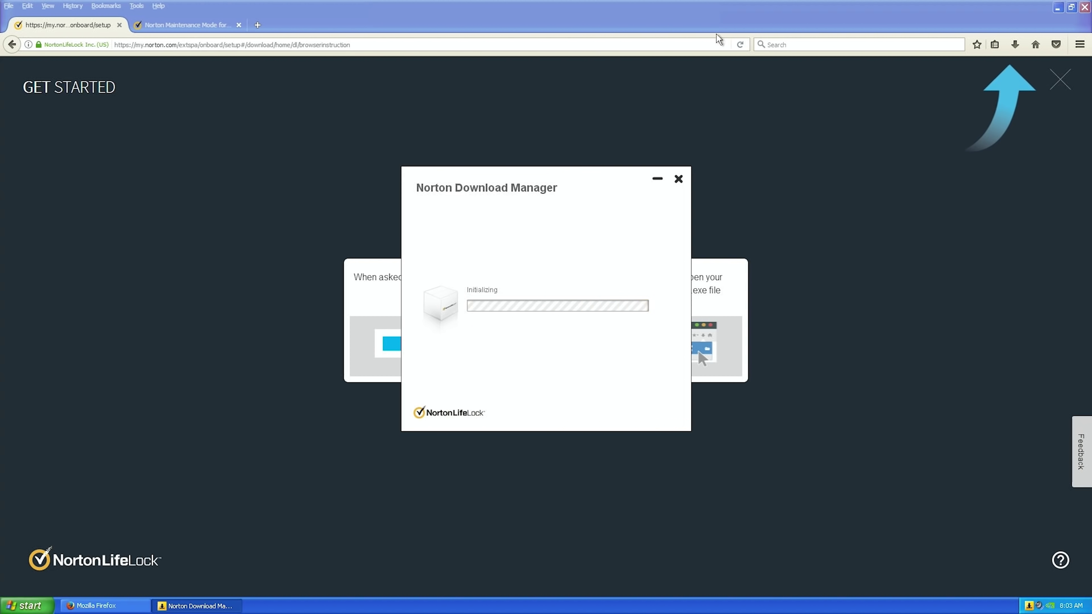
click(1080, 8)
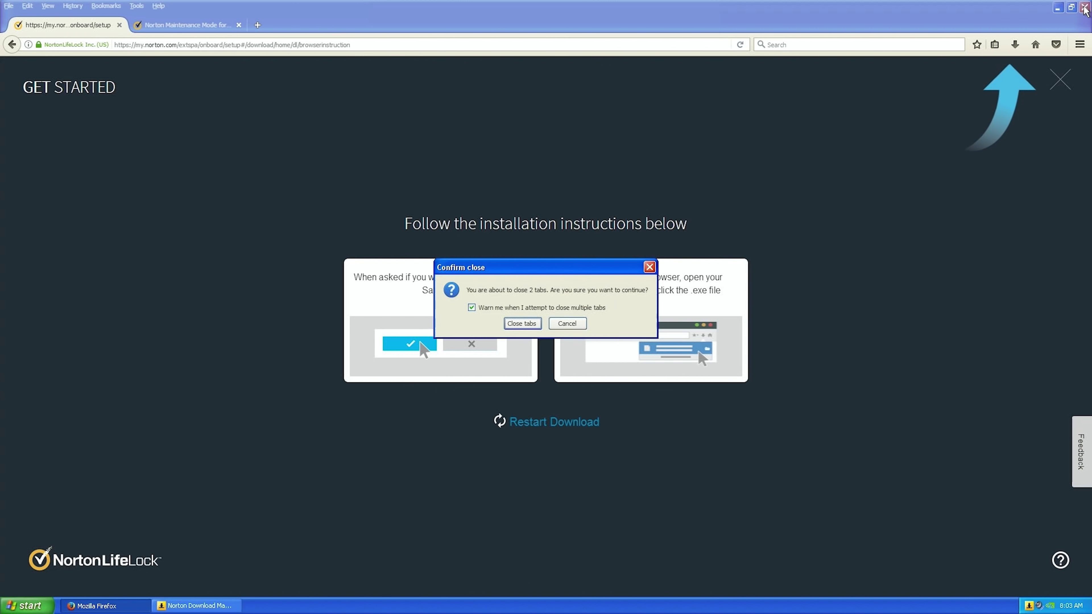
click(487, 325)
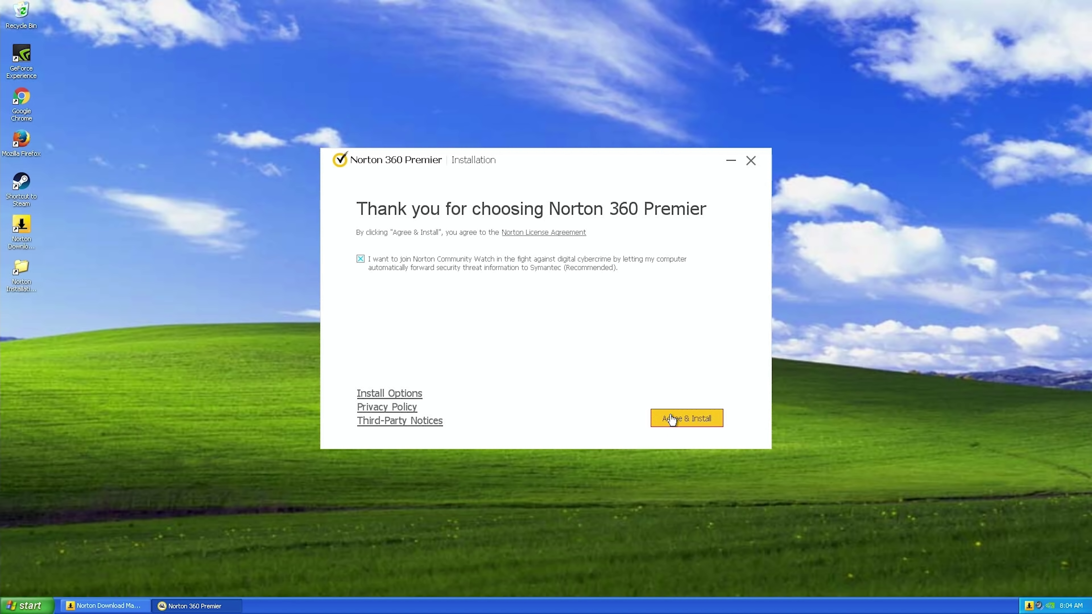
Step: Install Norton 360 Premier to C:\Program Files\Norton Security with Community Watch enabled, and skip the welcome tour
click(391, 395)
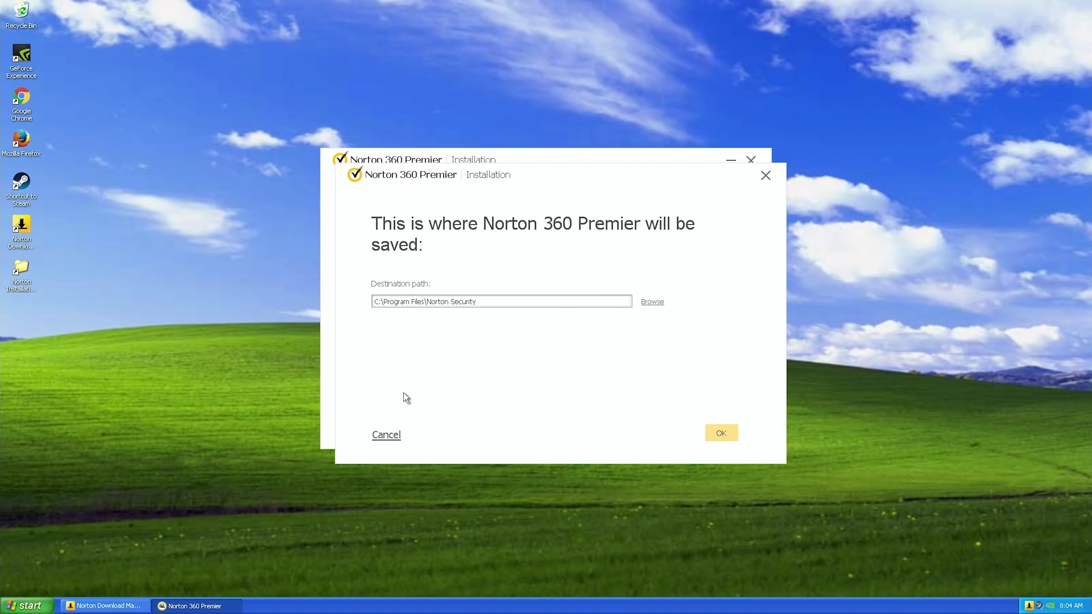
click(721, 433)
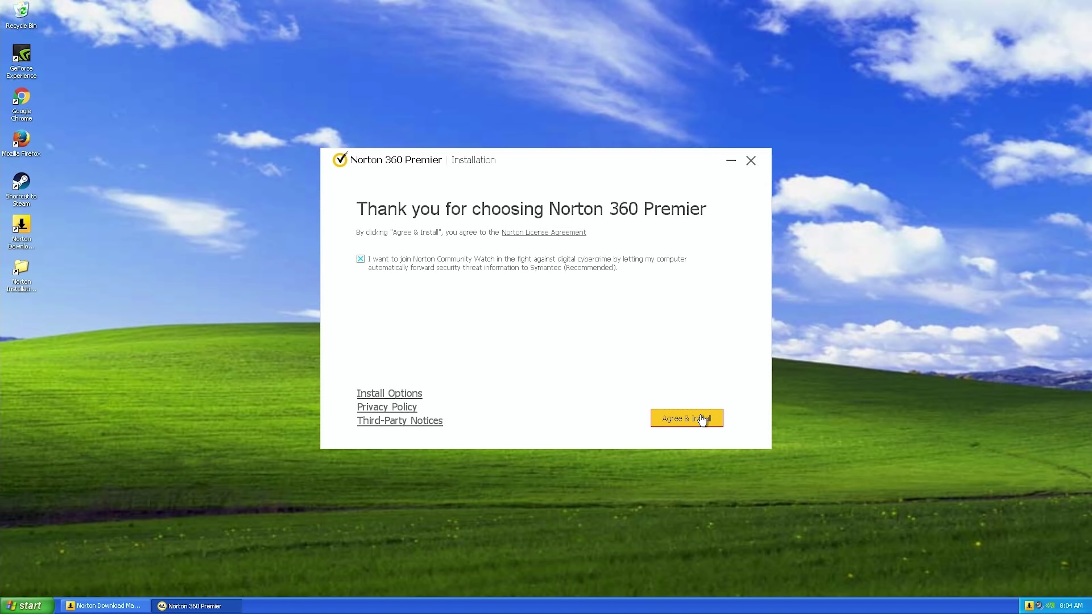
click(683, 426)
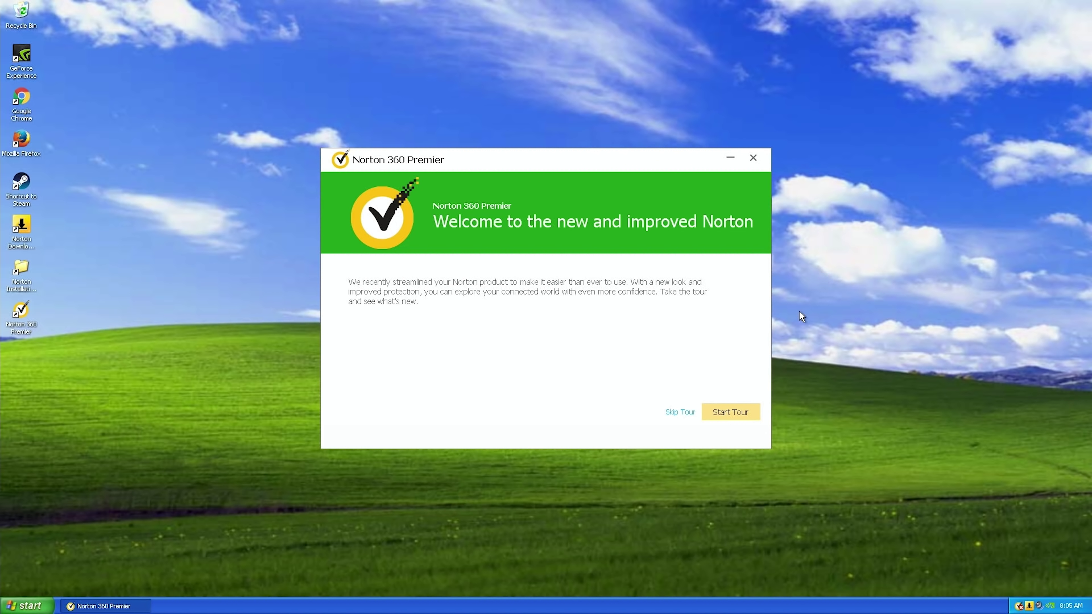
click(679, 412)
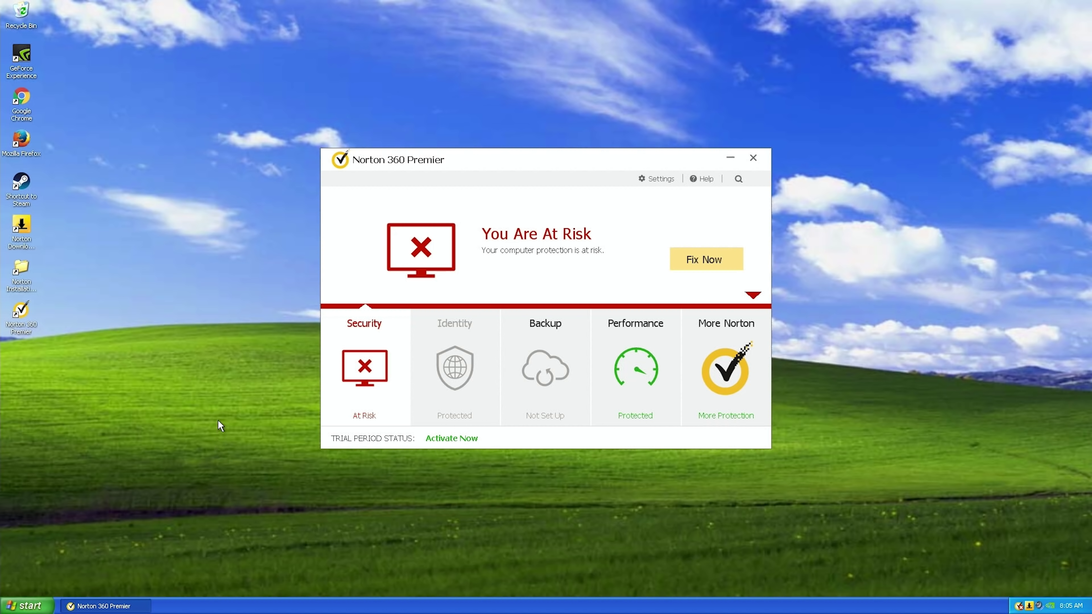
Step: Fix the reported Norton protection risks, finish the accompanying LiveUpdate and run a Quick Scan
click(720, 267)
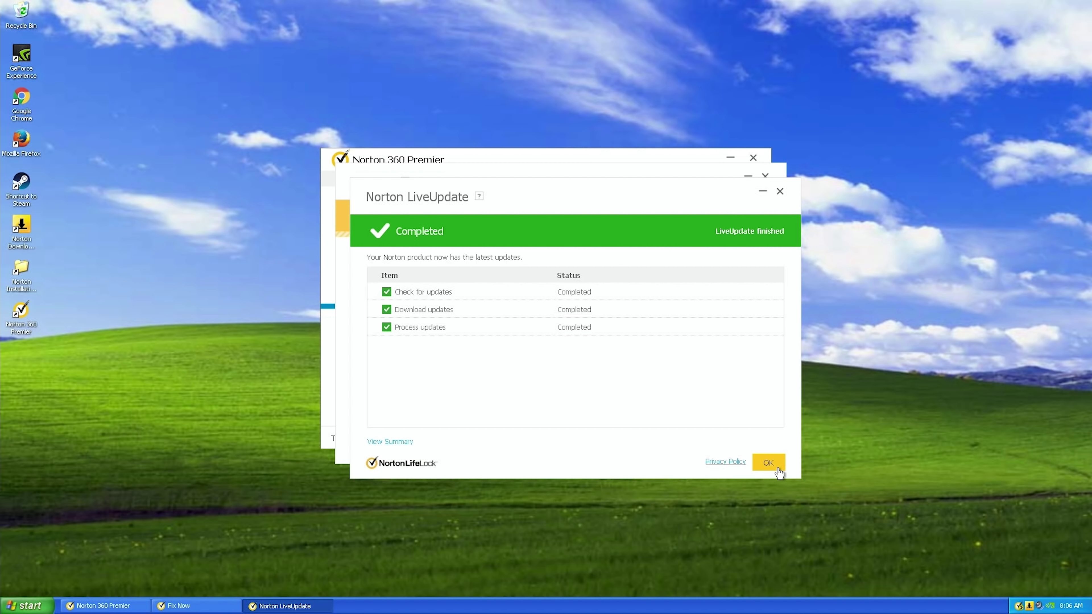
click(770, 464)
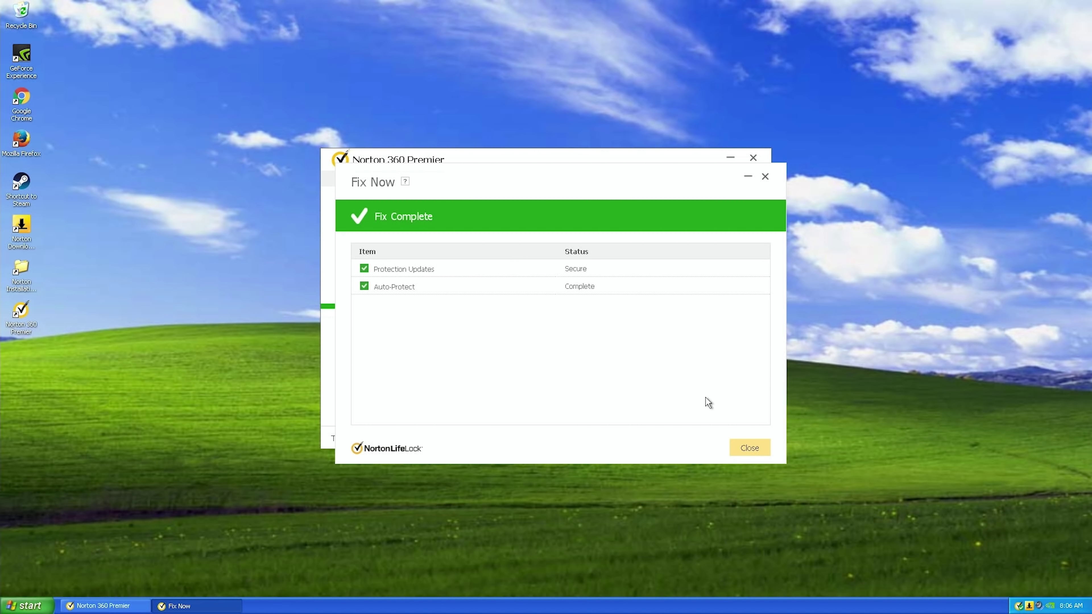
click(759, 452)
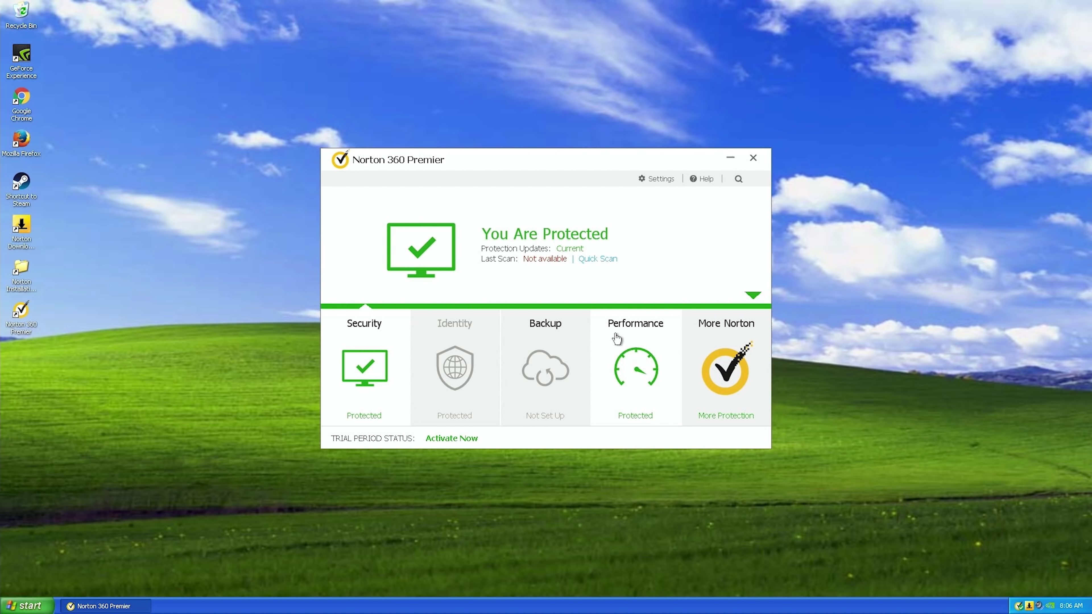
click(592, 261)
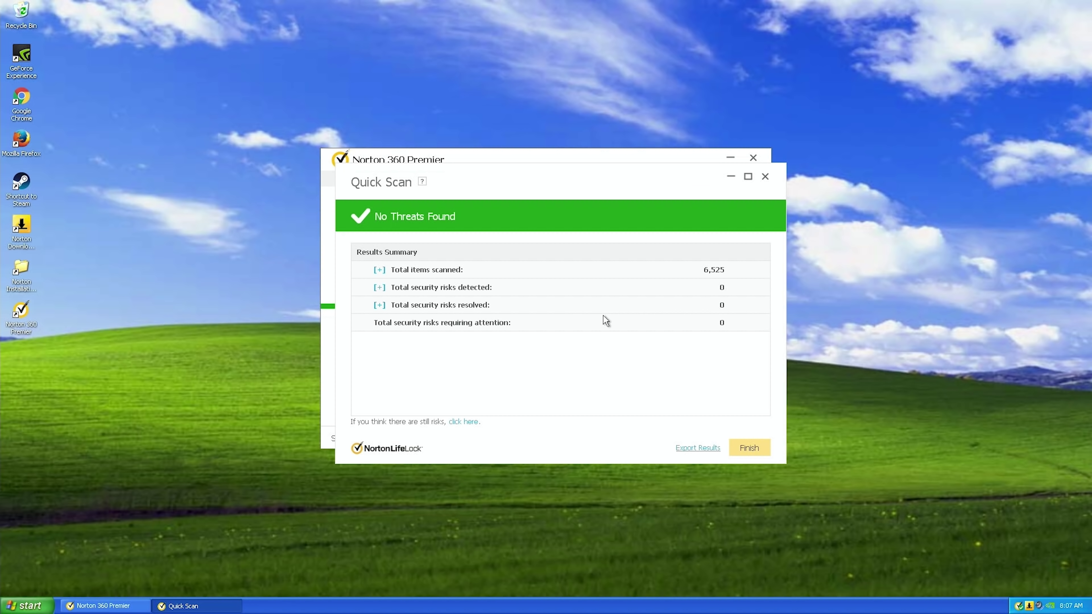
click(758, 449)
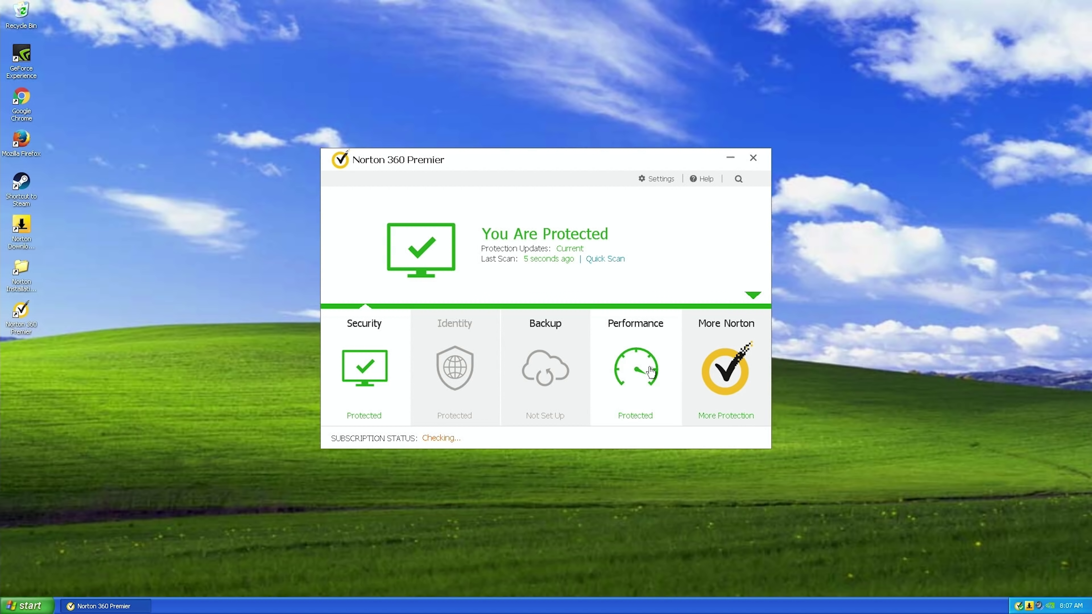
Step: Run Norton LiveUpdate from the expanded security options, dismiss the update window and close Norton 360 Premier
click(753, 296)
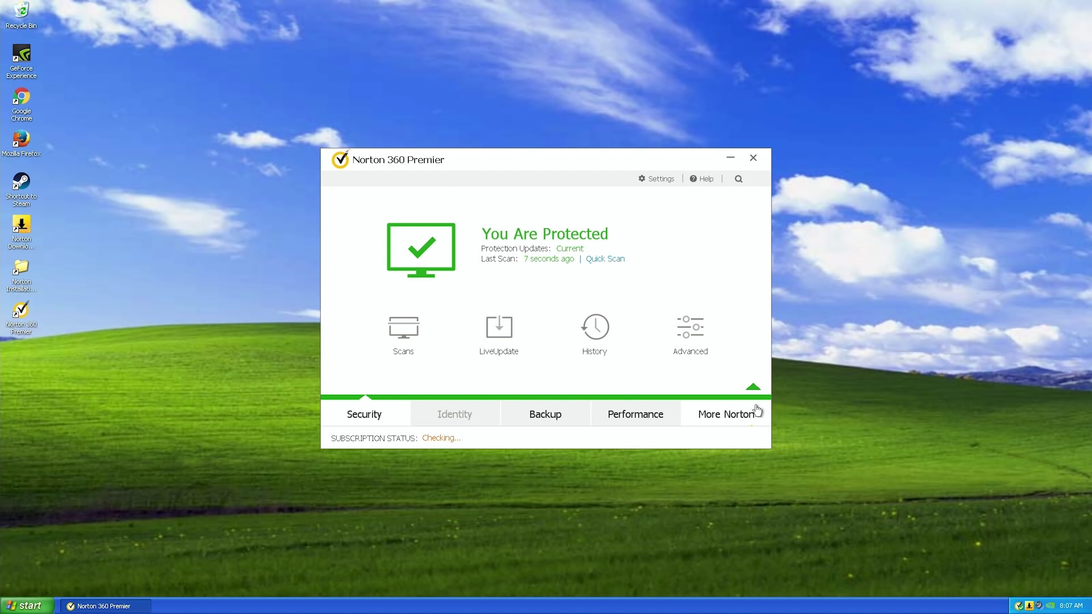
click(499, 328)
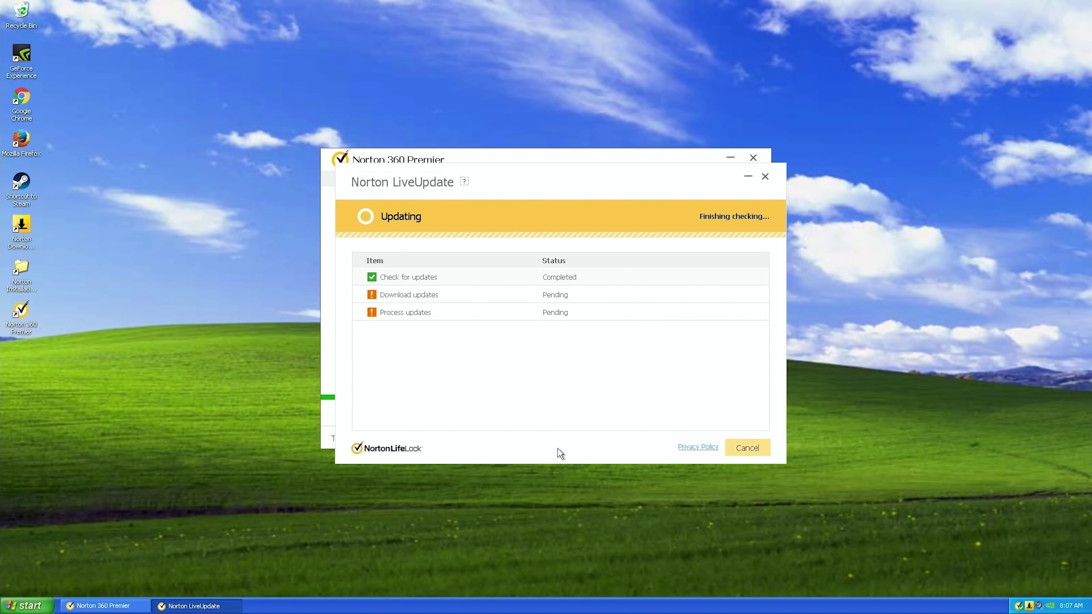
click(754, 448)
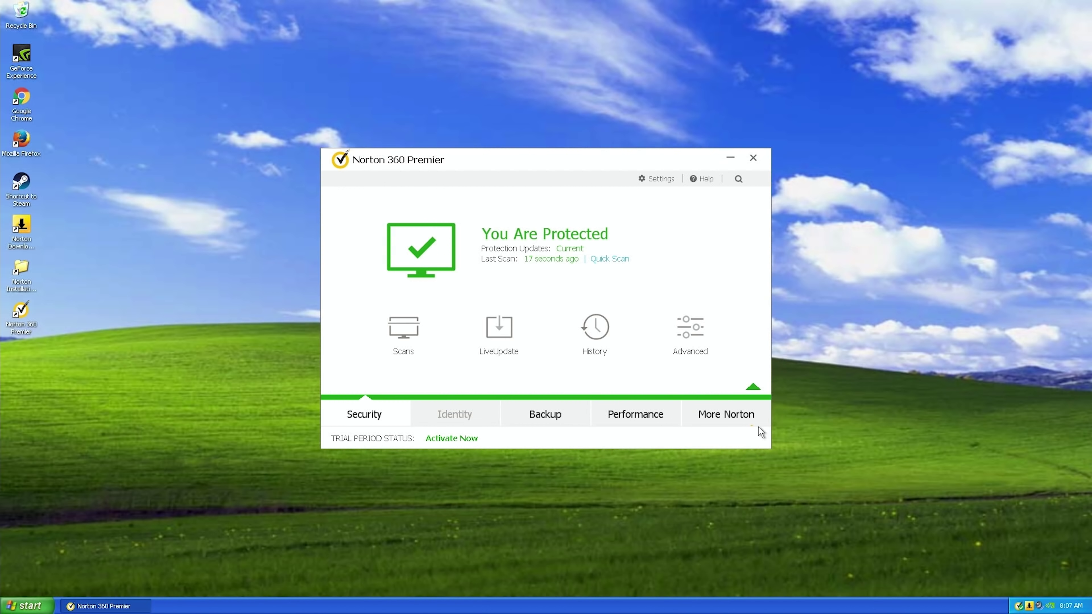
click(754, 158)
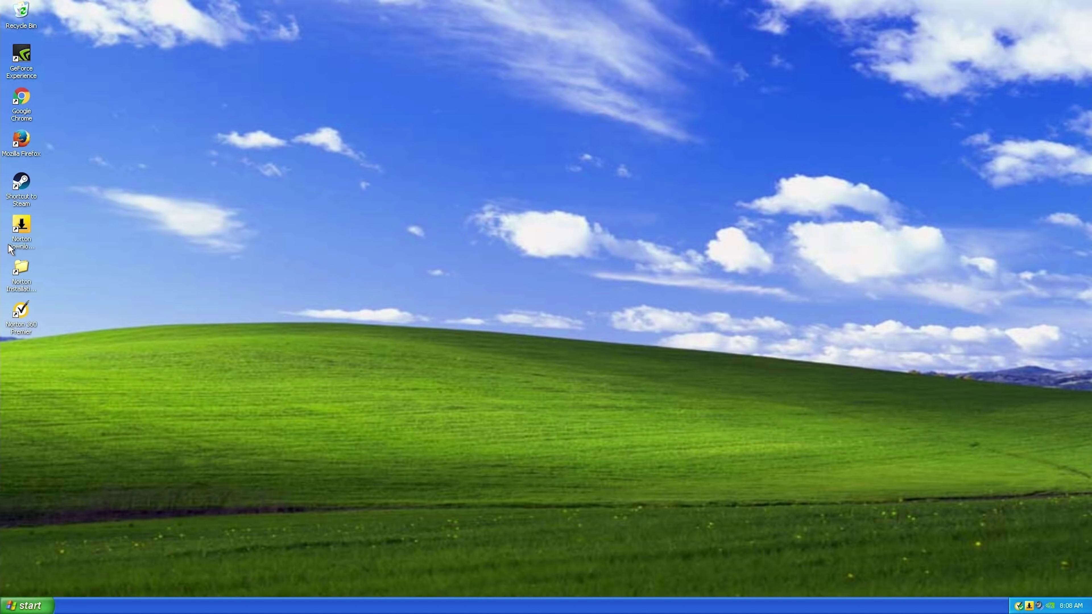
Step: Launch Steam from the desktop, dismiss its news window and open the notice about Windows XP support
double_click(17, 182)
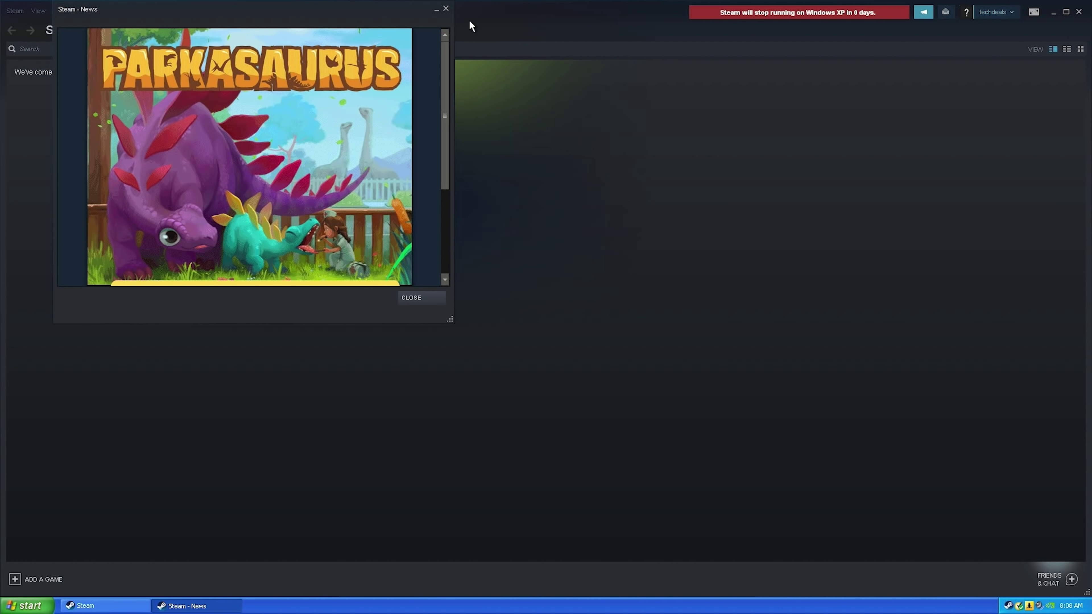
click(445, 8)
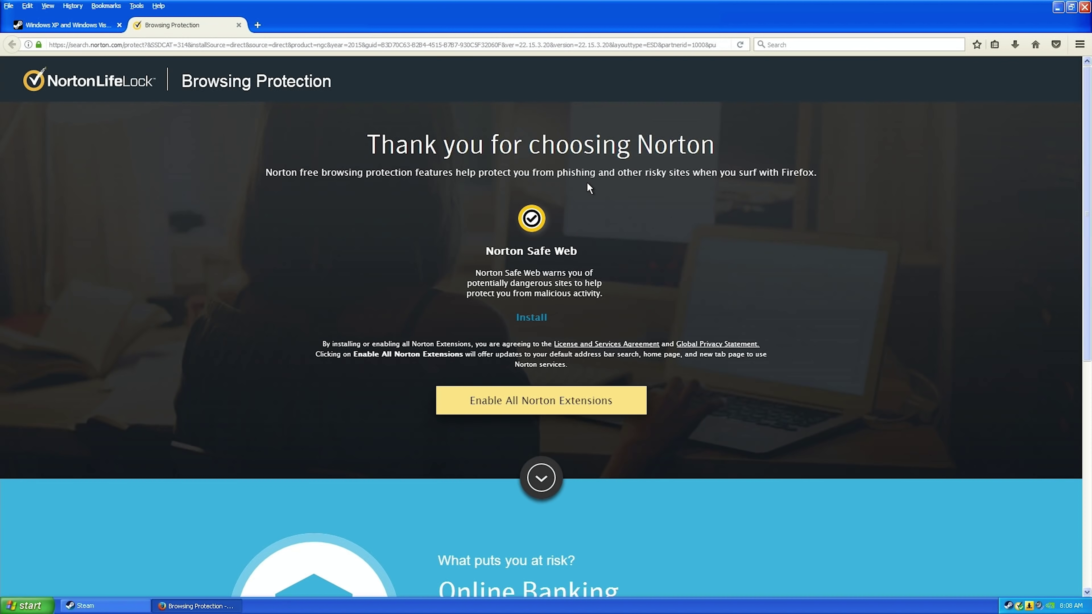
Step: Add the Norton Safe Web extension to Firefox, continue through the extension setup and close the browser
click(547, 398)
click(203, 111)
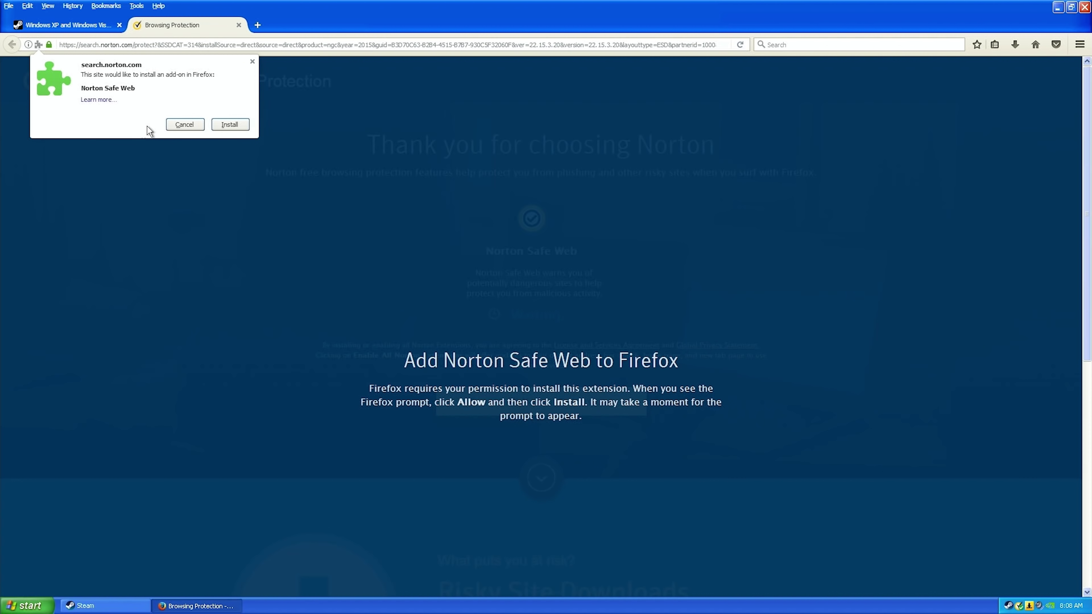
click(224, 126)
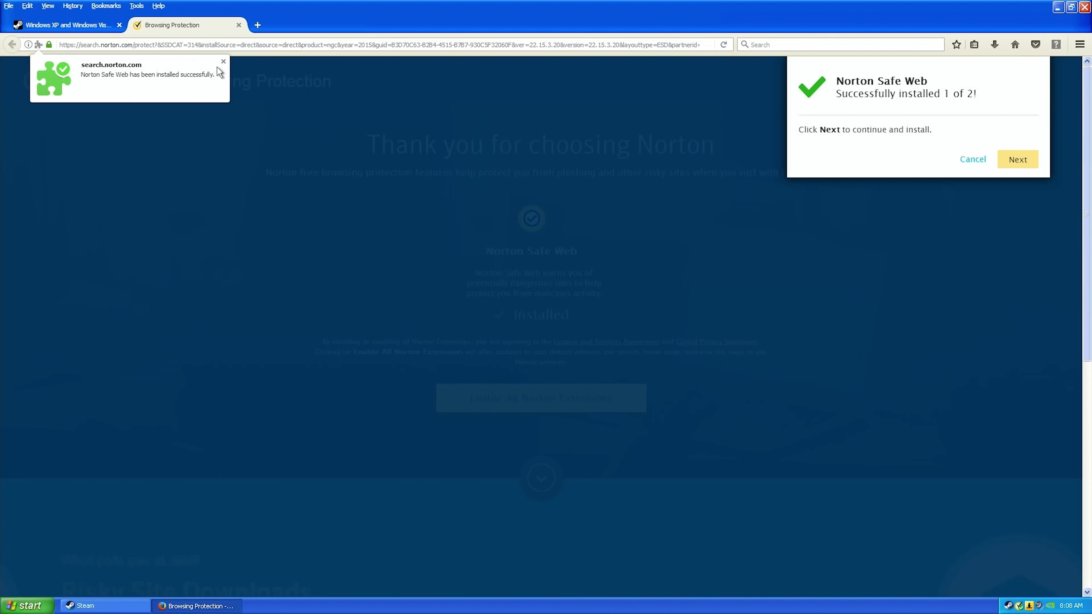
click(223, 62)
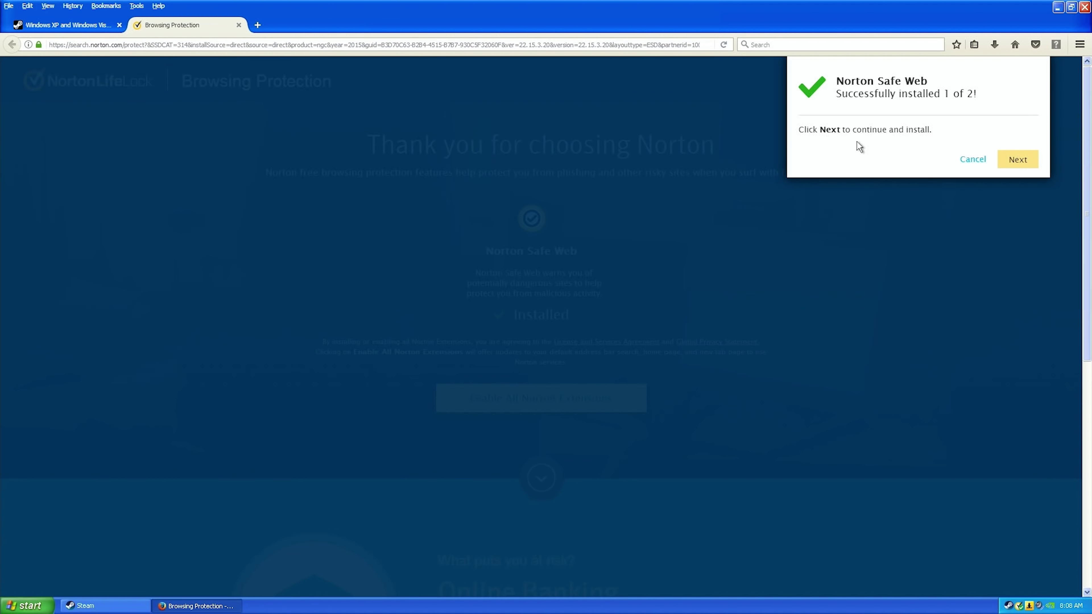
click(1018, 159)
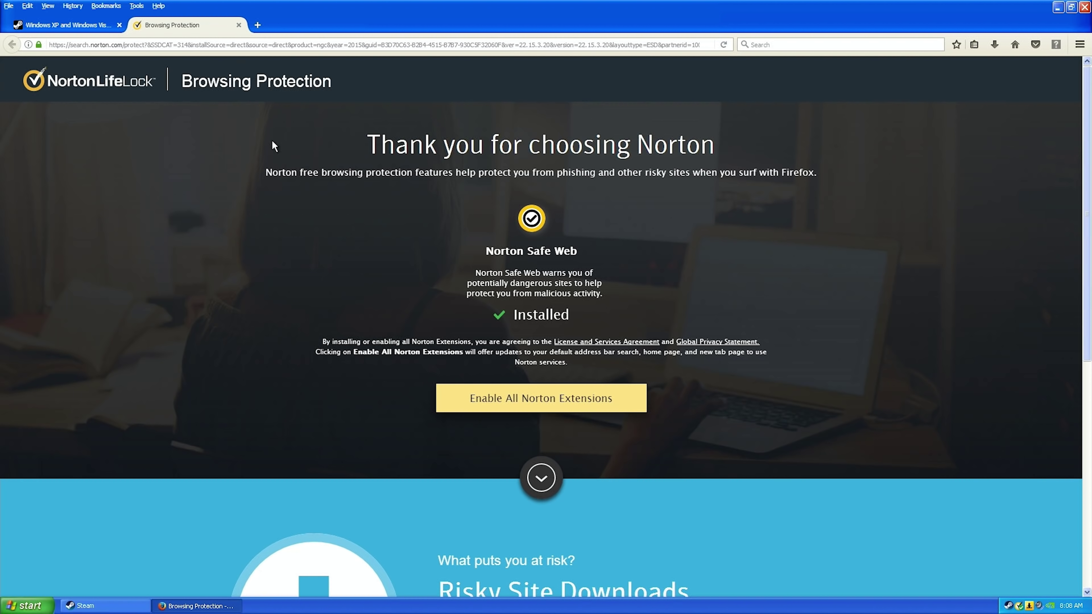
click(239, 25)
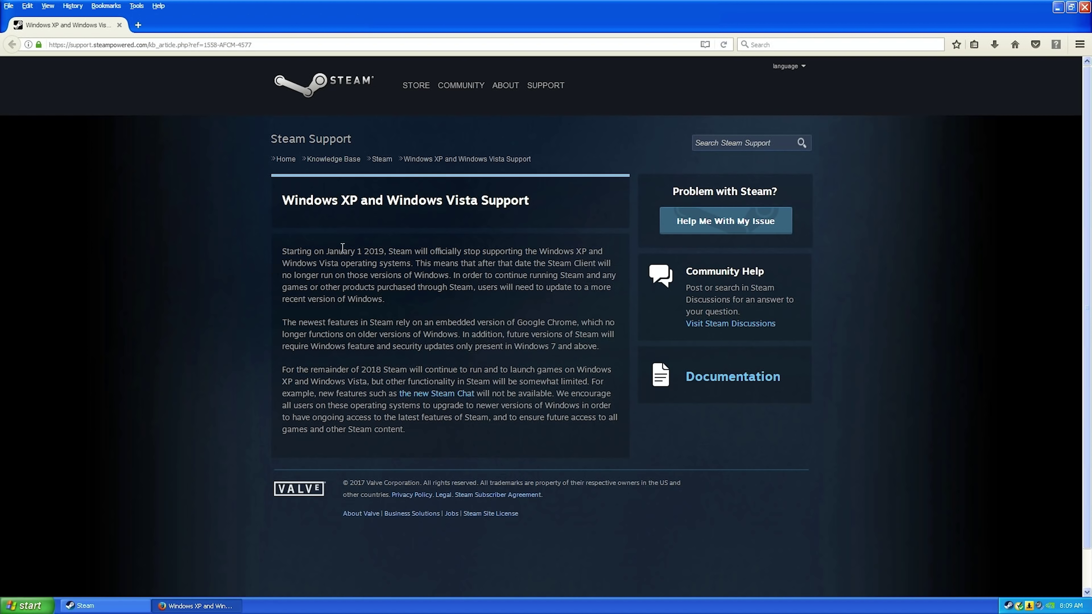
click(1083, 7)
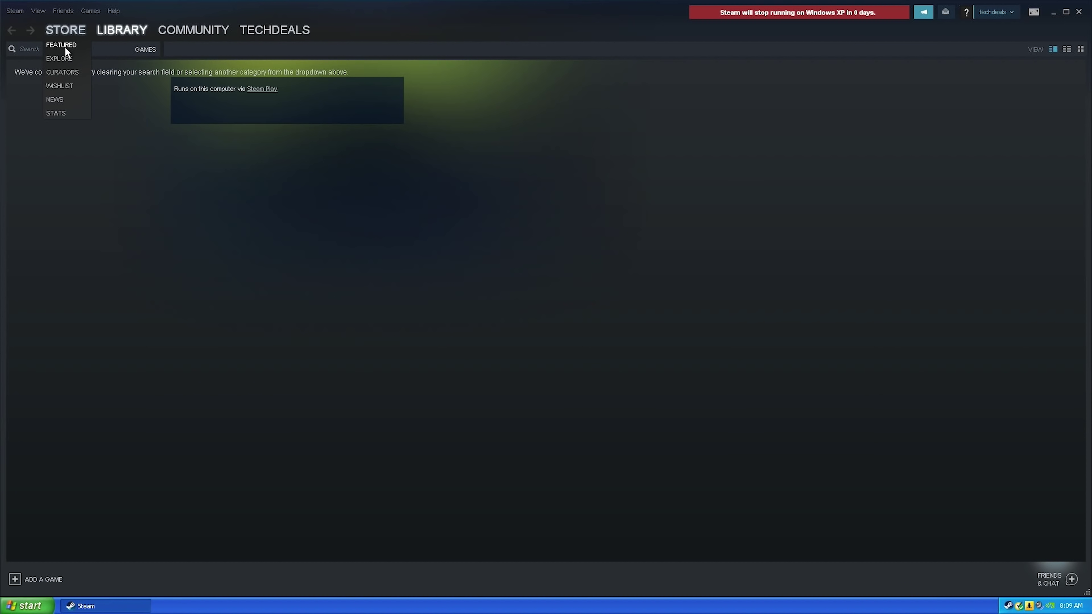
Step: Browse the featured and recommended games on the Steam store's front page and open Microsoft Flight Simulator
click(65, 47)
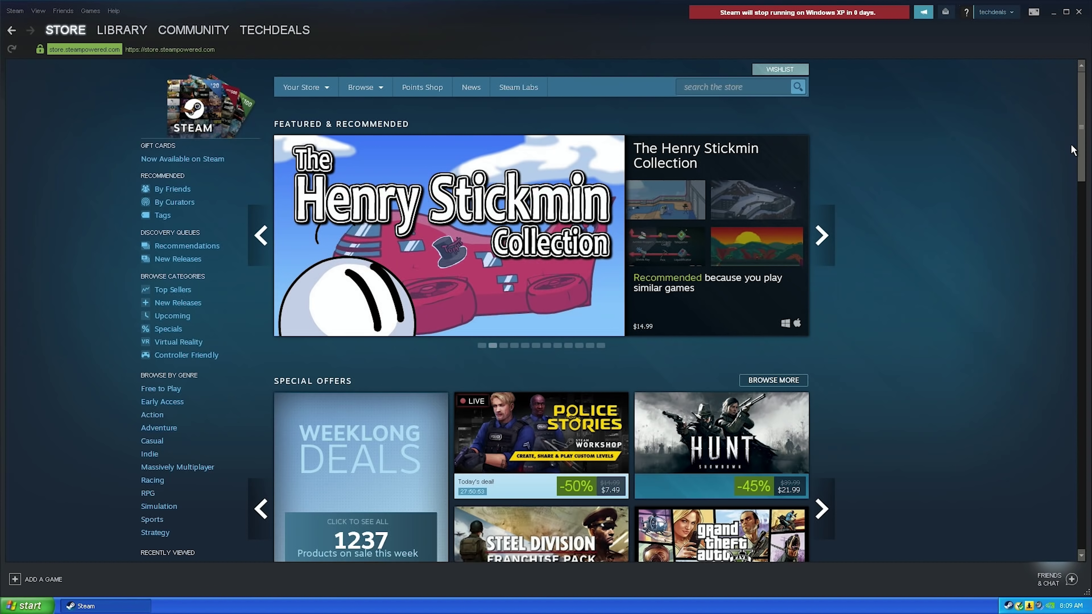
click(822, 235)
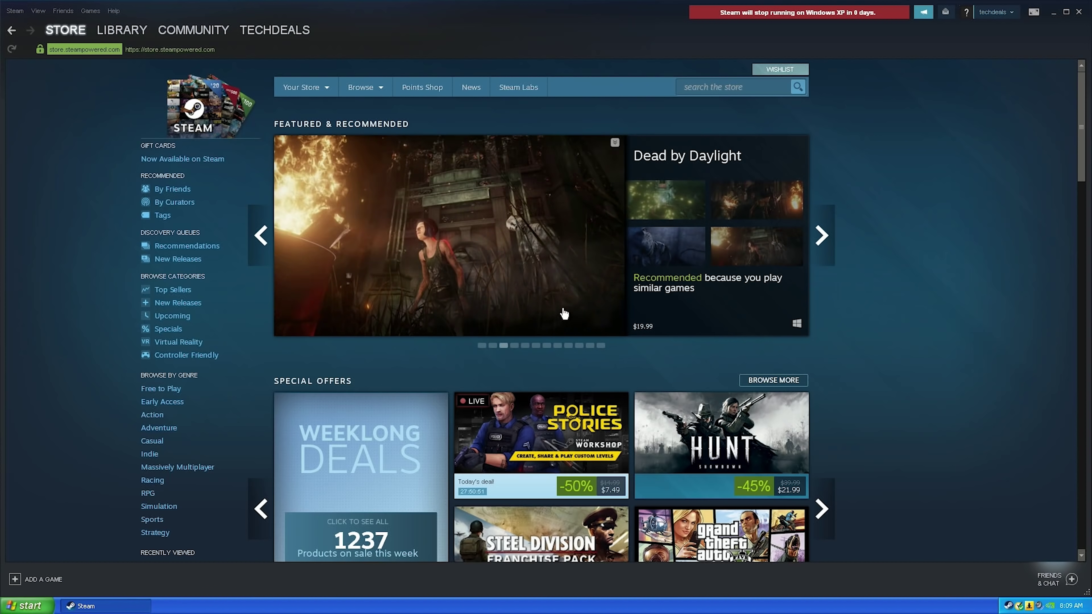
click(482, 346)
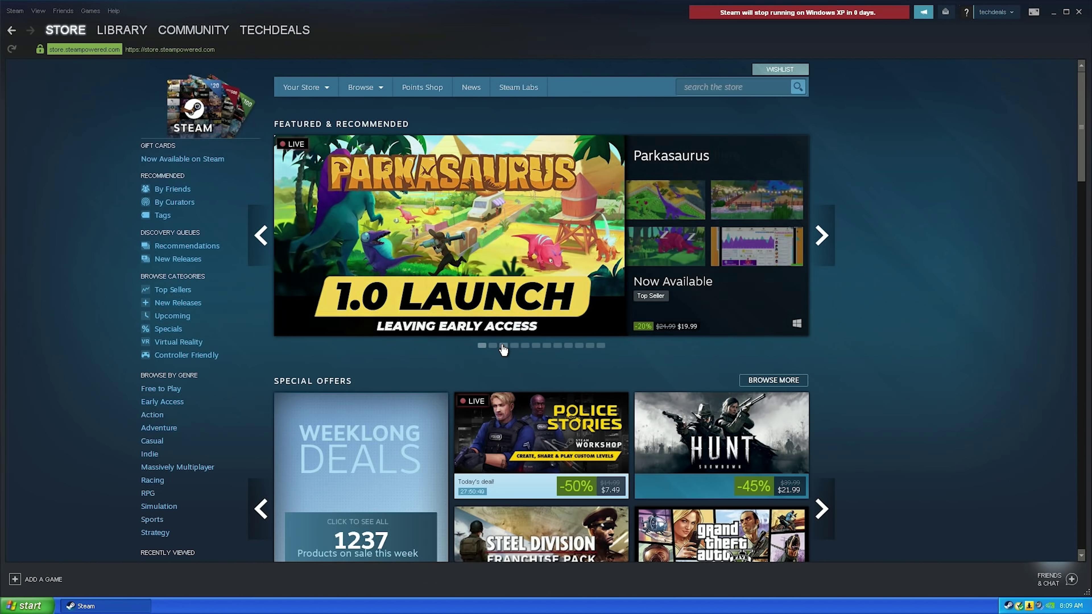
click(503, 345)
click(557, 346)
click(601, 346)
click(589, 347)
click(599, 347)
click(591, 347)
click(484, 227)
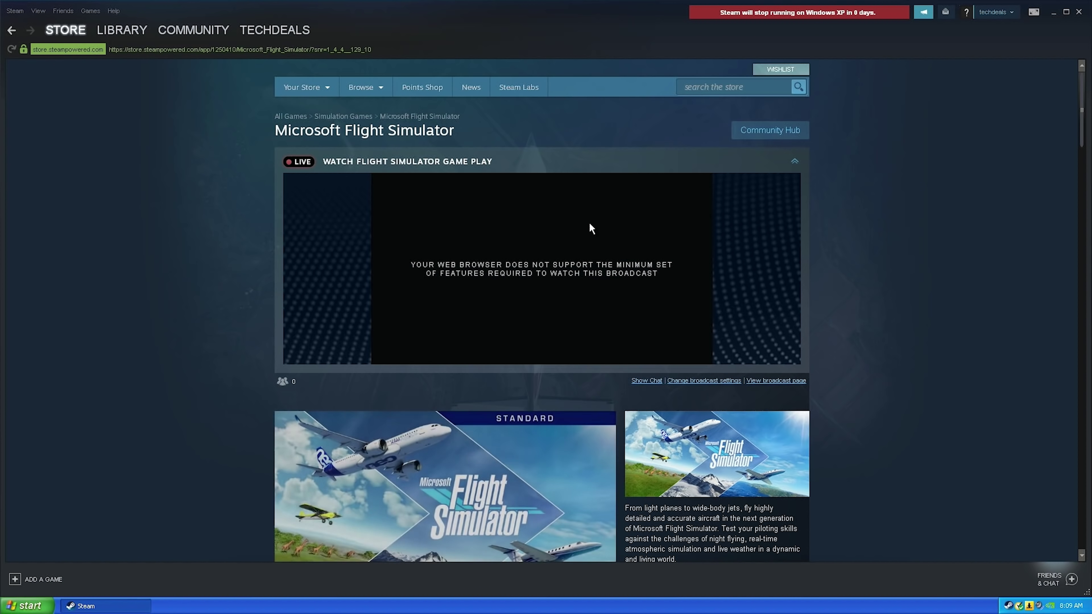
Step: Watch the Microsoft Flight Simulator trailer full screen with sound on at reduced volume, skip past its midpoint, and return to the store page
drag(1083, 110, 1082, 160)
mouse_move(379, 264)
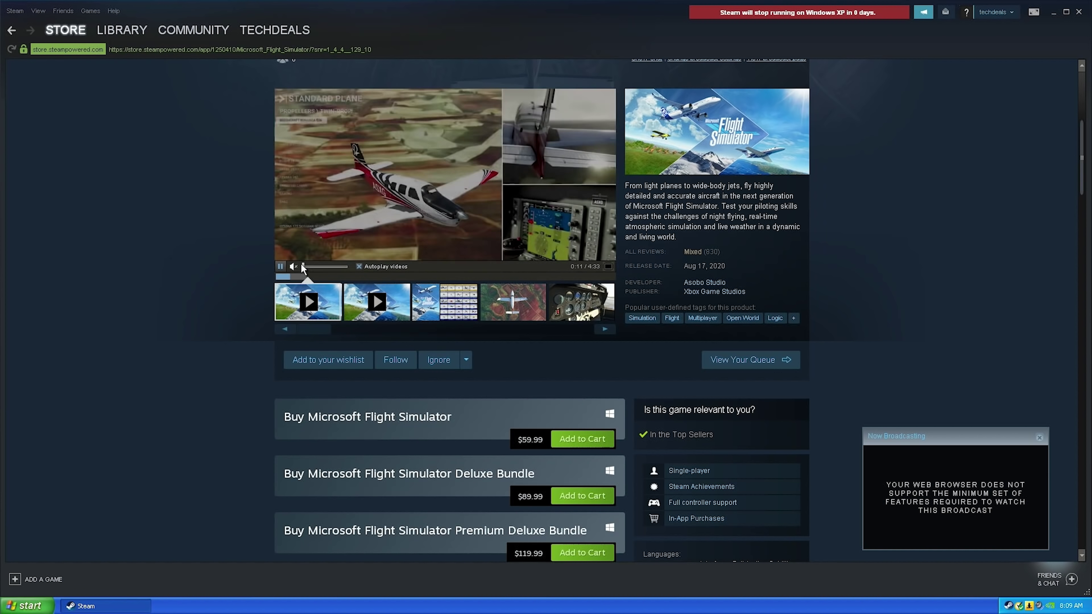
click(290, 266)
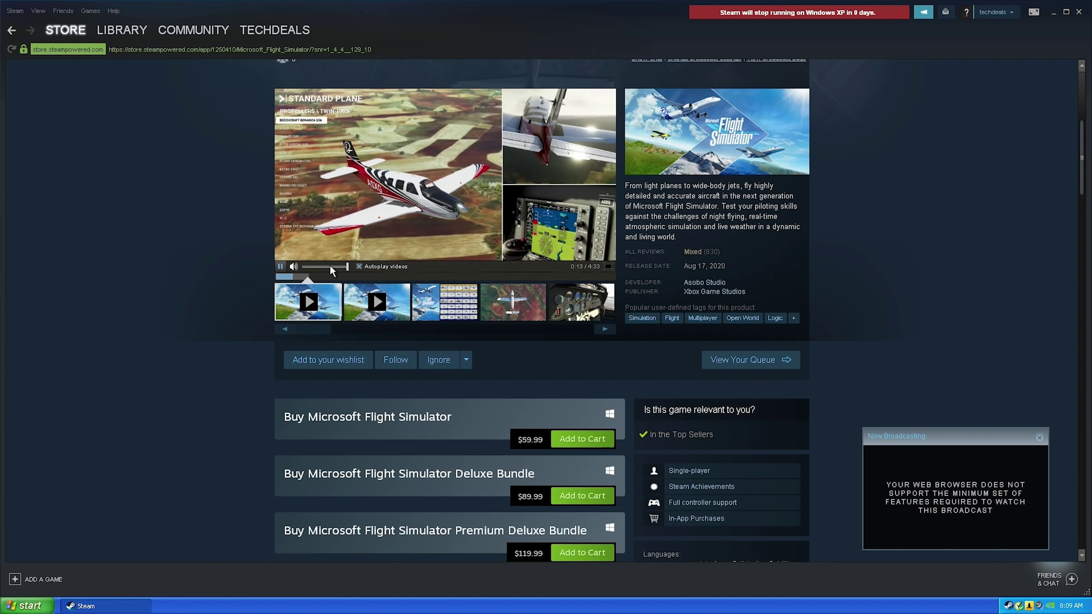
click(318, 267)
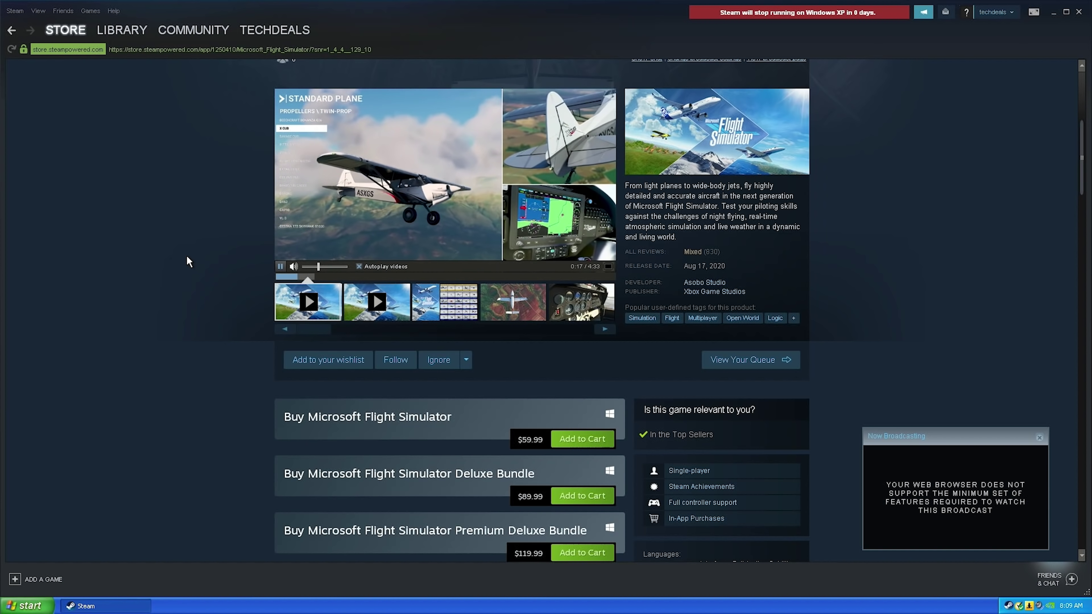
click(608, 267)
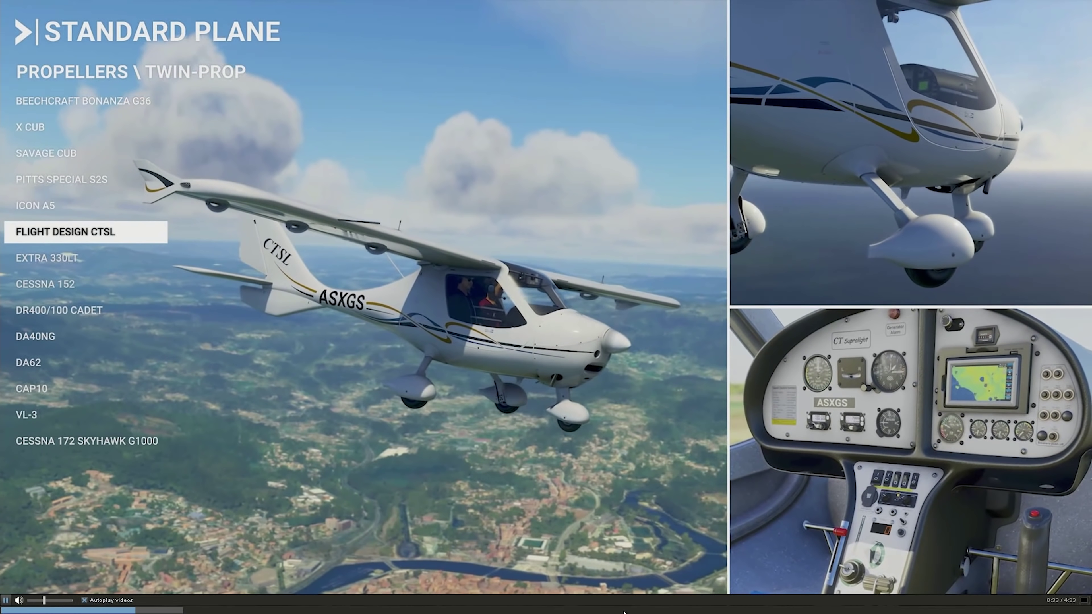
click(627, 610)
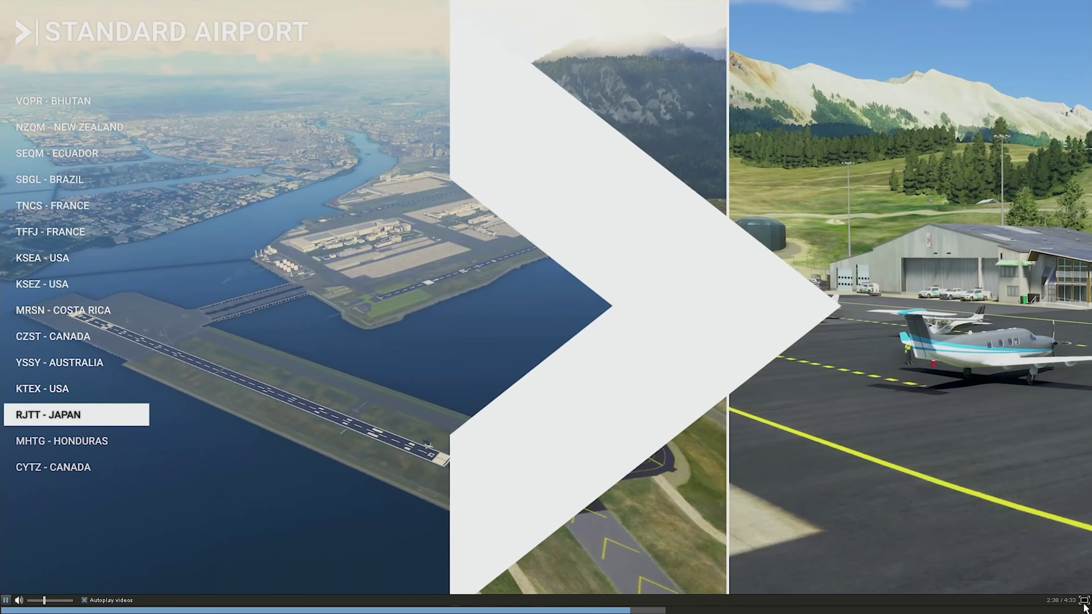
click(1083, 601)
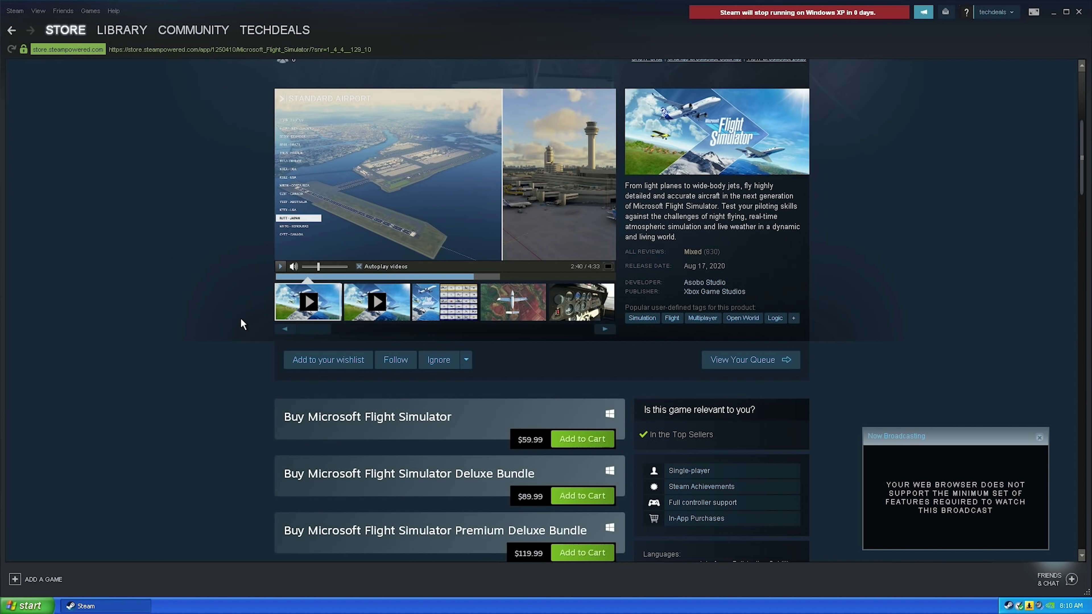
Step: Try to install SteamVR from the library's VR section and restart Steam for the update
drag(1083, 167, 1085, 204)
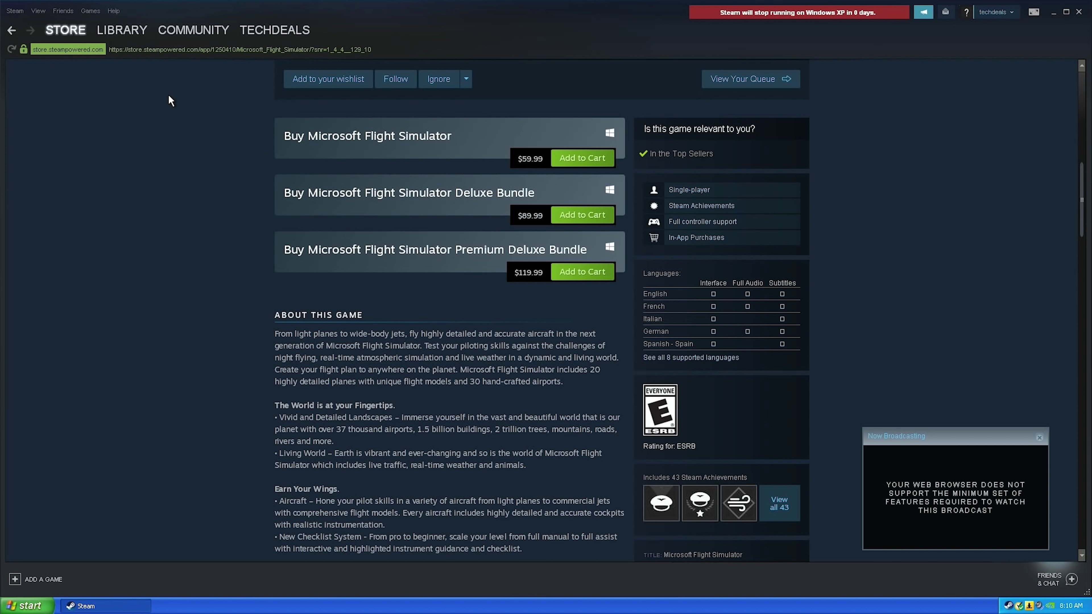
mouse_move(122, 30)
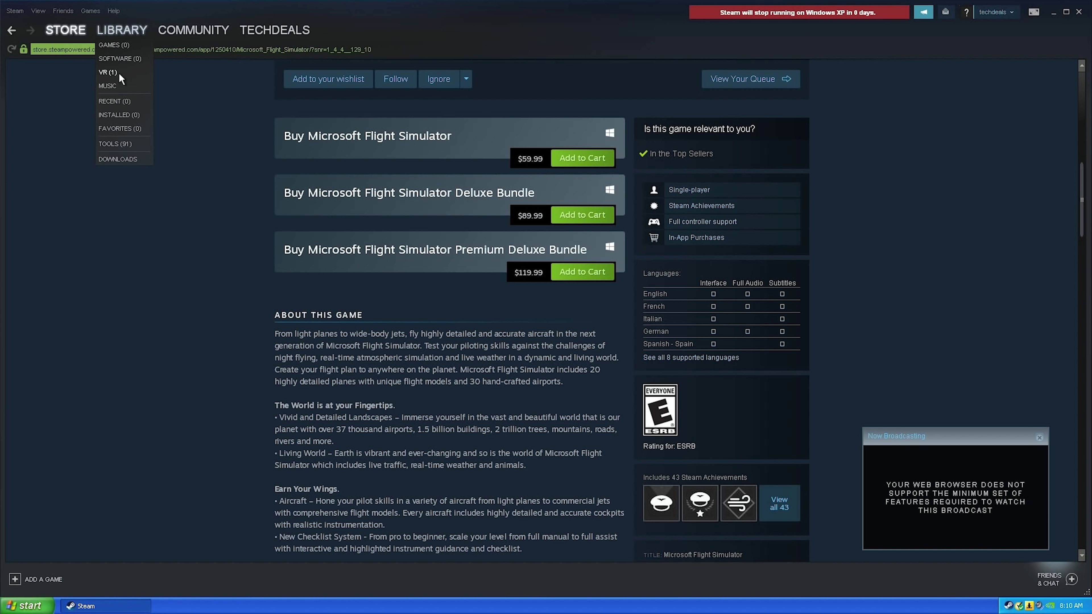
click(119, 73)
mouse_move(232, 34)
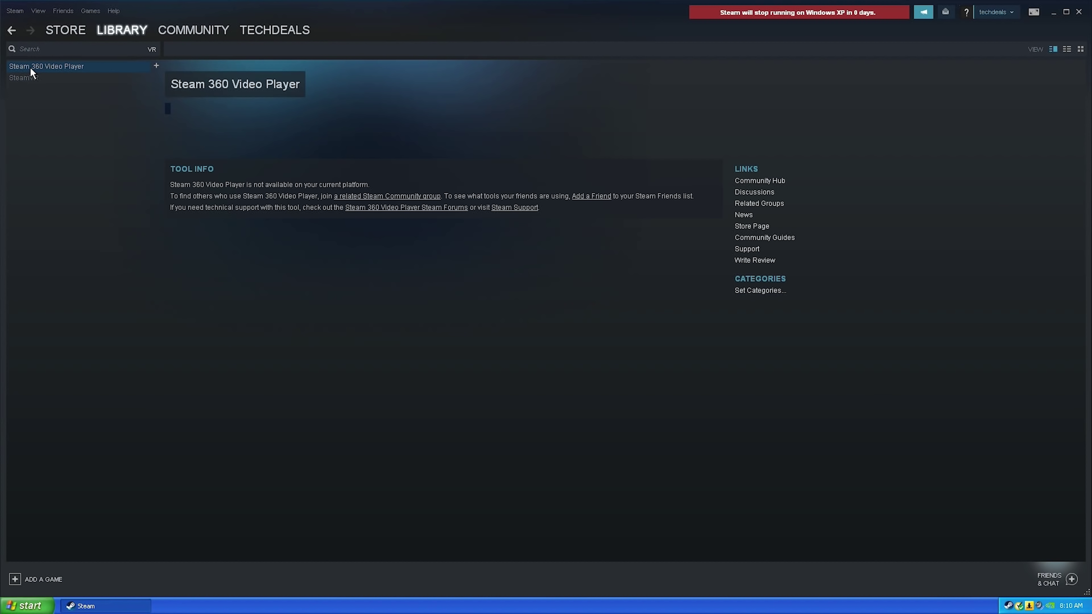
click(43, 79)
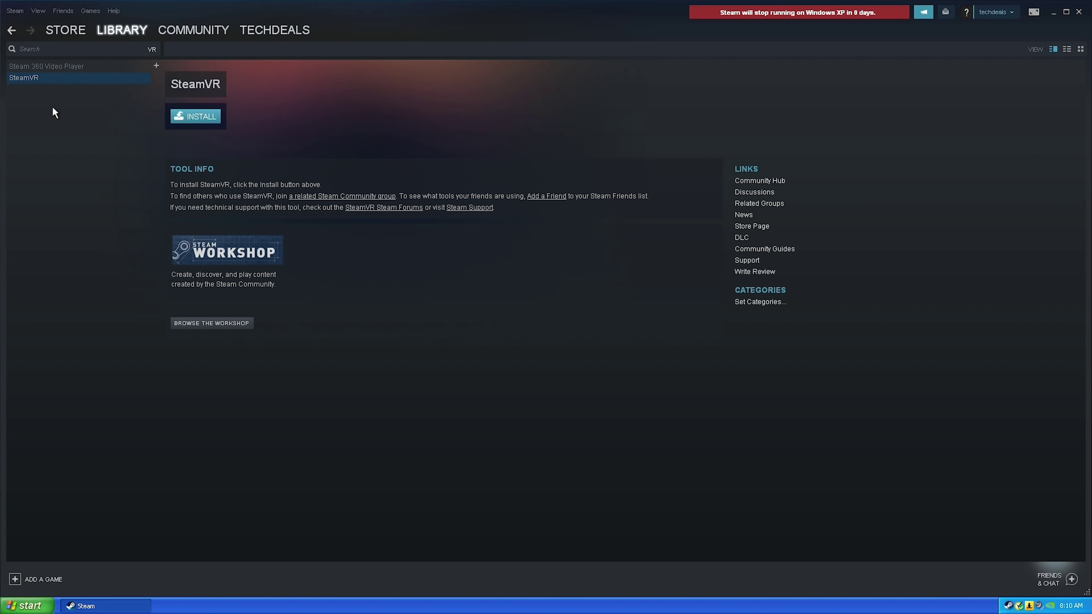
click(195, 114)
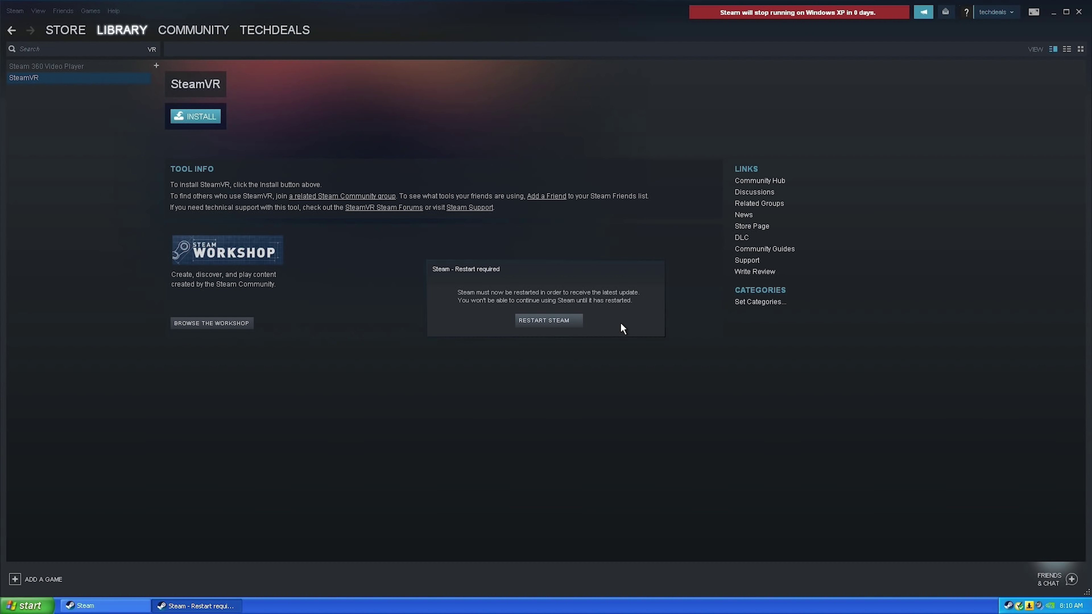
click(555, 319)
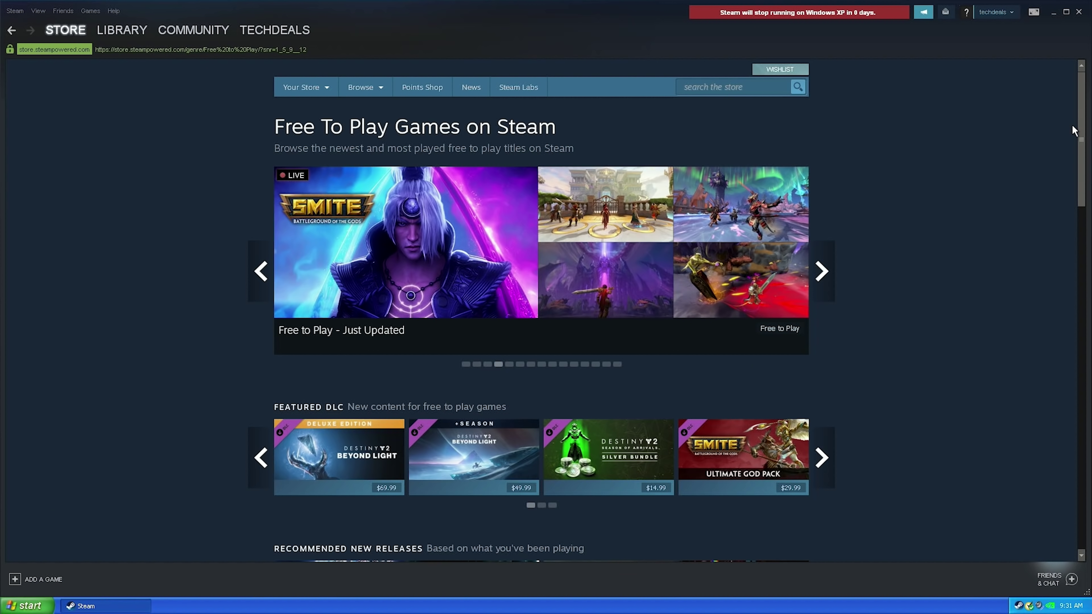
Step: Install Team Fortress 2 from the free-to-play top sellers under S:\Steam XP\steam\steam, with desktop and start menu shortcuts
drag(1081, 134, 1082, 278)
click(372, 174)
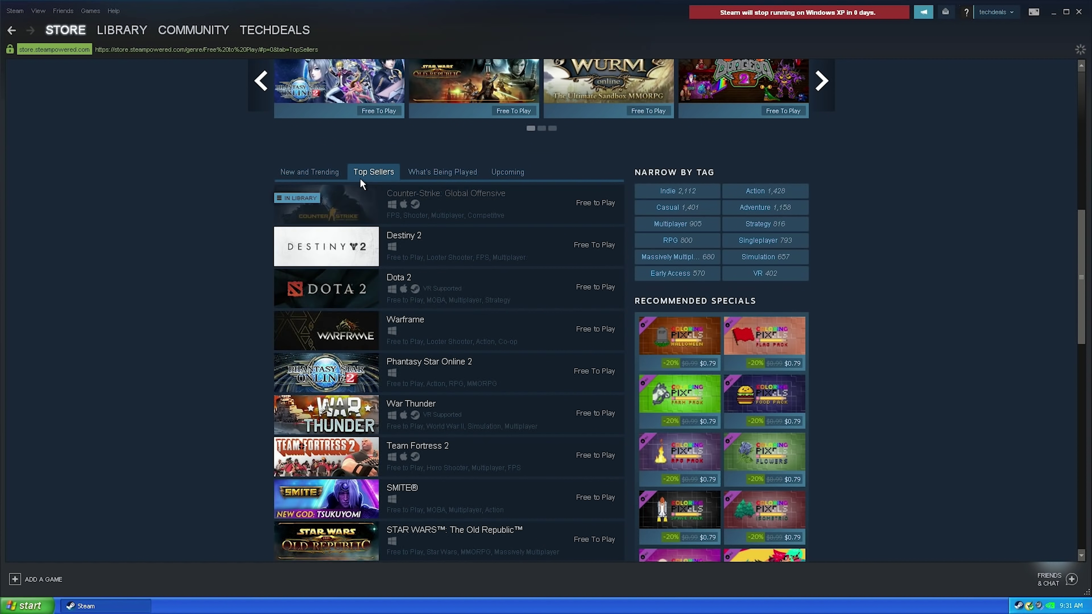
click(317, 448)
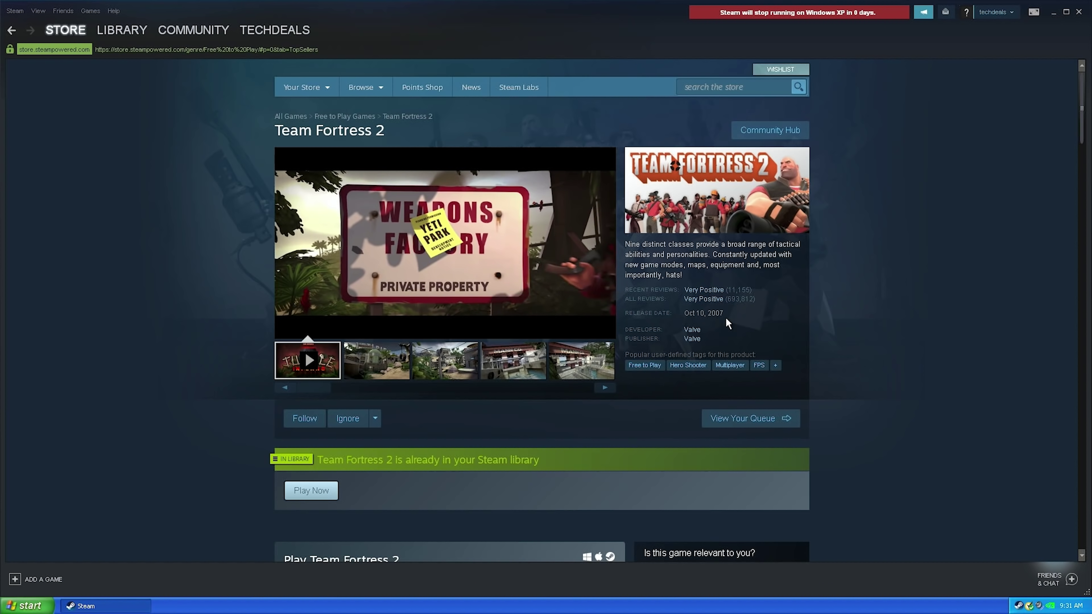
click(308, 495)
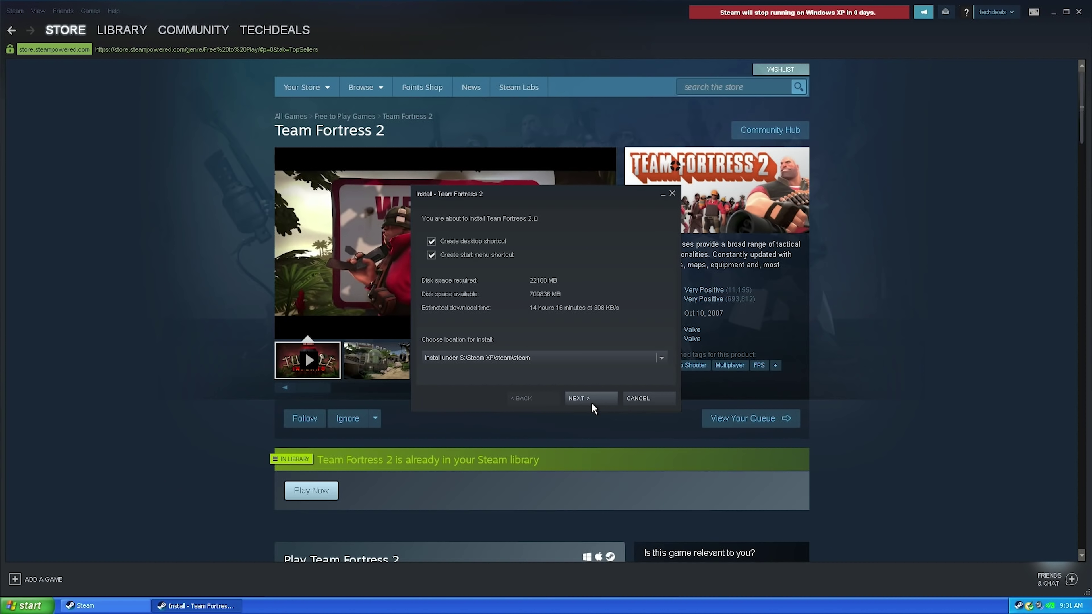
click(592, 400)
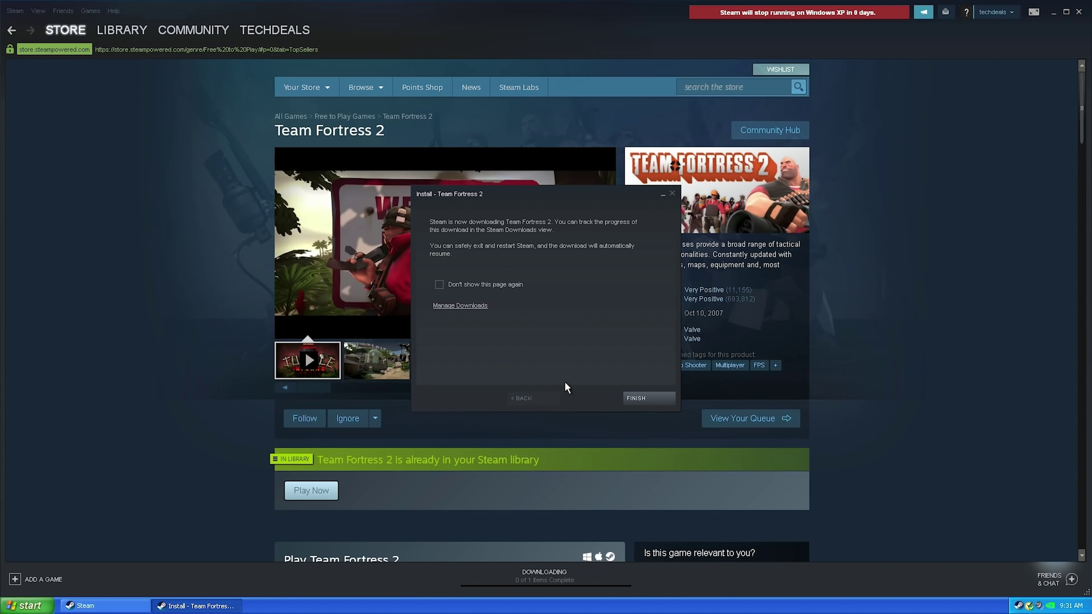
click(662, 399)
Step: Turn off download throttling while streaming and set the download bandwidth limit to No limit
click(537, 574)
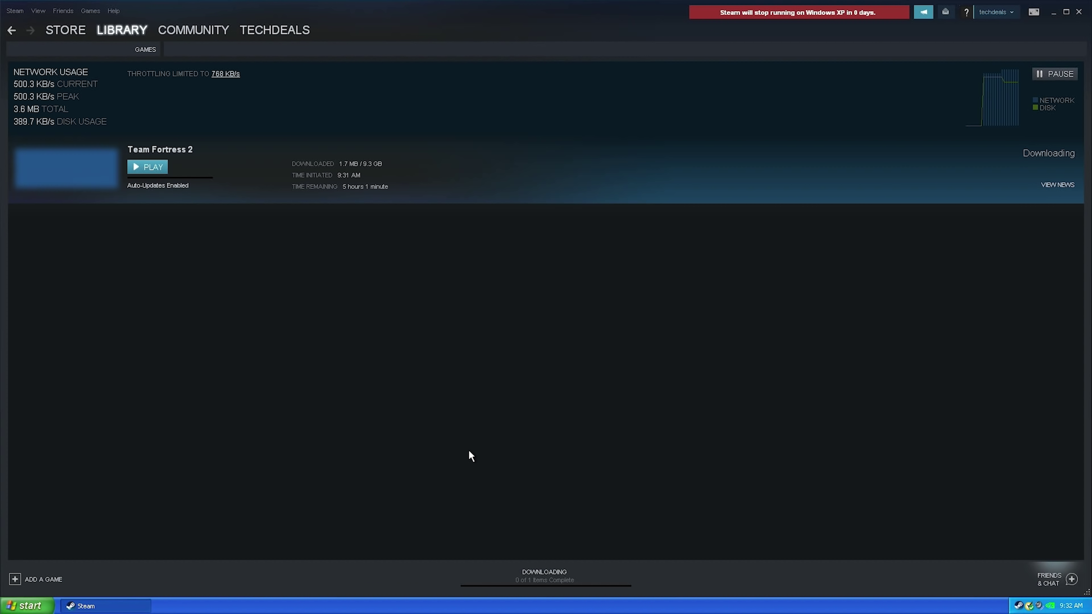
click(225, 75)
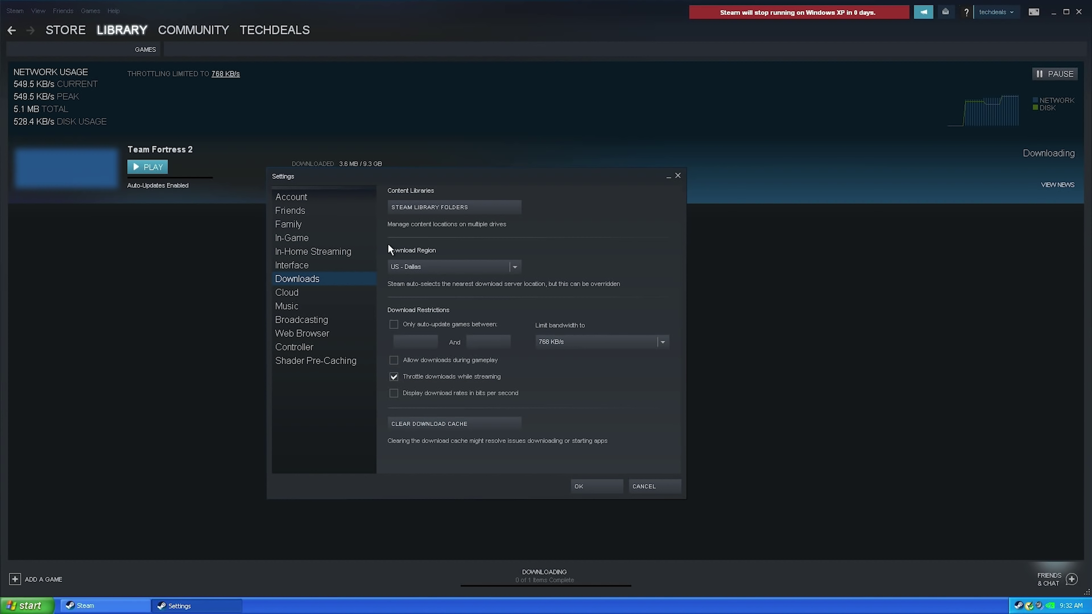
click(427, 376)
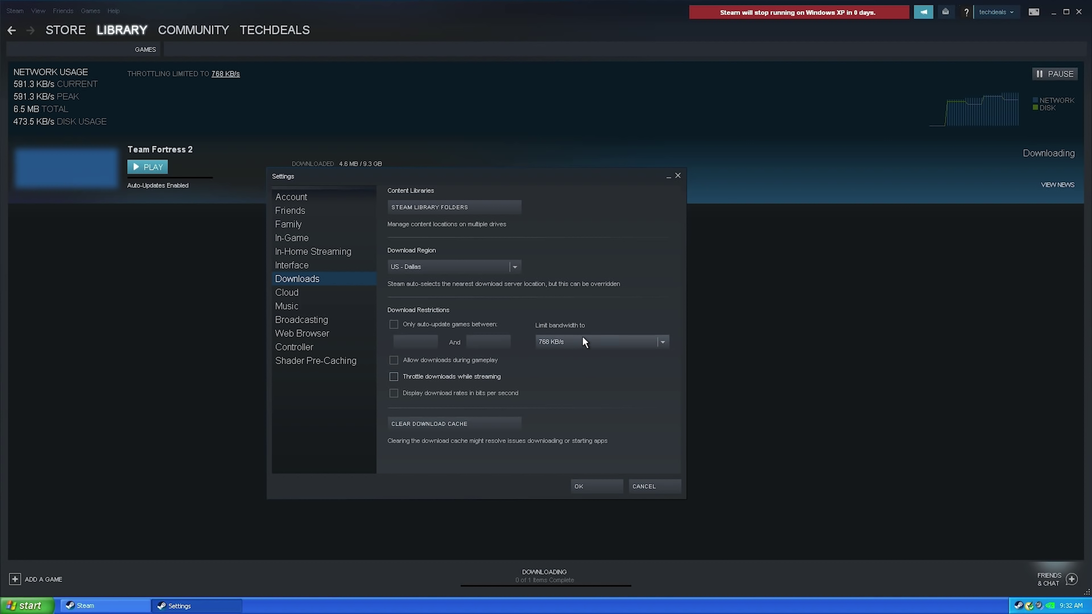
click(657, 342)
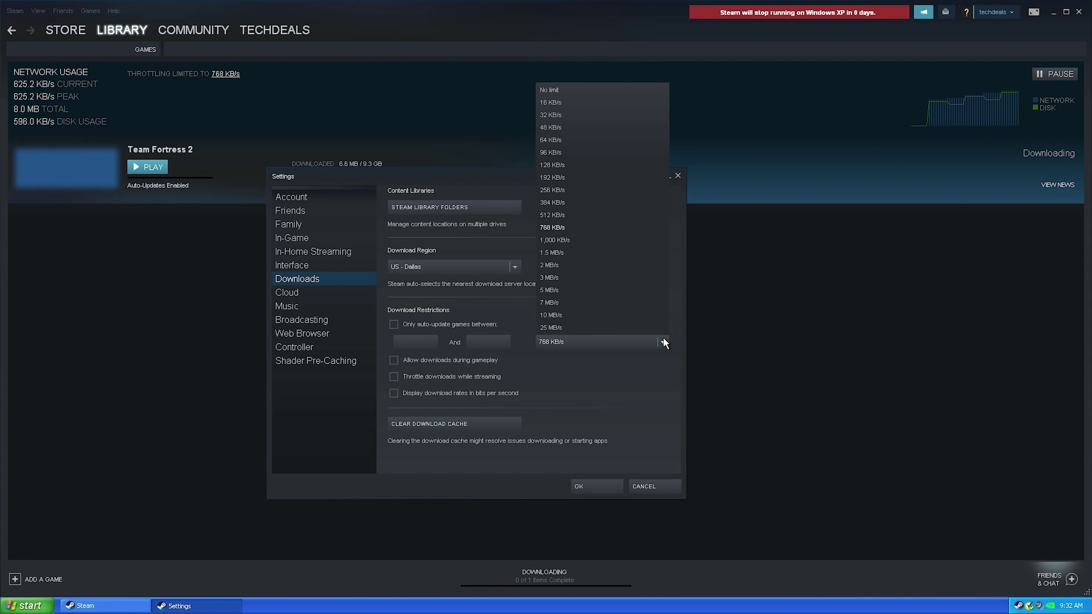
click(578, 90)
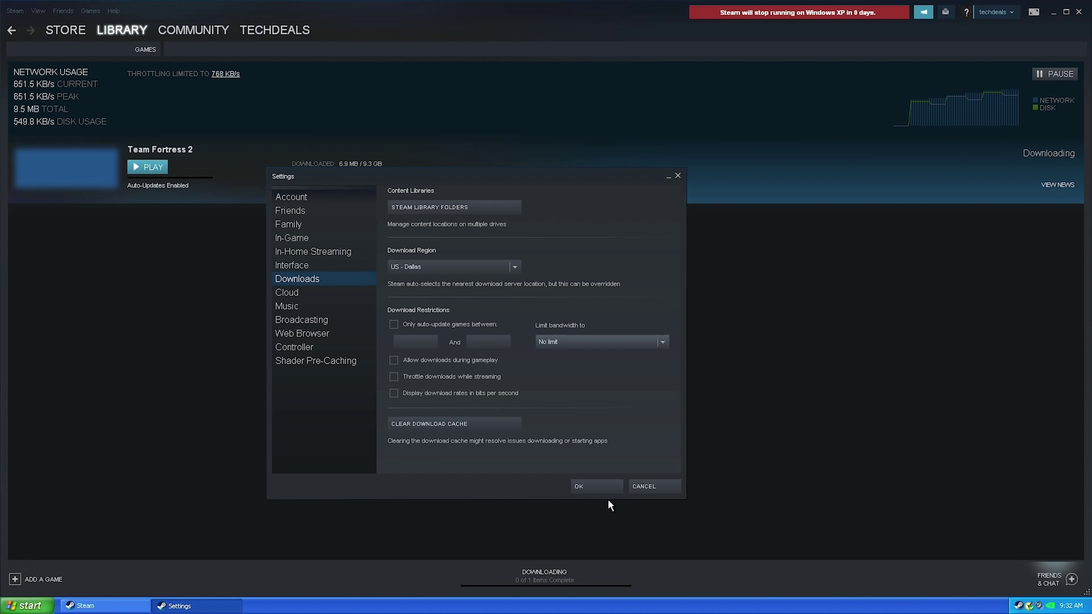
click(608, 486)
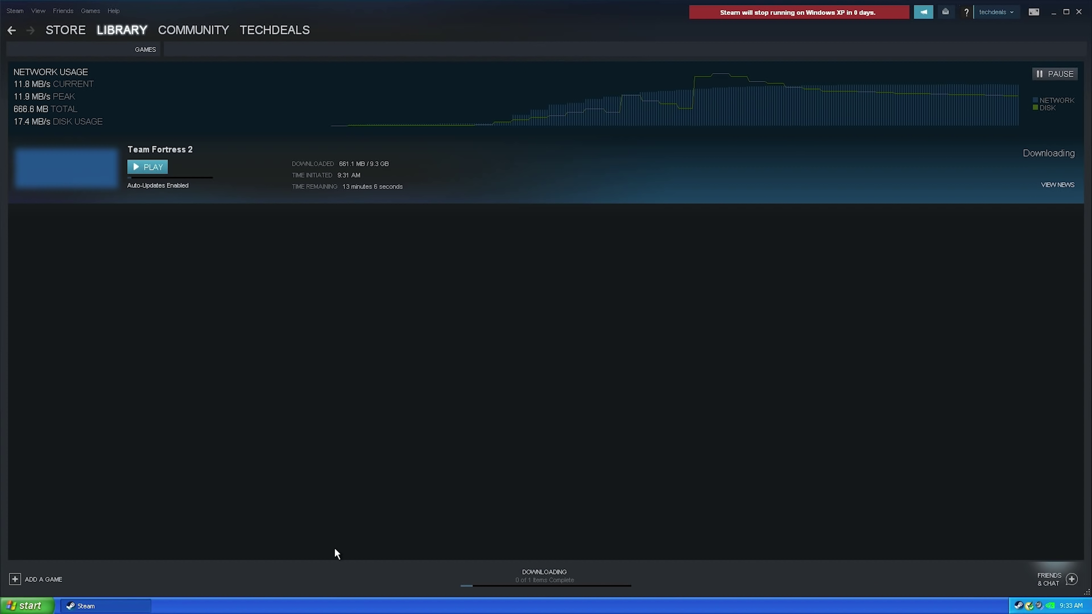
Step: Check the processes and system performance in Task Manager during the download, return to the Team Fortress 2 store page and minimize Task Manager
right_click(331, 606)
click(357, 584)
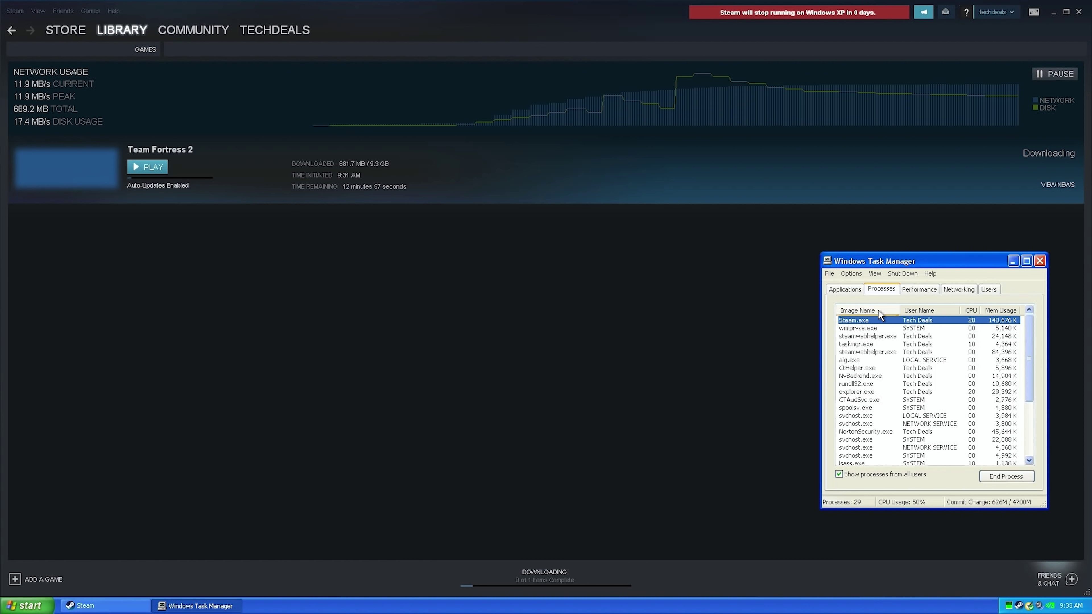
click(919, 289)
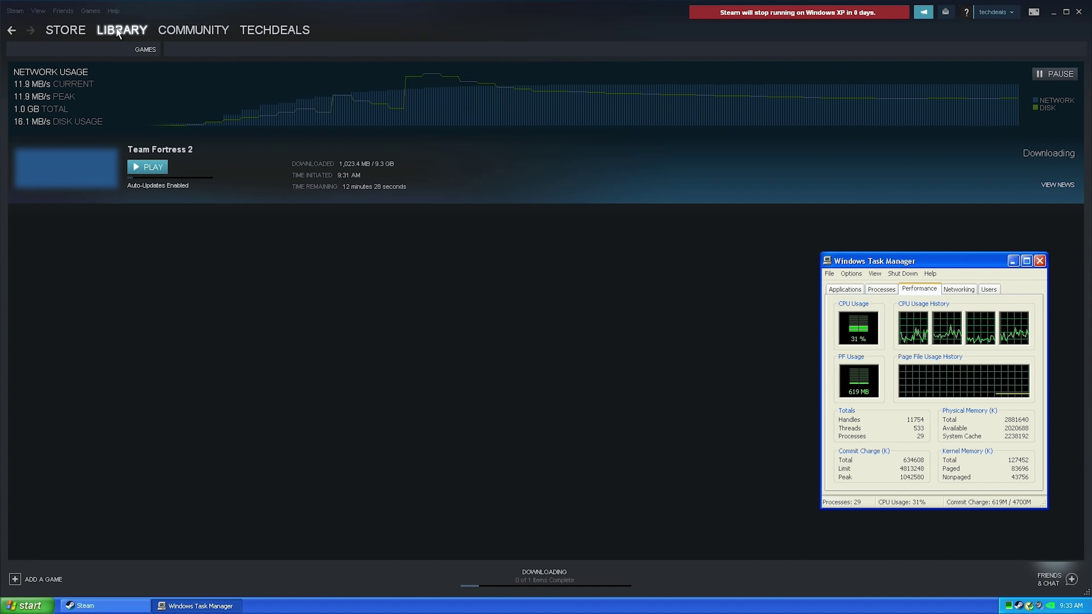
click(12, 30)
mouse_move(63, 54)
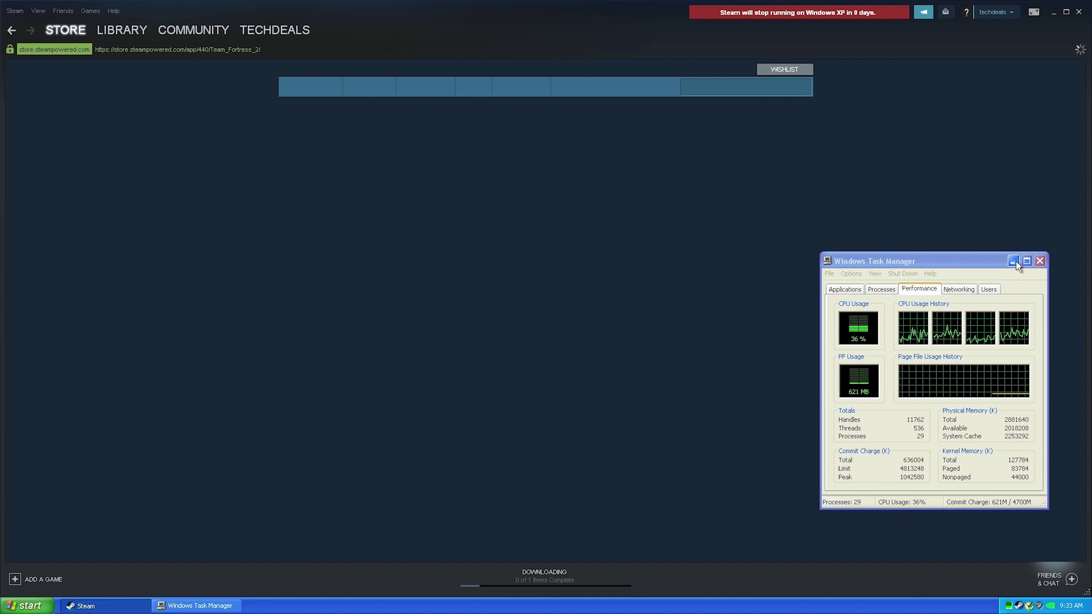
click(1013, 261)
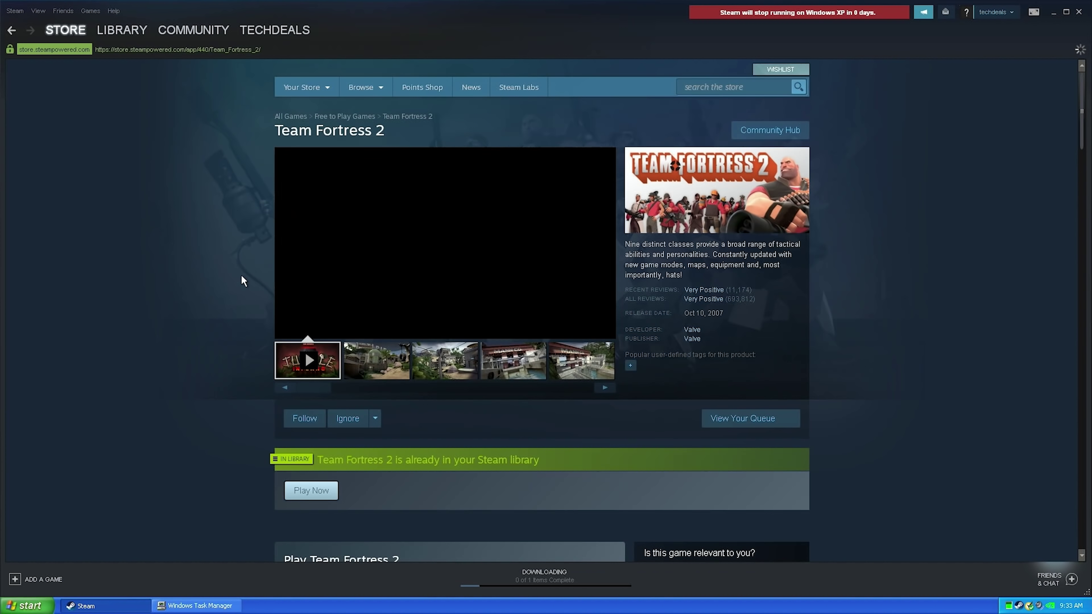
Step: Open Counter-Strike: Global Offensive from the free-to-play top sellers and check its Windows system requirements
click(12, 30)
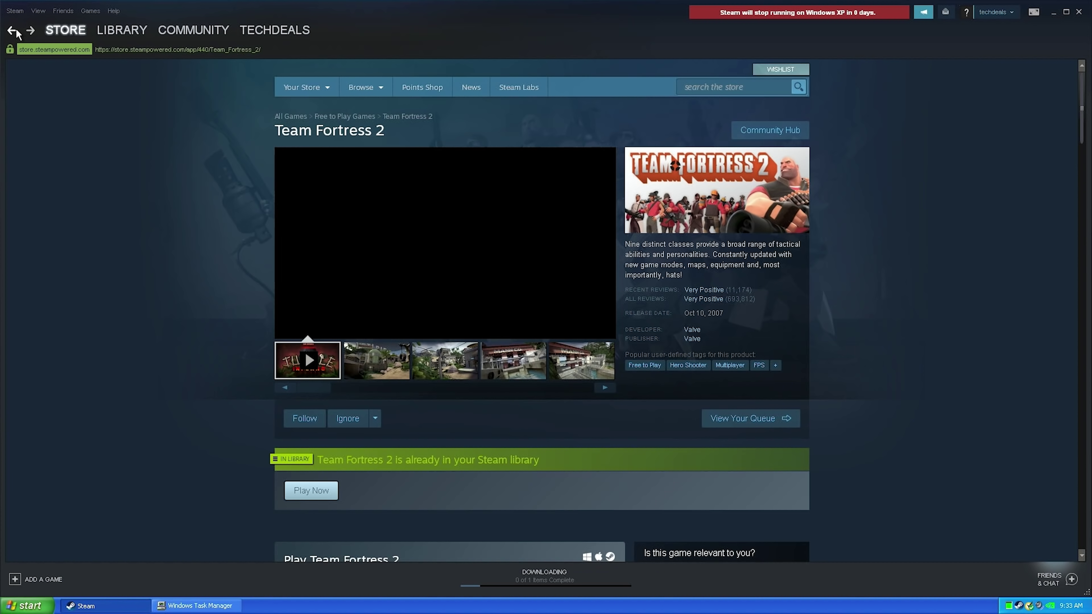
click(14, 31)
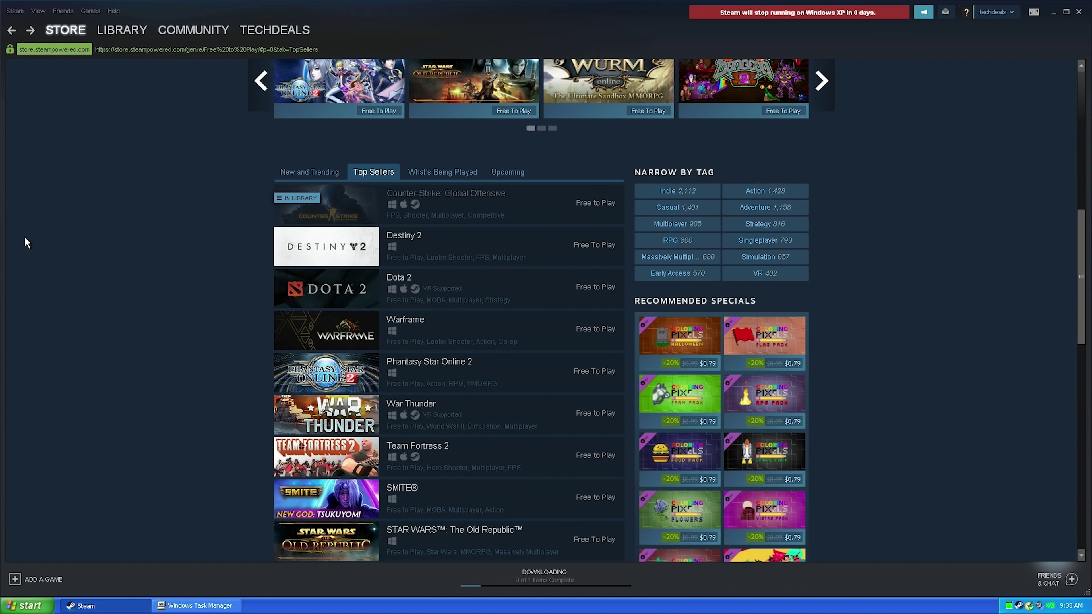
mouse_move(352, 211)
click(351, 211)
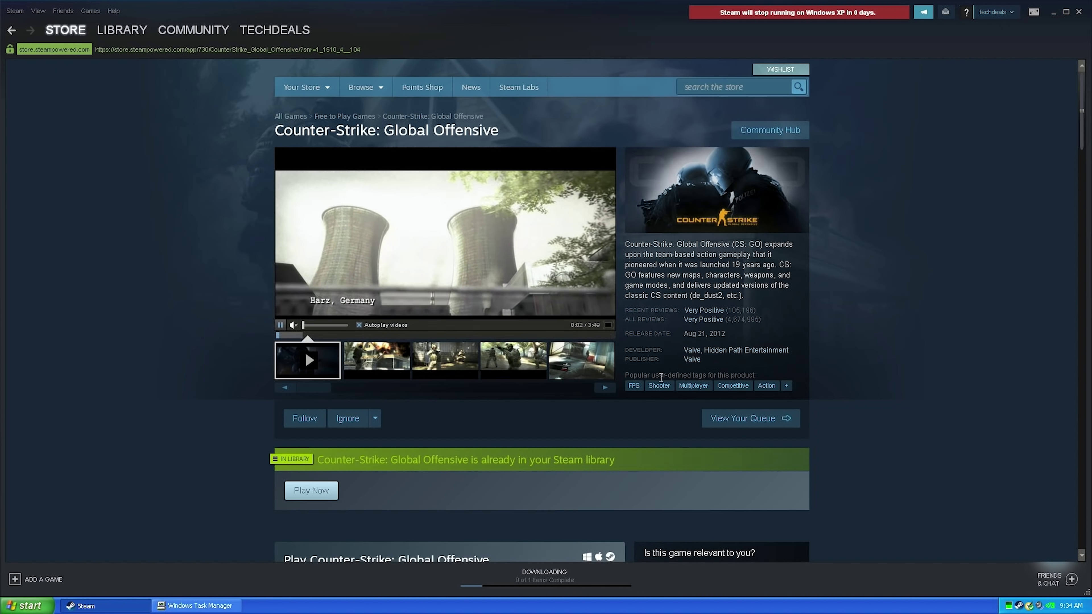
drag(1078, 116, 1082, 287)
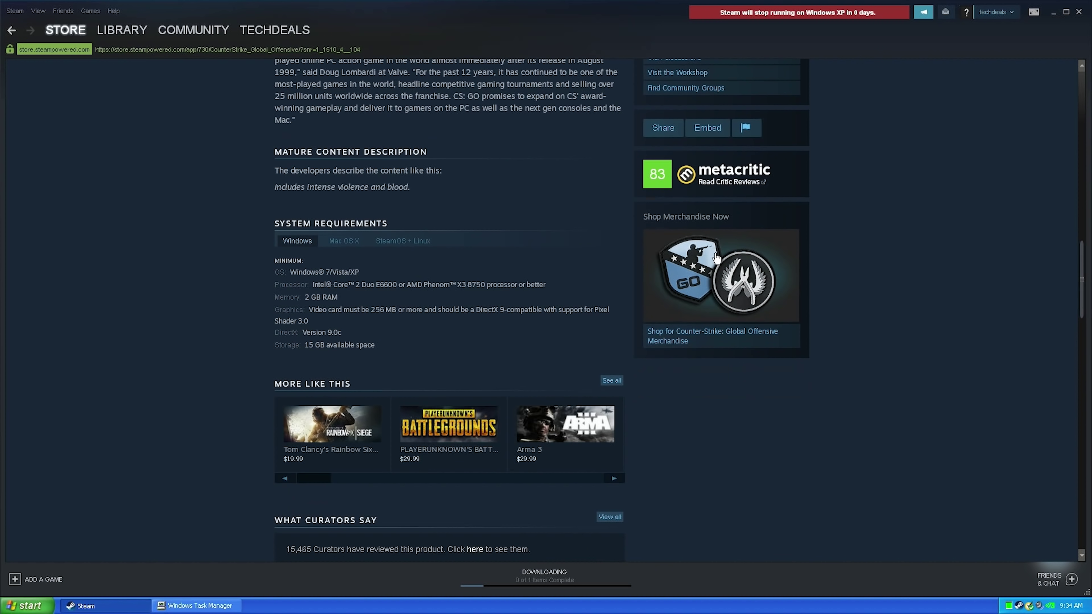
drag(360, 272, 352, 272)
drag(1082, 301, 1082, 112)
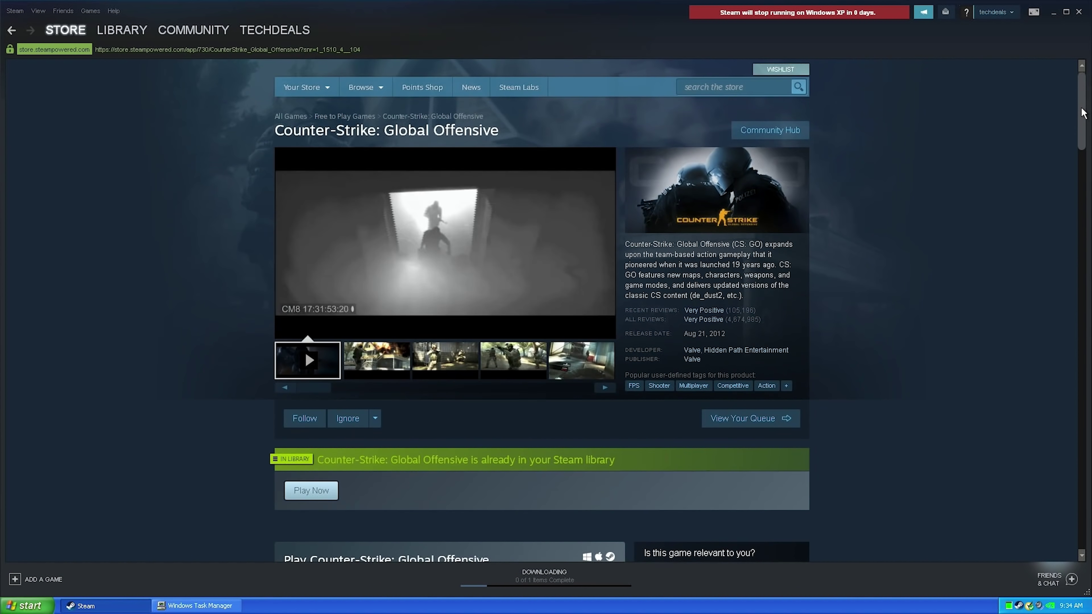
Step: Try to start Counter-Strike: Global Offensive from its store page and restart Steam for the update
click(317, 490)
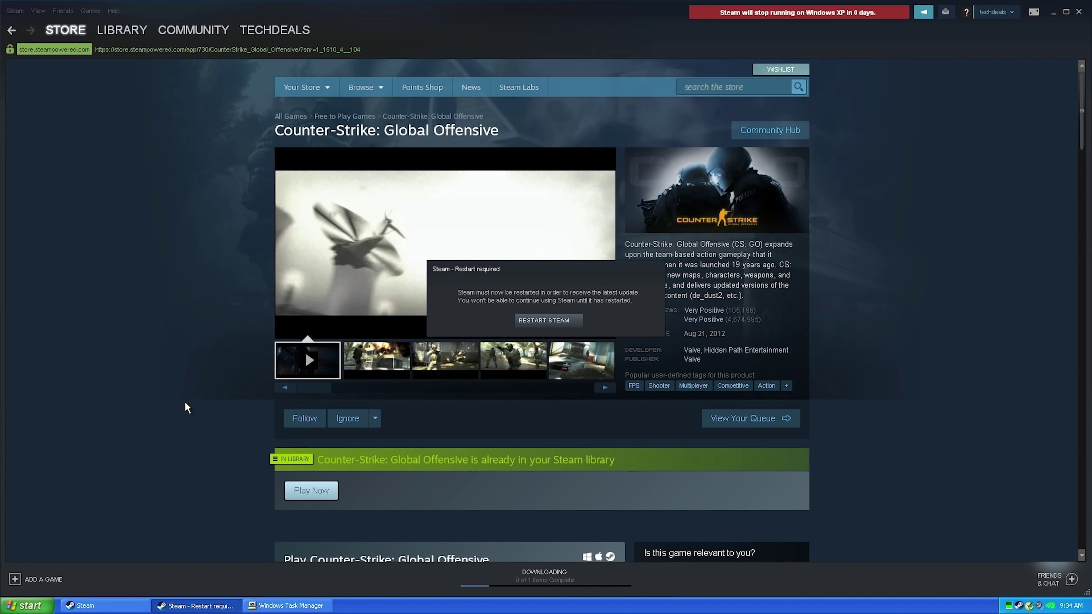
click(543, 319)
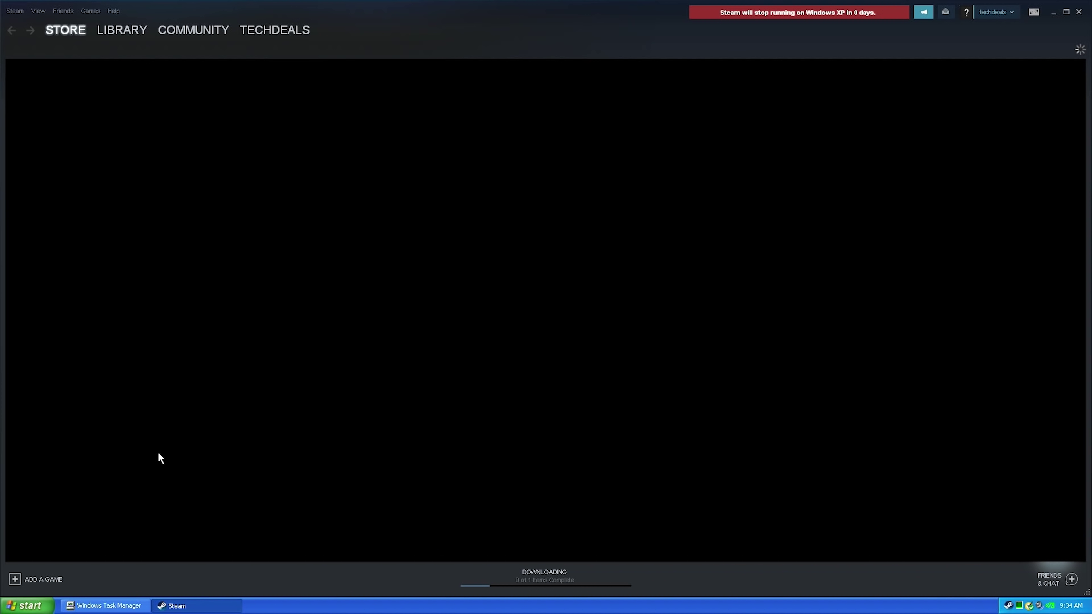
Step: Check the Team Fortress 2 download in the games library and return to the featured page of the store
mouse_move(127, 27)
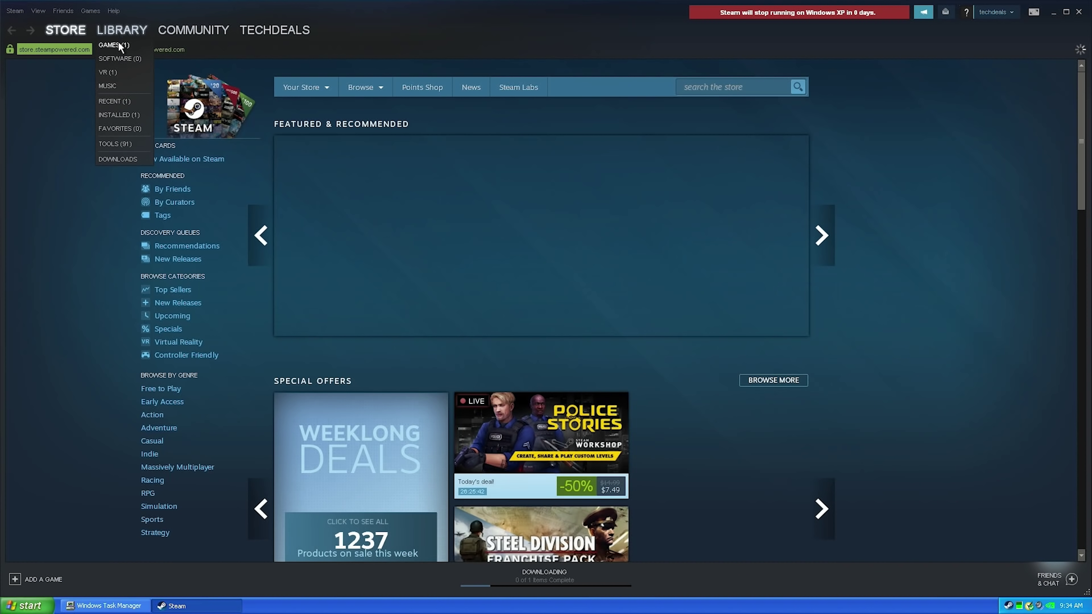
click(118, 44)
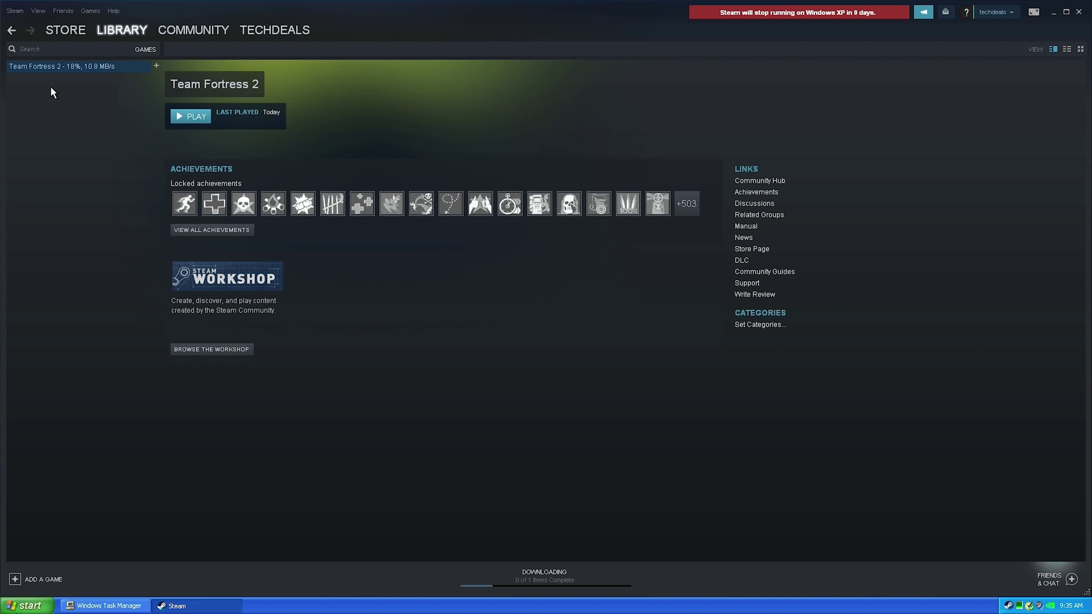
mouse_move(57, 27)
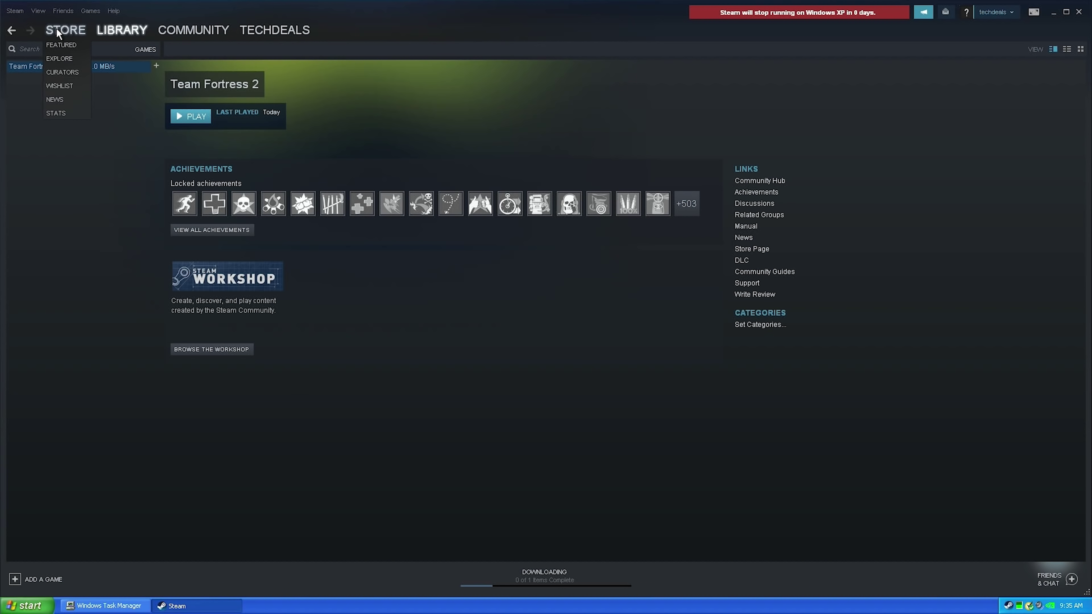
click(56, 47)
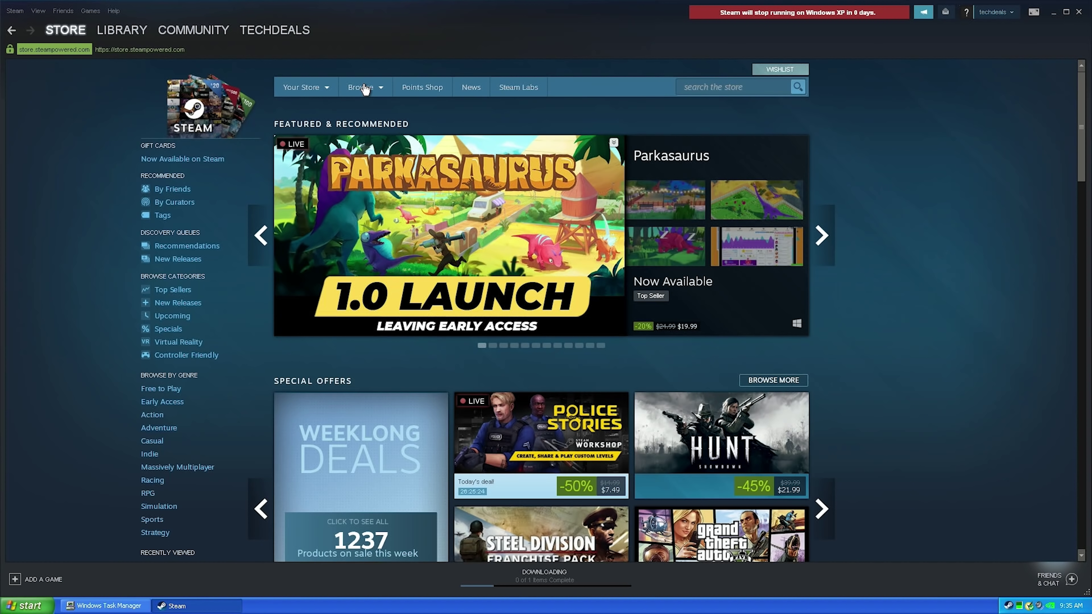
Step: Open the Counter-Strike: Global Offensive store page from the top sellers among the free-to-play games
mouse_move(365, 88)
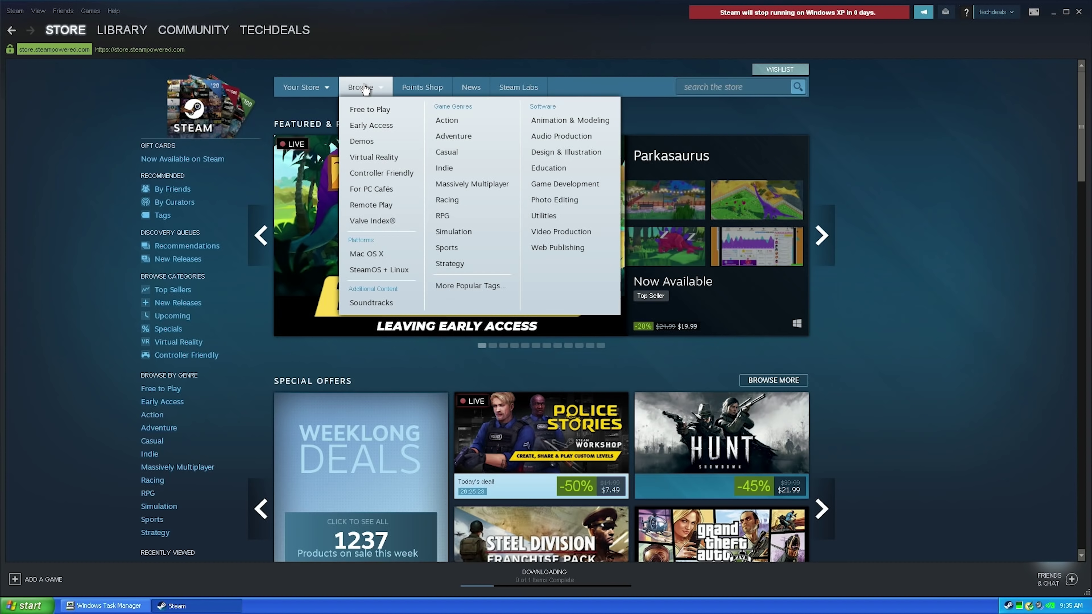
click(365, 114)
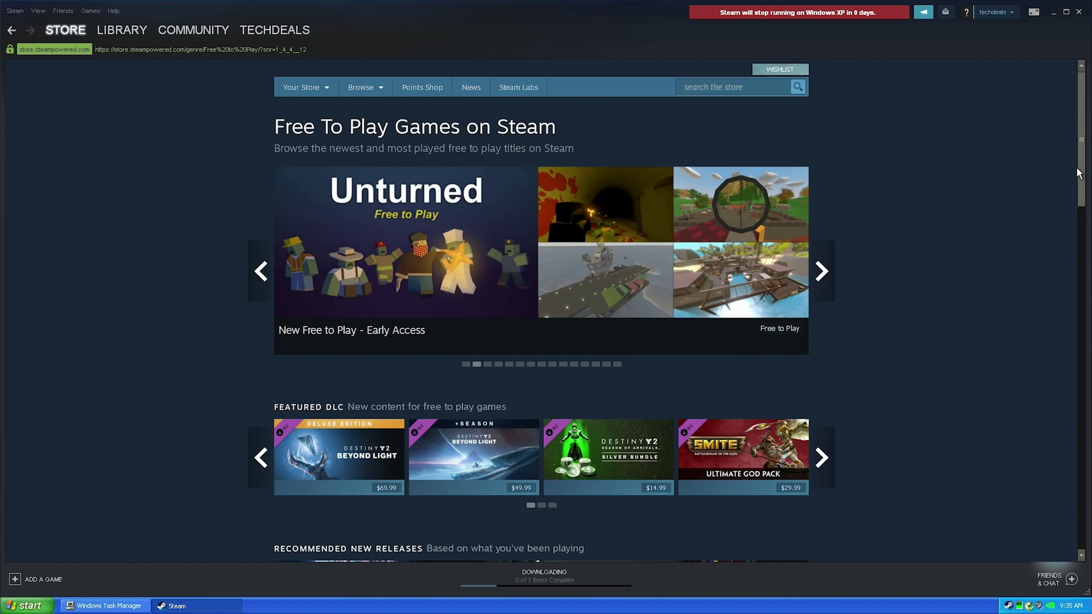
scroll(1082, 219, down, 3)
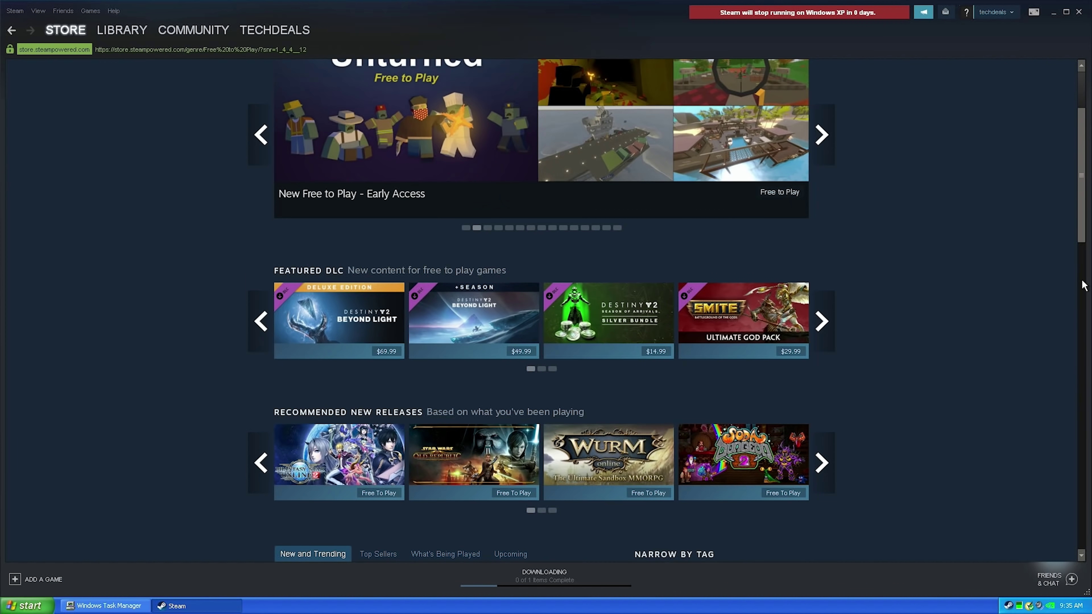
scroll(1083, 293, down, 4)
scroll(1083, 297, down, 5)
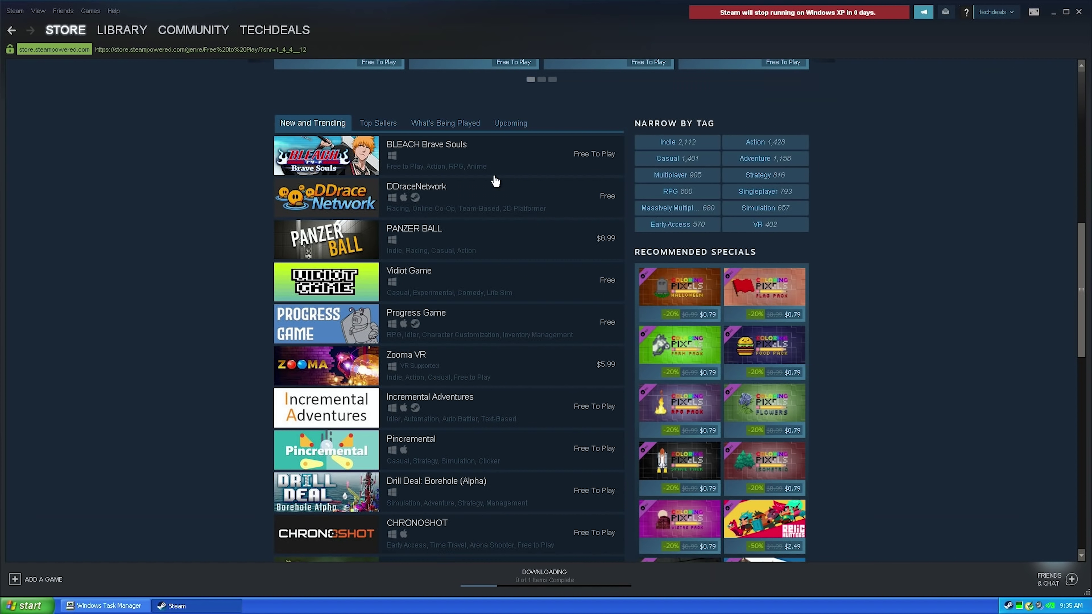
scroll(511, 180, down, 1)
click(374, 76)
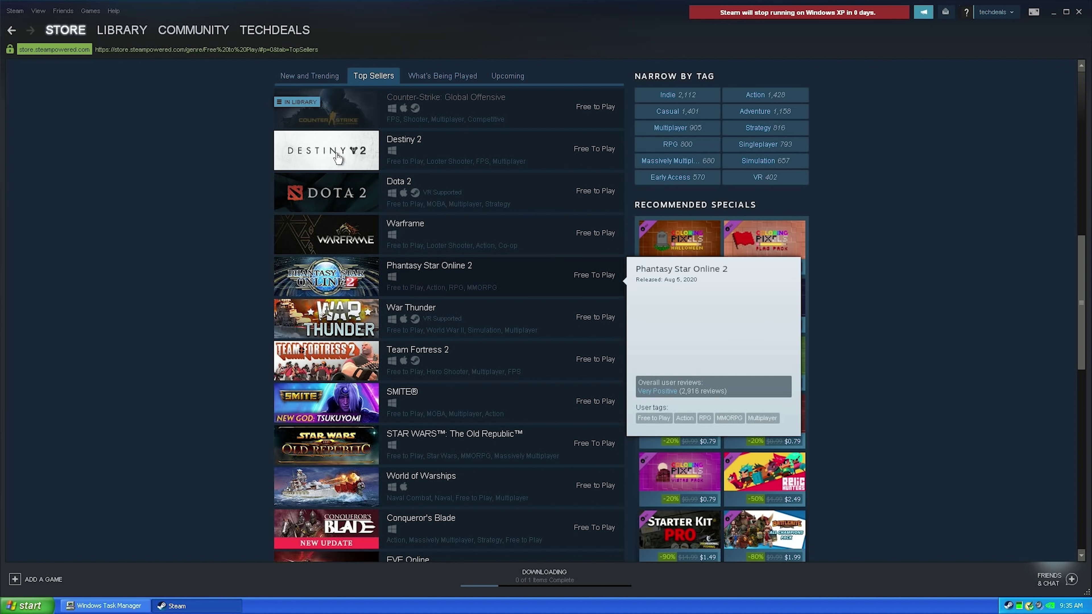
click(335, 120)
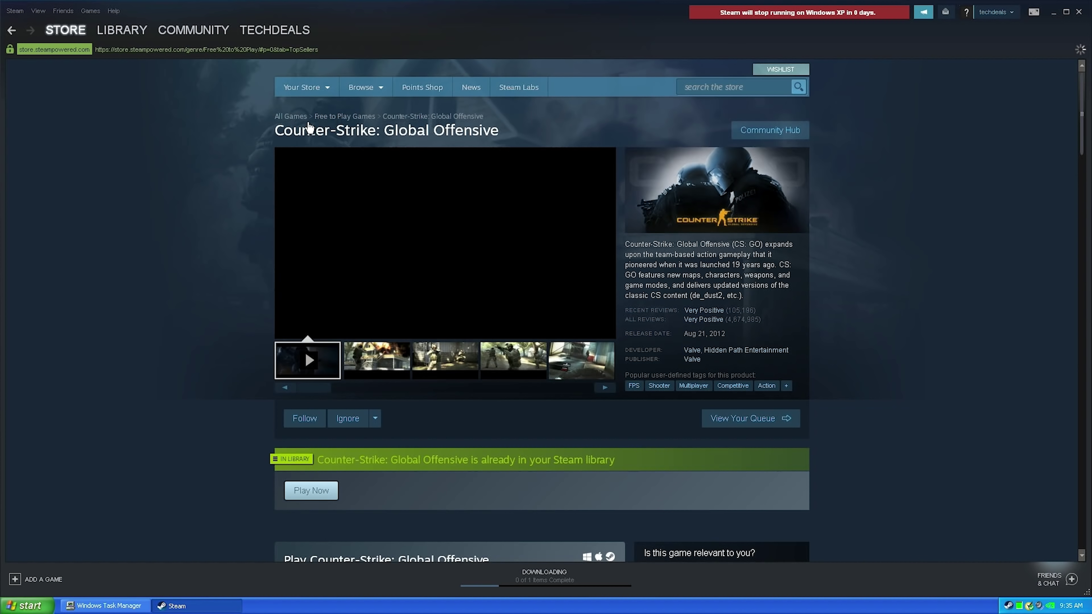
Step: Try again to start Counter-Strike: Global Offensive and restart Steam to receive the latest update
click(313, 492)
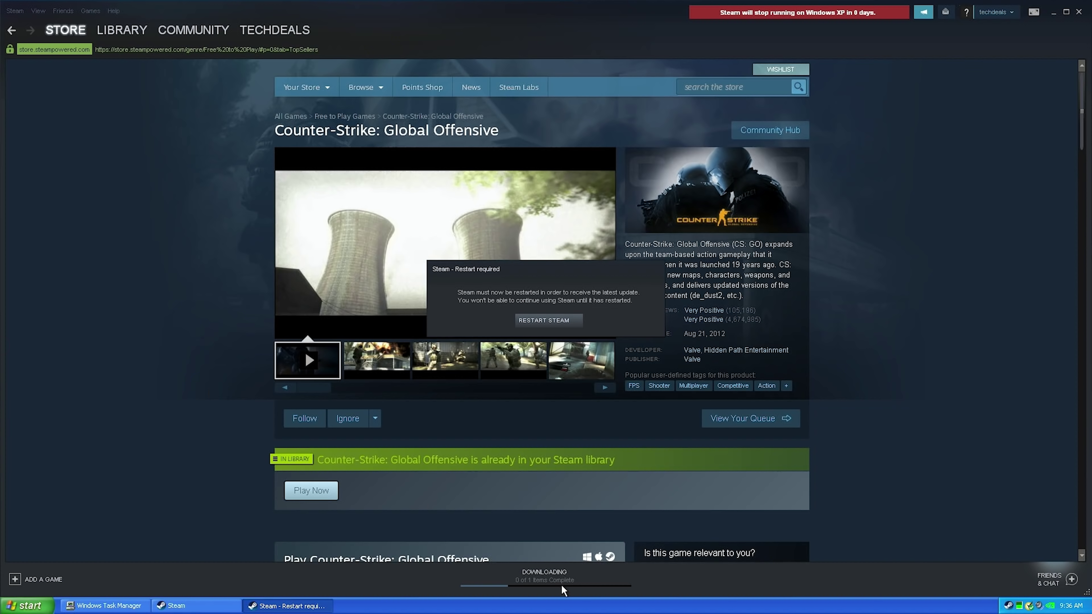
click(558, 323)
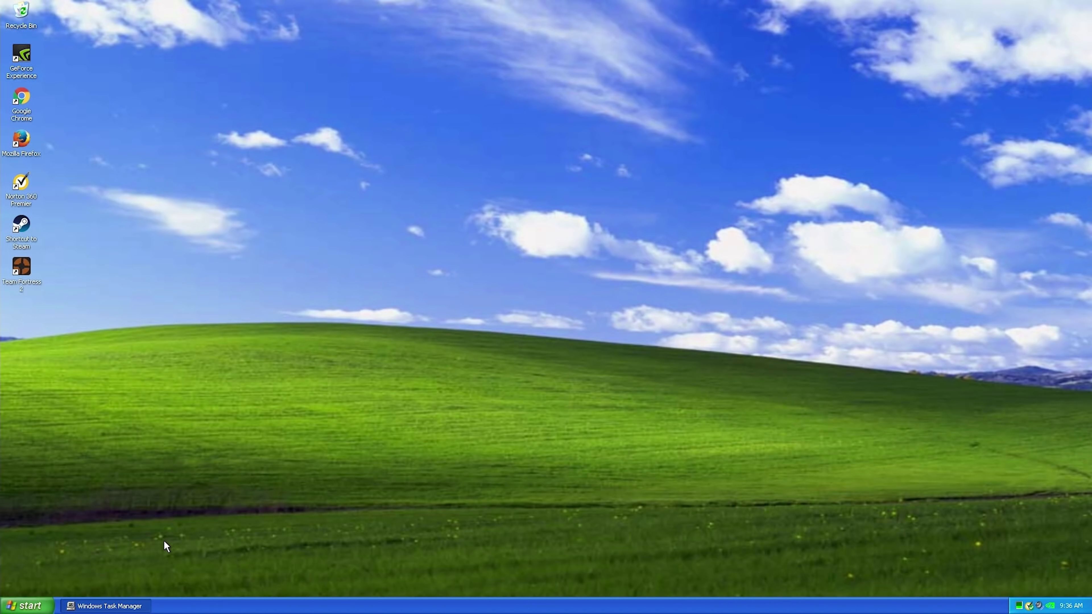
Step: Bring up Task Manager and close it, and exit Steam completely once it has restarted
click(122, 606)
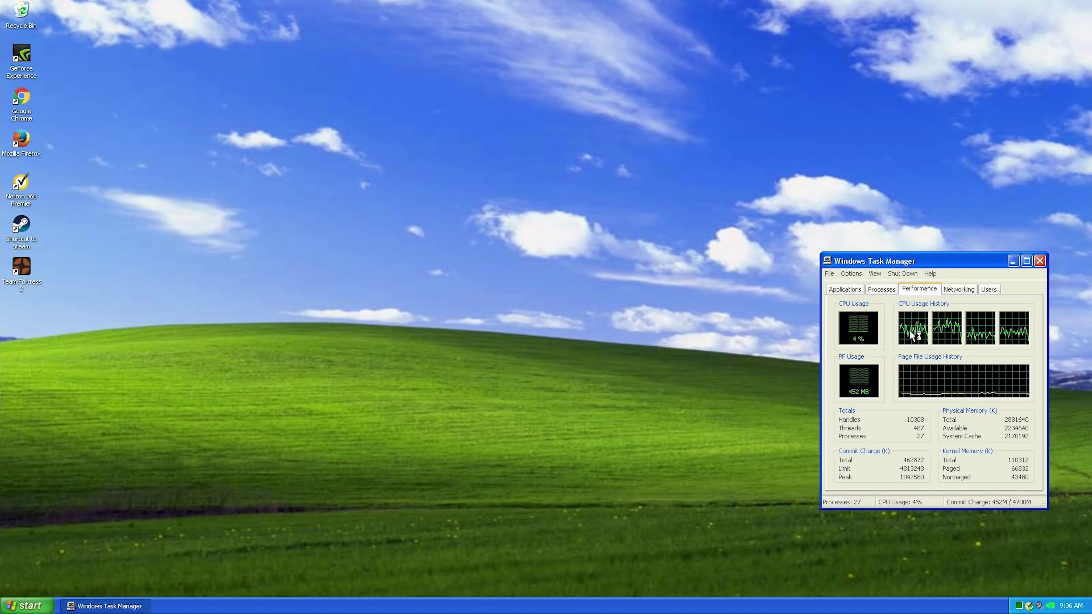
click(1044, 261)
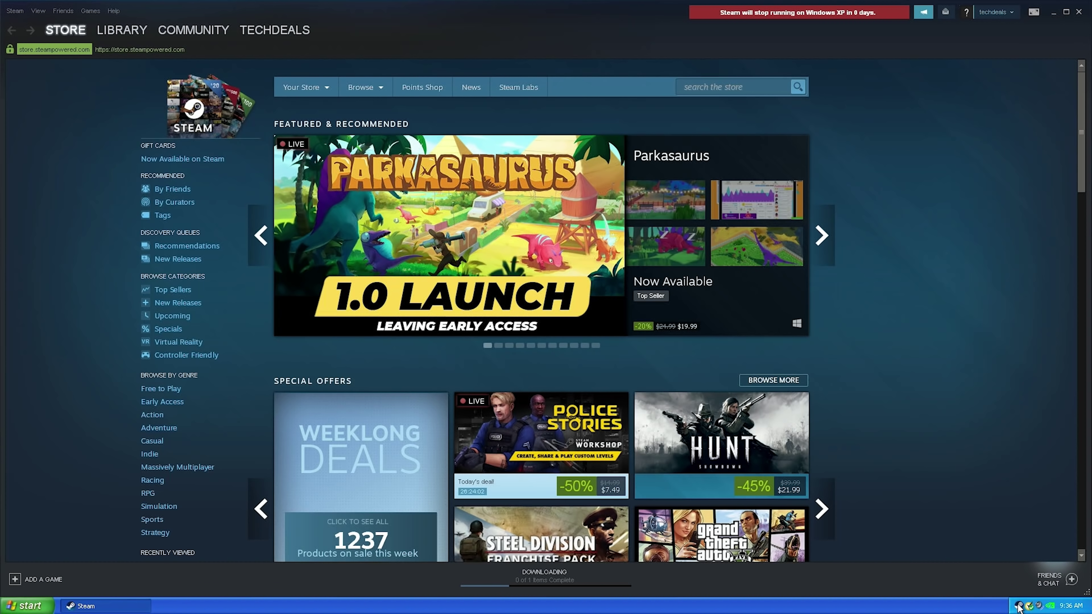
right_click(1019, 606)
click(1028, 598)
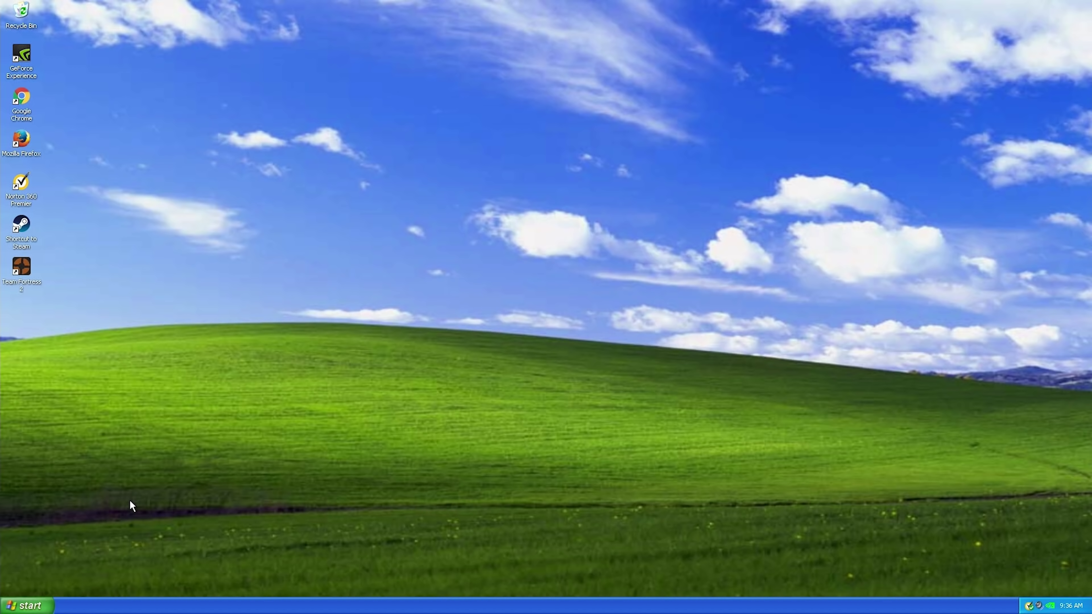
Step: Open the Star Wars Rebellion folder on the Storage (S:) drive in a maximized My Computer window
click(37, 610)
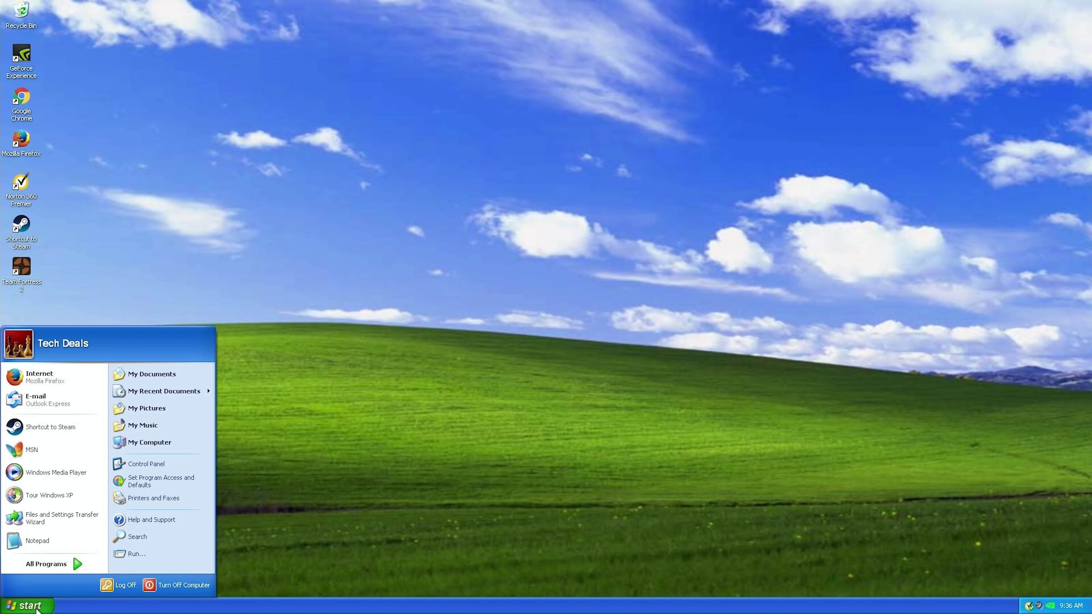
click(159, 442)
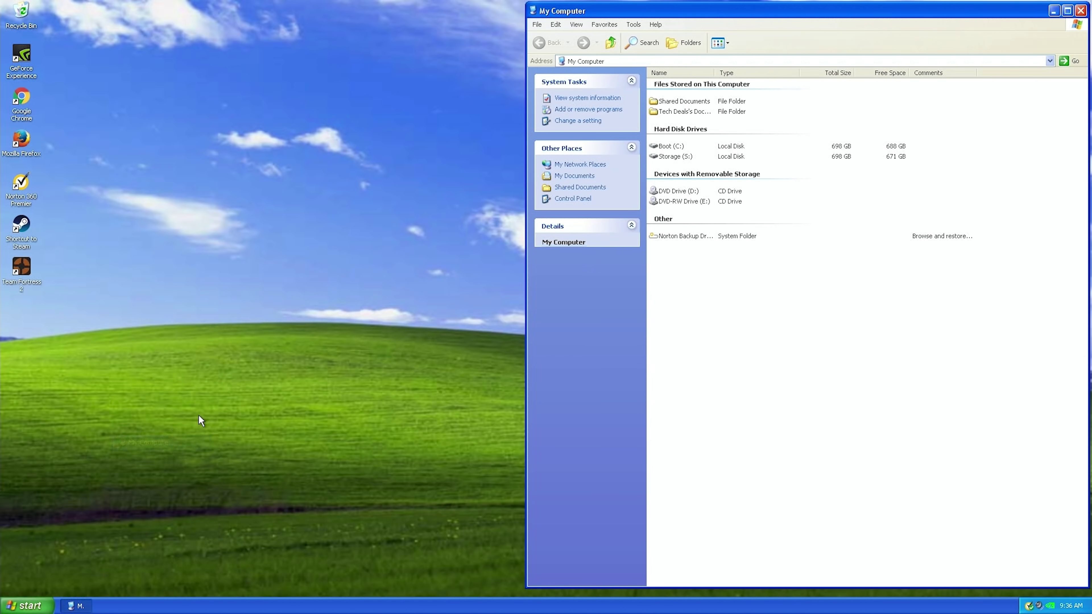
click(1068, 10)
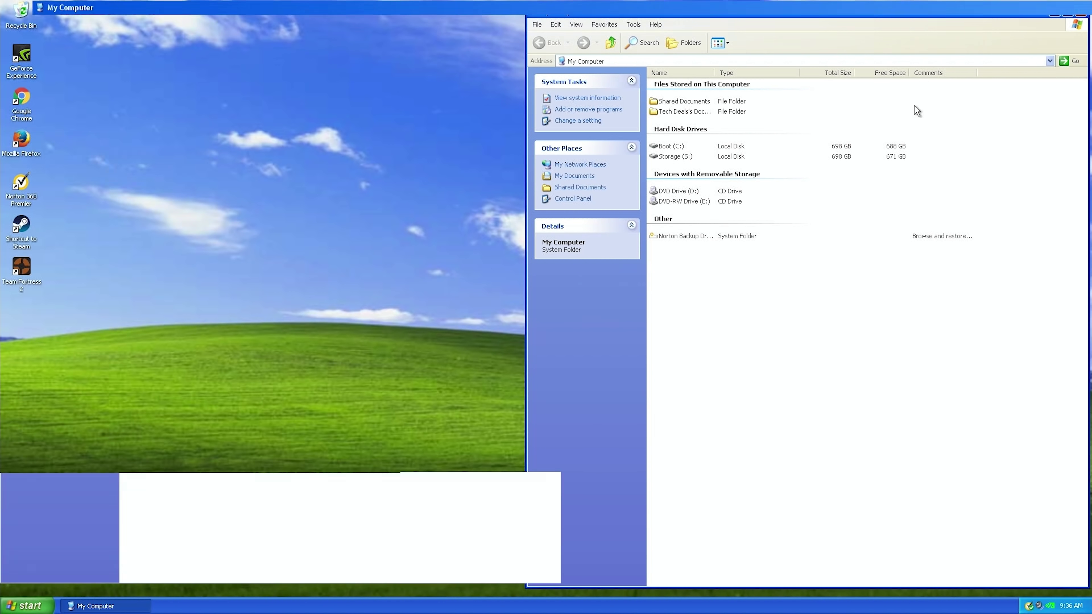
double_click(156, 155)
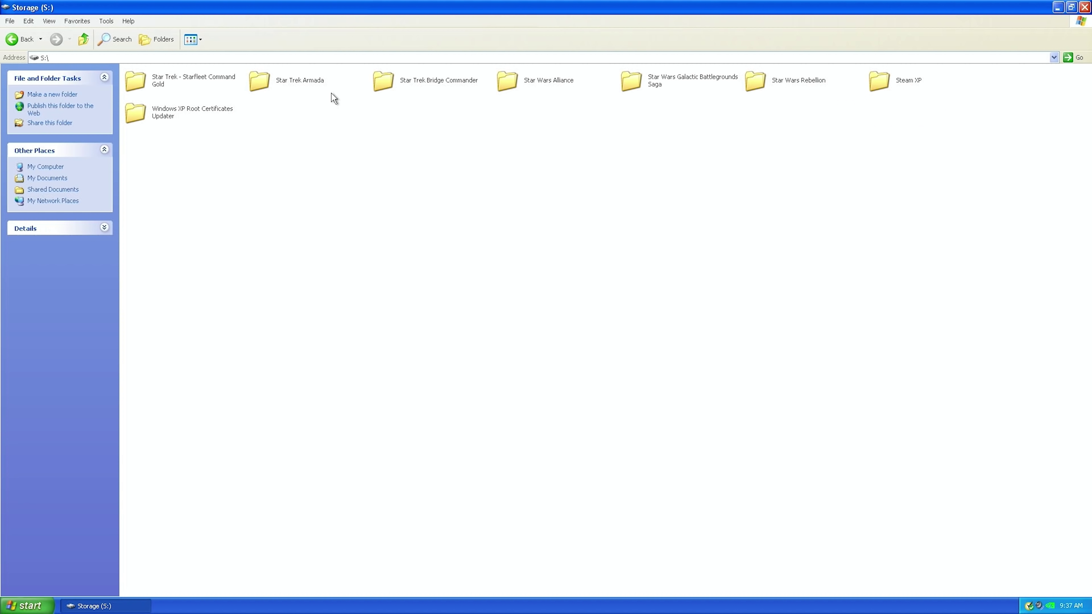
double_click(799, 85)
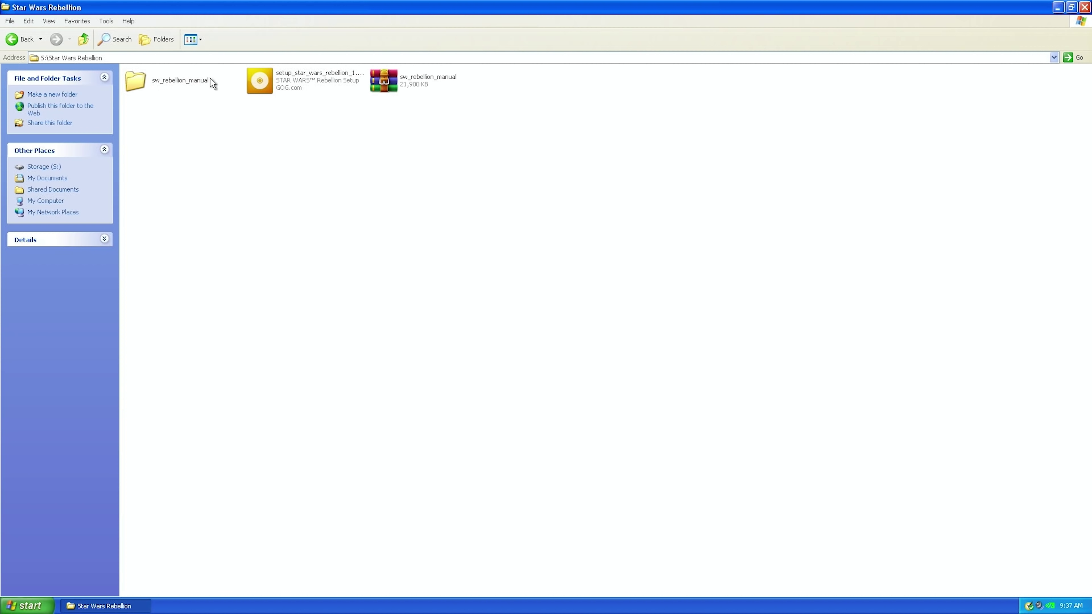
Step: Run the GOG setup file for Star Wars Rebellion in English and close the folder window behind it
click(283, 80)
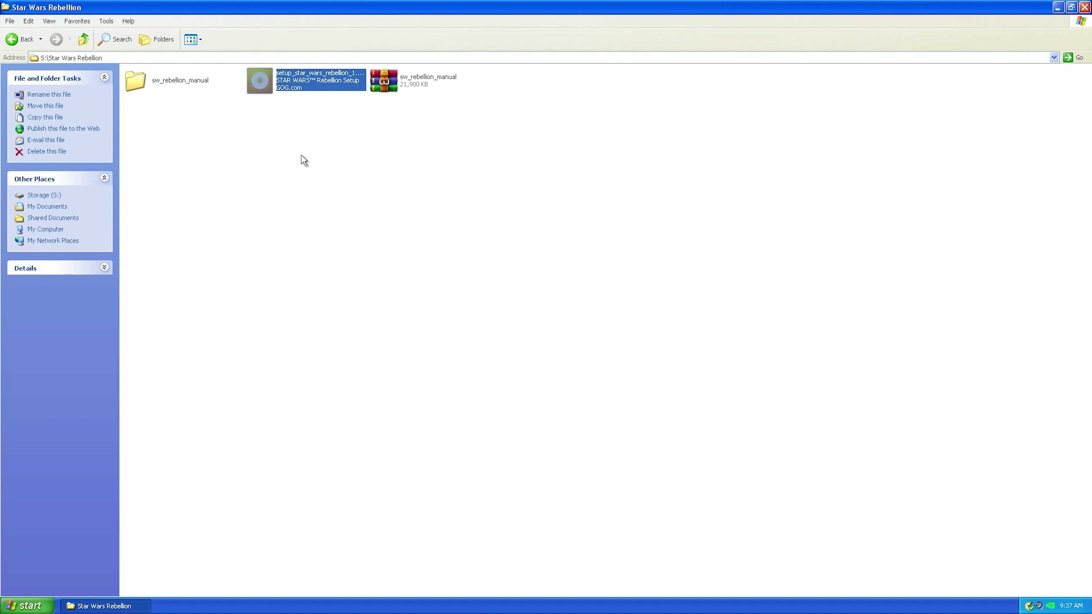
double_click(293, 85)
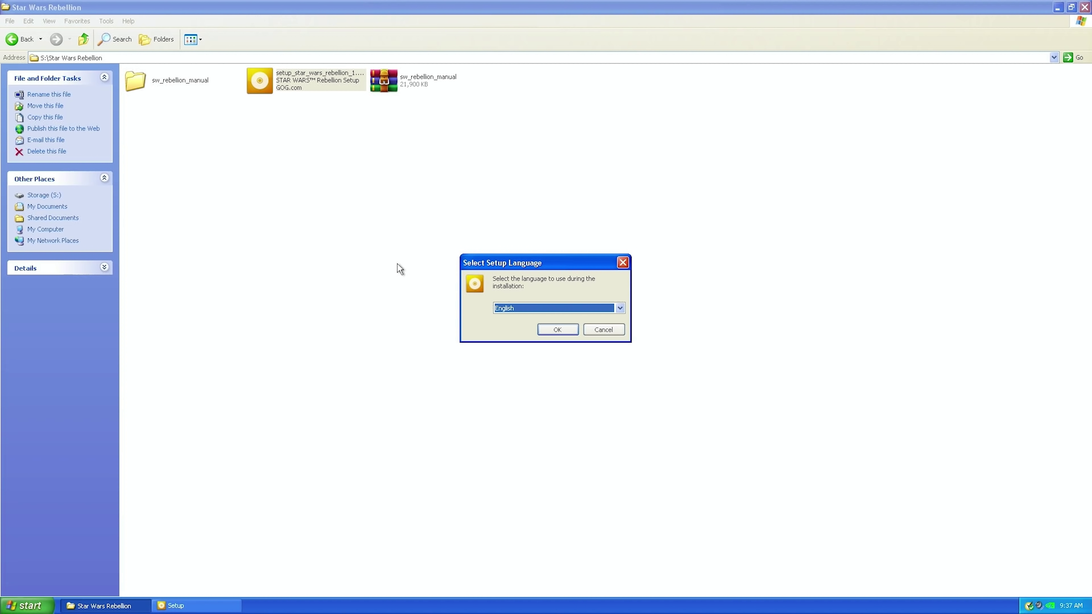
click(568, 330)
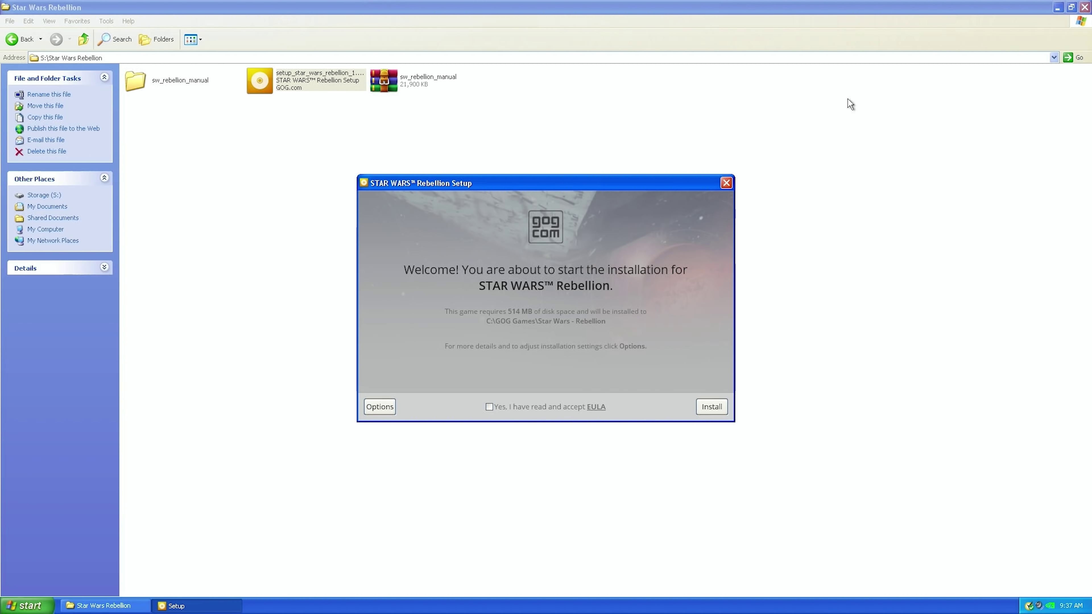
click(1085, 6)
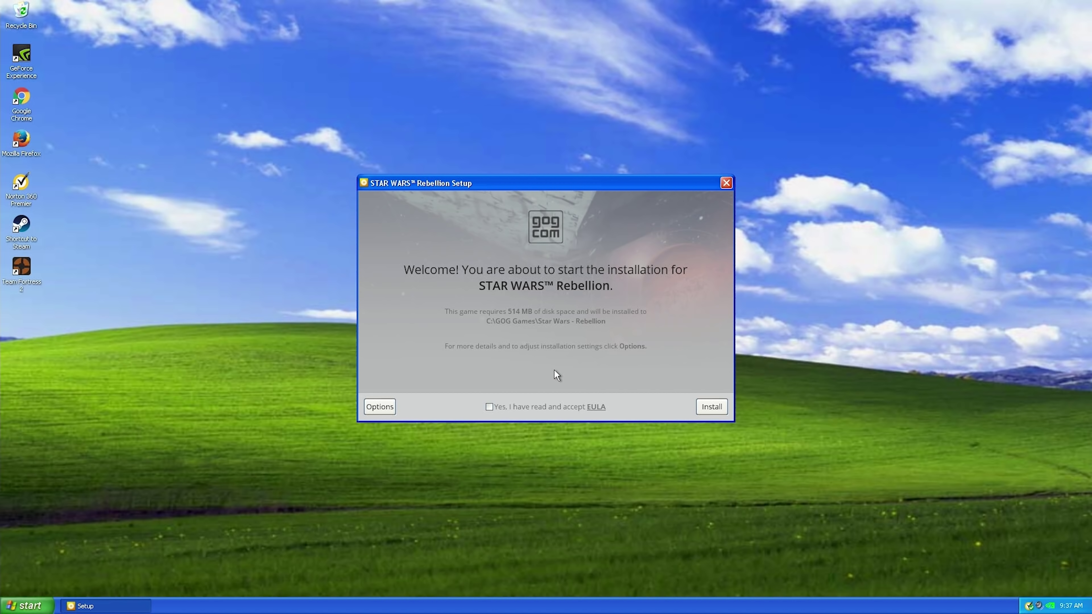
Step: Accept the EULA, install Star Wars Rebellion in the default folder C:\GOG Games\Star Wars - Rebellion and launch the game
click(490, 408)
click(713, 408)
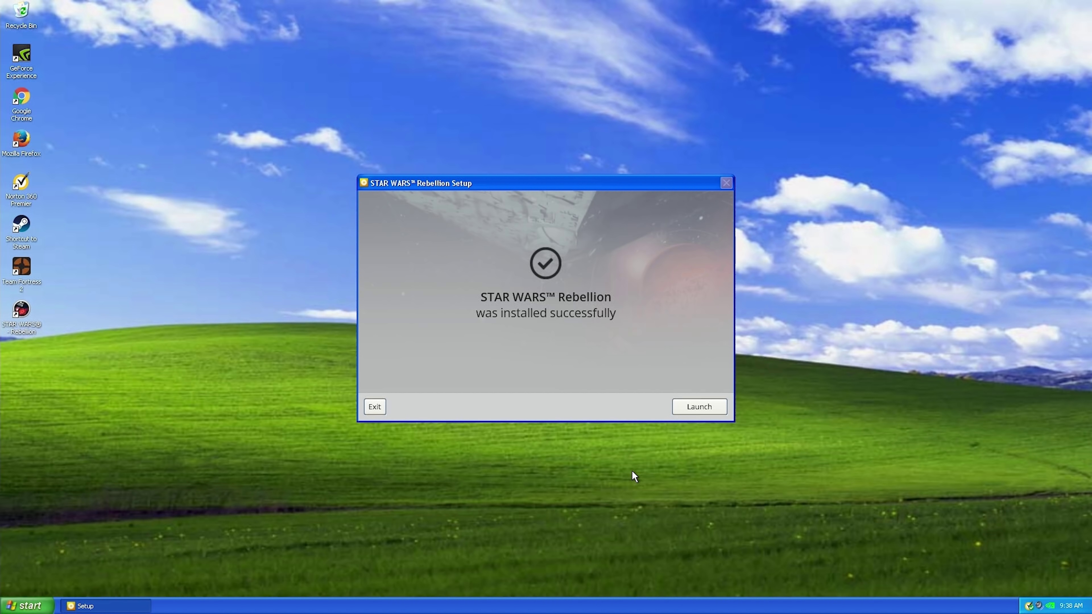
click(707, 404)
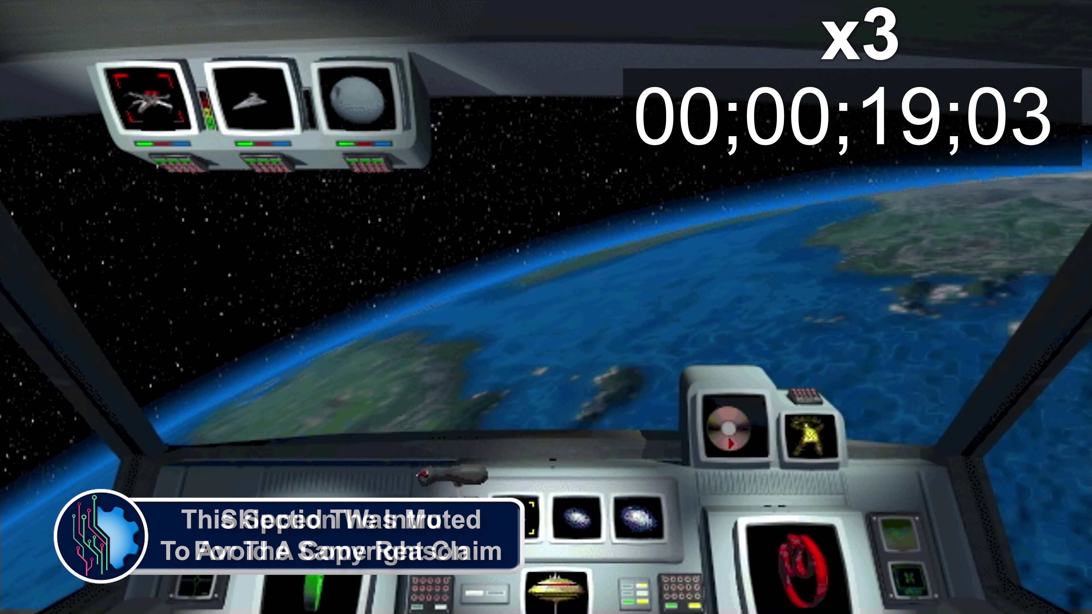
Step: Start a game, turn Play Music off and lower the music and sound effects volumes to the minimum in the options
click(788, 551)
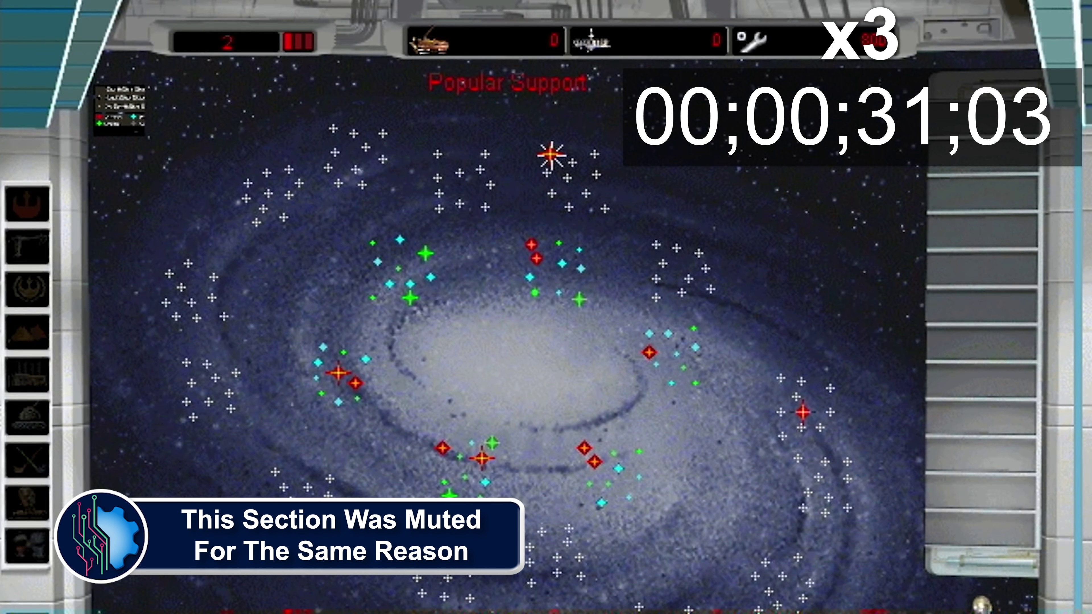
key(Escape)
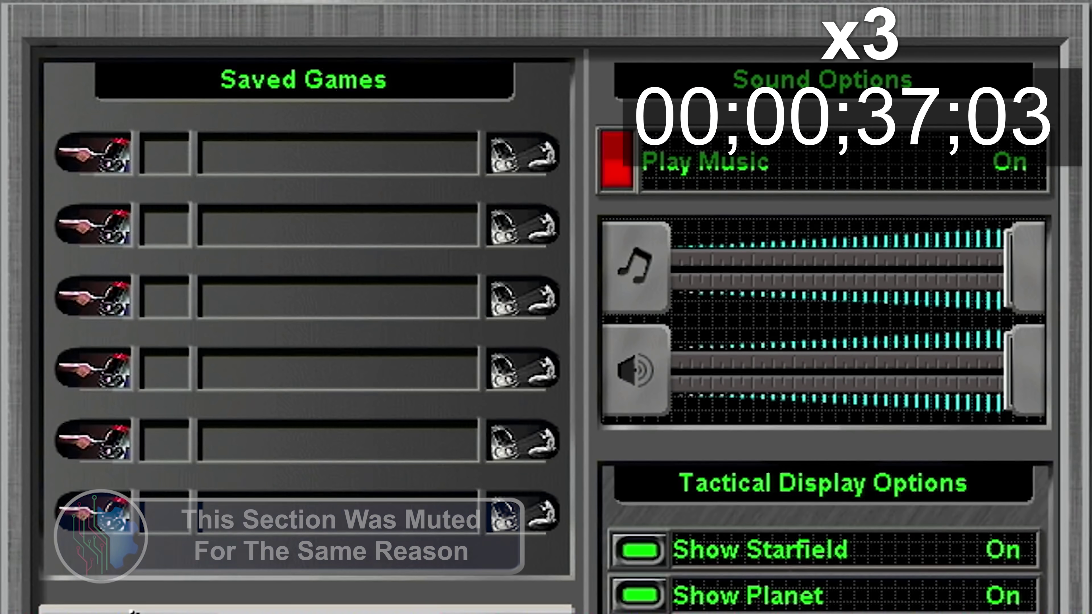
click(726, 188)
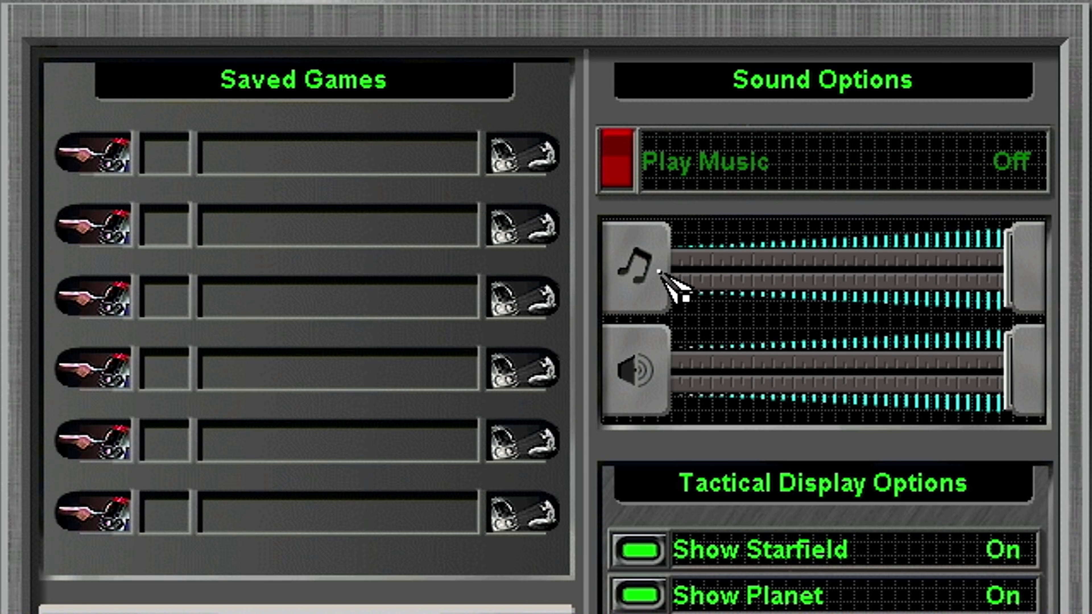
click(688, 285)
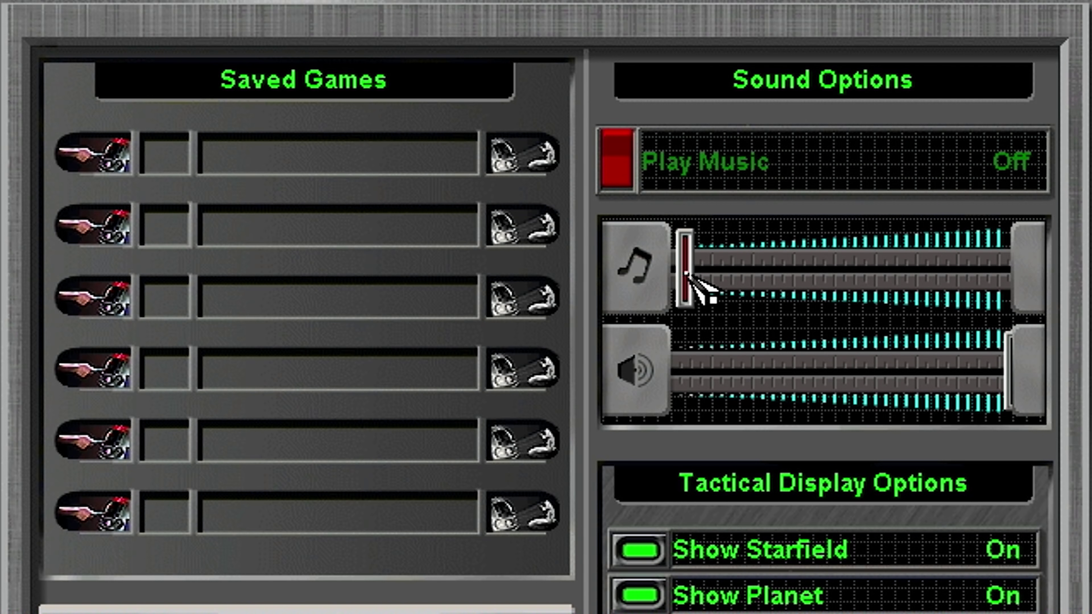
drag(1024, 390, 630, 387)
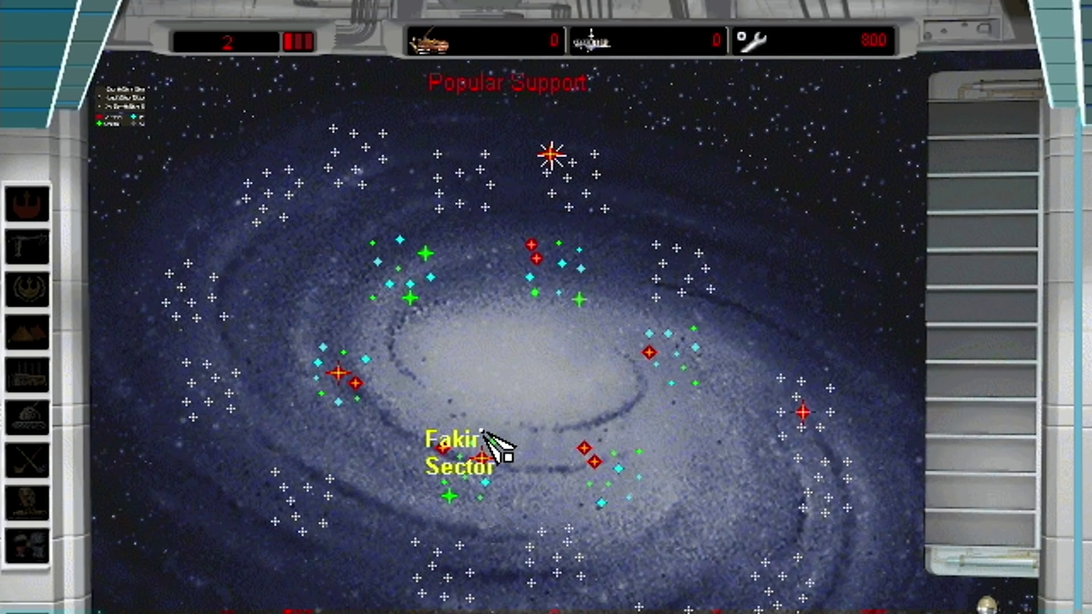
Step: Browse the galaxy map's display filters for defense, fleets and personnel, and set the map to show Idle Personnel
click(816, 613)
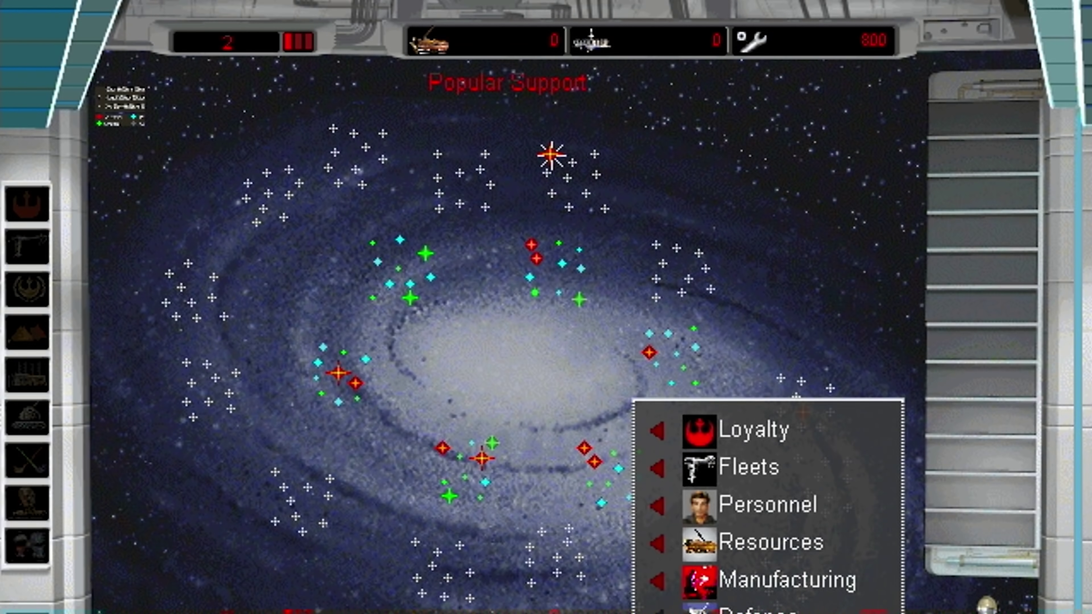
mouse_move(758, 612)
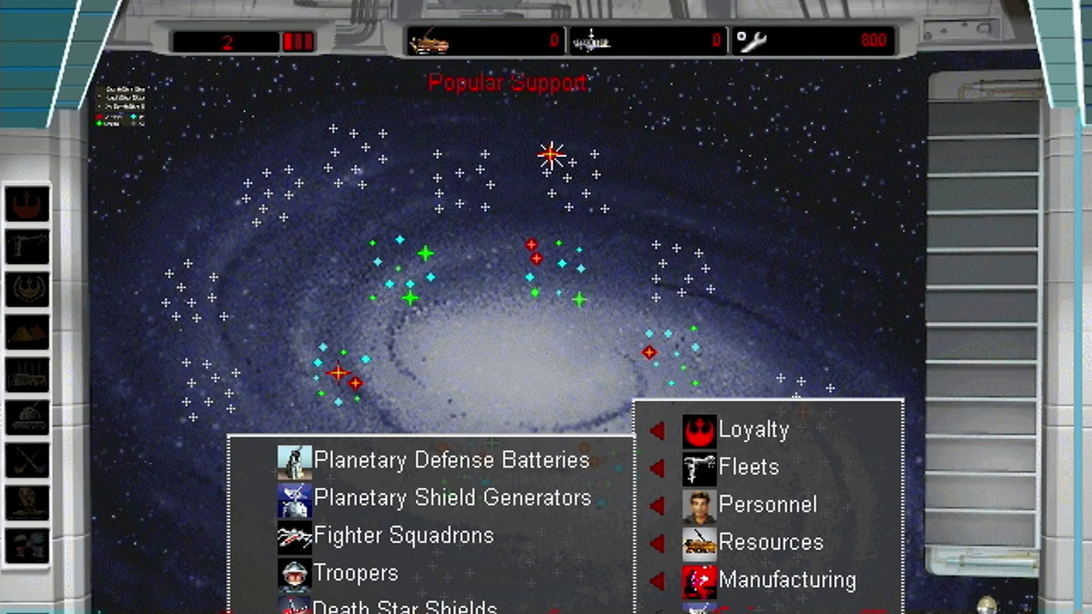
mouse_move(787, 482)
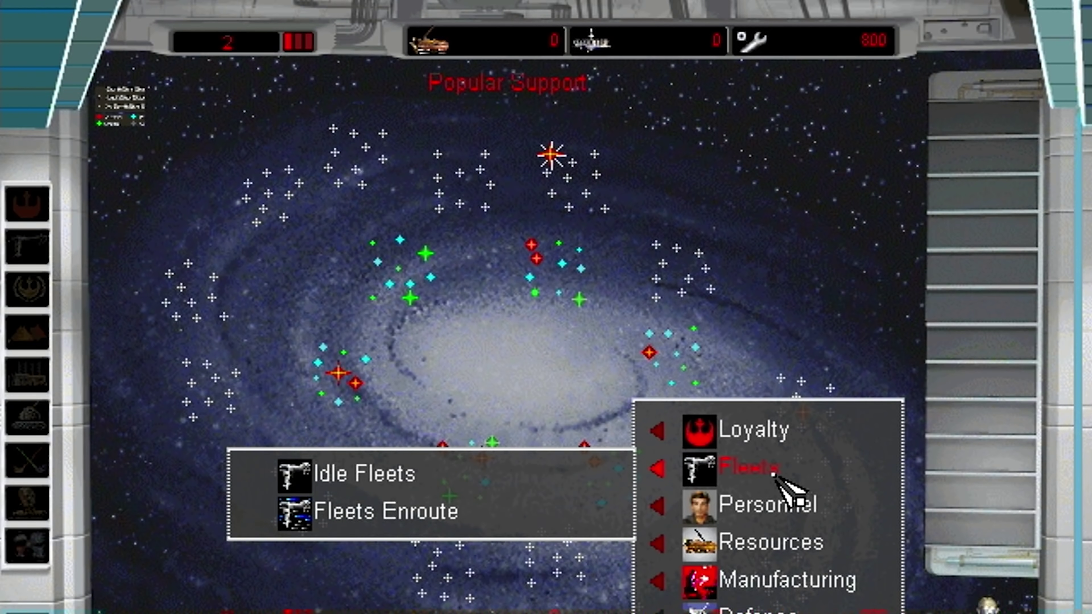
mouse_move(757, 509)
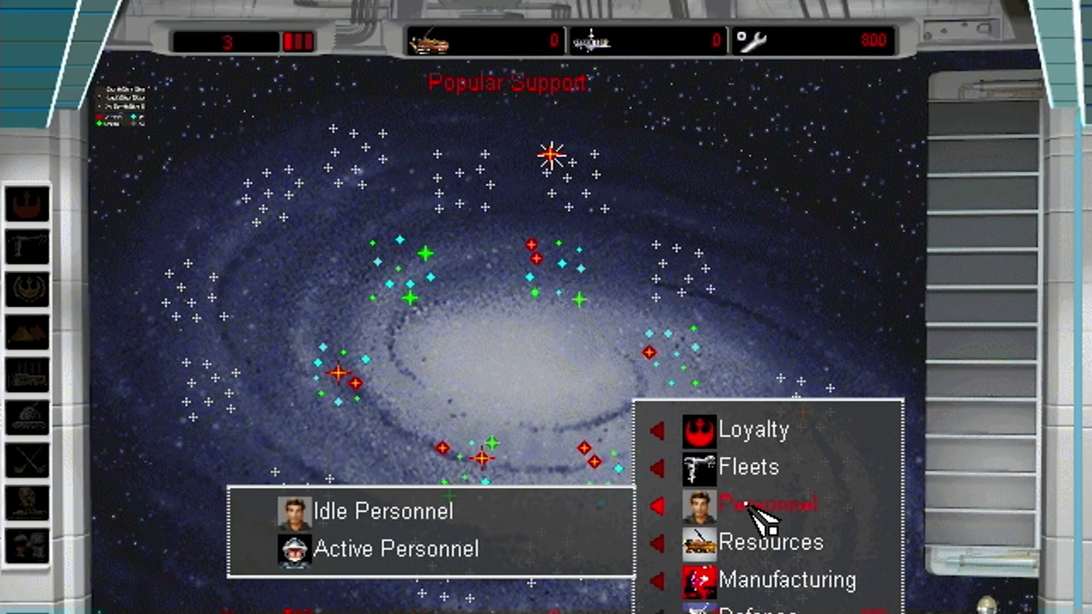
click(491, 505)
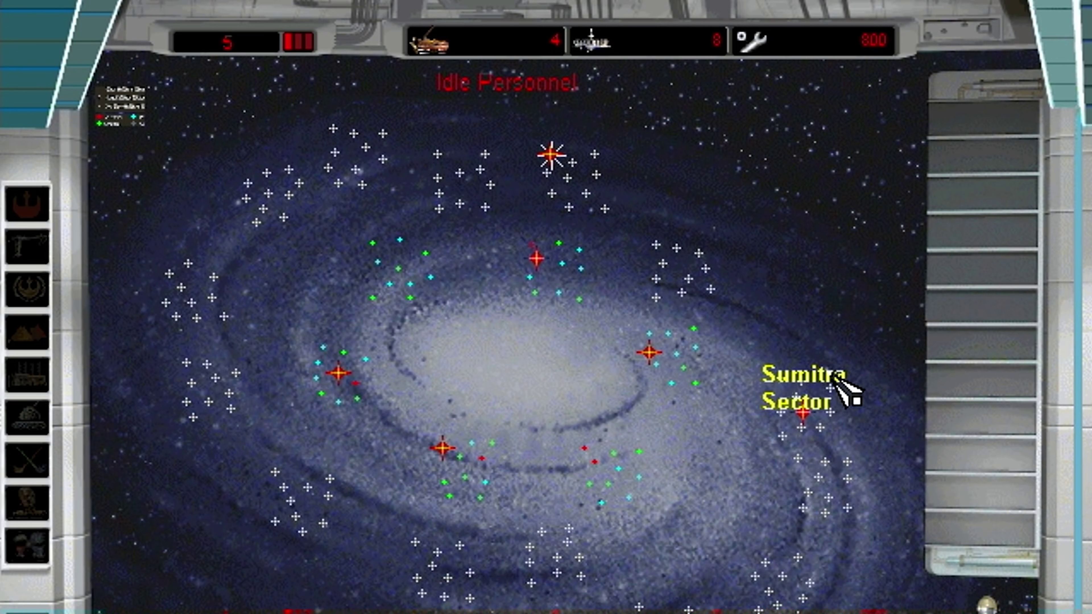
Step: Open the game options and quit Star Wars Rebellion to the desktop
click(35, 613)
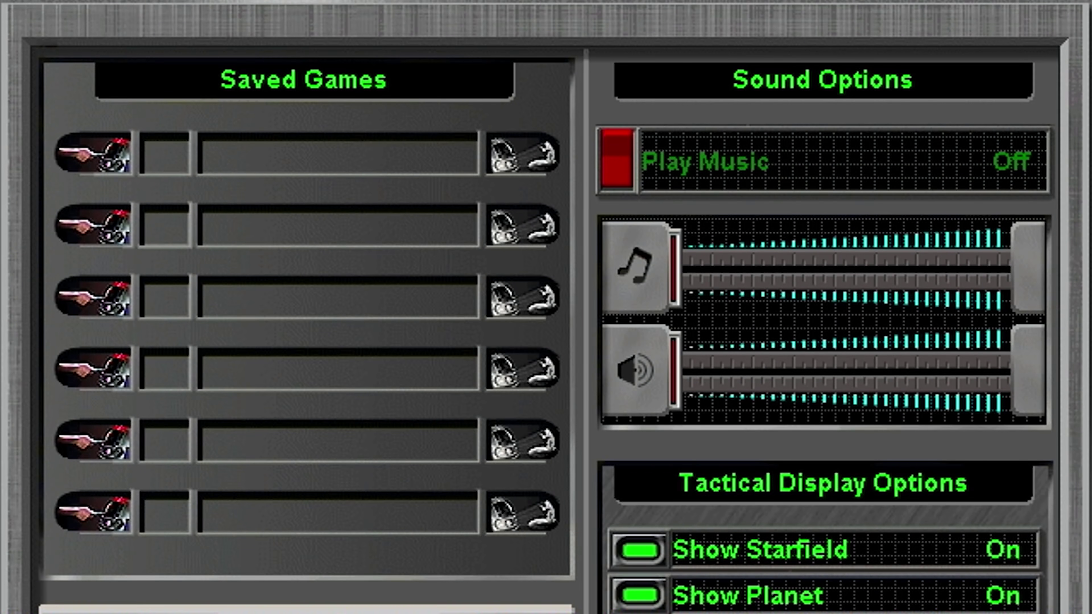
click(507, 612)
click(514, 513)
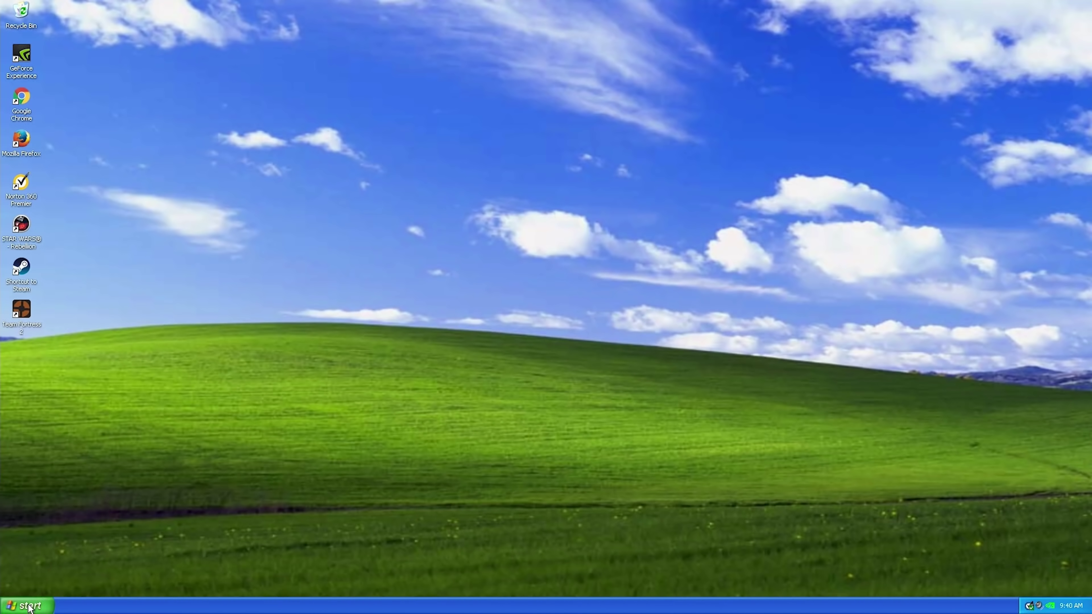
Step: Open the Star Trek Bridge Commander folder on the Storage (S:) drive
click(26, 606)
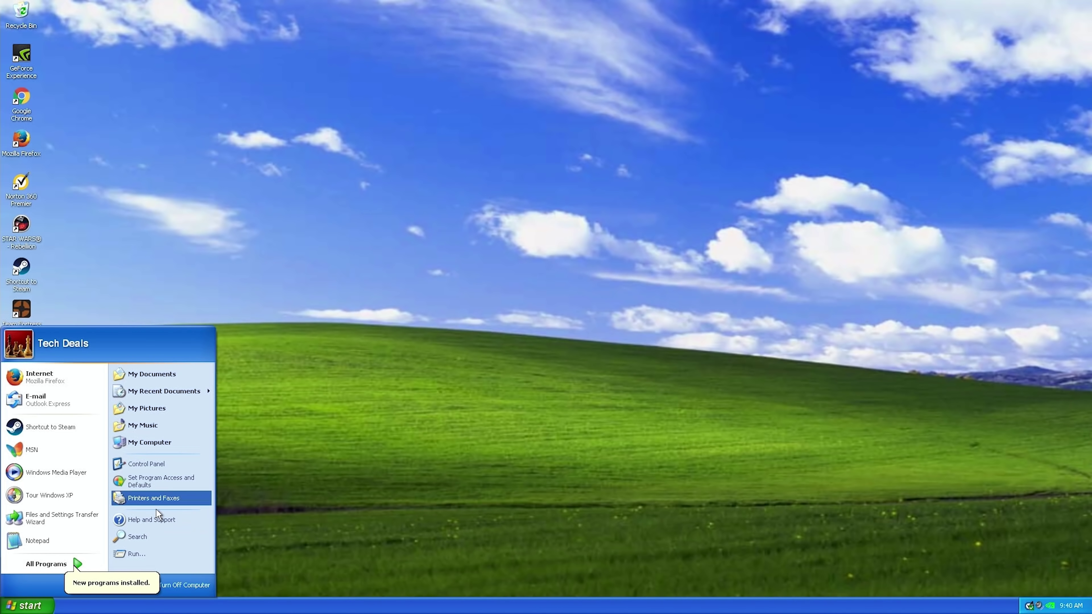
click(169, 443)
double_click(150, 153)
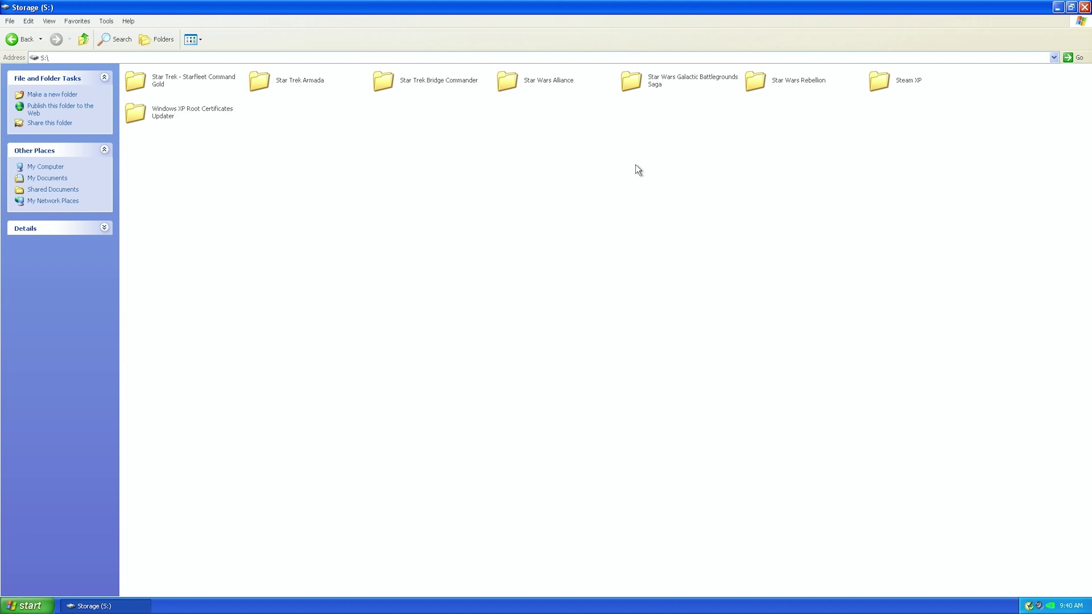
click(450, 85)
key(F2)
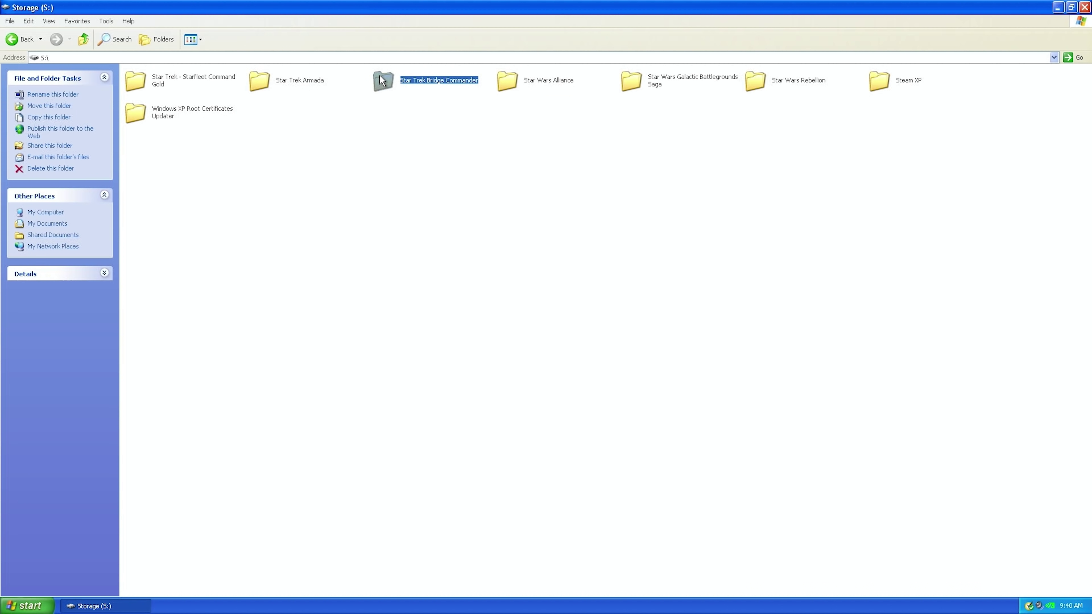
double_click(381, 81)
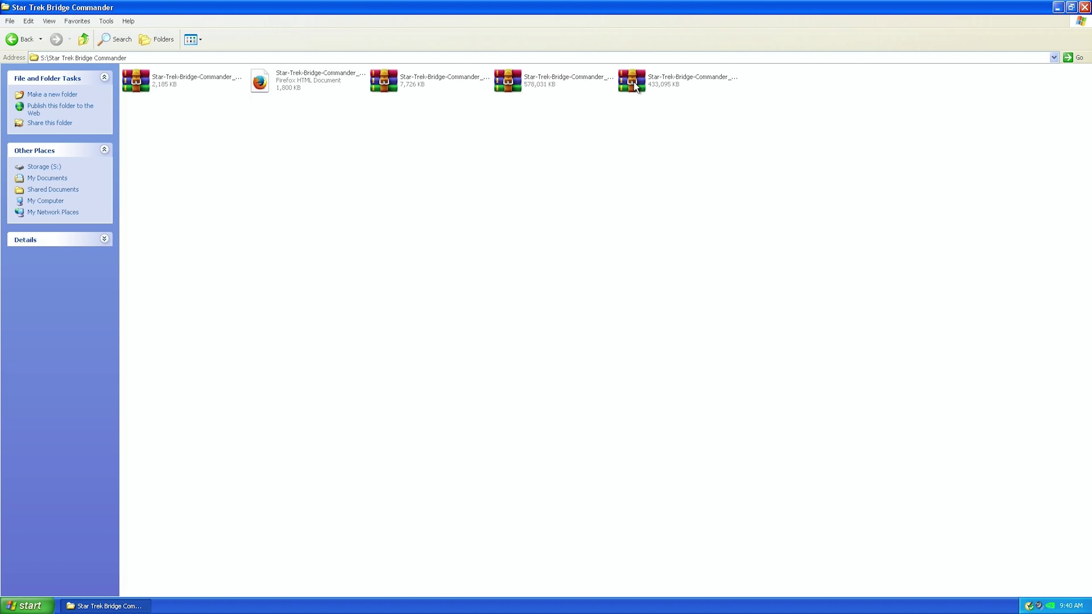
Step: Show the folder in Details view and extract the Star-Trek-Bridge-Commander_Win_EN_Pre-Installed archive into a folder of the same name
click(721, 86)
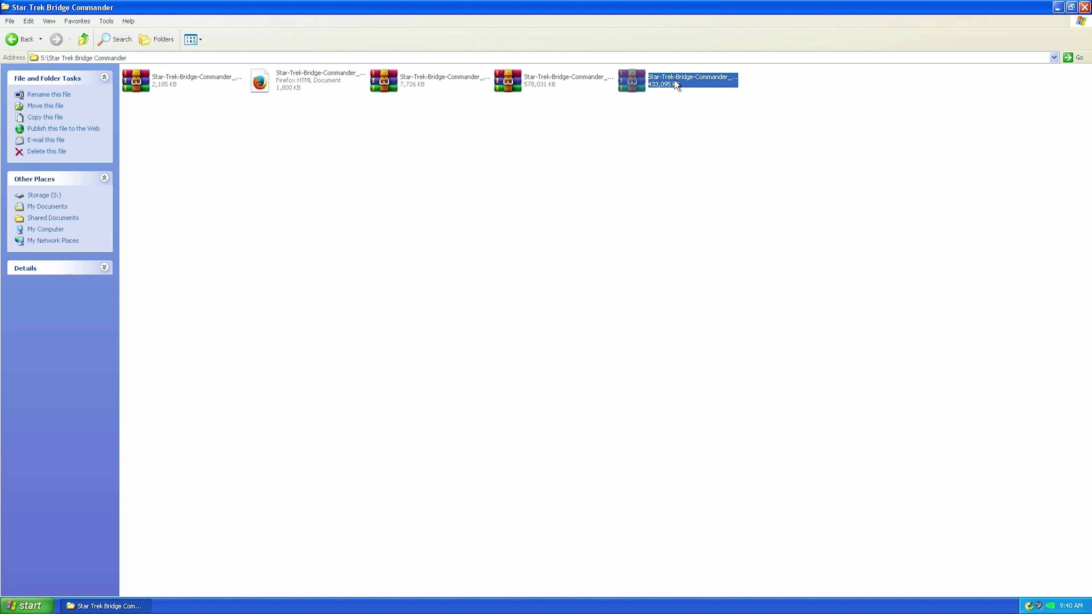
click(48, 20)
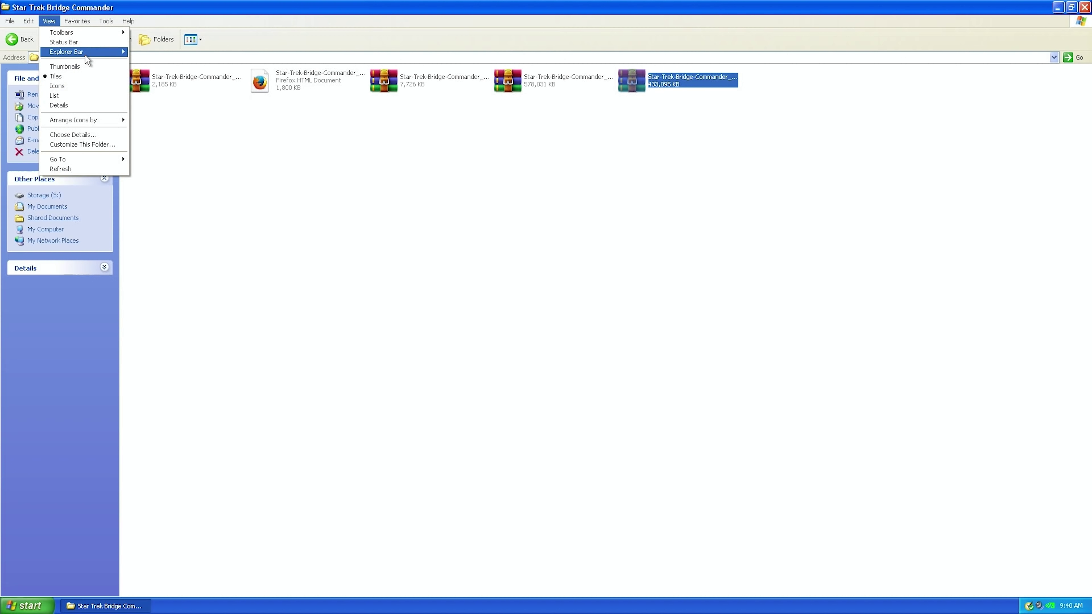
click(91, 105)
right_click(185, 122)
click(405, 205)
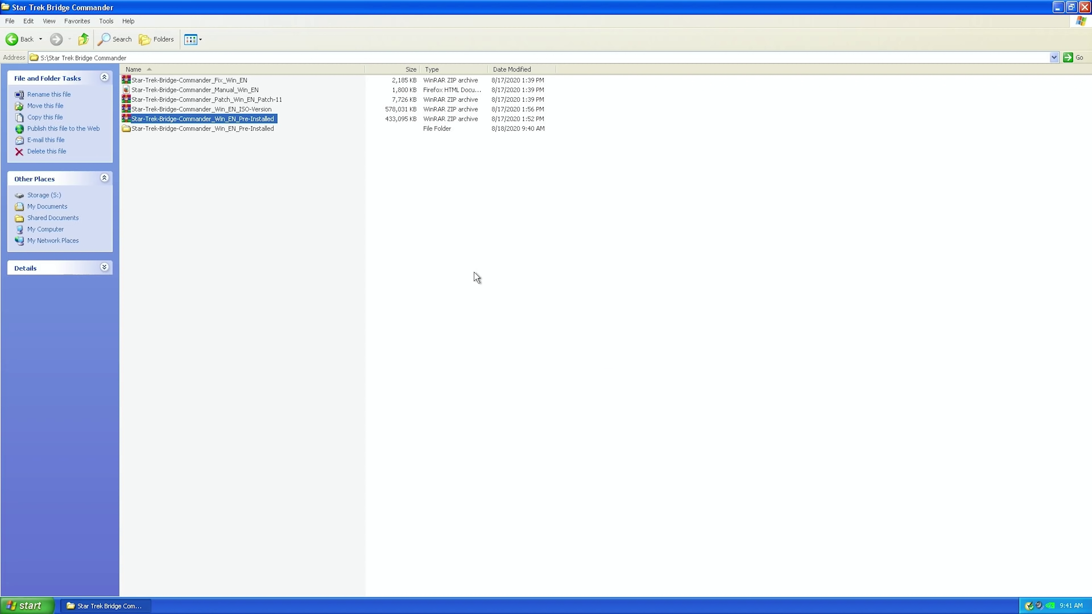
Step: Open the Star Trek Bridge Commander folder inside the extracted Pre-Installed folder and run the stbc program
click(213, 131)
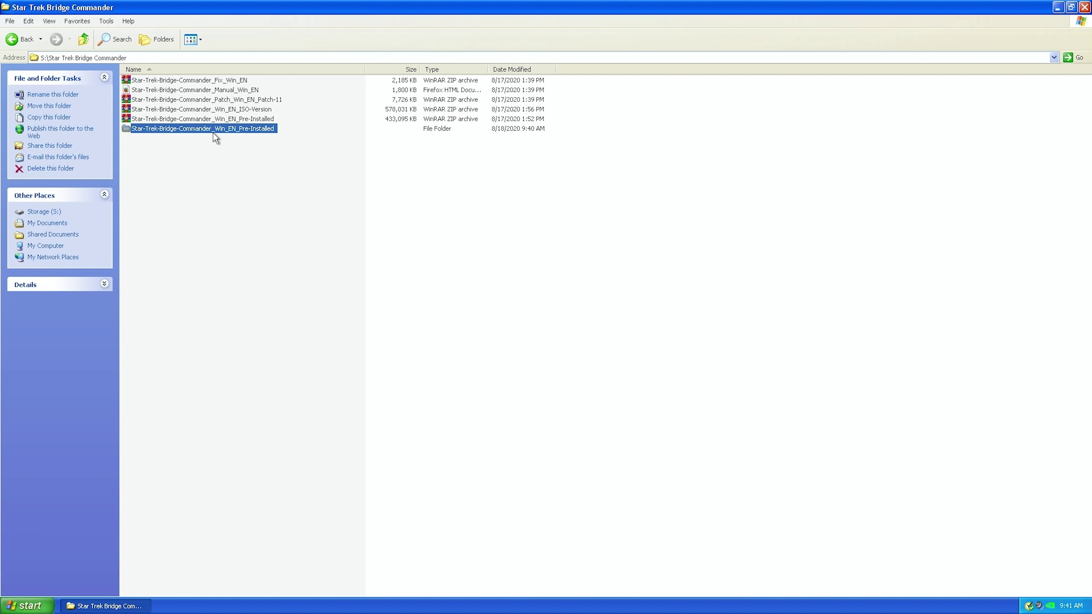
double_click(198, 129)
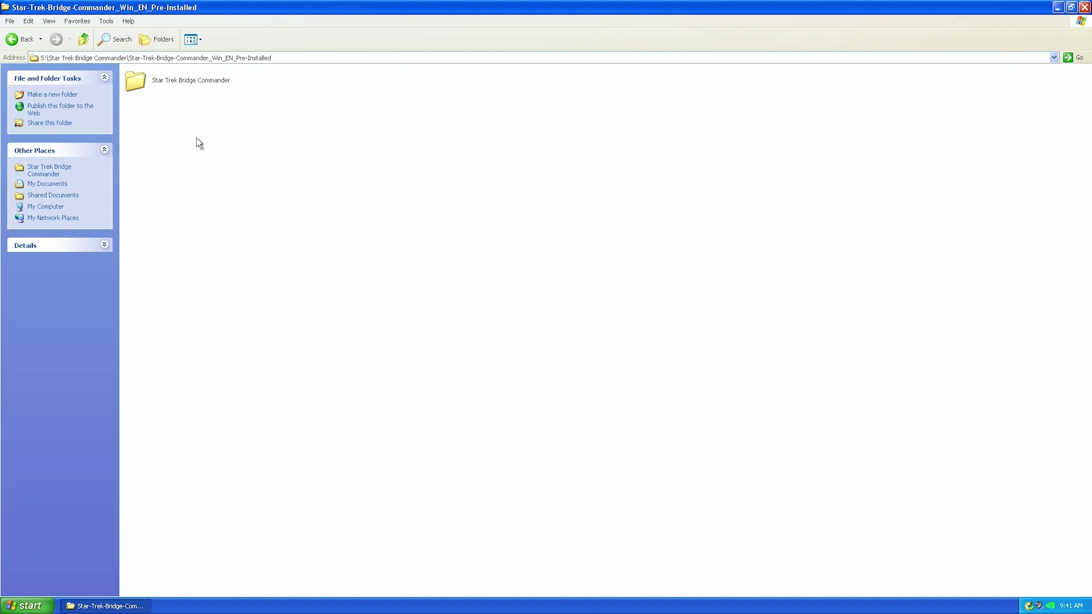
double_click(190, 81)
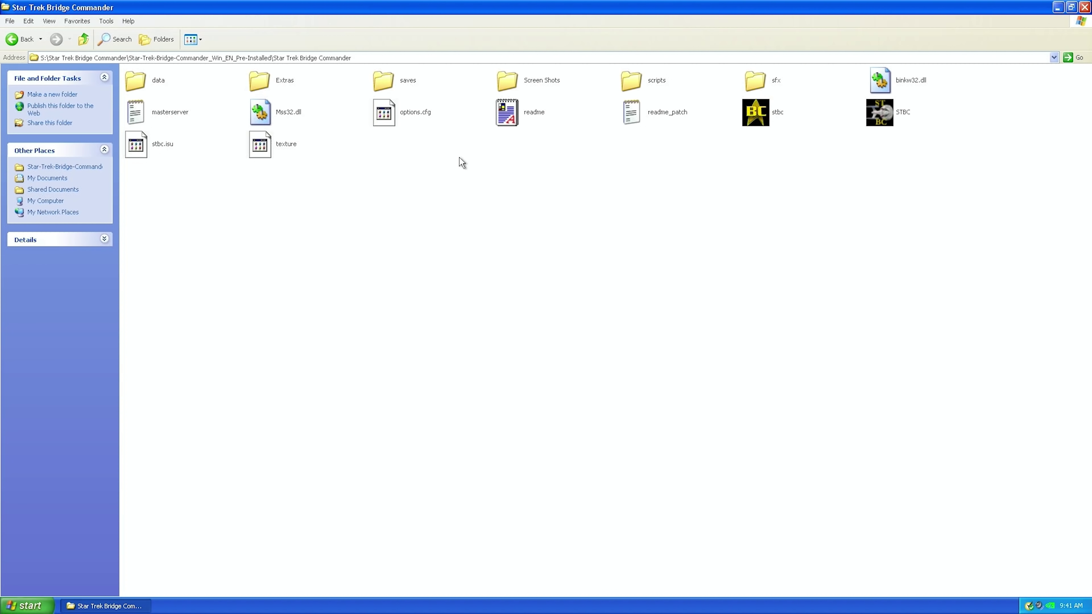
double_click(758, 112)
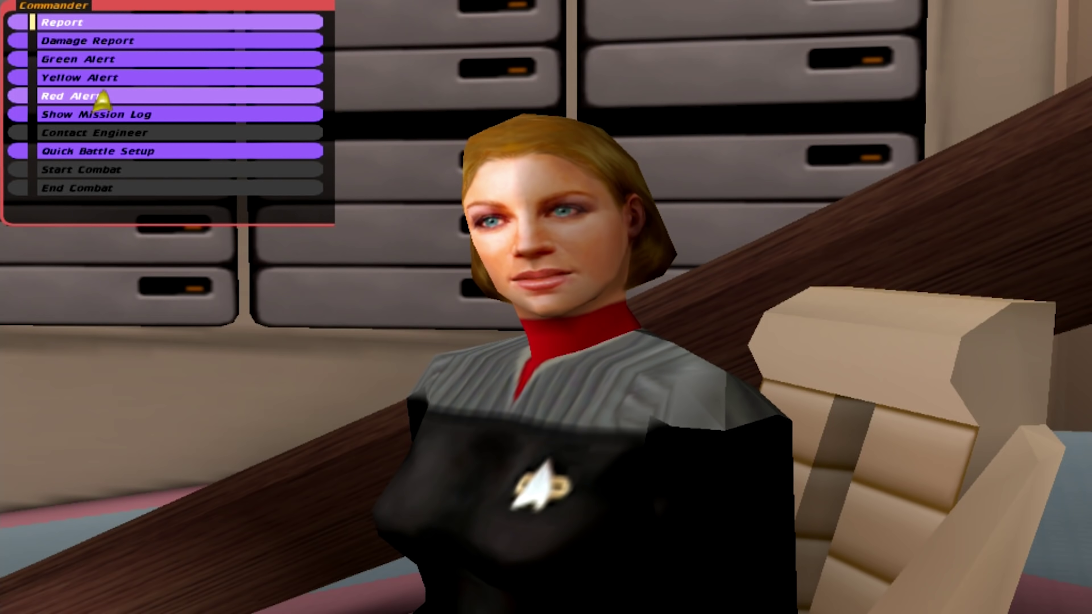
Step: Open the Quick Battle Setup and choose the Federation Sovereign as player ship with the Sovereign bridge
click(170, 150)
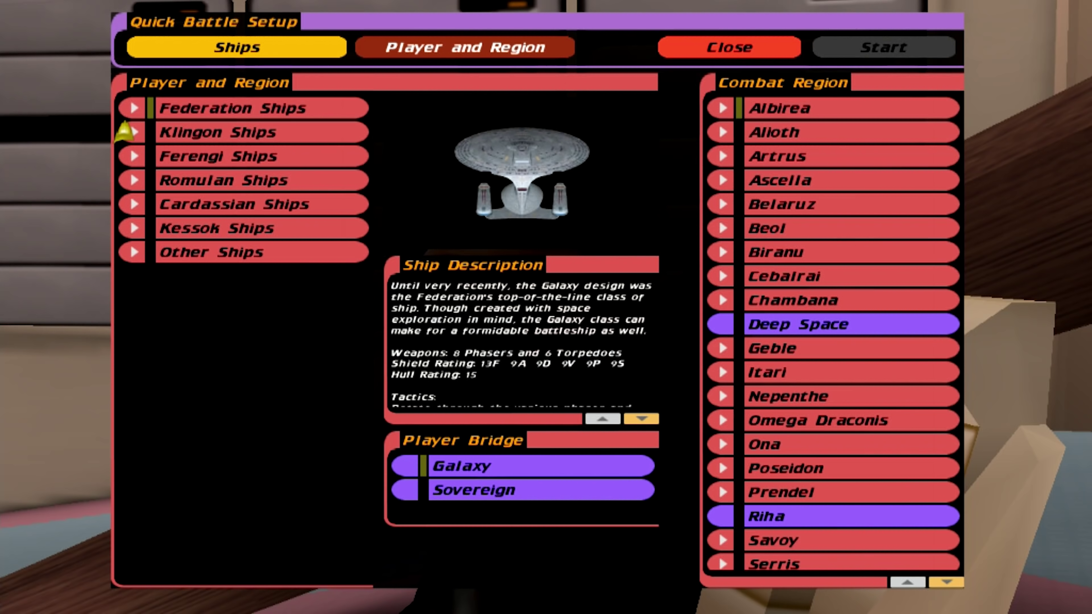
click(129, 111)
click(194, 227)
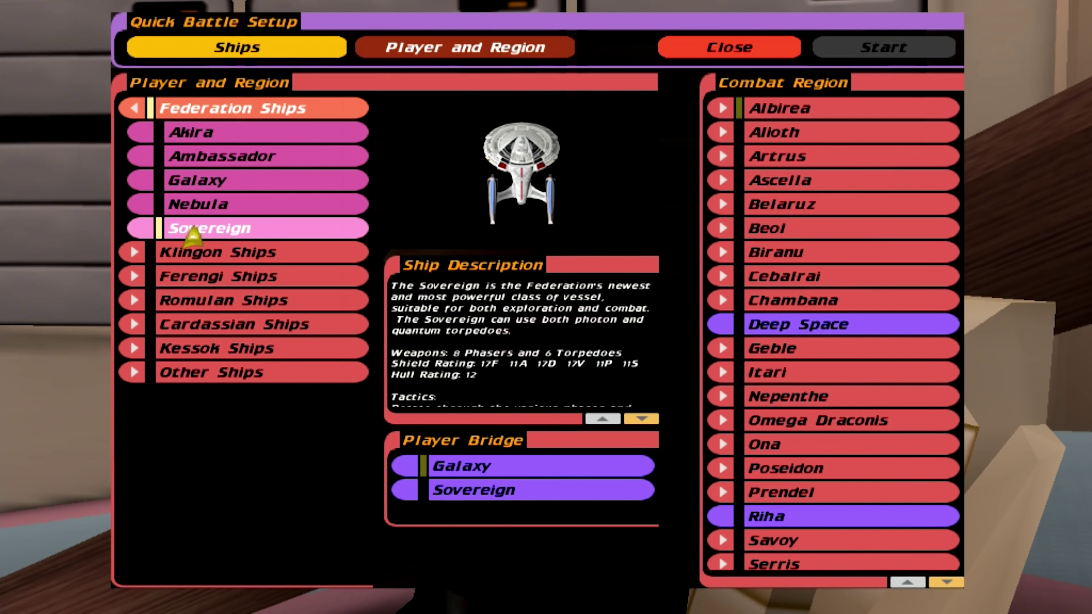
click(529, 490)
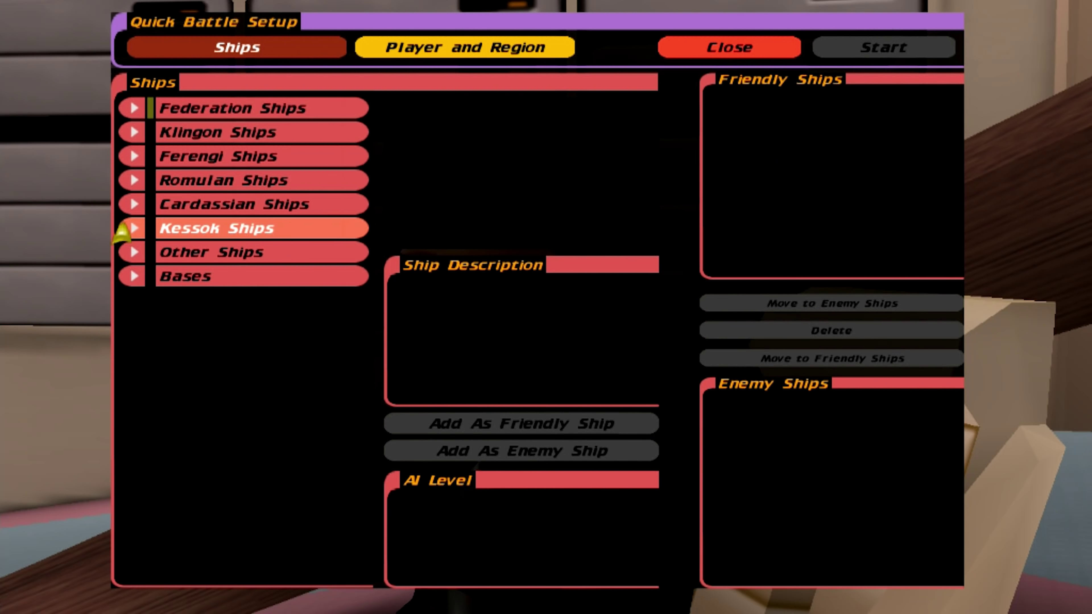
Step: Add four Keldons and four Warbirds as enemies, a Galaxy, two Birds of Prey and a Vorcha as friendly ships, and start the battle
click(123, 206)
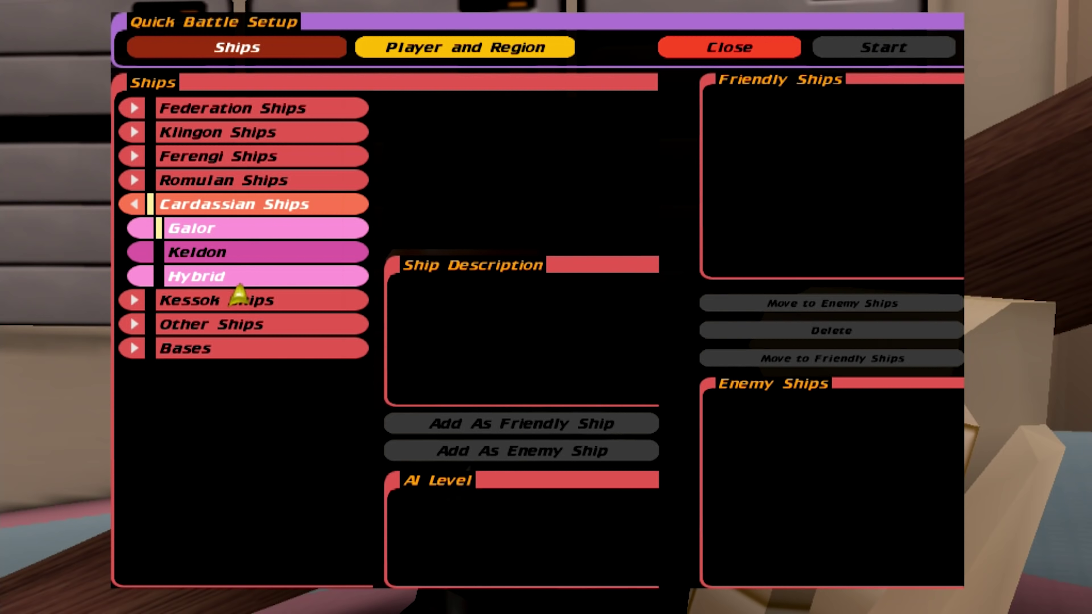
click(228, 189)
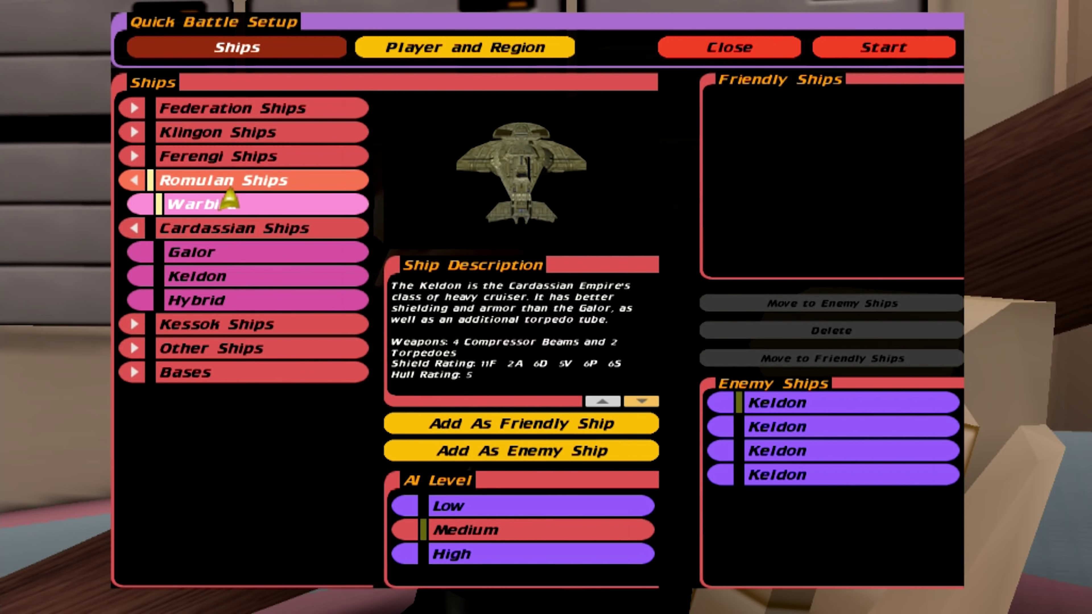
click(235, 209)
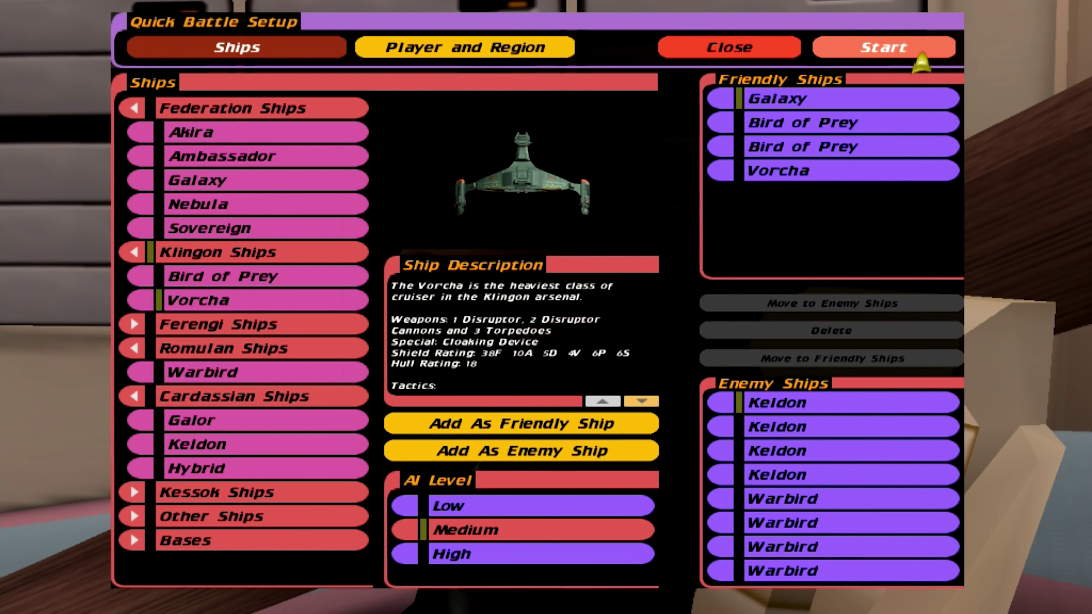
click(946, 53)
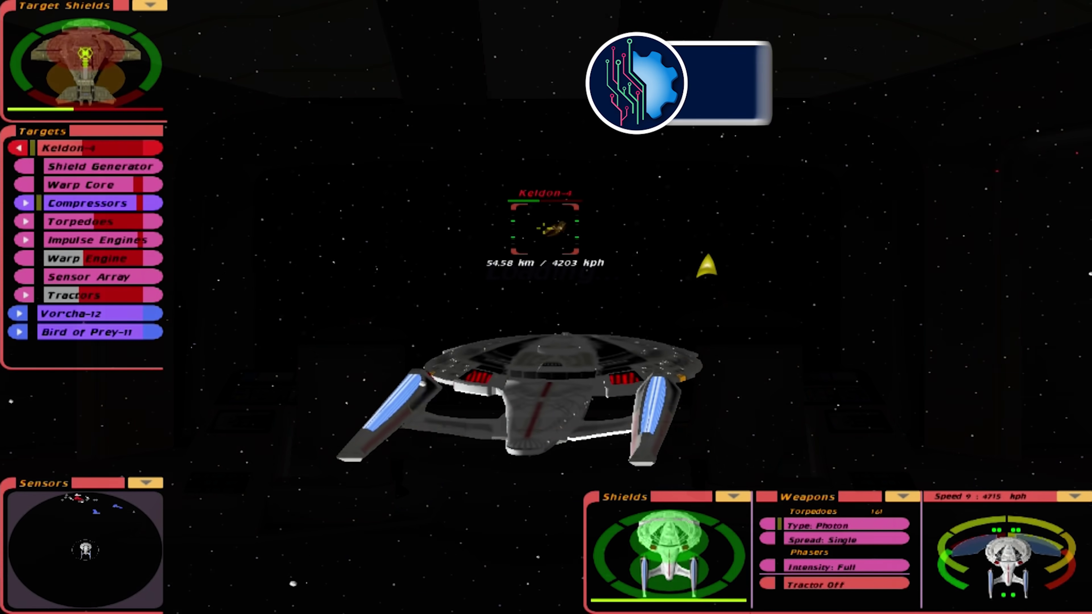
Step: Attack Keldon-4, target its Warp Engine, and quit the game after the battle
click(708, 265)
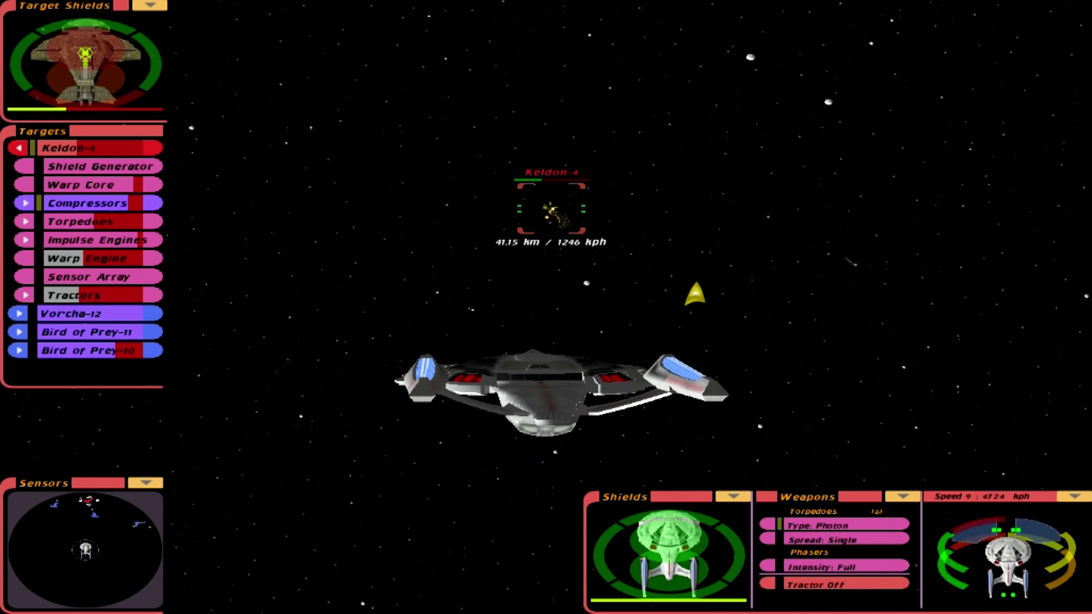
click(682, 301)
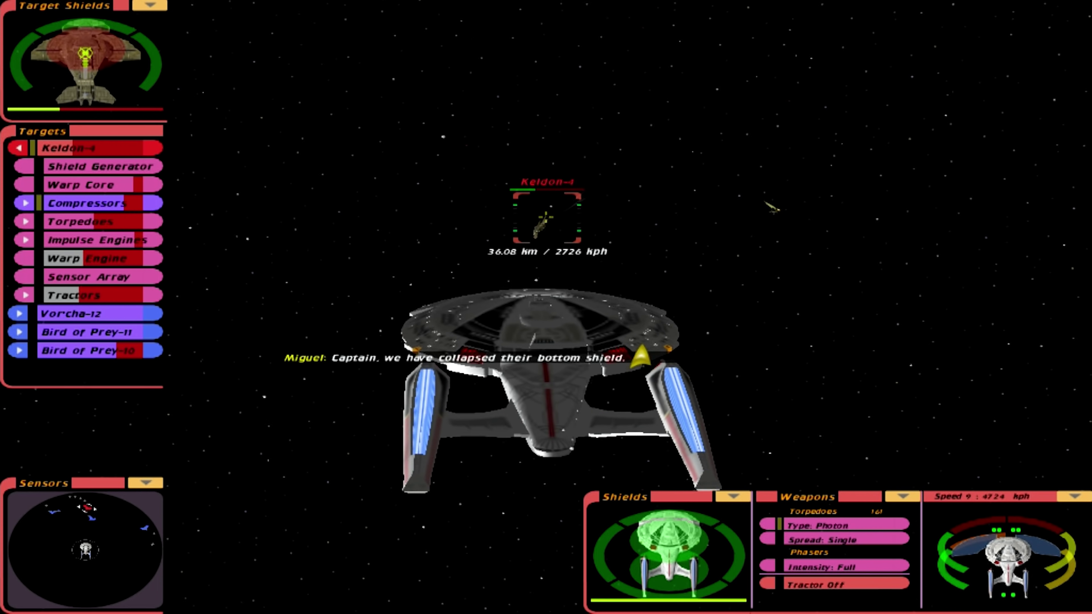
click(78, 259)
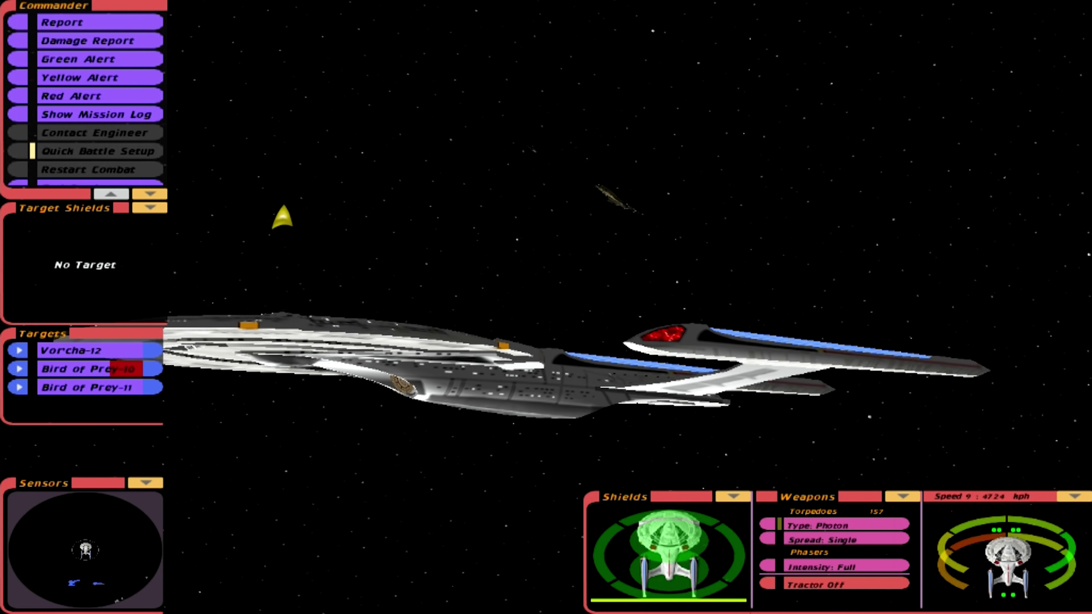
key(alt+F4)
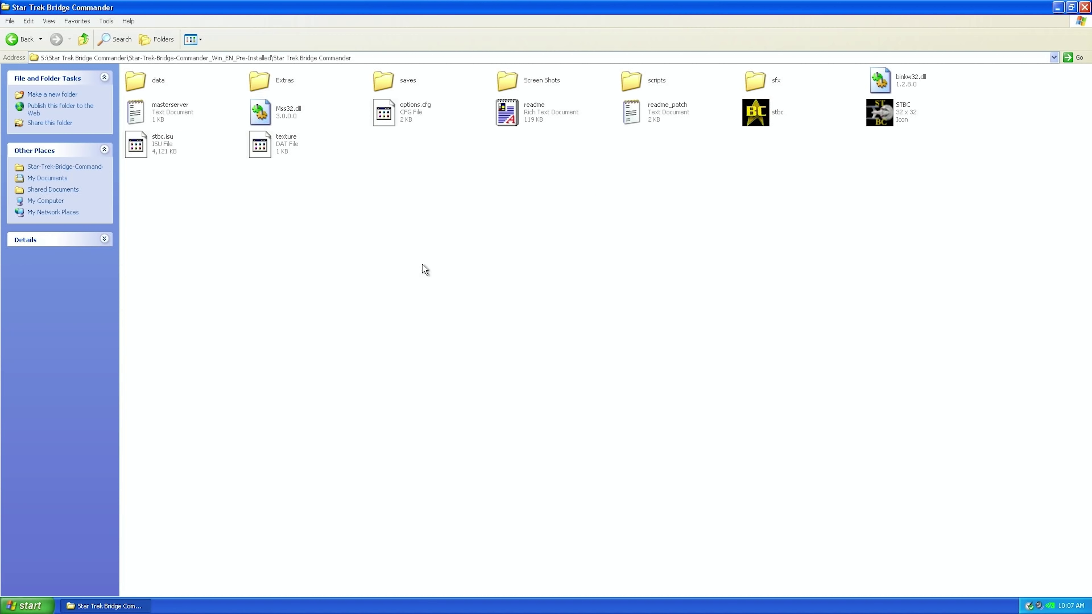
Step: Return to the S:\Star Trek Bridge Commander folder, open the Star-Trek-Bridge-Commander_Manual_Win_EN file and read its controls, LCARS menu and ship command sections
click(83, 40)
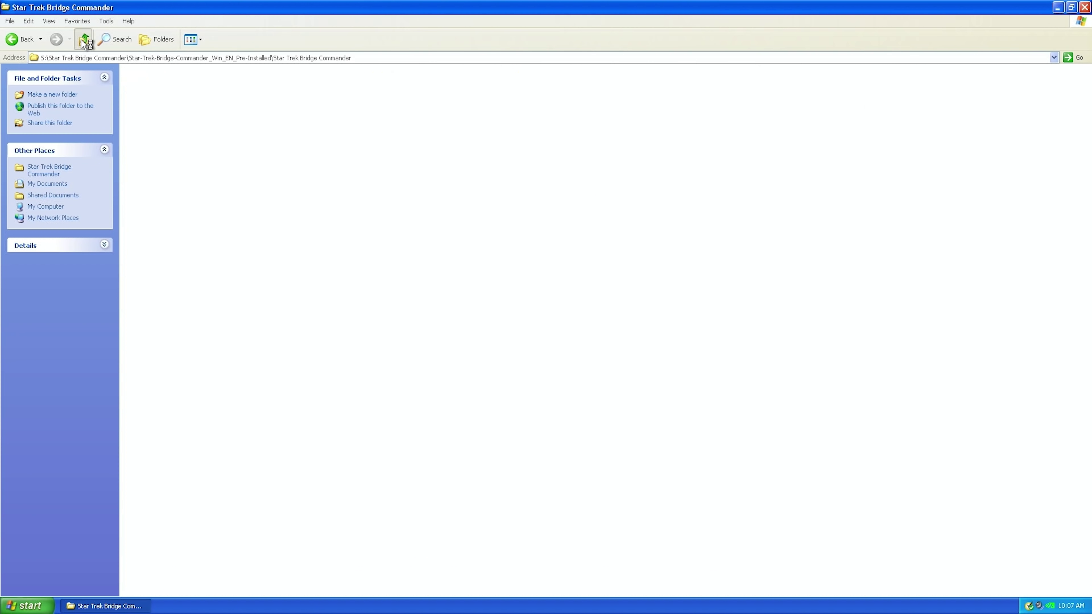
click(83, 40)
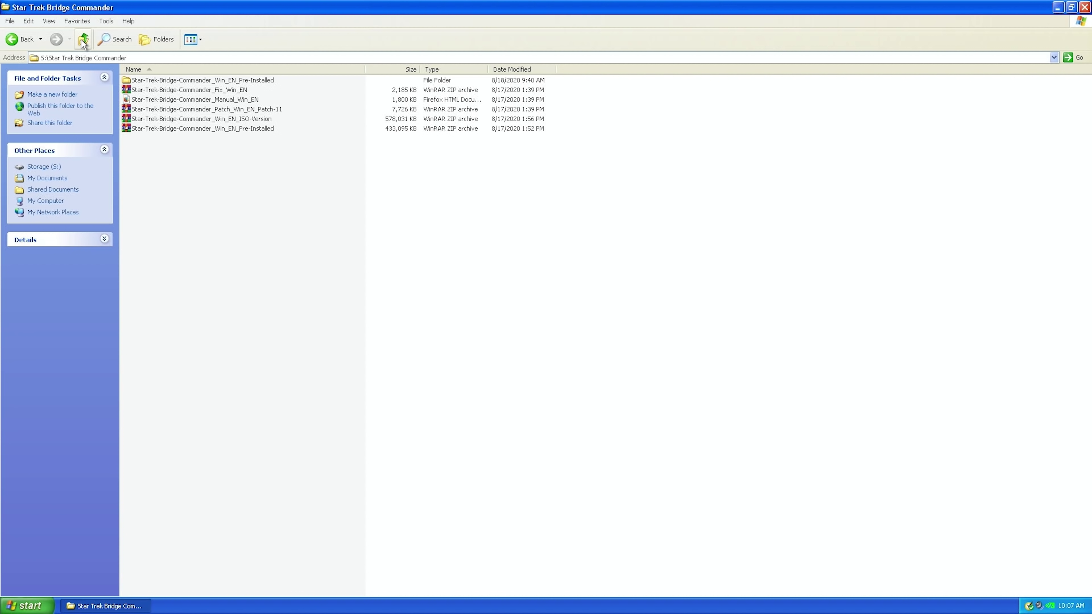
click(205, 99)
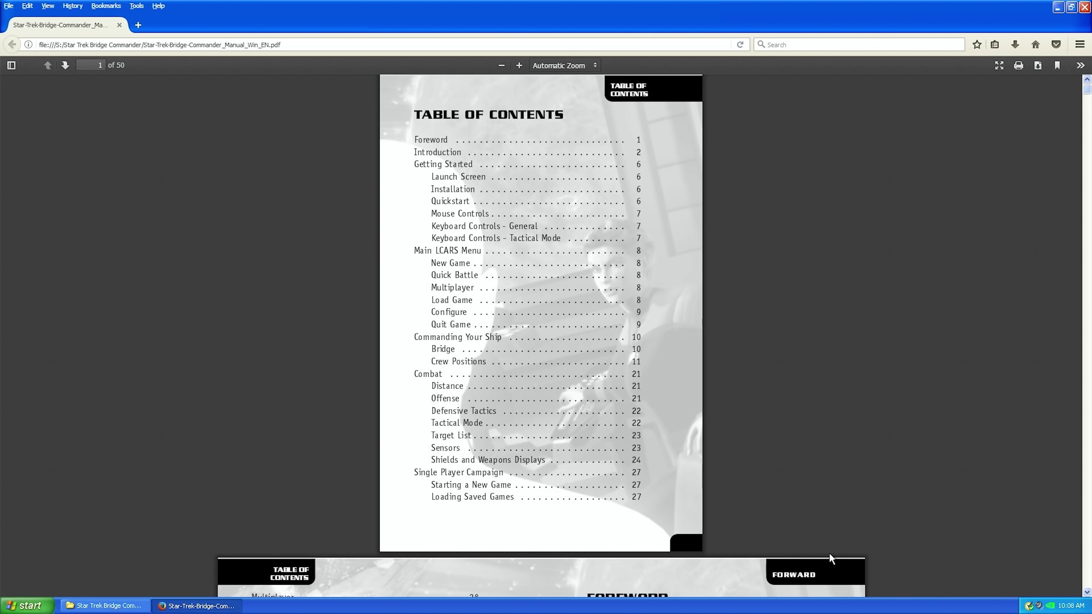
drag(1088, 90, 1088, 129)
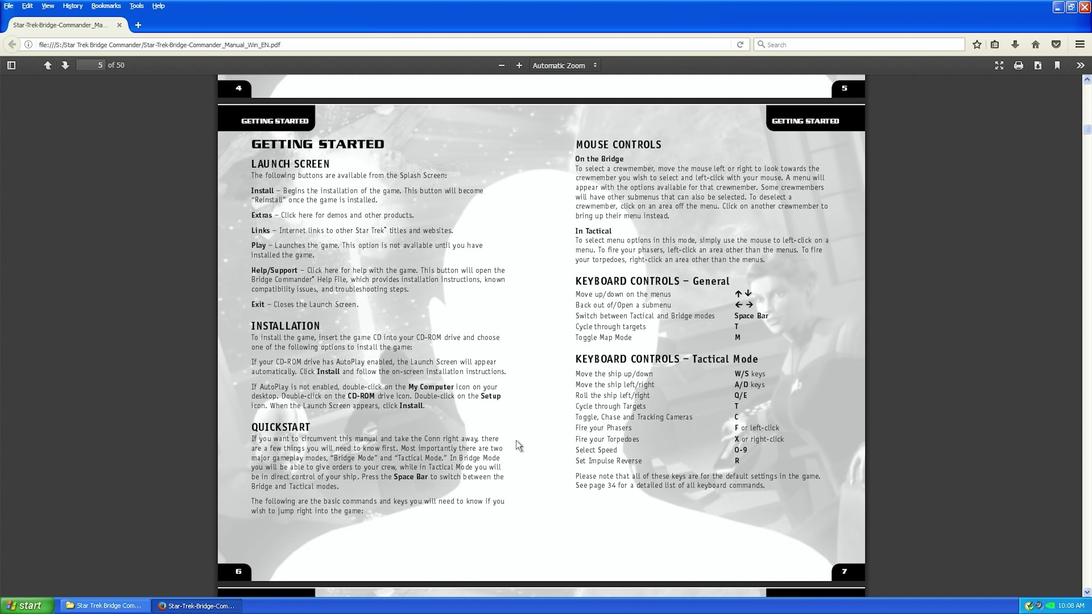
scroll(393, 449, down, 15)
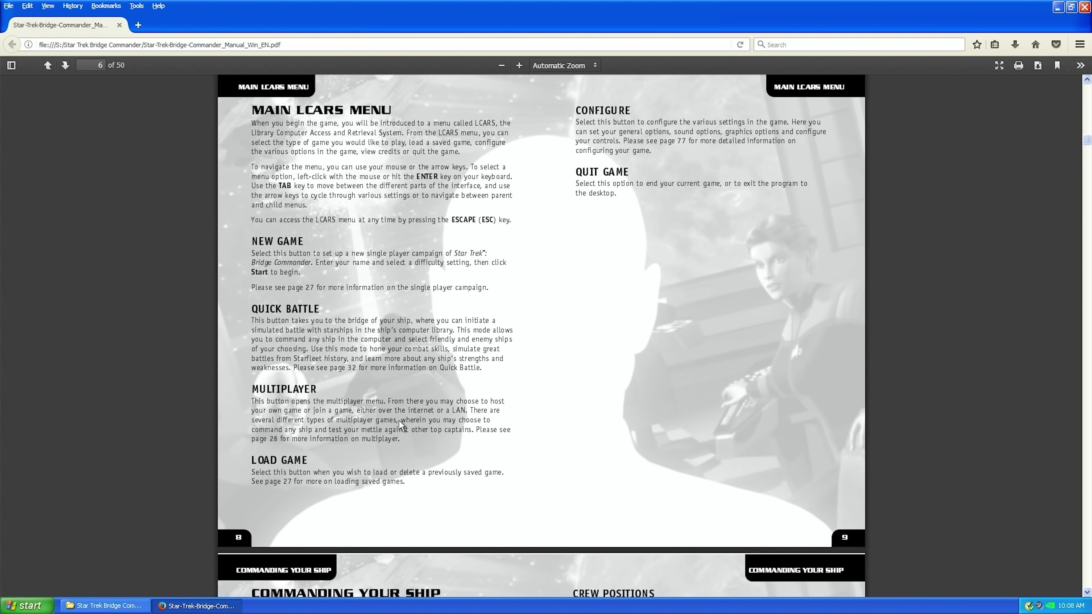
scroll(438, 371, down, 12)
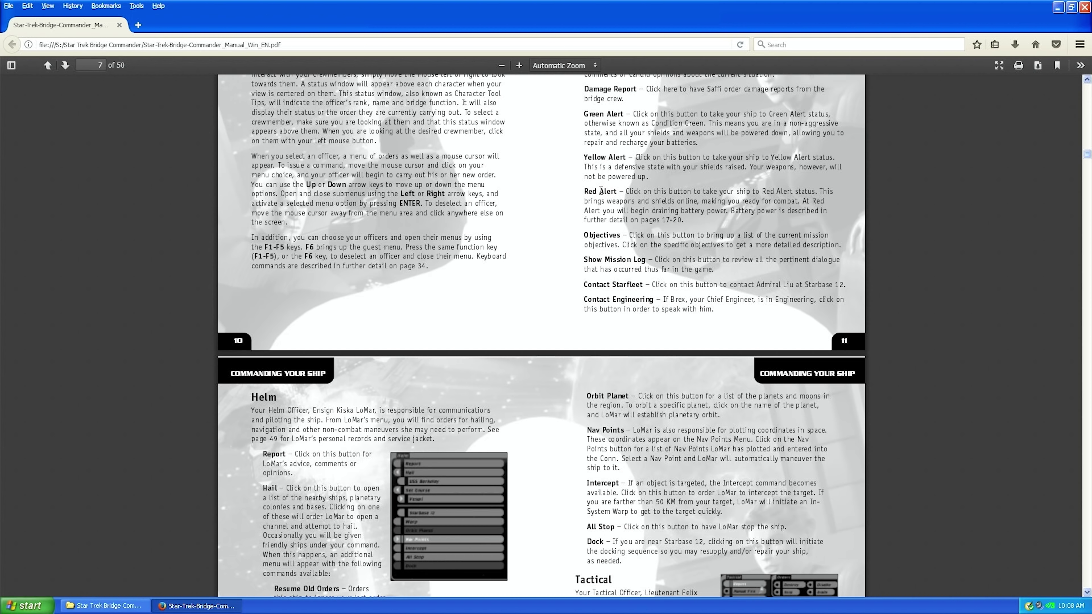
Step: Read the Helm, Tactical, Science and Engineering sections of the Bridge Commander manual, through the Power Transmission Grid description
scroll(539, 280, down, 10)
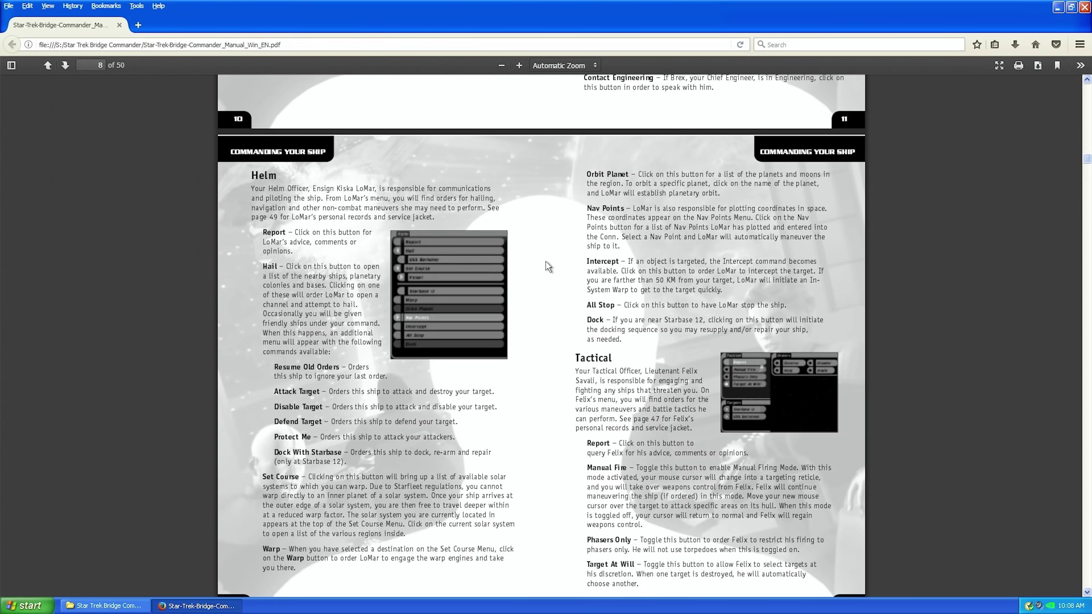
scroll(548, 267, down, 5)
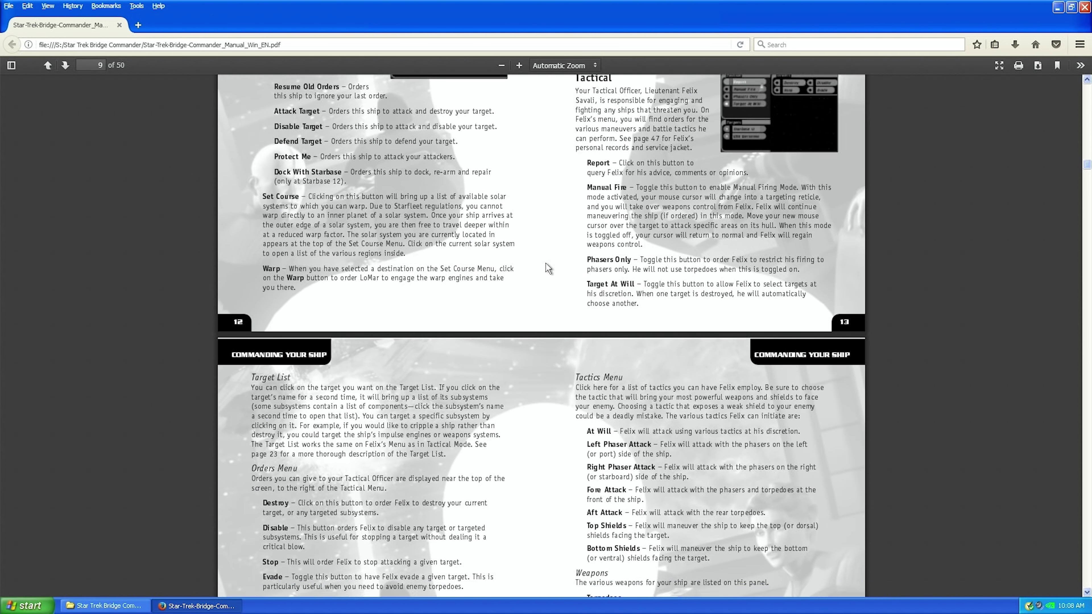
scroll(546, 264, down, 10)
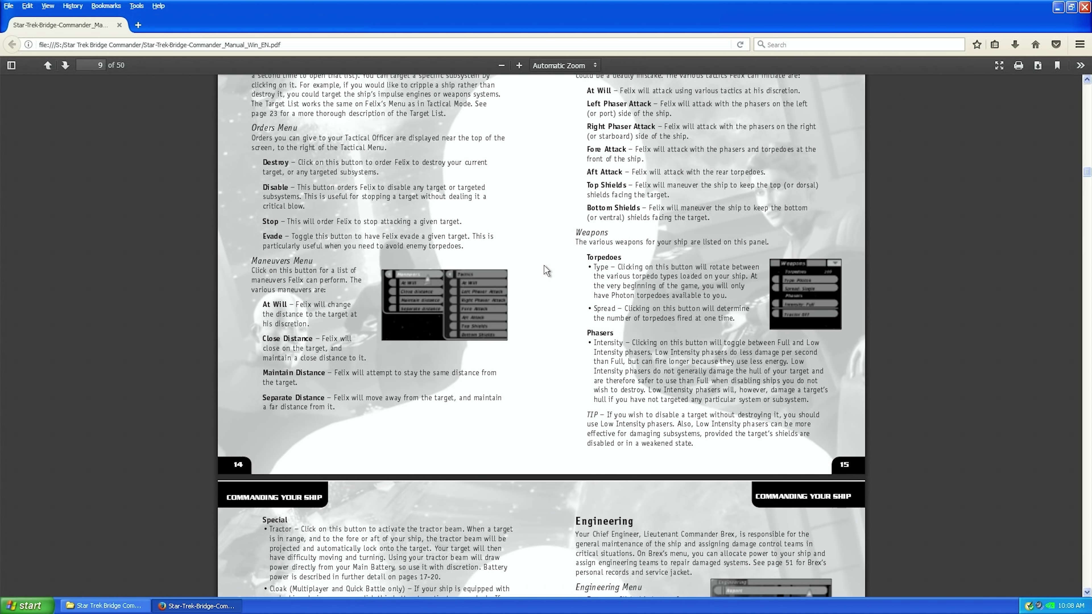
scroll(544, 265, down, 3)
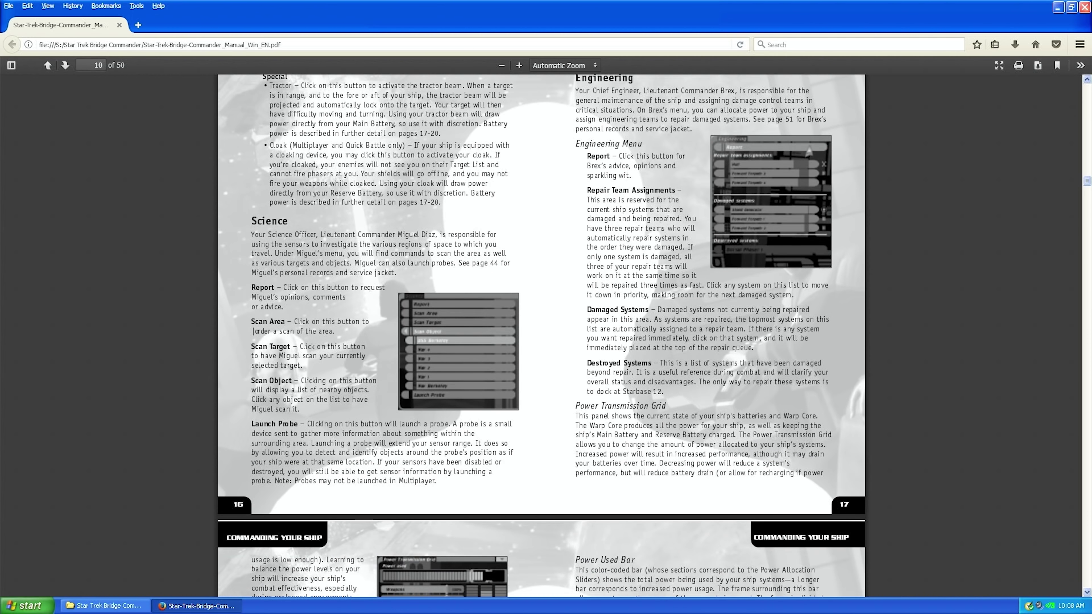
Step: Close the manual, go up to the root of the Storage (S:) drive, and close the folder window to return to the desktop
click(1085, 7)
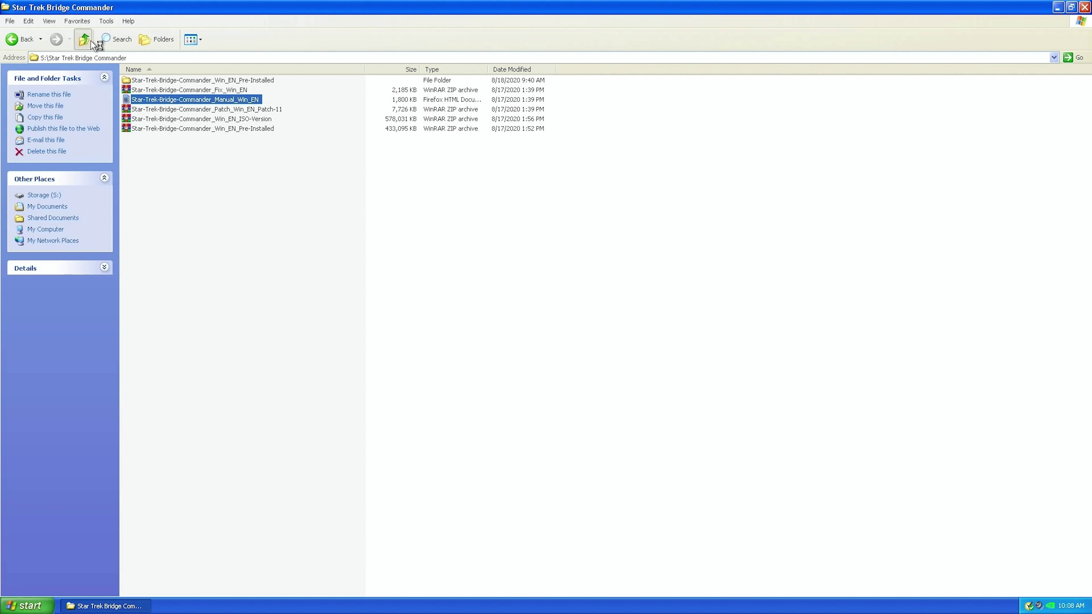
click(91, 41)
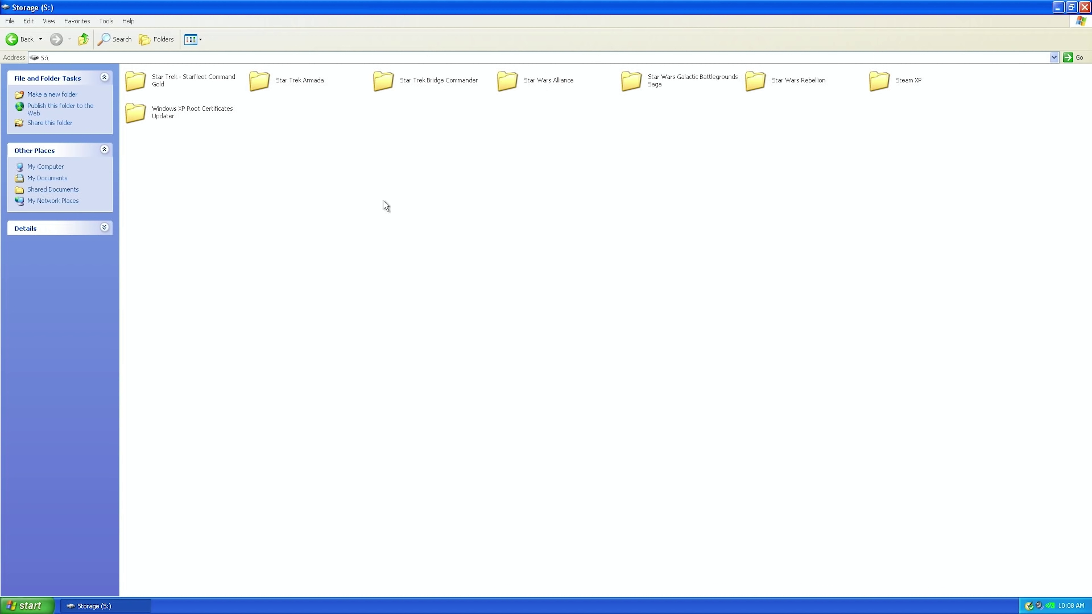
click(1084, 7)
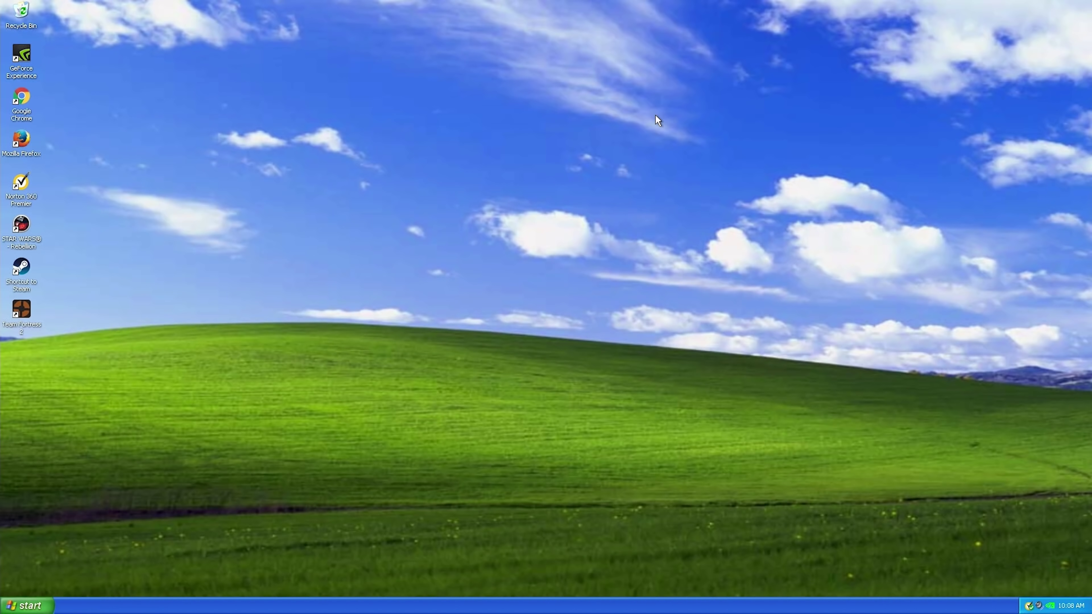